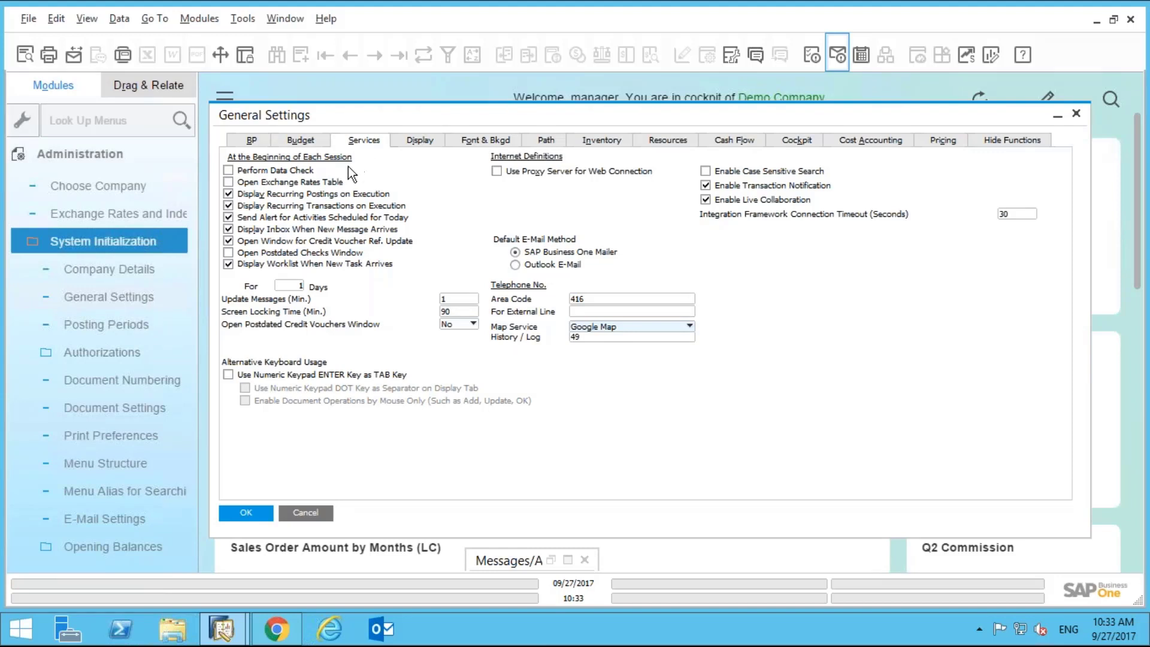
Review the session-start options and message update interval on the Services page of General Settings, and close the settings.
click(228, 241)
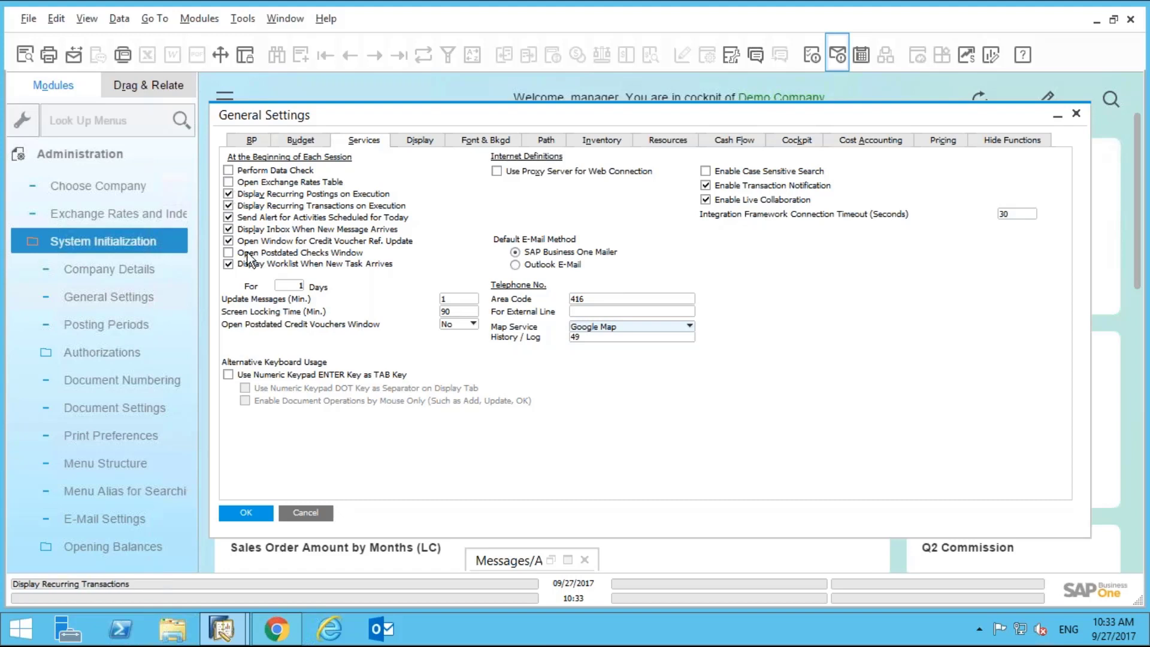
double_click(455, 298)
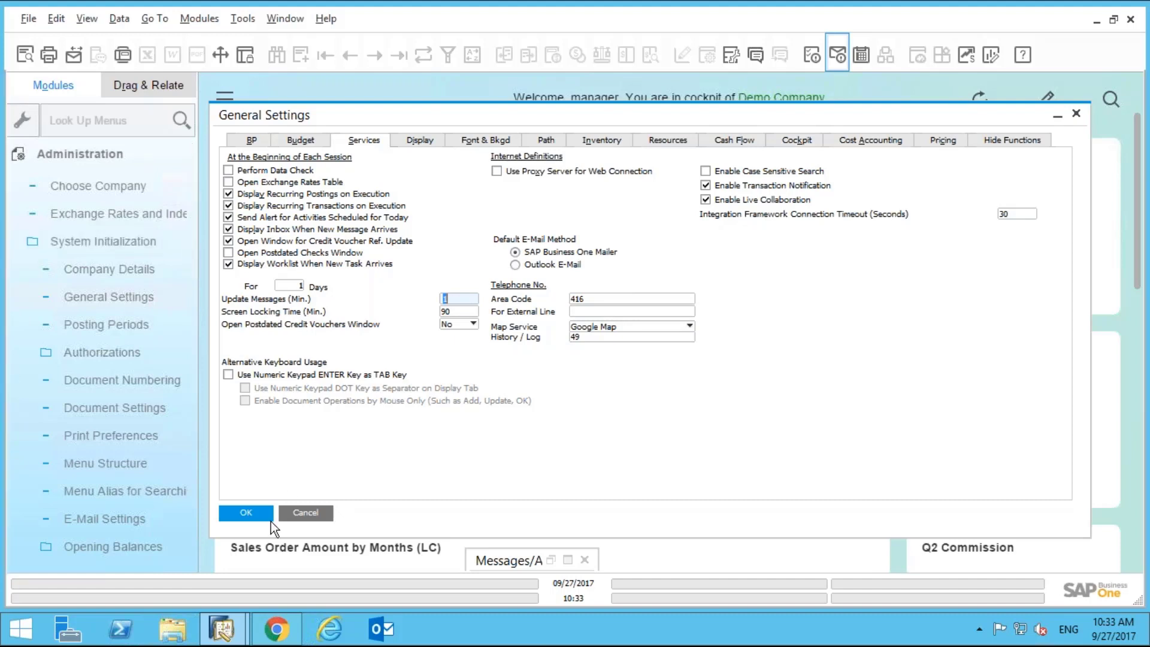
click(267, 517)
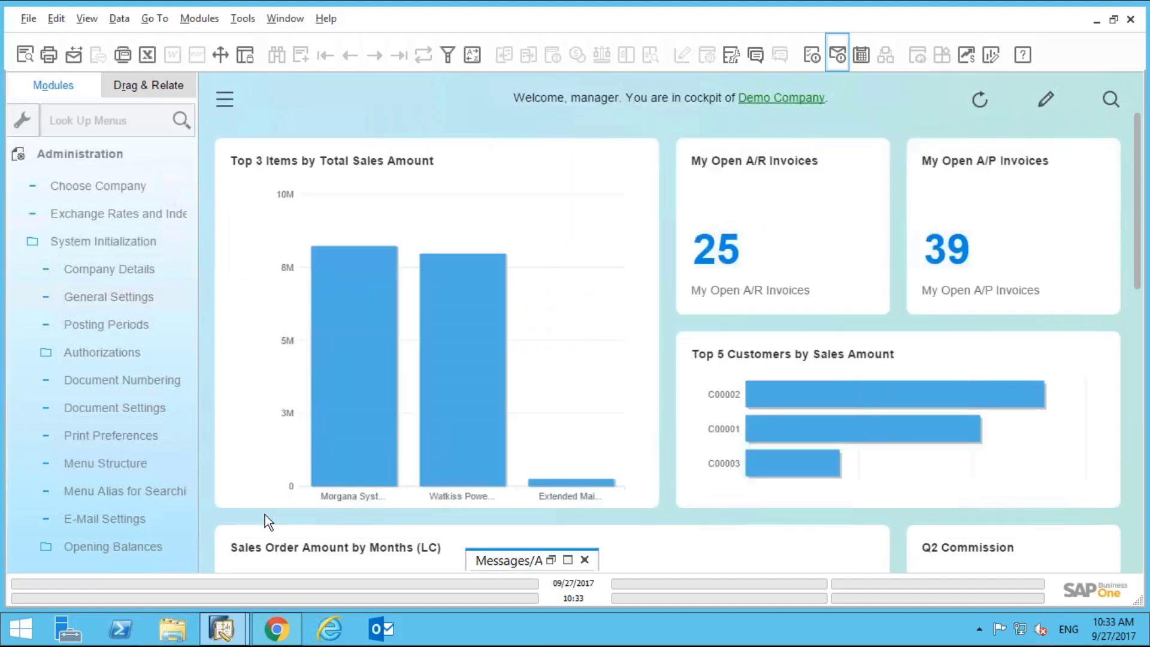
Switch to Chrome, check the Alert Settings in the SAP Business One Job Service configuration, and return to SAP Business One.
mouse_move(319, 484)
click(275, 634)
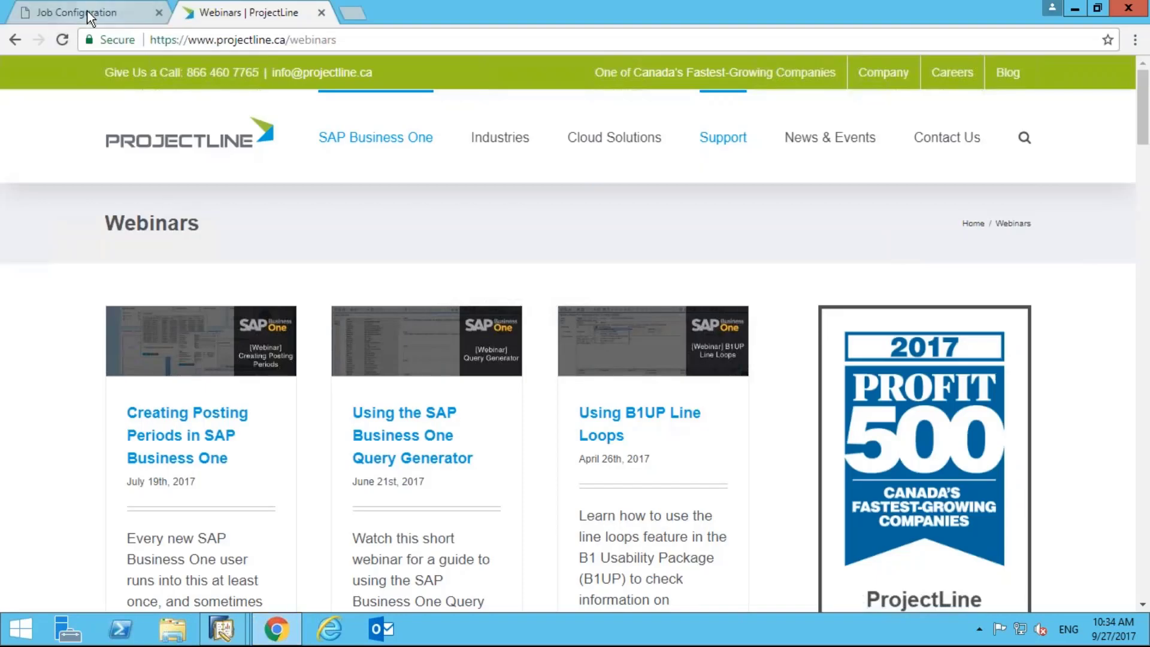
click(87, 12)
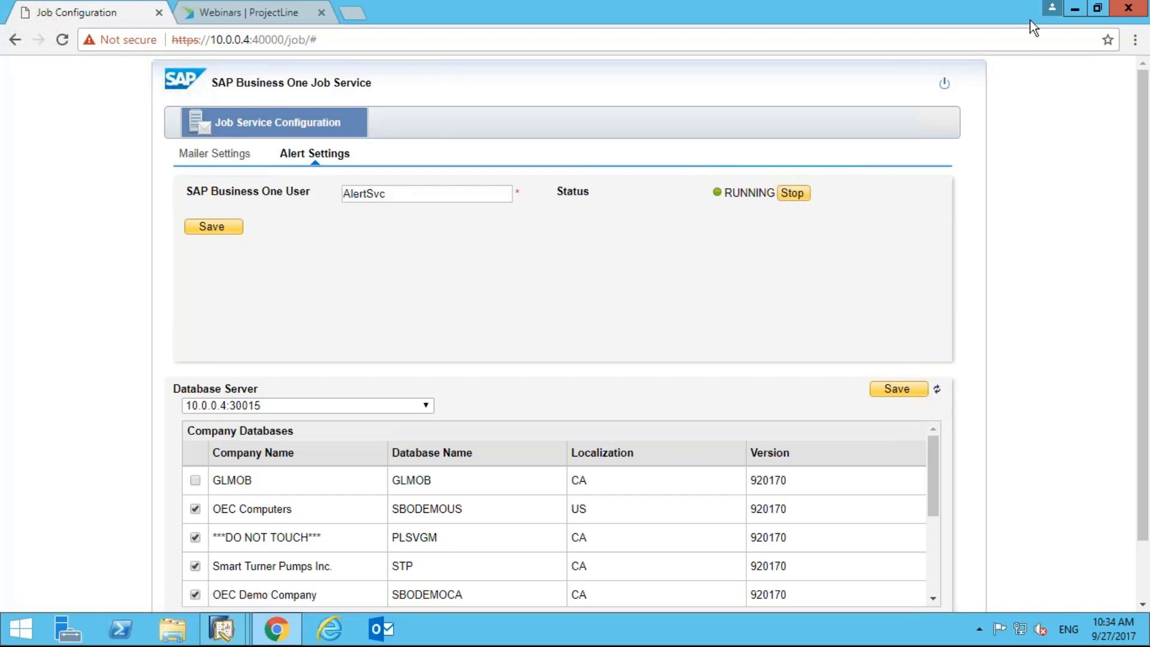
click(1075, 9)
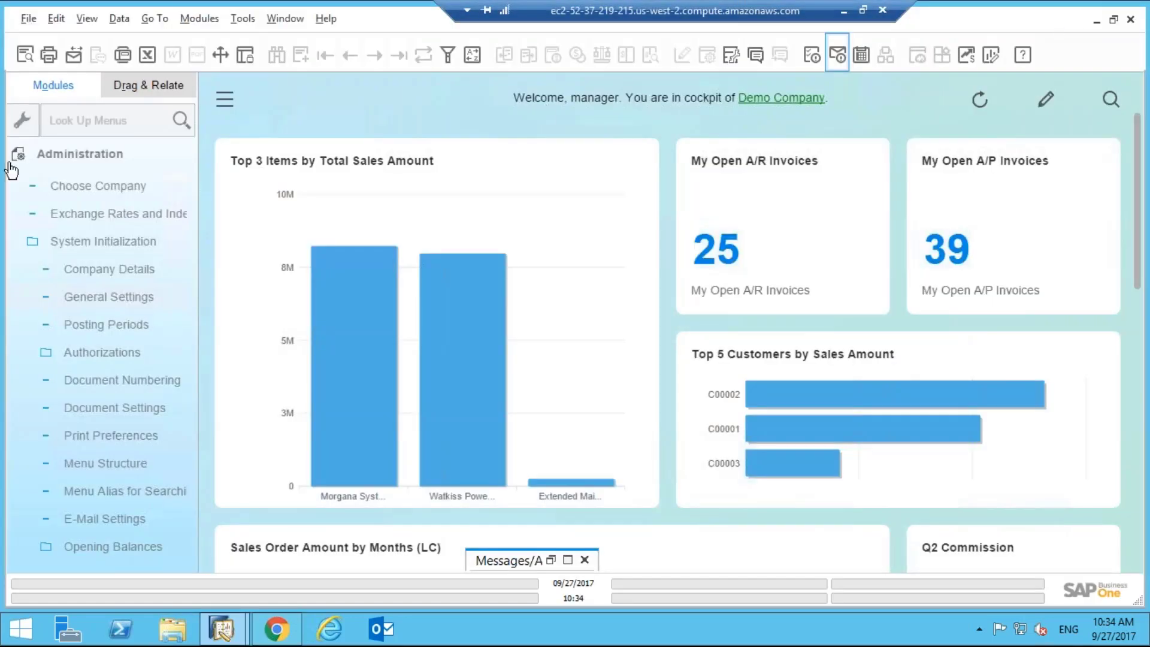
Hide the main menu, examine the inbox in the maximized Messages/Alerts Overview and how to reopen that overview, and minimize it.
click(226, 103)
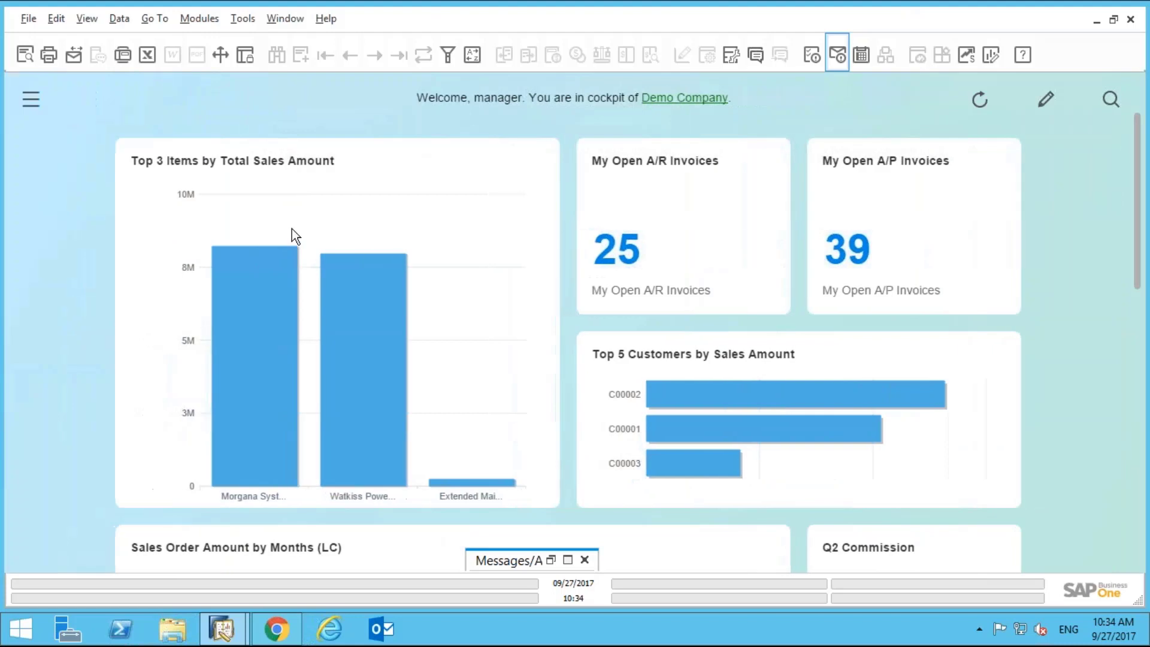
click(569, 559)
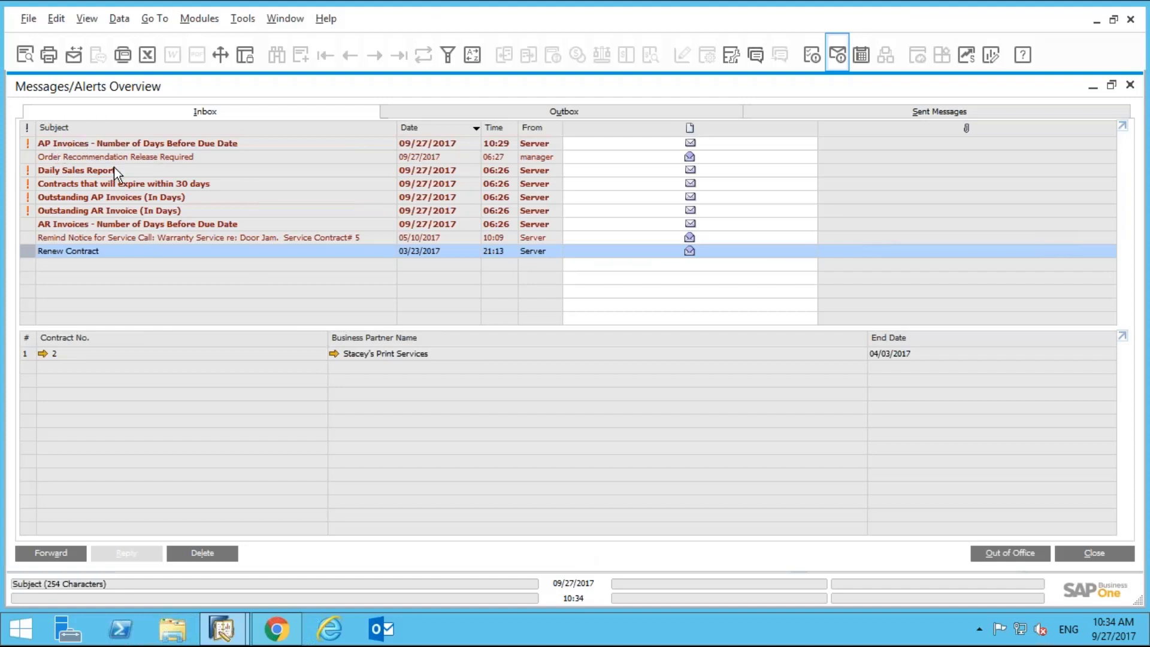
click(282, 18)
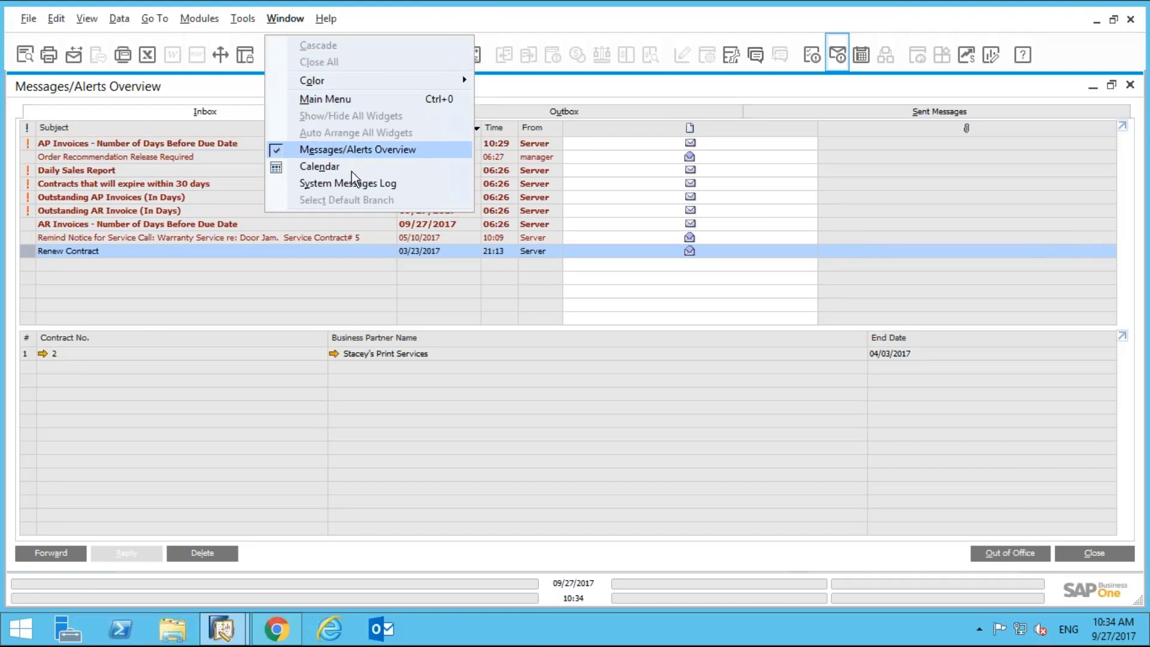
click(307, 277)
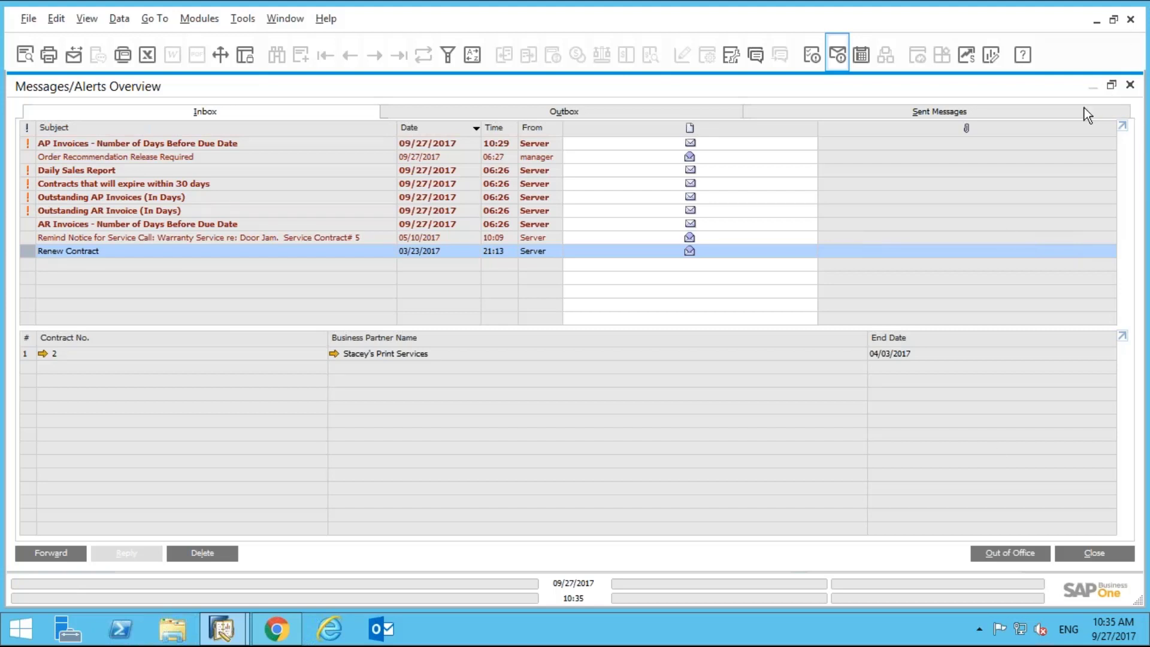
click(1092, 87)
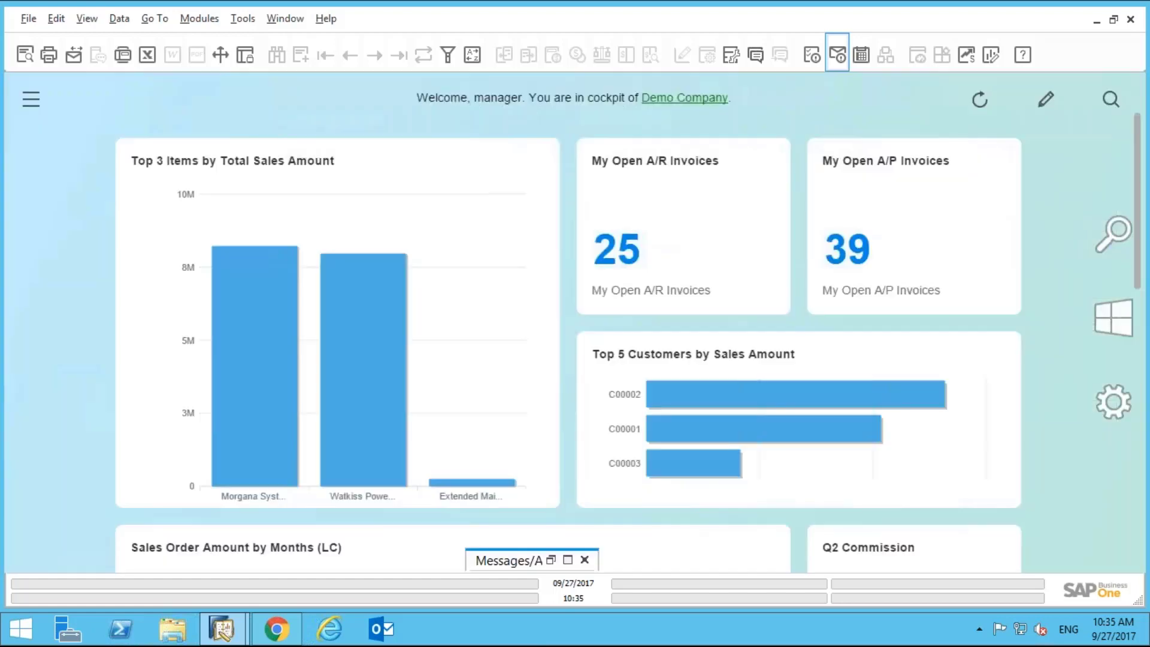
Show the main menu again, collapse System Initialization, and open the Approval Stages setup under Approval Procedures.
click(31, 104)
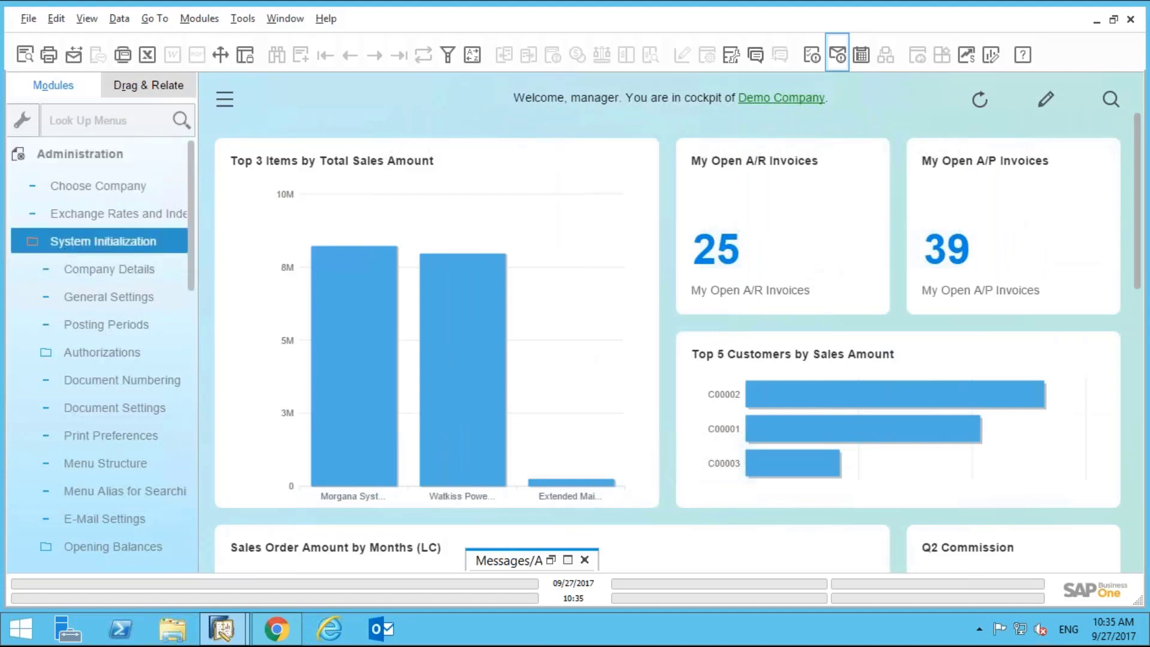
click(67, 241)
click(63, 350)
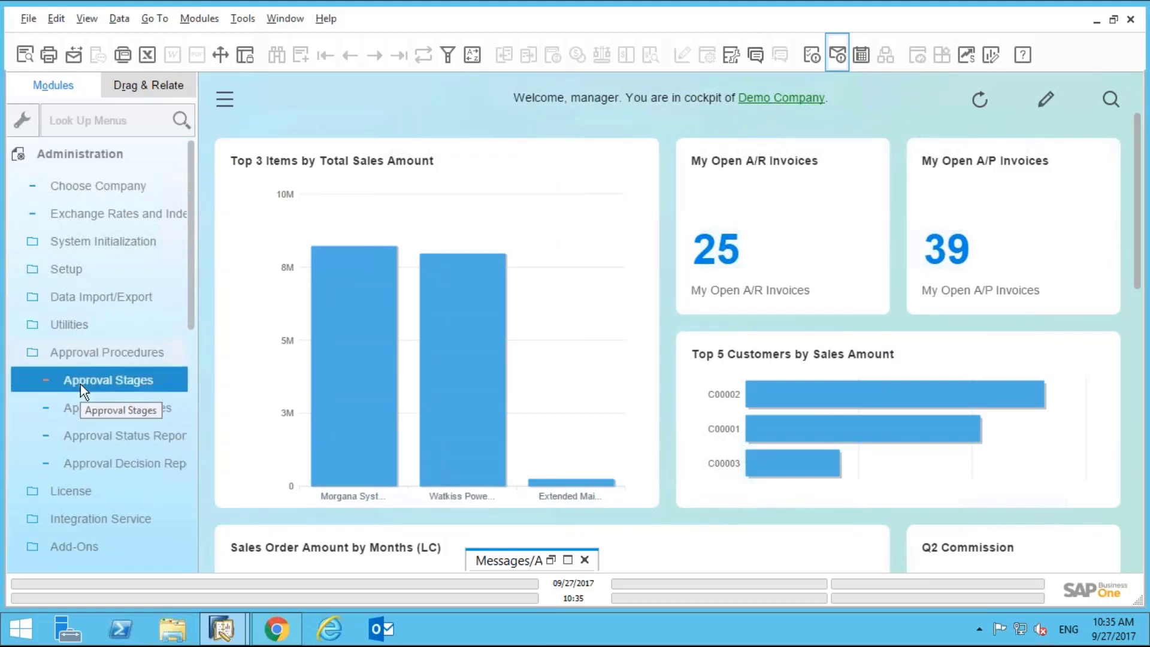
click(80, 383)
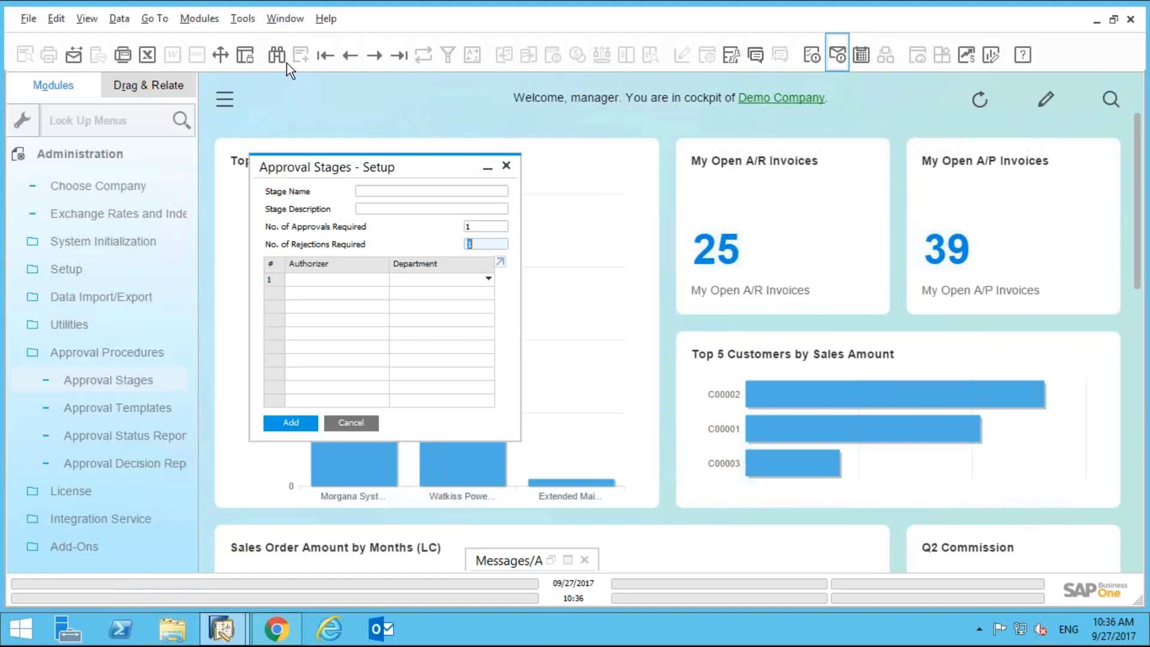
Search all approval stages with the wildcard *, open the Illegal Discount stage to review its authorizer, and close the setup.
key(ctrl+f)
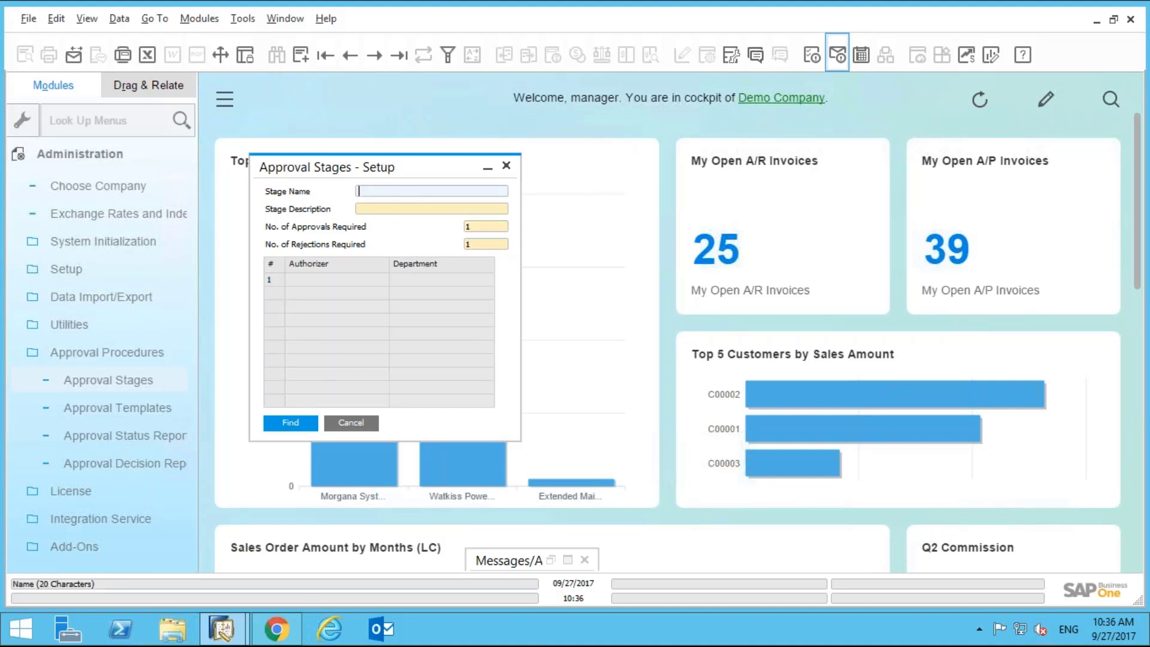
text(*)
key(Return)
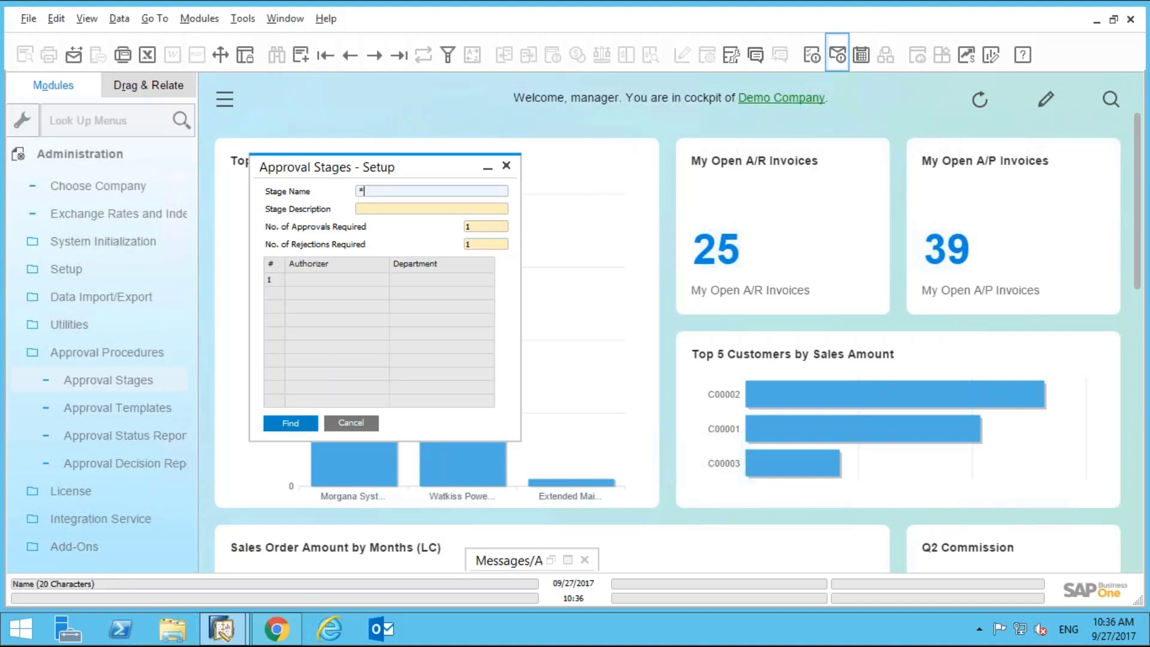
double_click(423, 309)
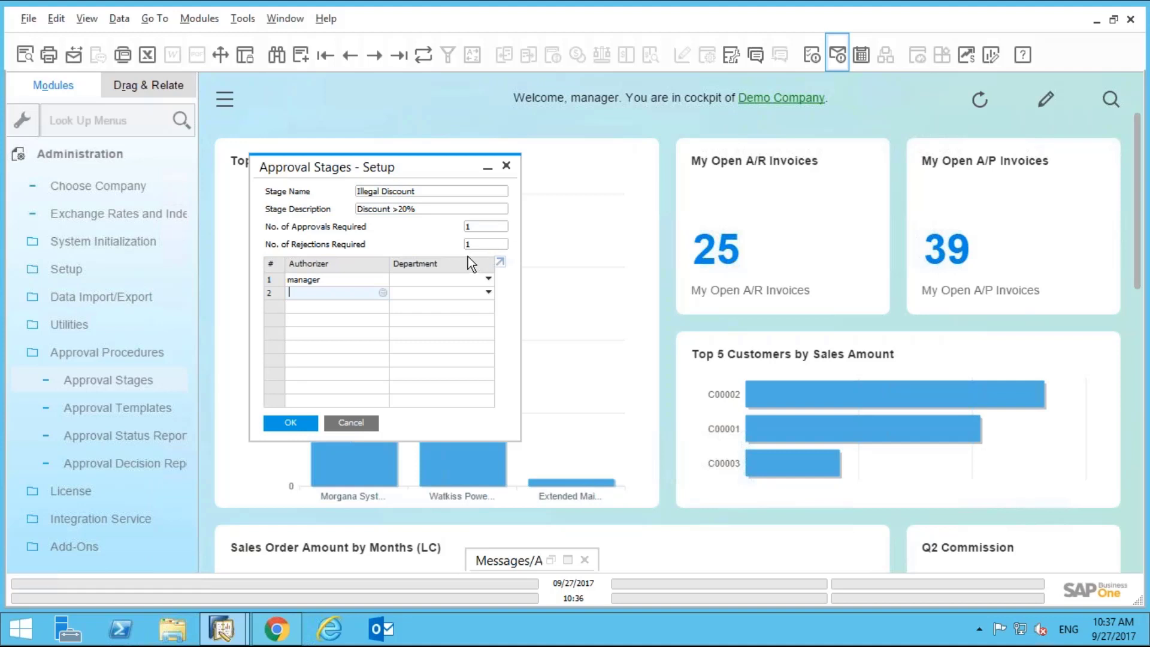
click(341, 281)
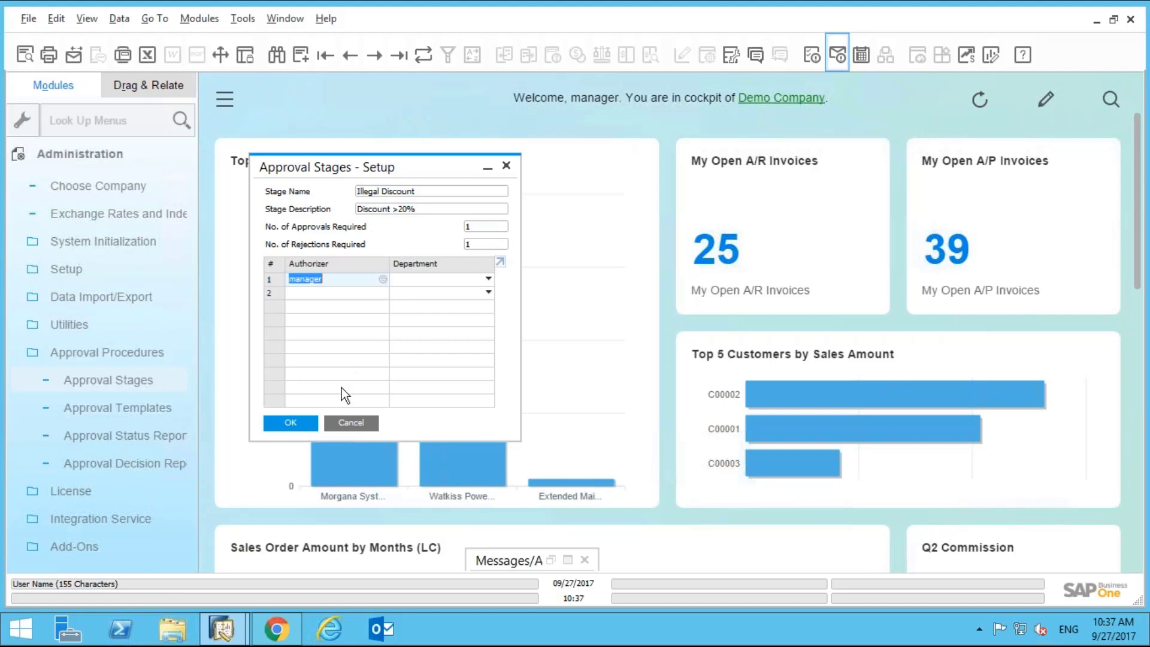
click(349, 423)
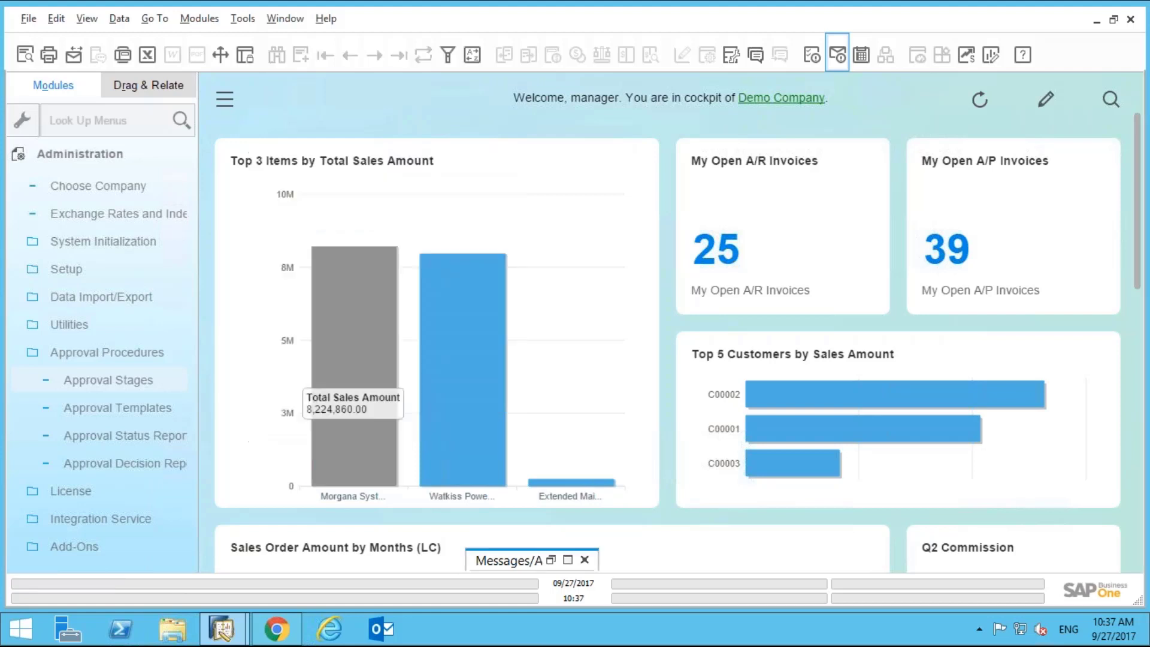
Open the Approval Templates setup and look up the Illegal Discount template.
click(134, 408)
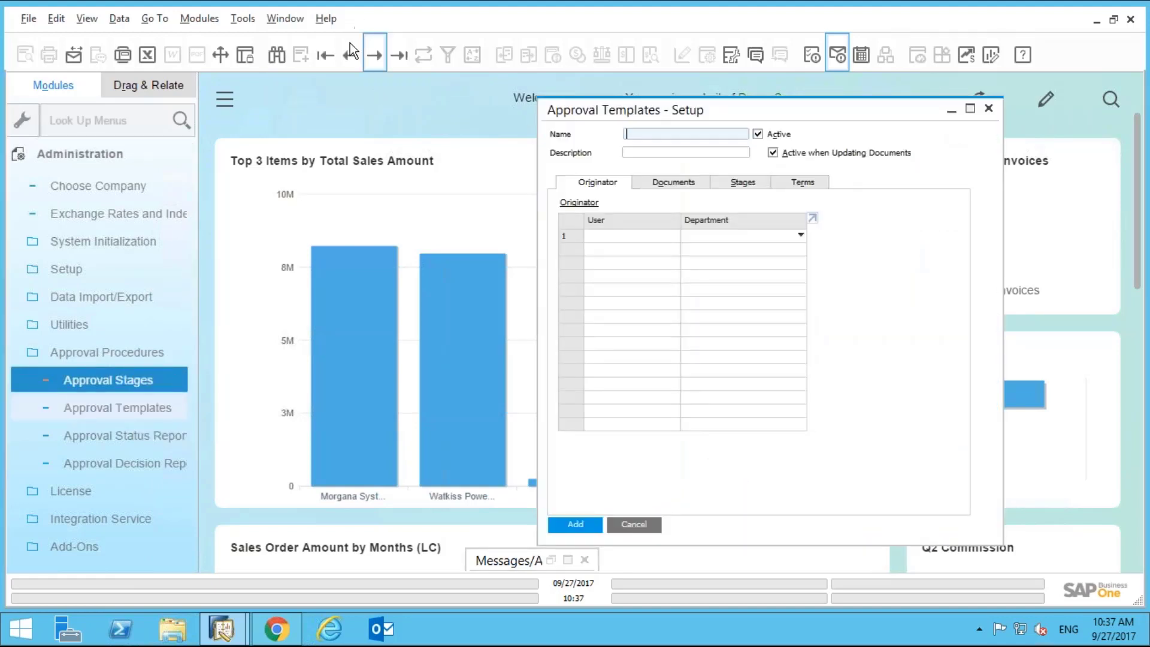
click(276, 55)
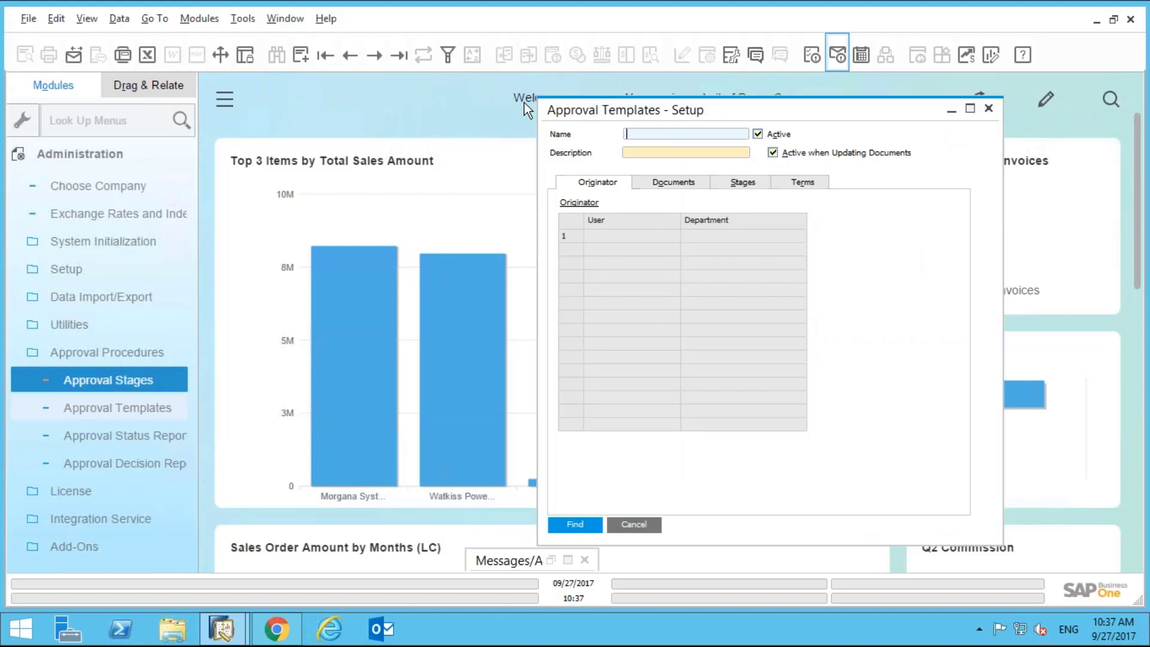
key(Return)
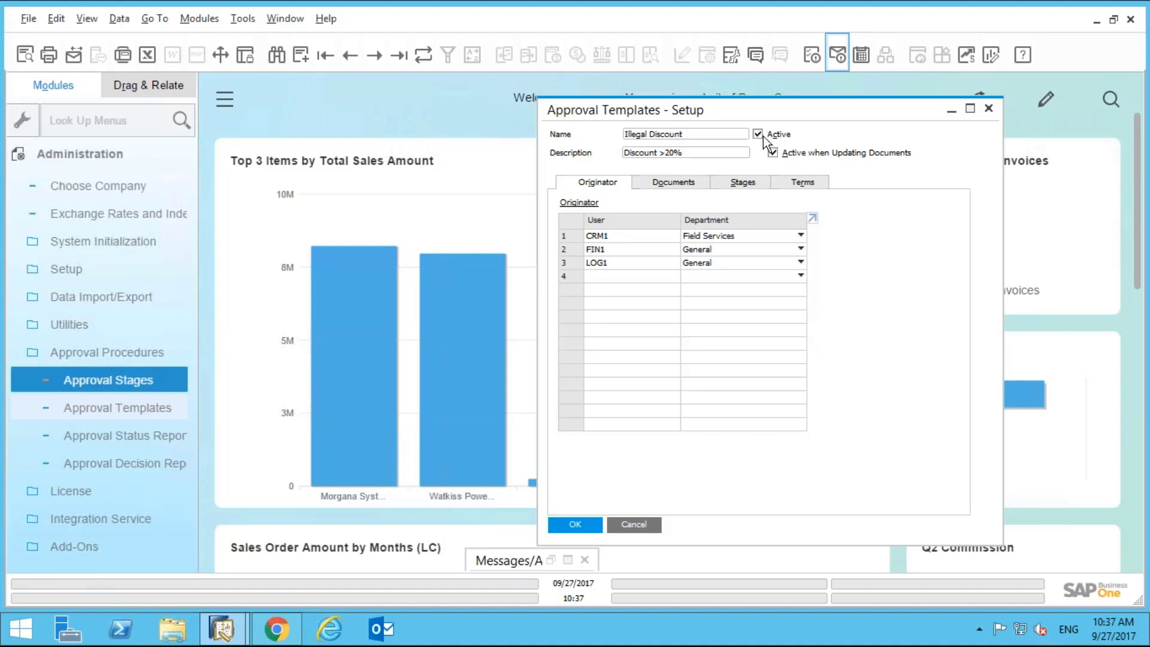
Review the template's update option, document types and approval stages, opening the linked Illegal Discount stage and closing it again.
click(772, 153)
click(673, 183)
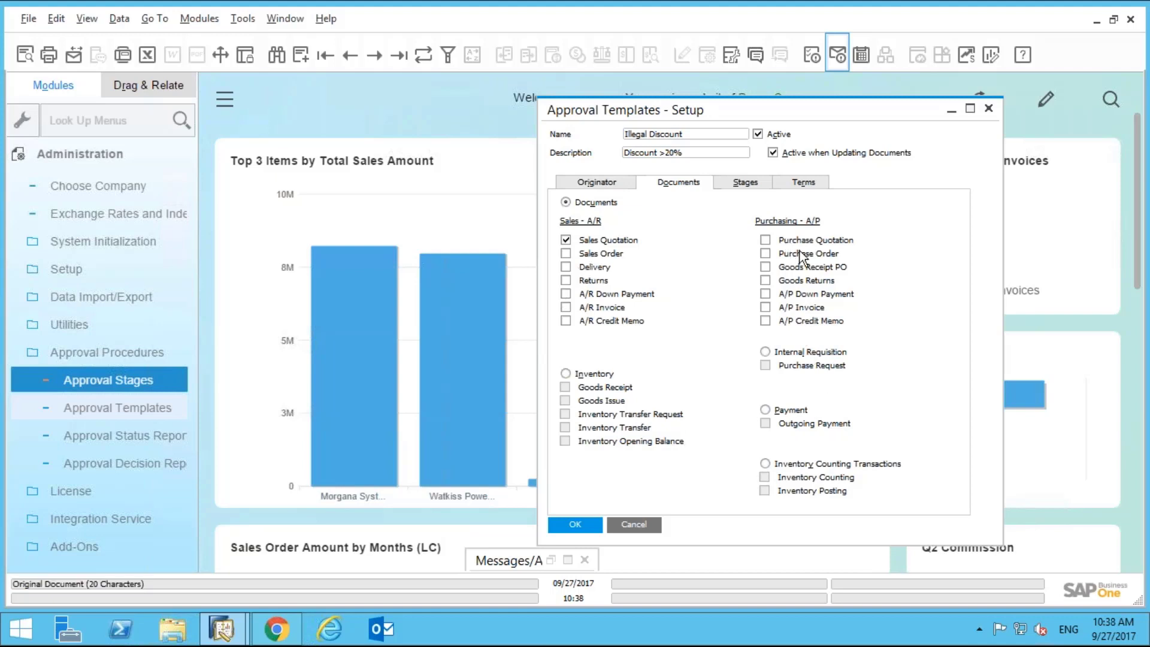
click(742, 185)
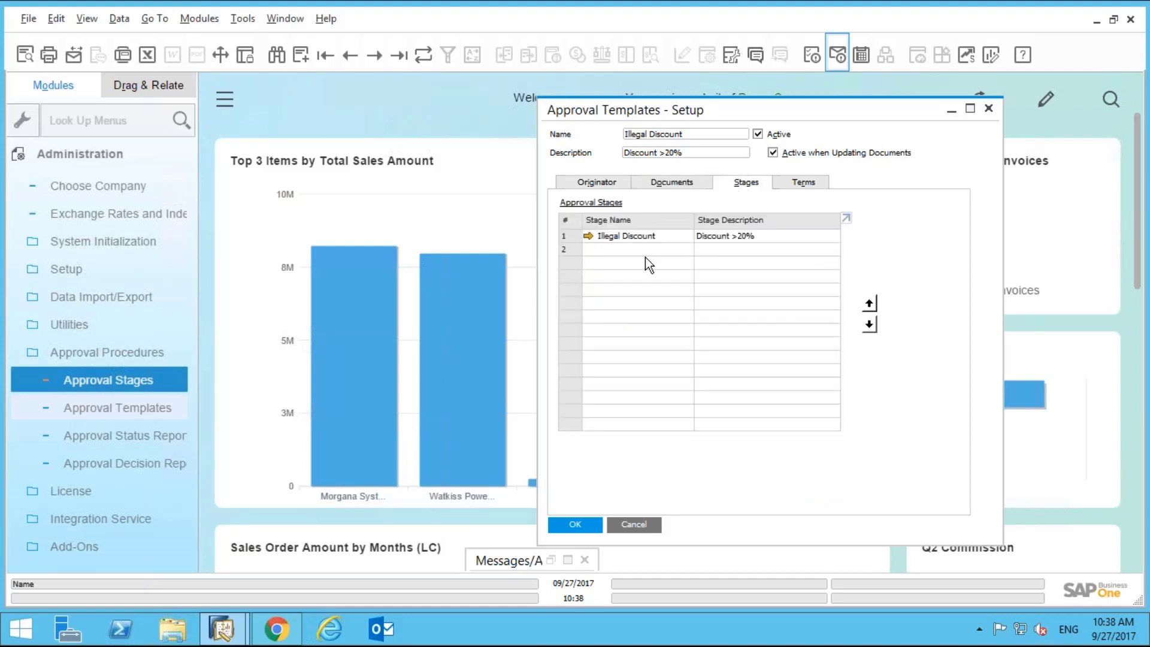
click(590, 237)
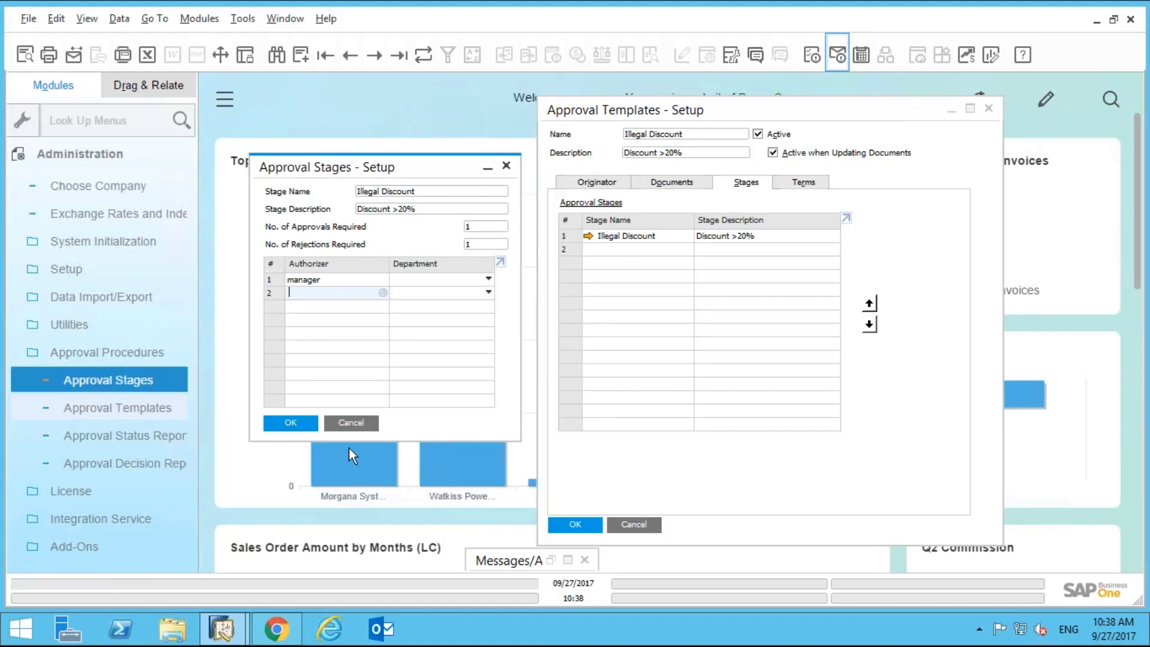
click(346, 423)
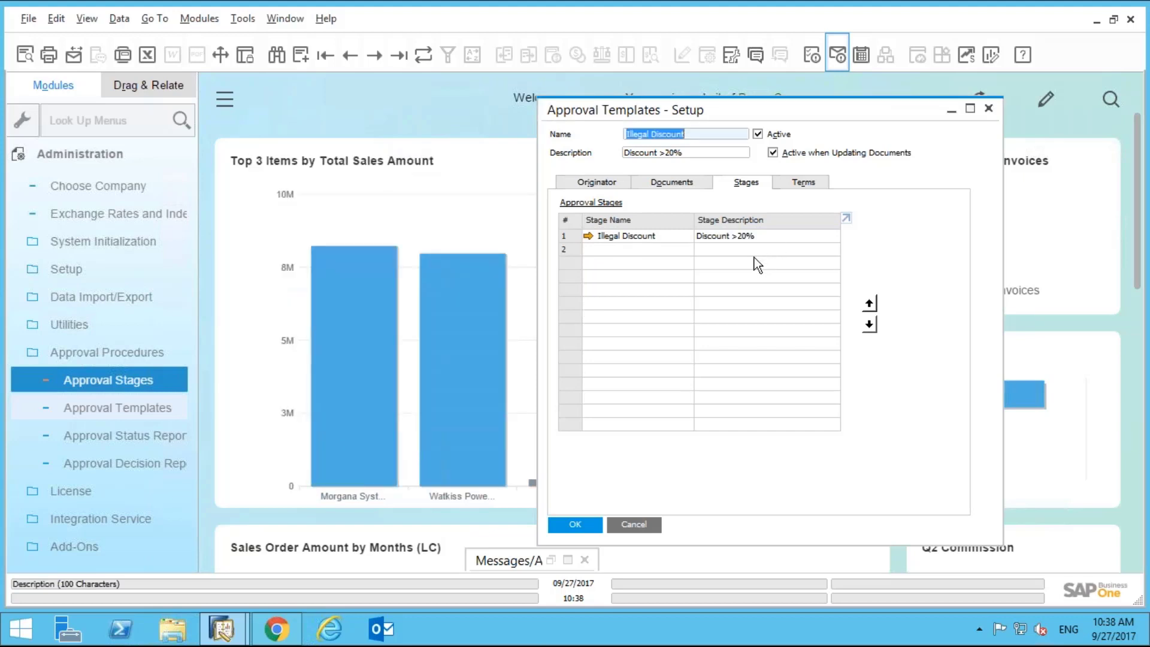
Examine the template's terms with the columns fitted to the table, check the ratio choices for Discount %, and close the template.
click(797, 185)
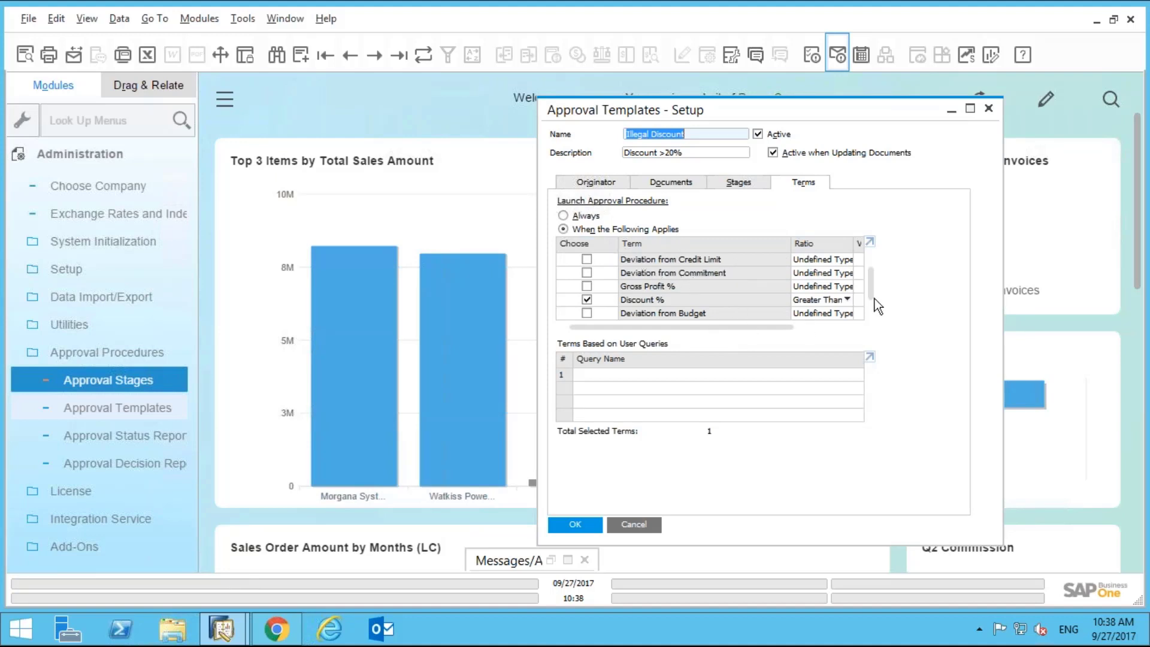
click(87, 18)
click(123, 148)
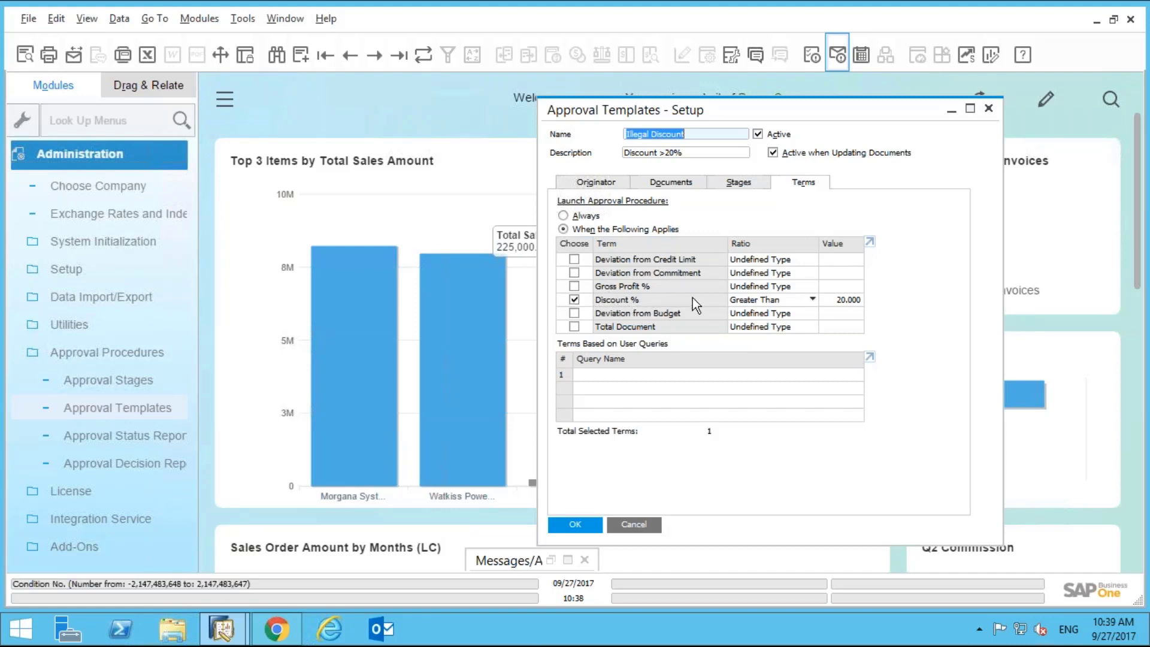
click(776, 302)
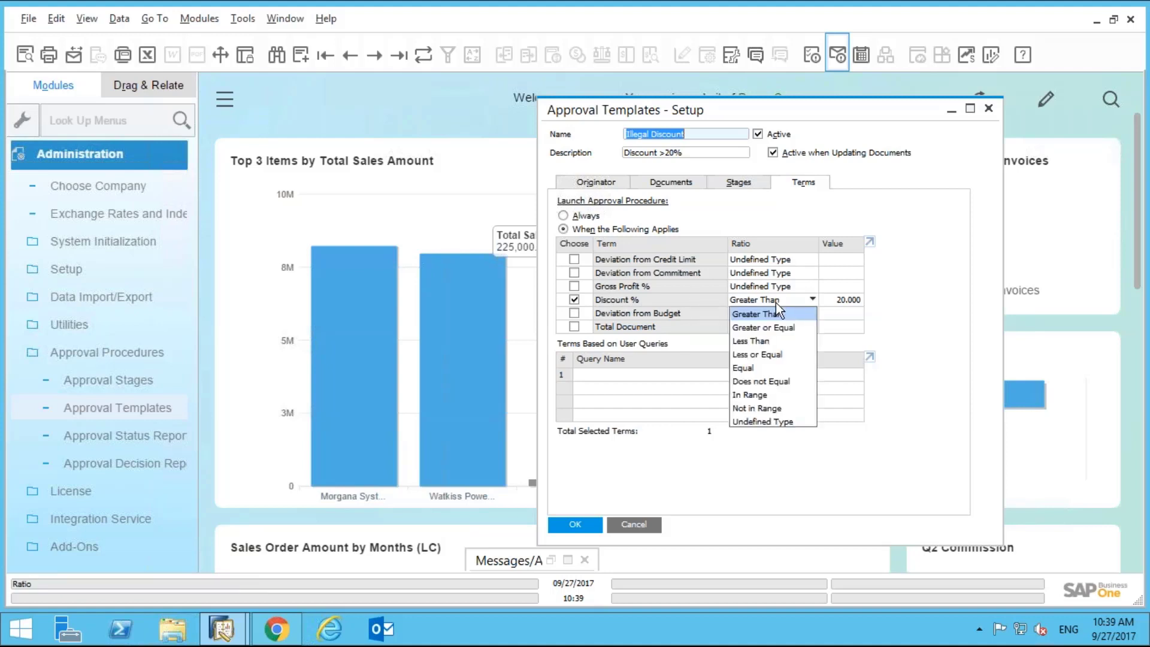
click(824, 299)
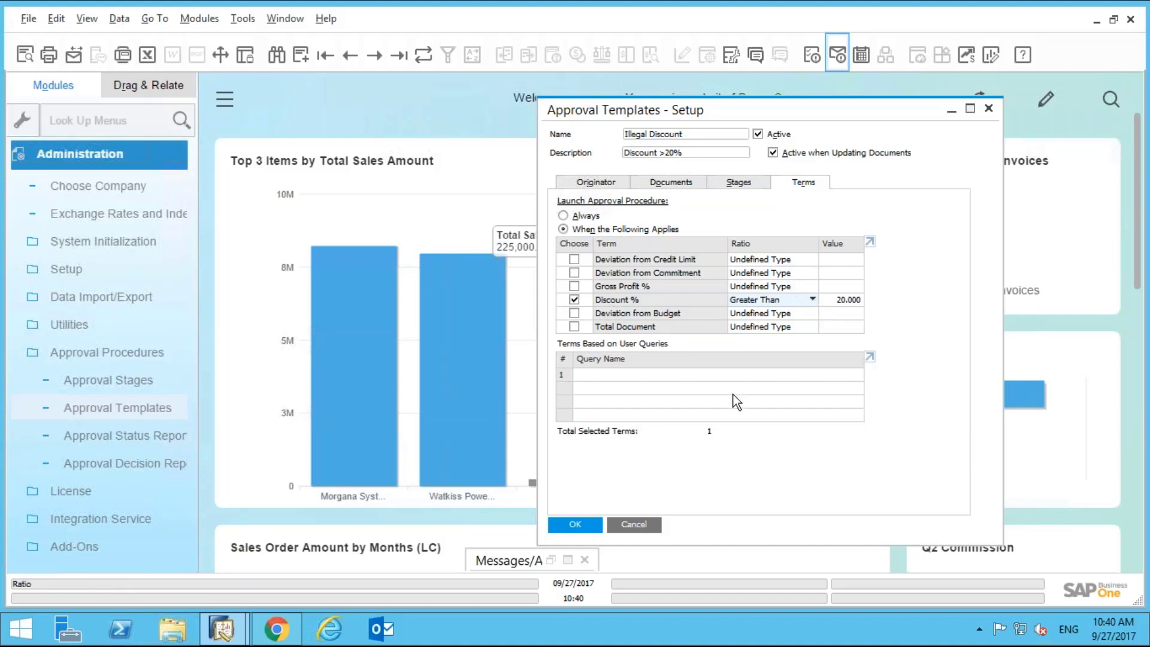
click(588, 527)
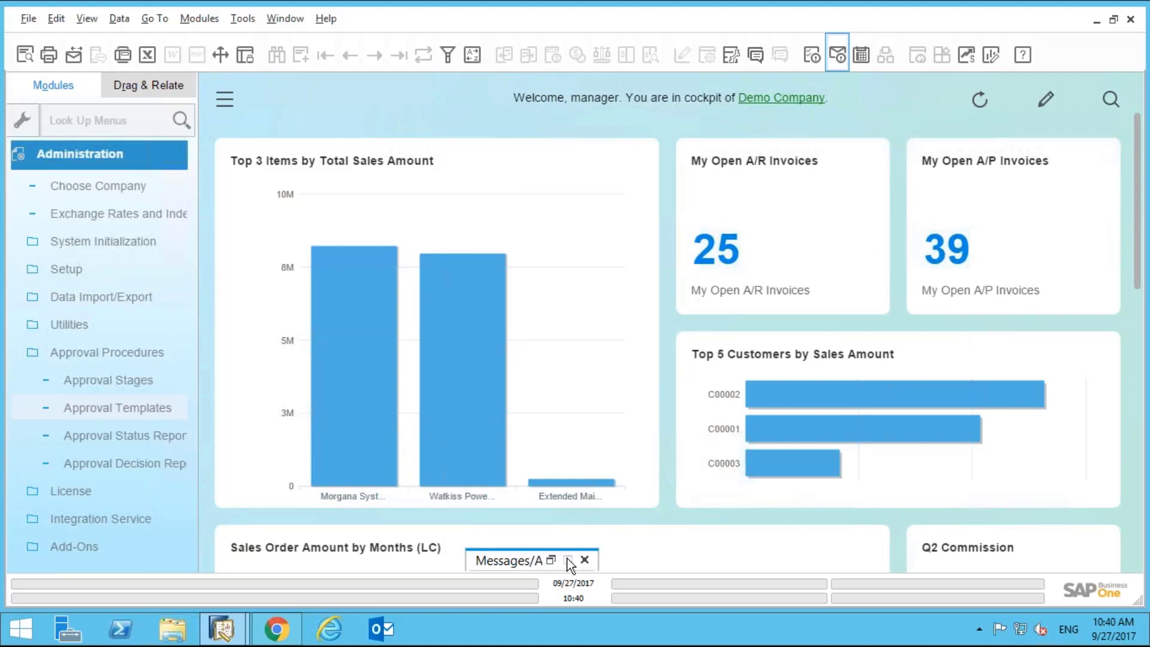
Switch to the CRM1 user's session, minimize the messages overview and open a new sales quotation.
mouse_move(237, 639)
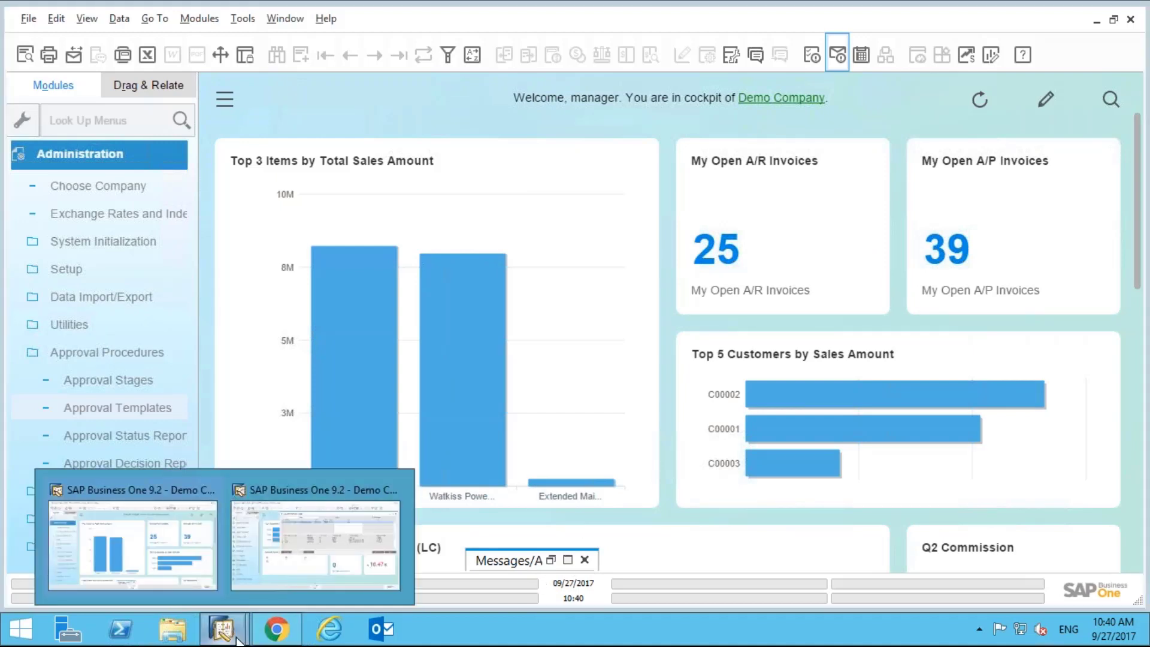
click(284, 562)
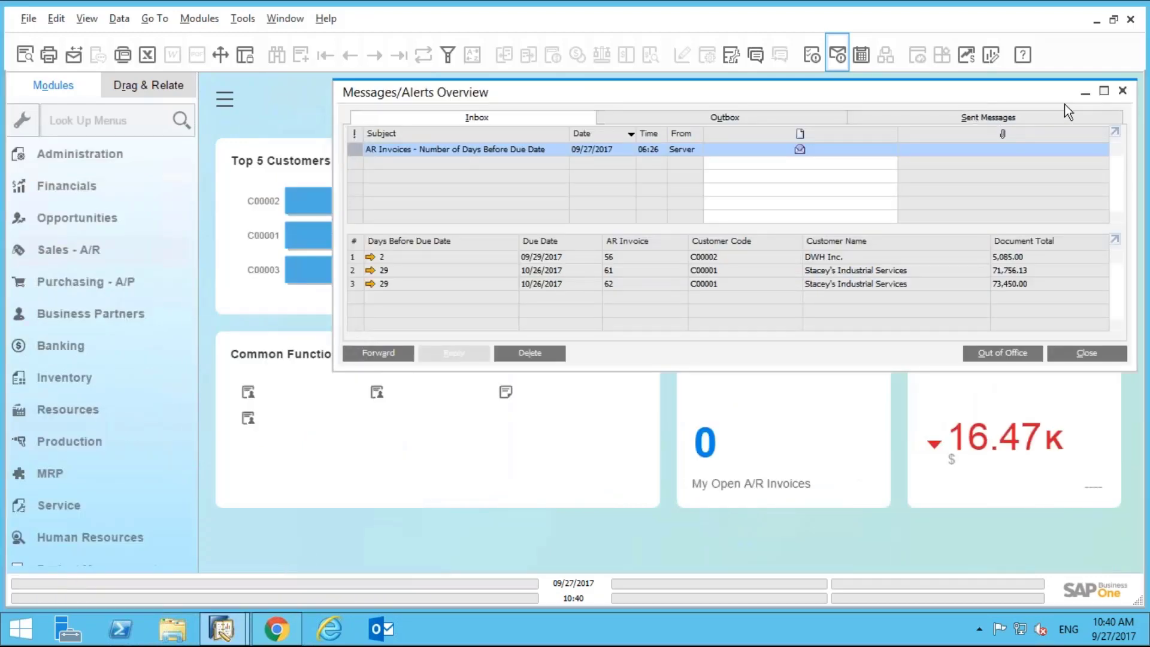
click(1085, 92)
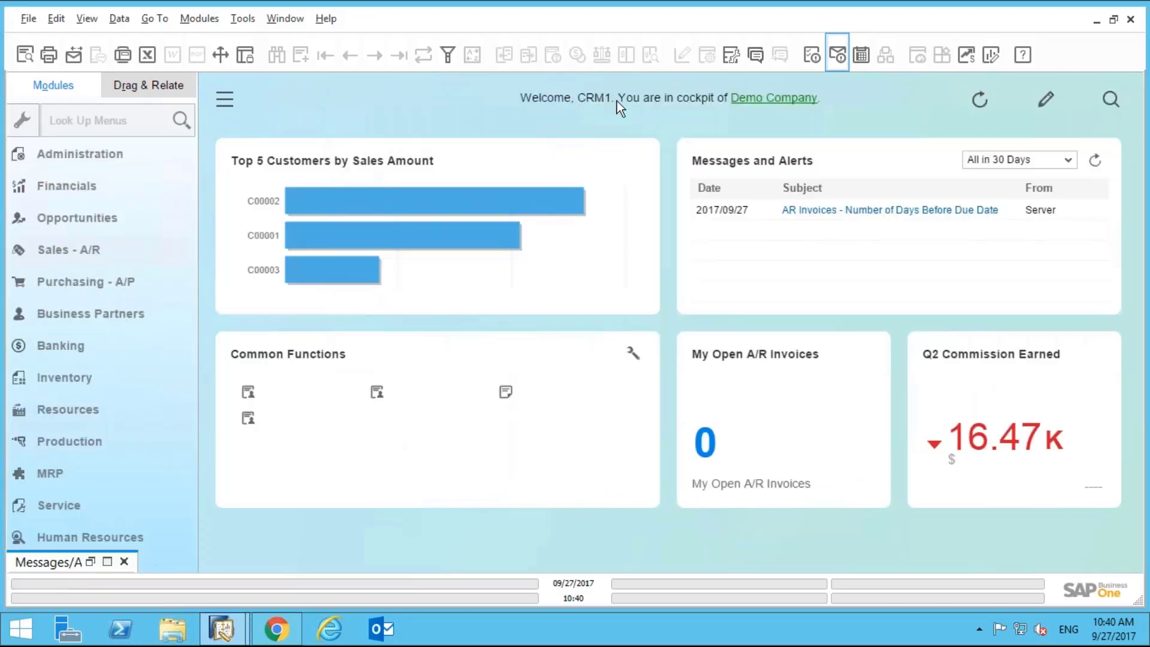
click(55, 254)
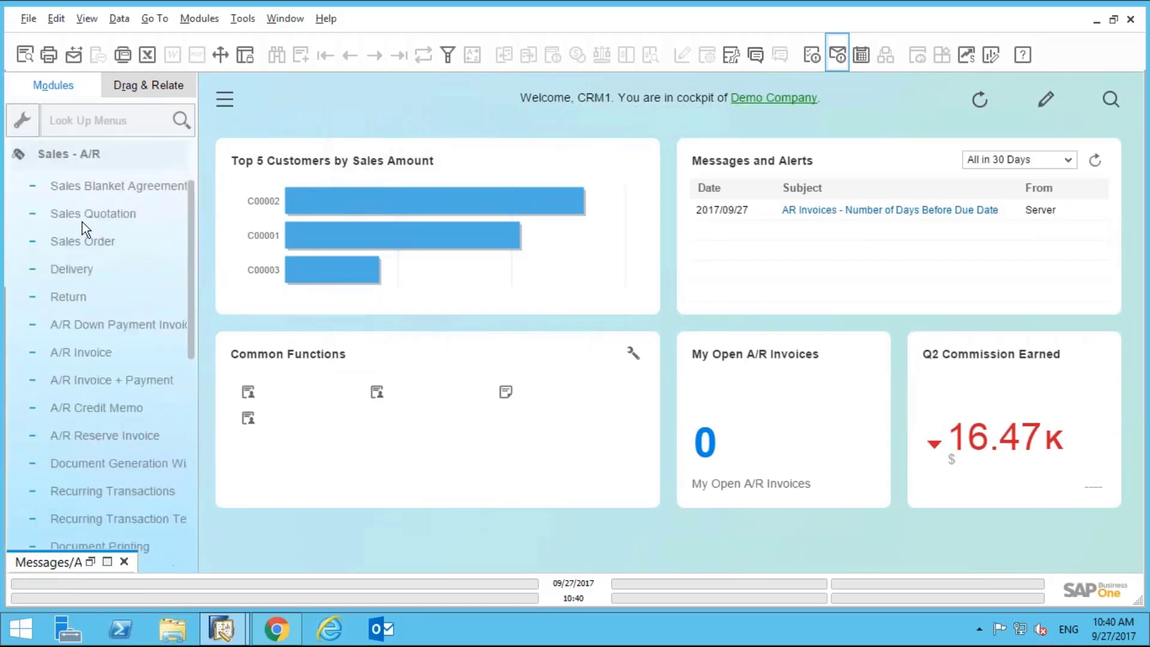
click(81, 217)
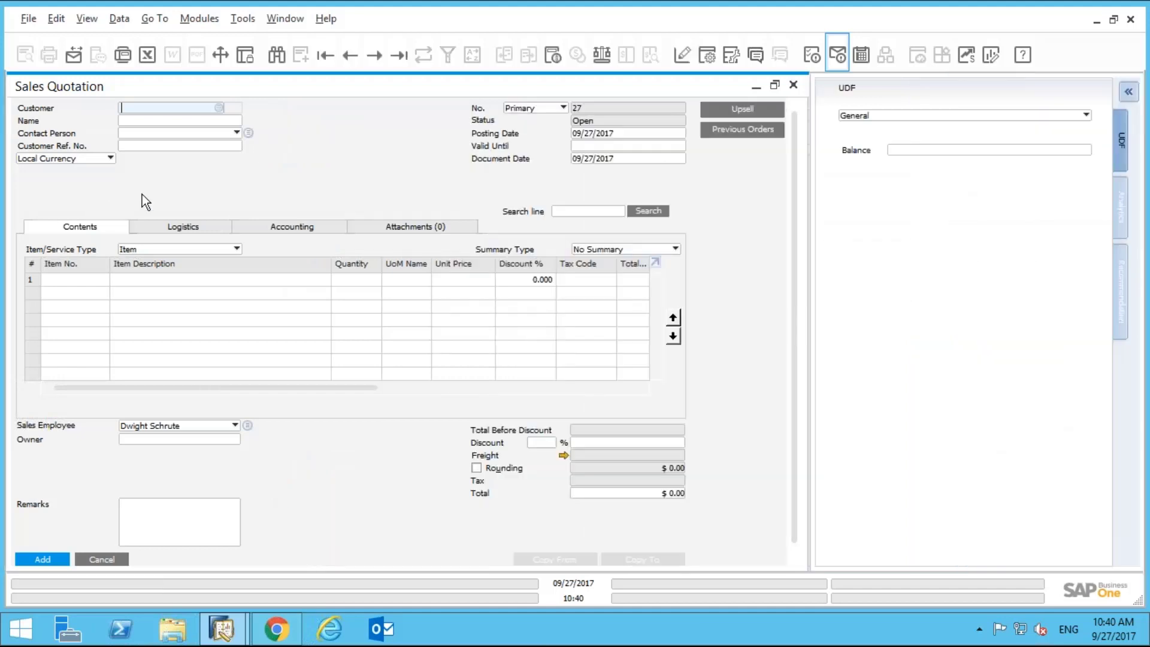
Select Stacey's Industrial Services as the quotation's customer and add item MSAF500 from the New Equipment group to the first row.
key(Tab)
double_click(160, 275)
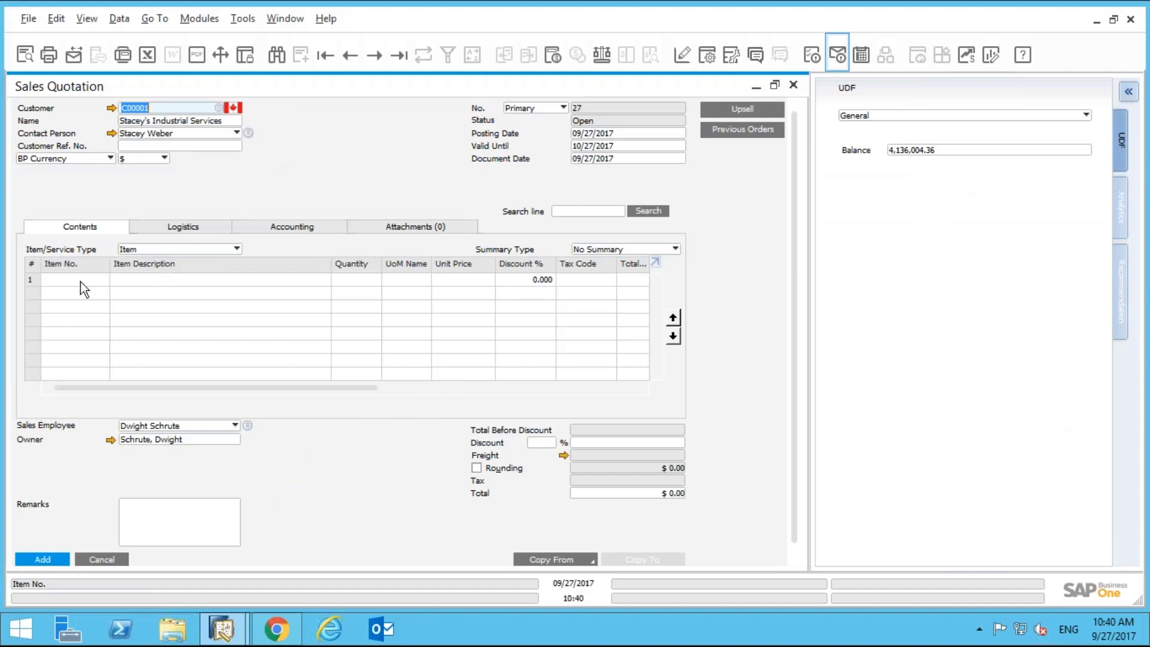
click(81, 282)
key(Tab)
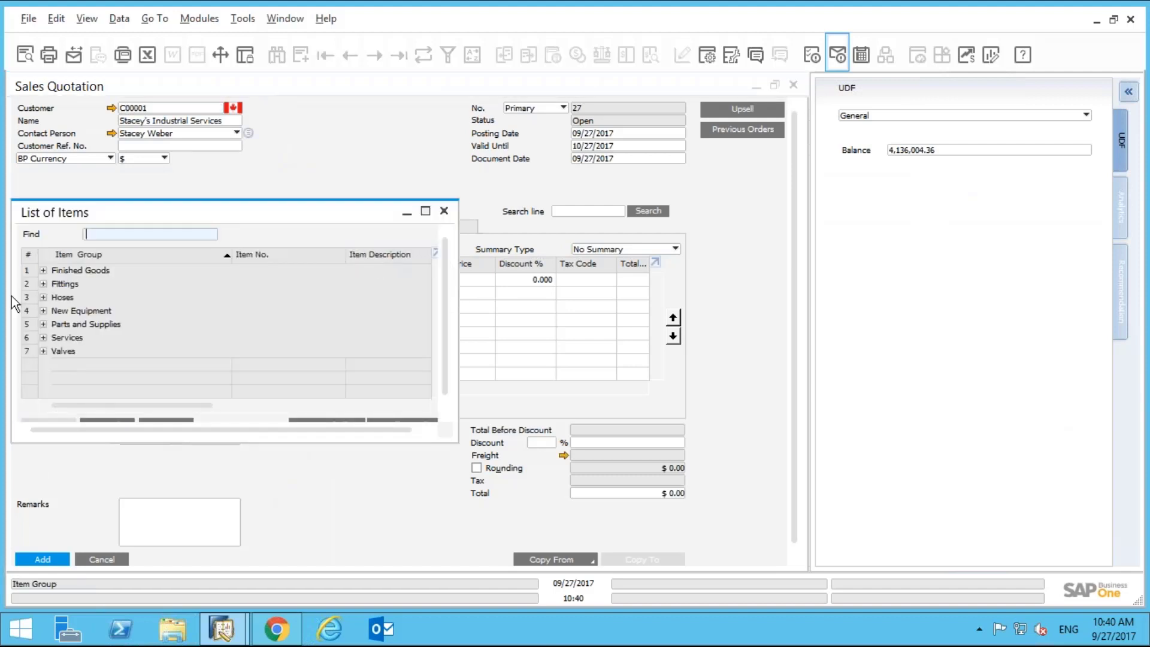
click(44, 311)
double_click(88, 323)
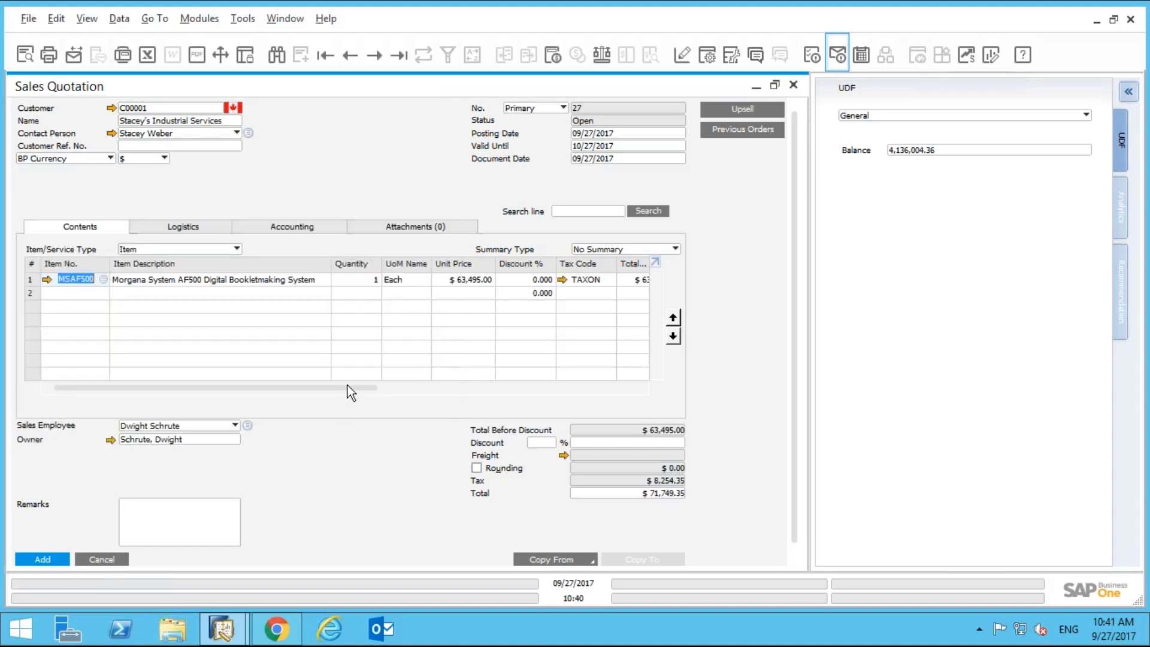
Set the document discount of the sales quotation to 30%.
drag(372, 388, 405, 395)
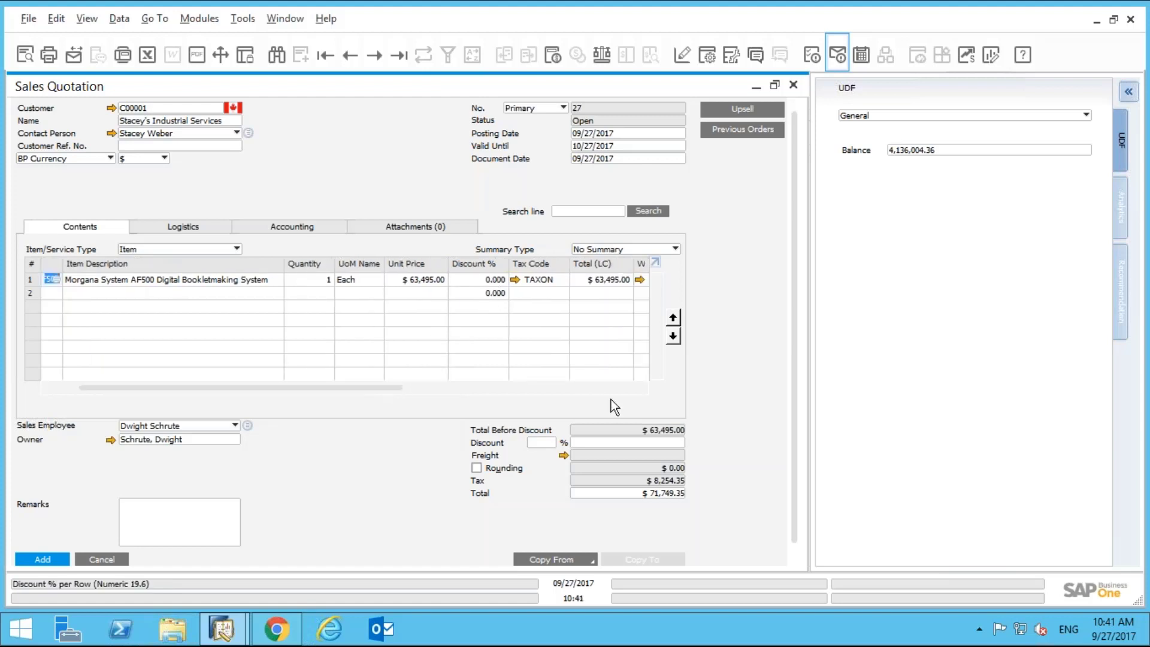
click(542, 443)
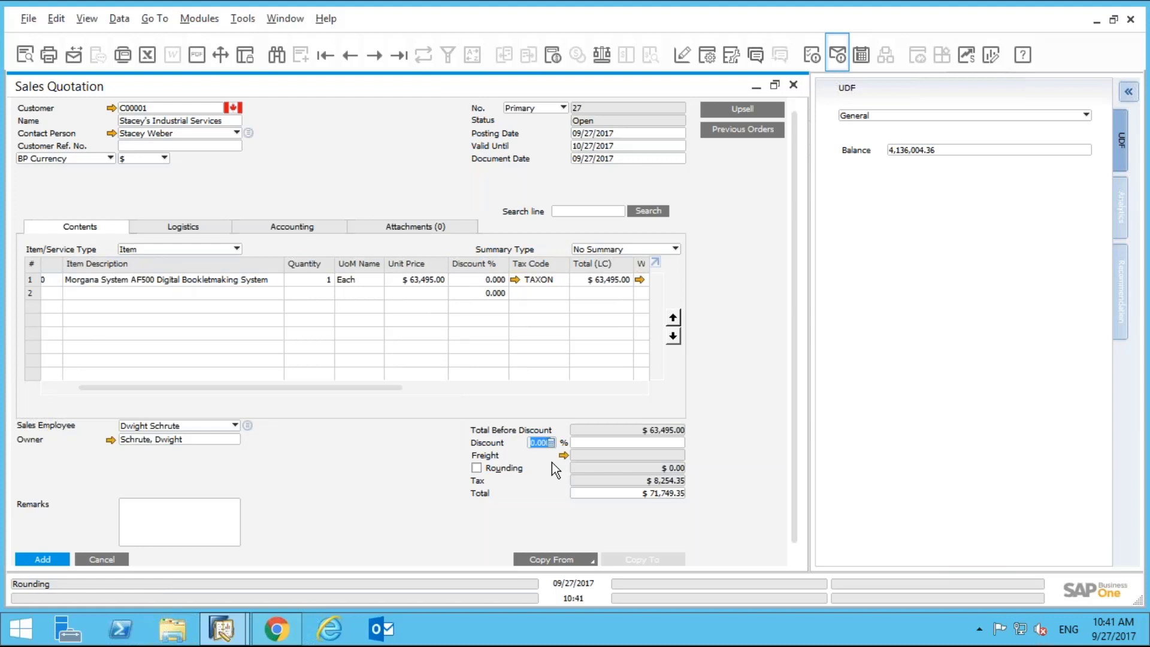
text(30)
Add the quotation and submit its Illegal Discount approval request with the remark "Please approve this quote.".
click(39, 562)
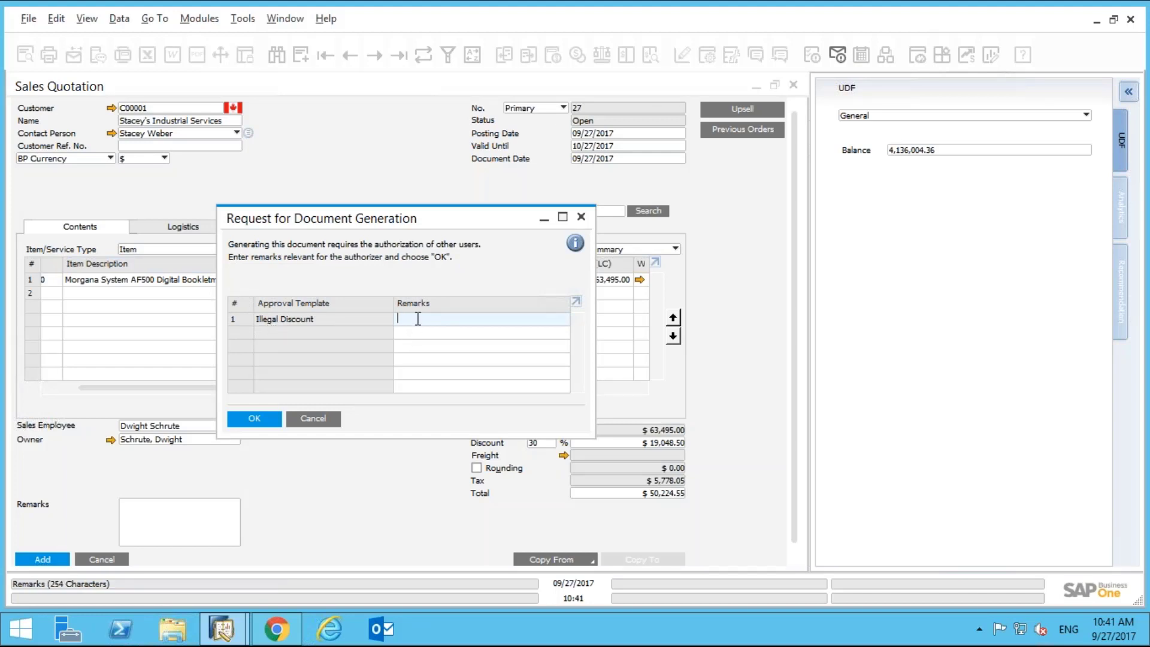
text(Please approve this quote.)
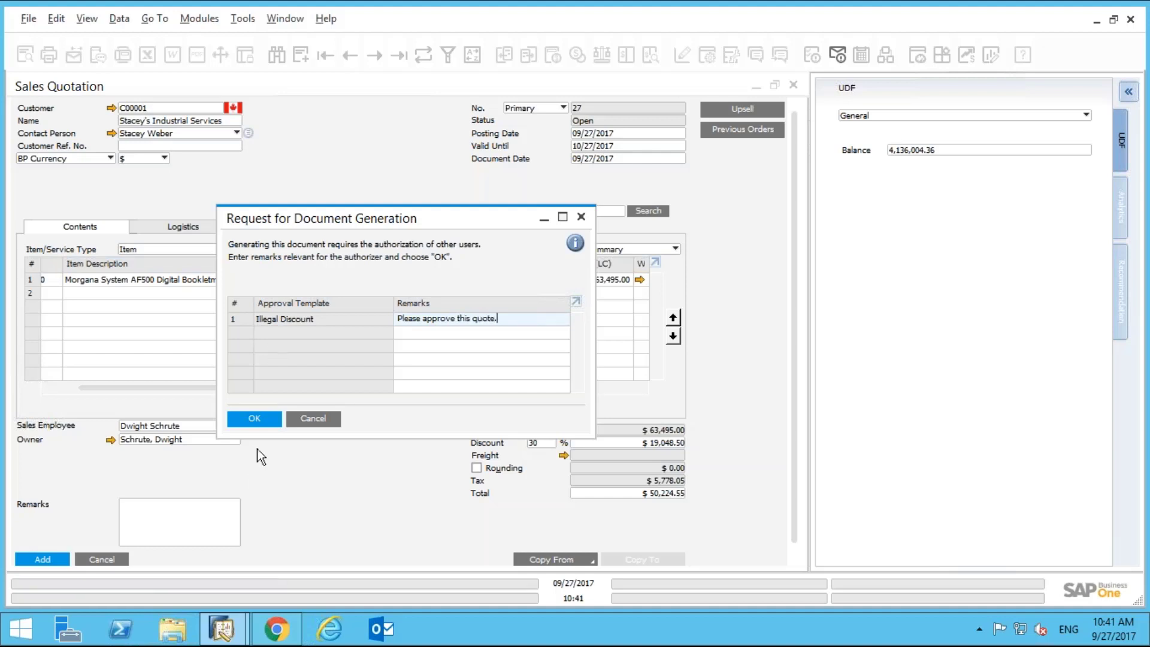
click(254, 418)
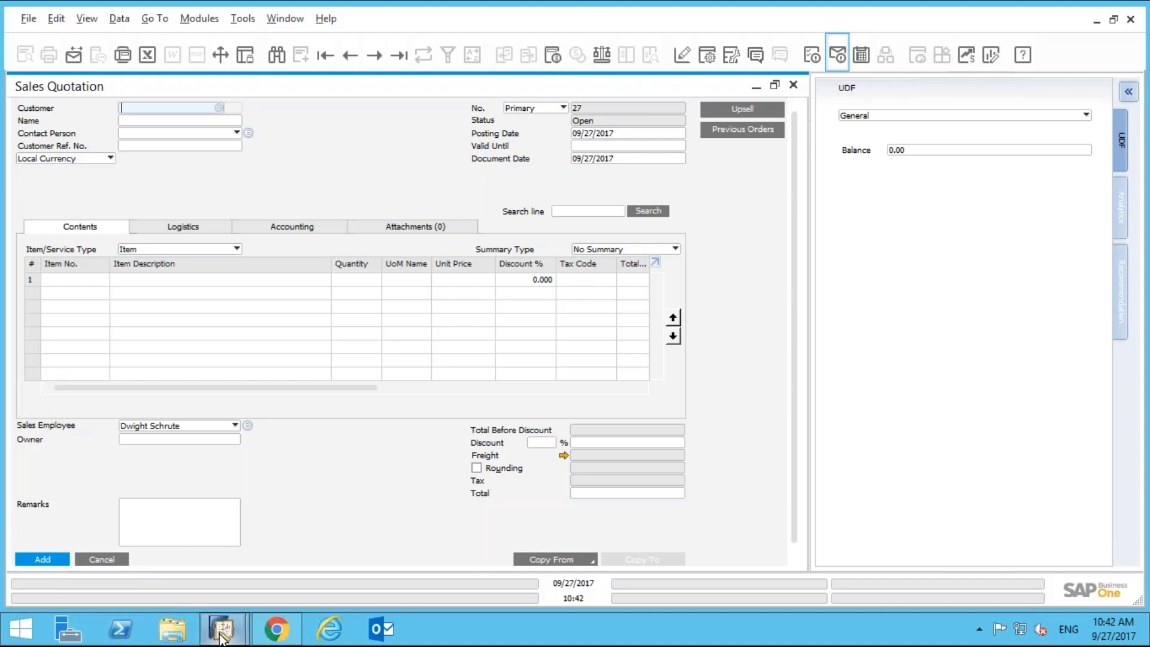
Switch to the manager's session and open CRM1's approval request for the sales quotation from the message inbox.
mouse_move(222, 635)
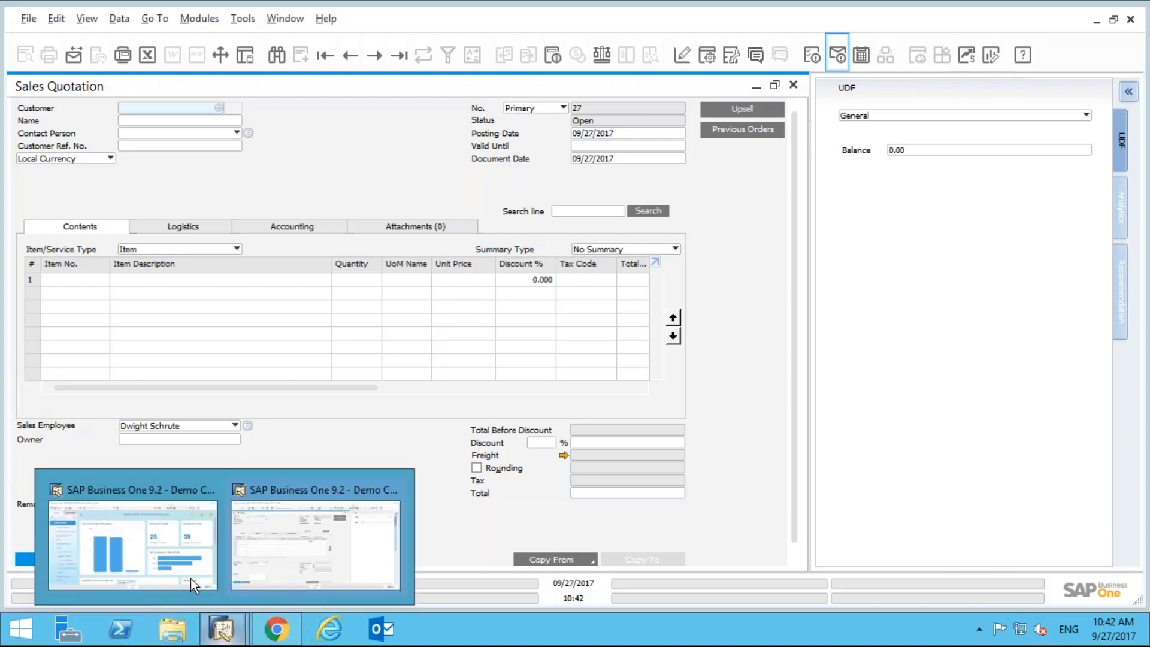
click(164, 492)
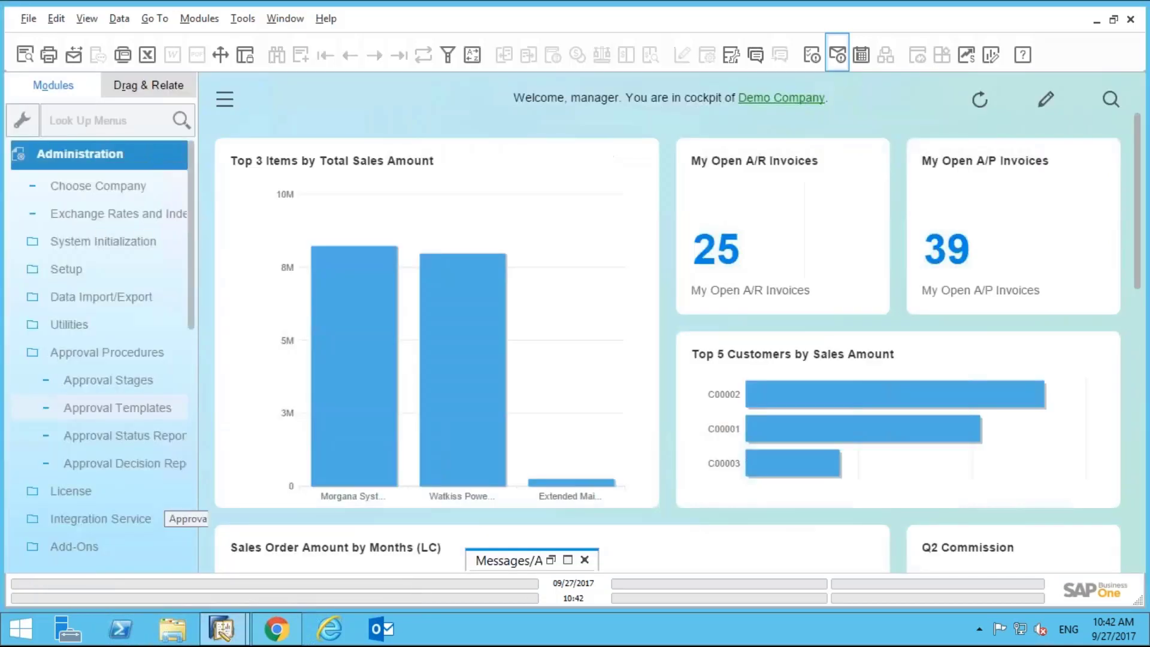
click(567, 561)
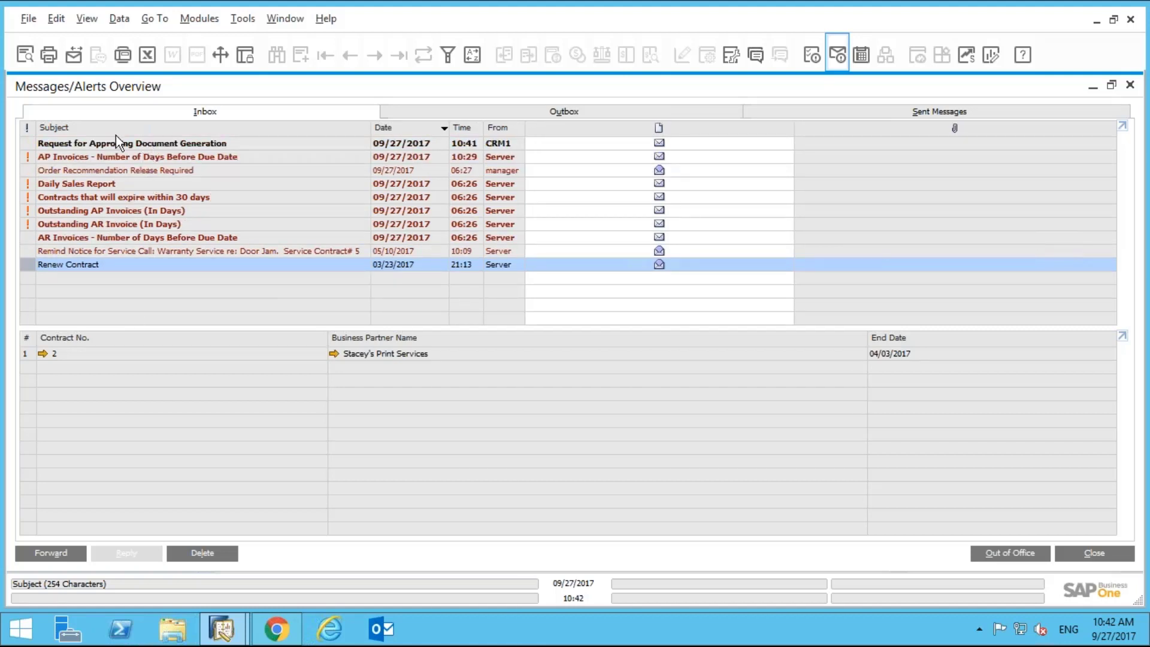
click(31, 143)
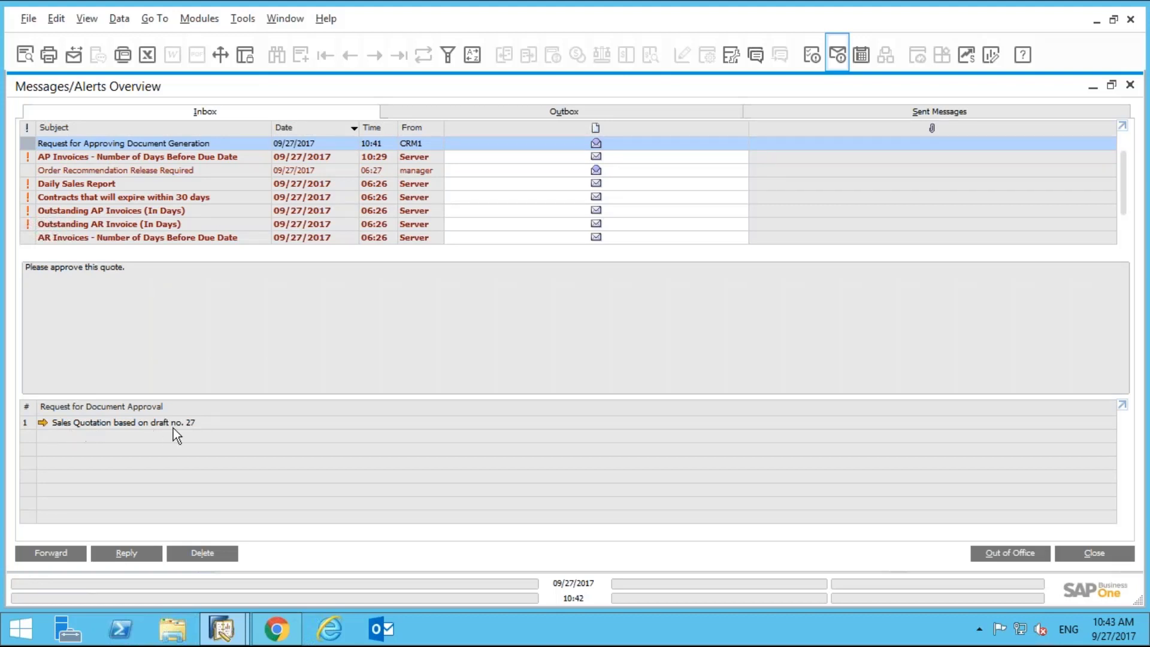
click(44, 423)
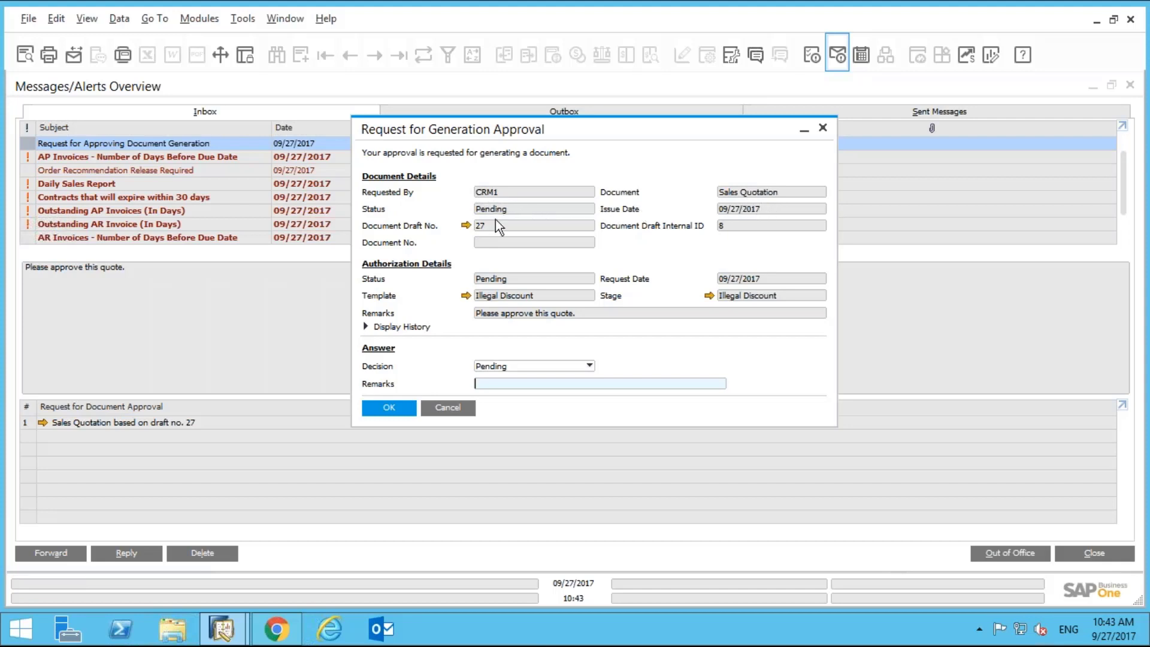
Review the linked draft quotation and its gross profit, then close both to return to the approval request.
click(466, 225)
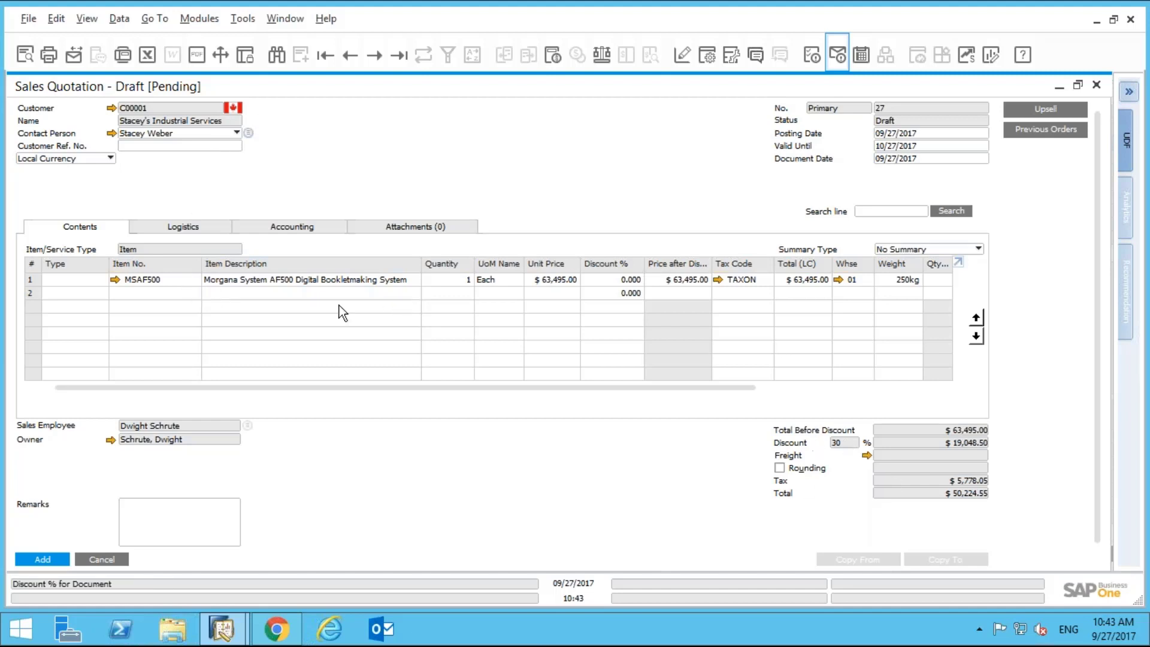
click(555, 57)
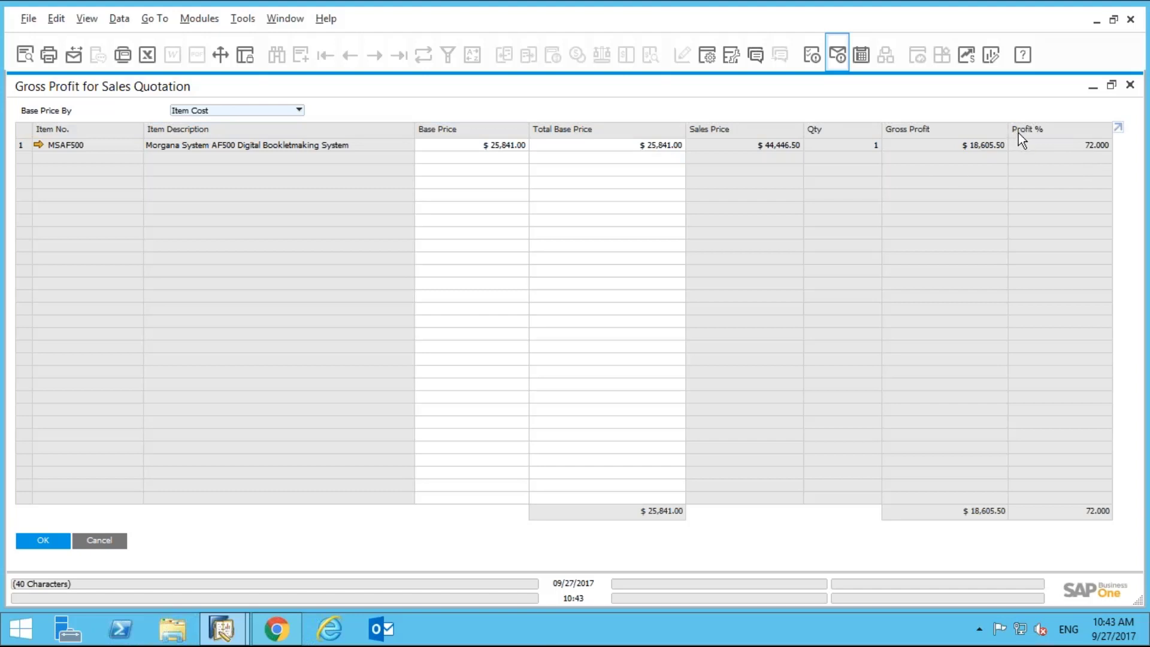
click(97, 540)
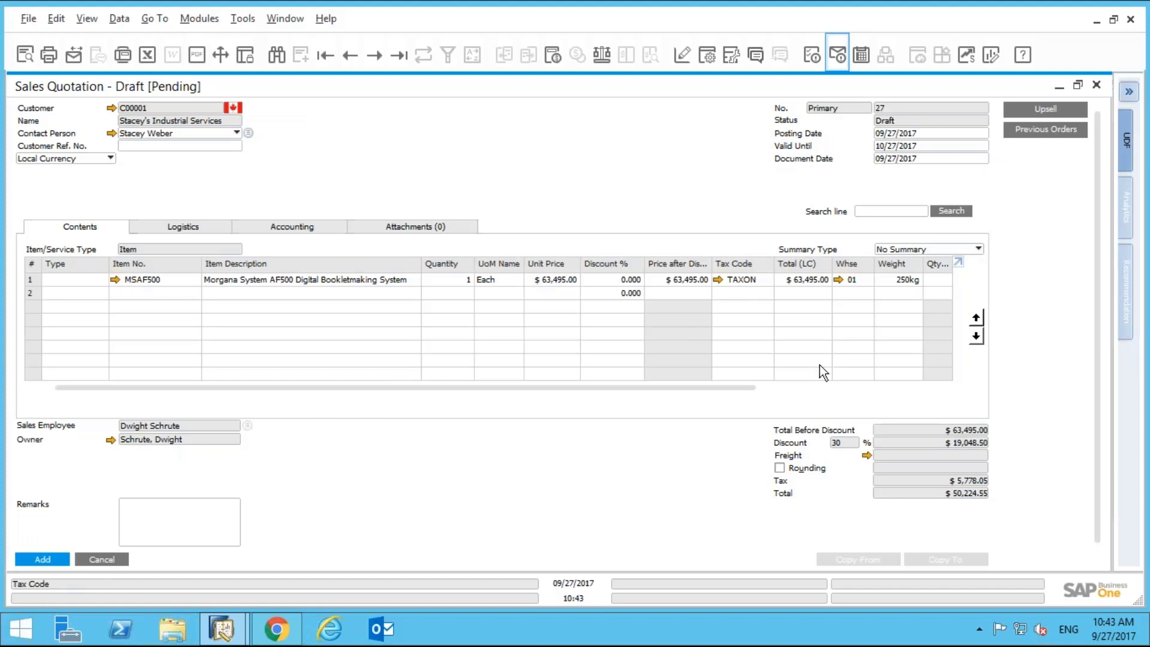
click(116, 560)
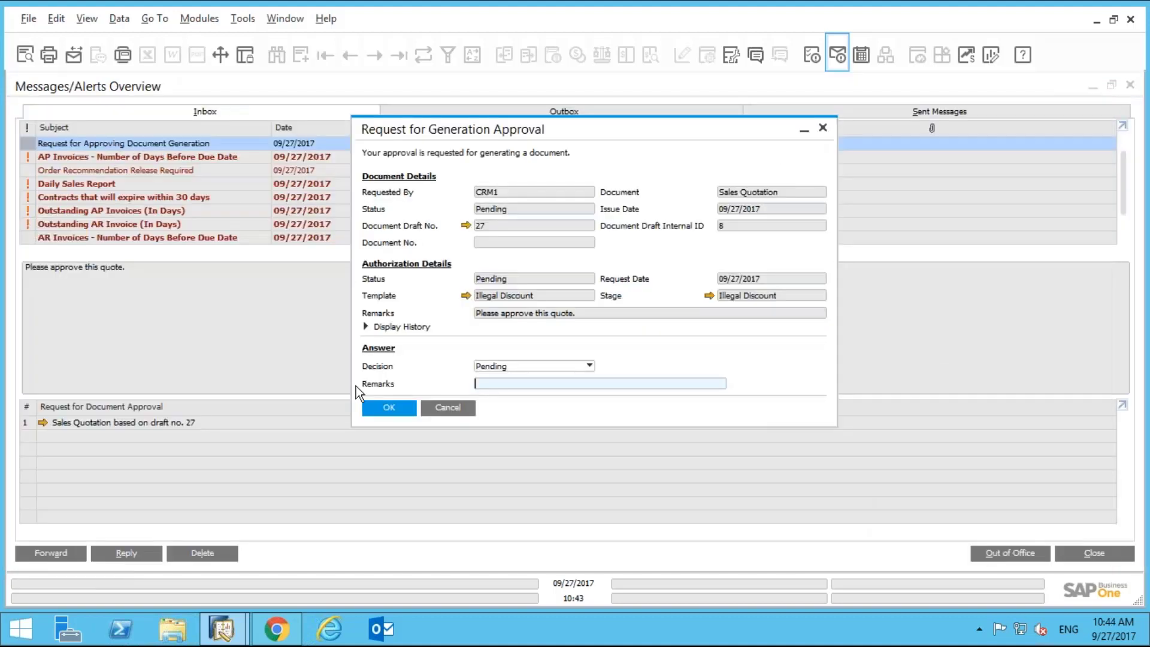
Answer the approval request with the decision Not Approved and the remark "Please decrease discount to 15%", and save the answer.
click(506, 366)
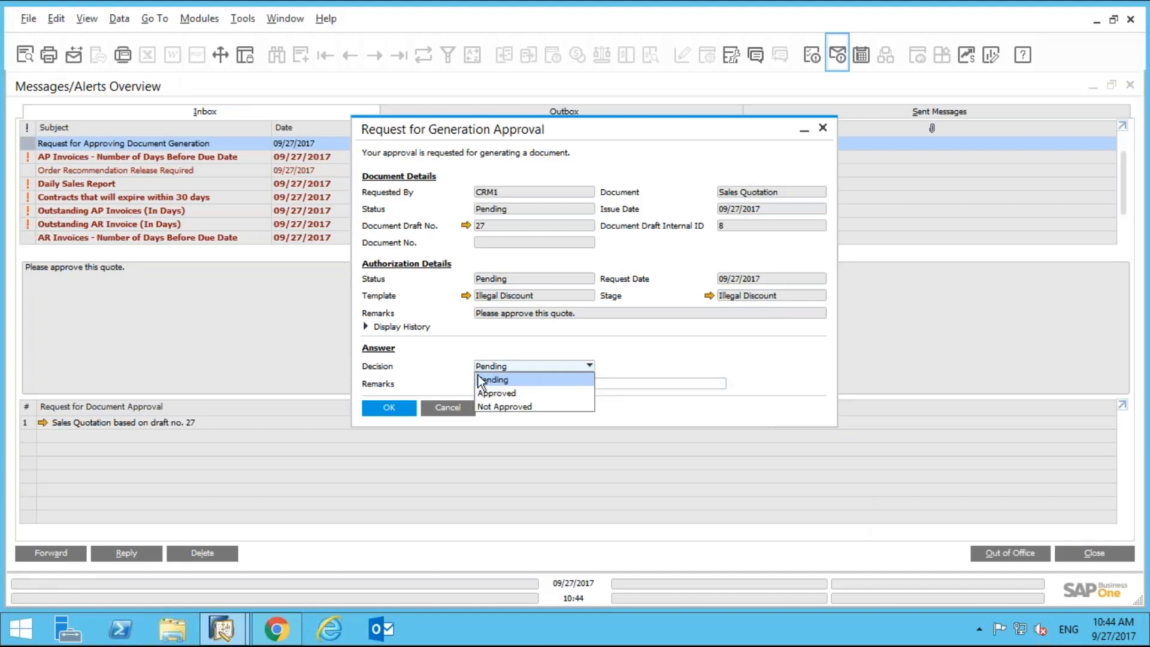
click(504, 407)
click(495, 382)
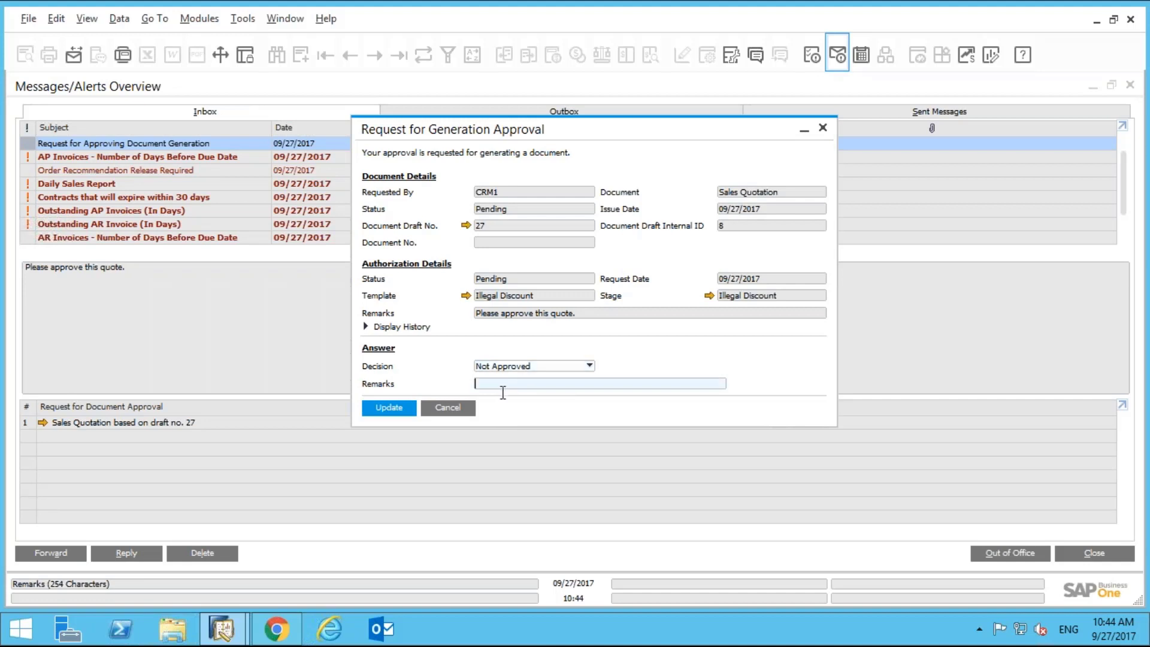
text(Please)
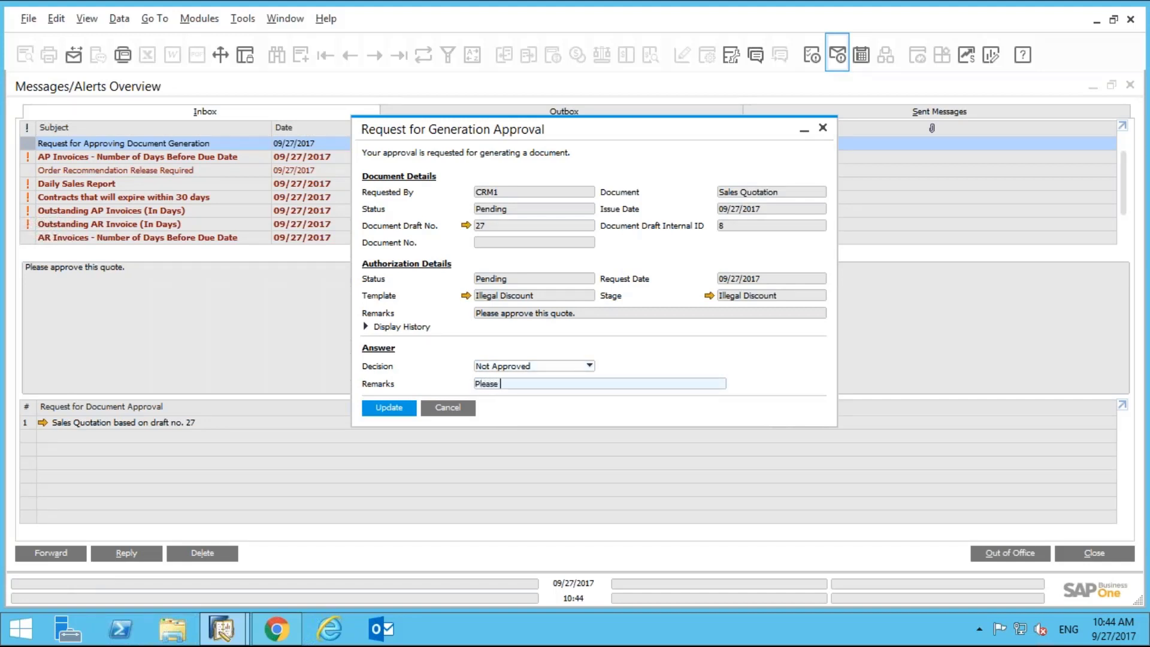
text( decrease discount to 15%)
click(395, 407)
click(395, 408)
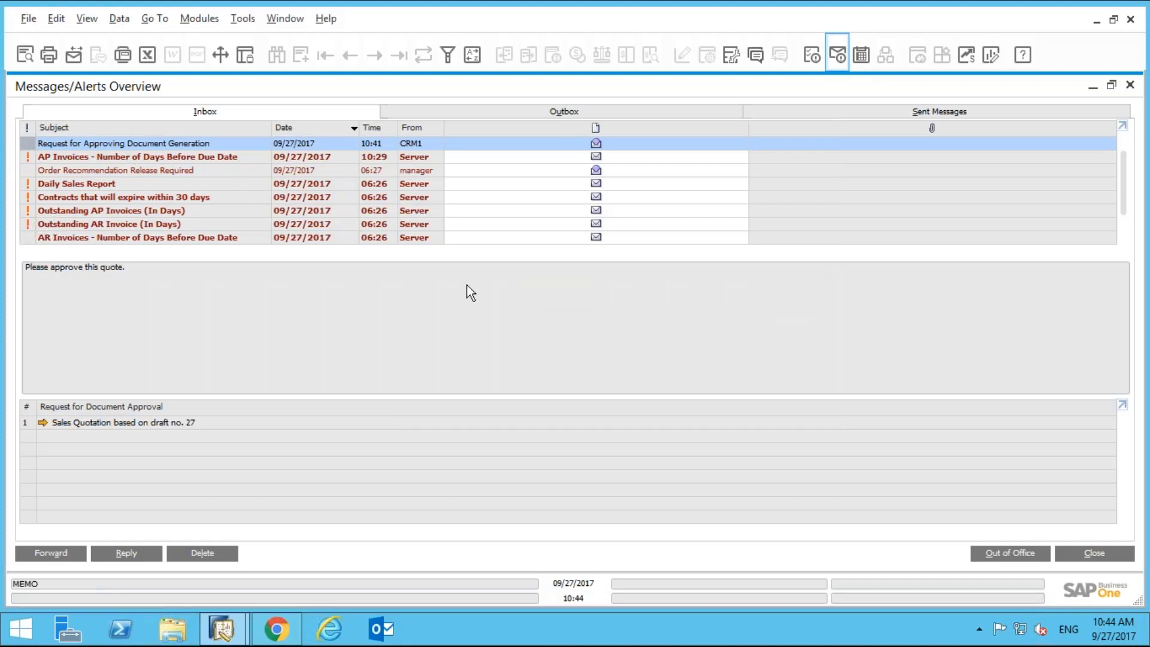
Run the Approval Status Report for sales quotations and orders without an originator filter, check the statuses and close it.
click(1094, 88)
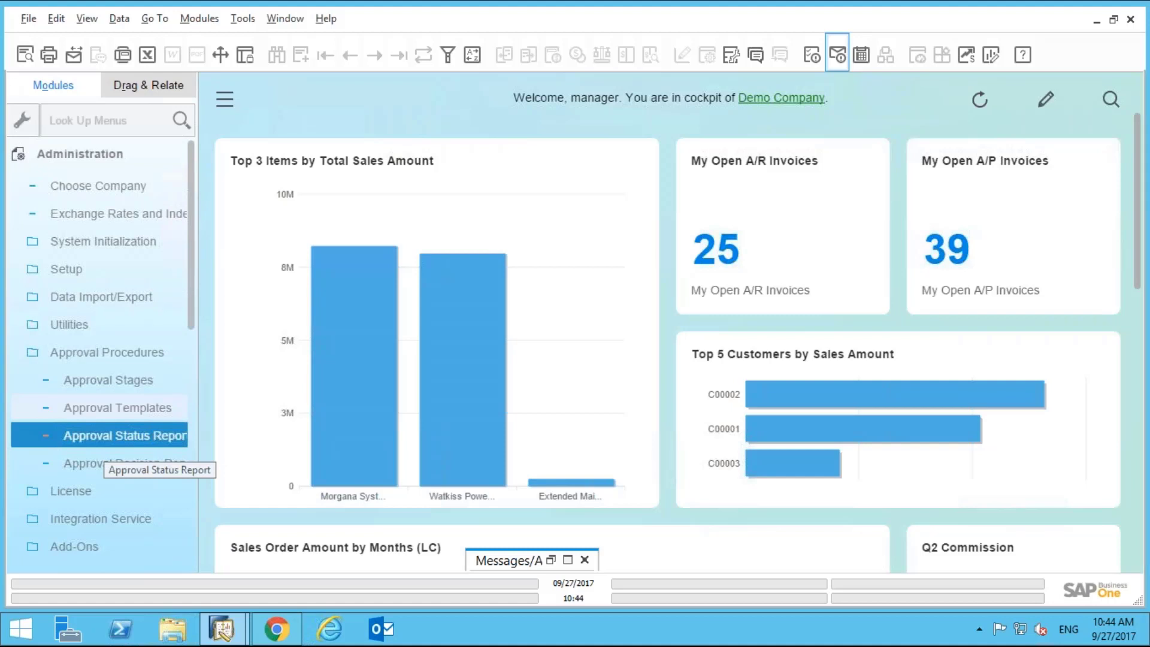
click(98, 437)
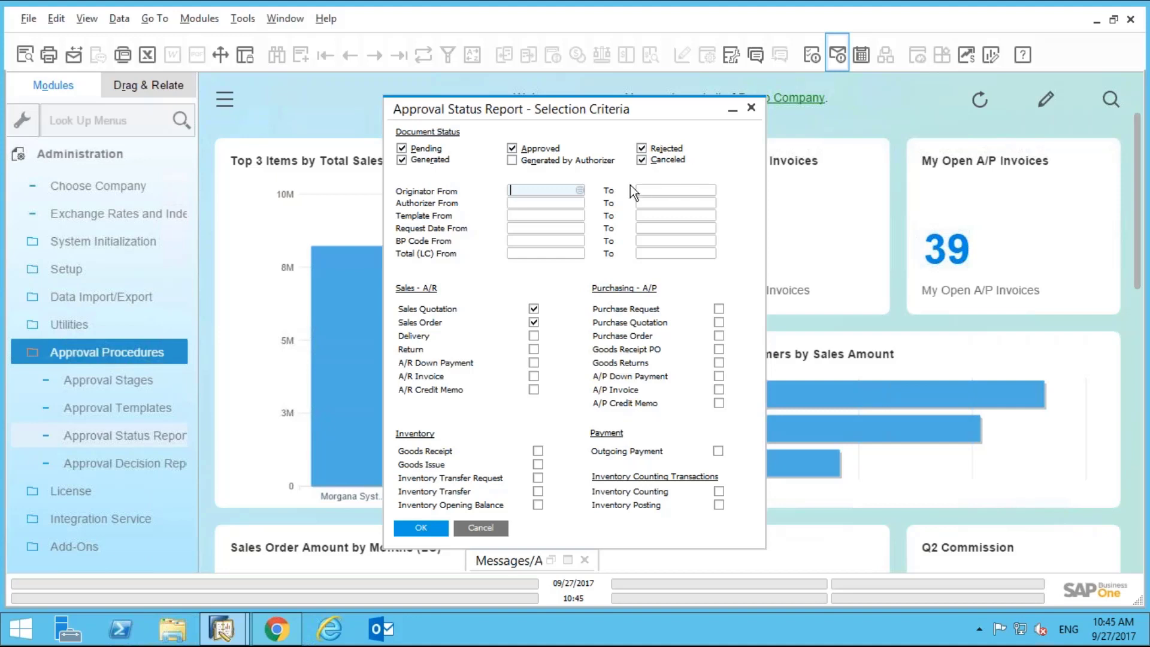
click(581, 188)
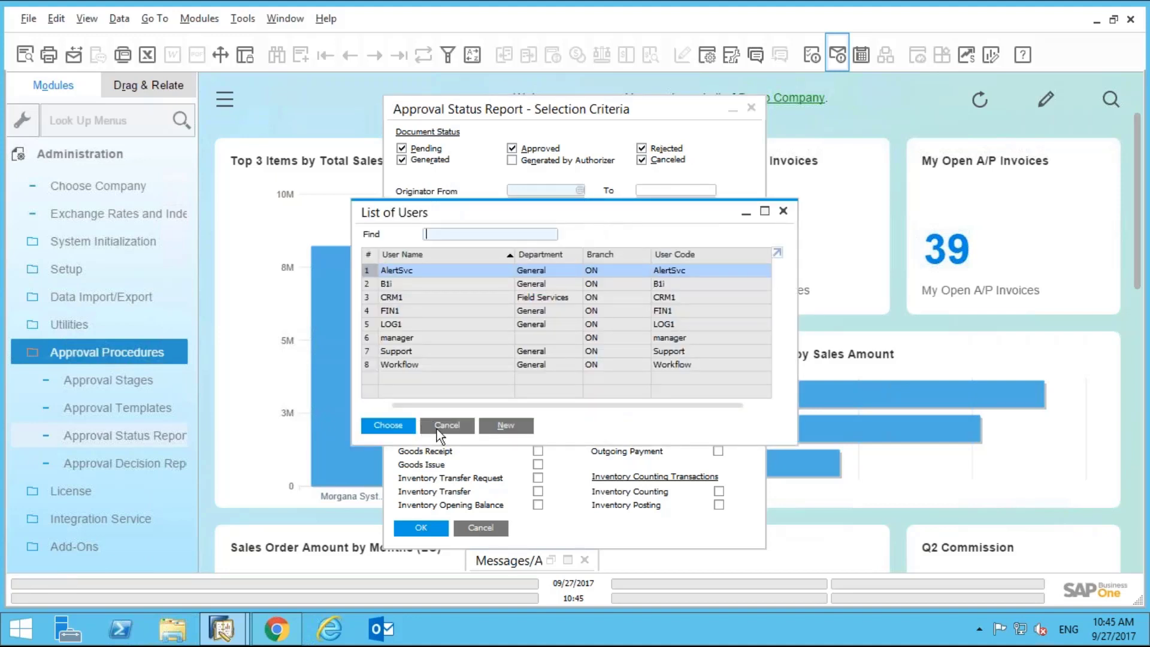
click(440, 427)
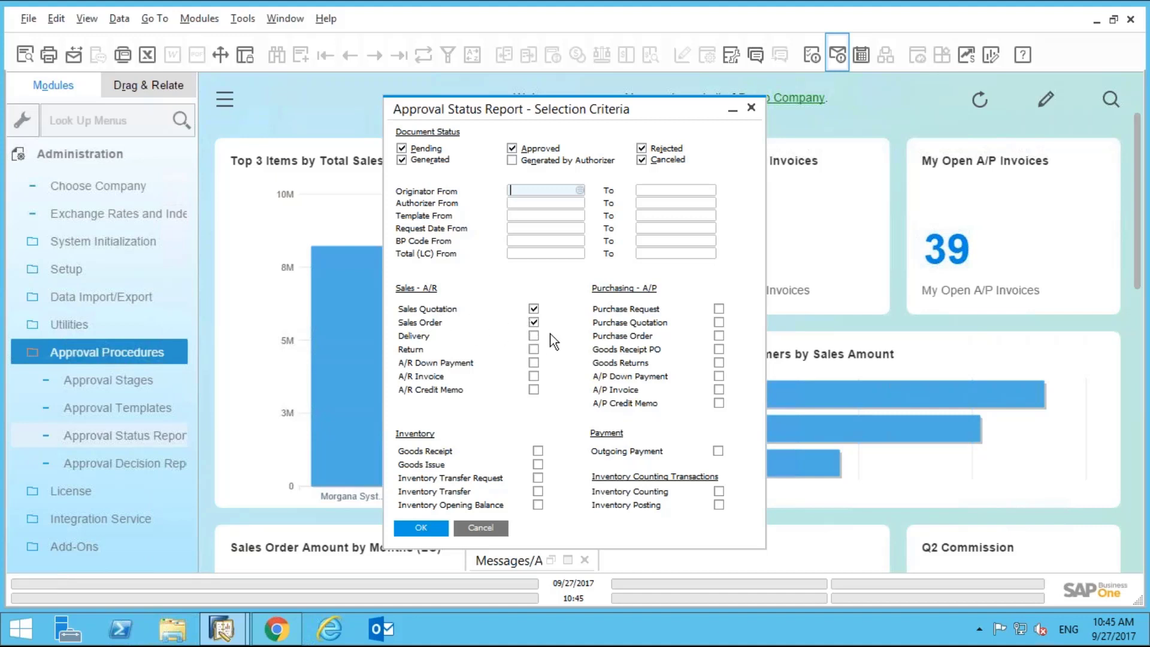
click(400, 529)
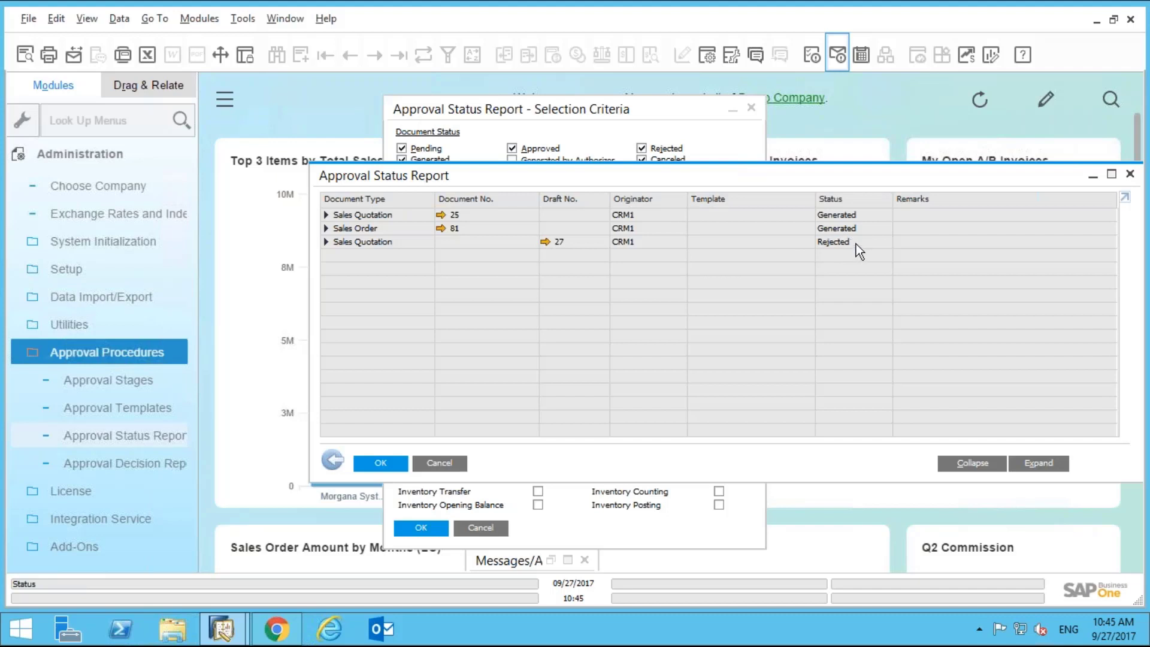
click(371, 462)
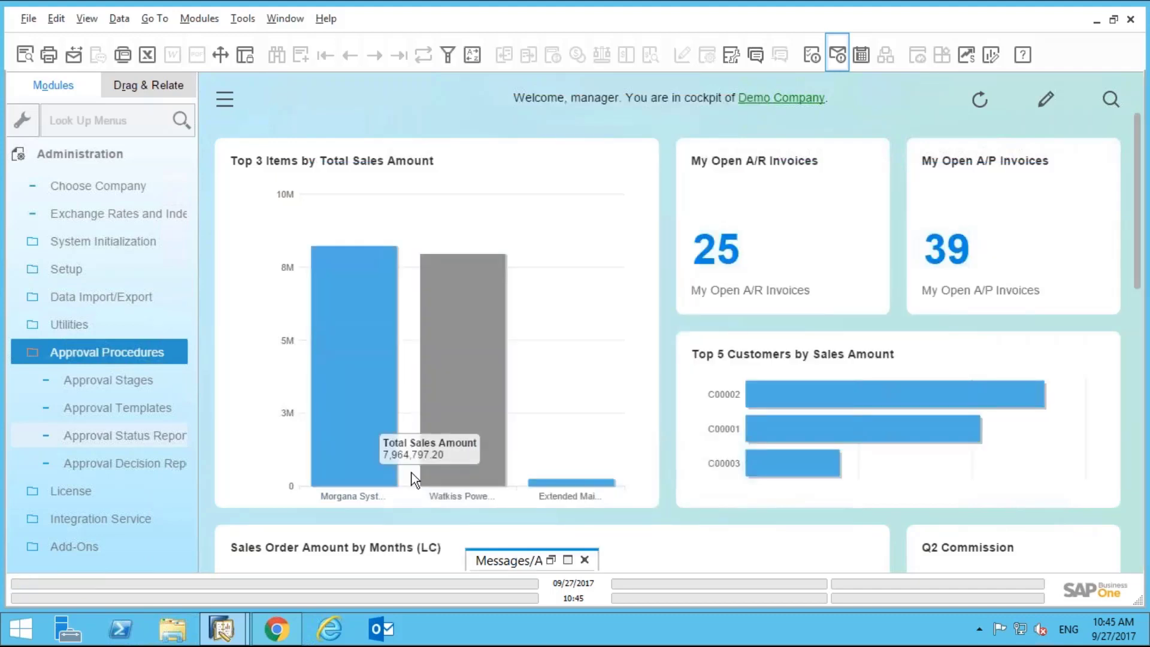
Run the Approval Decision Report for all decisions without originator or authorizer filters, review the answers and remarks, and close it.
click(106, 466)
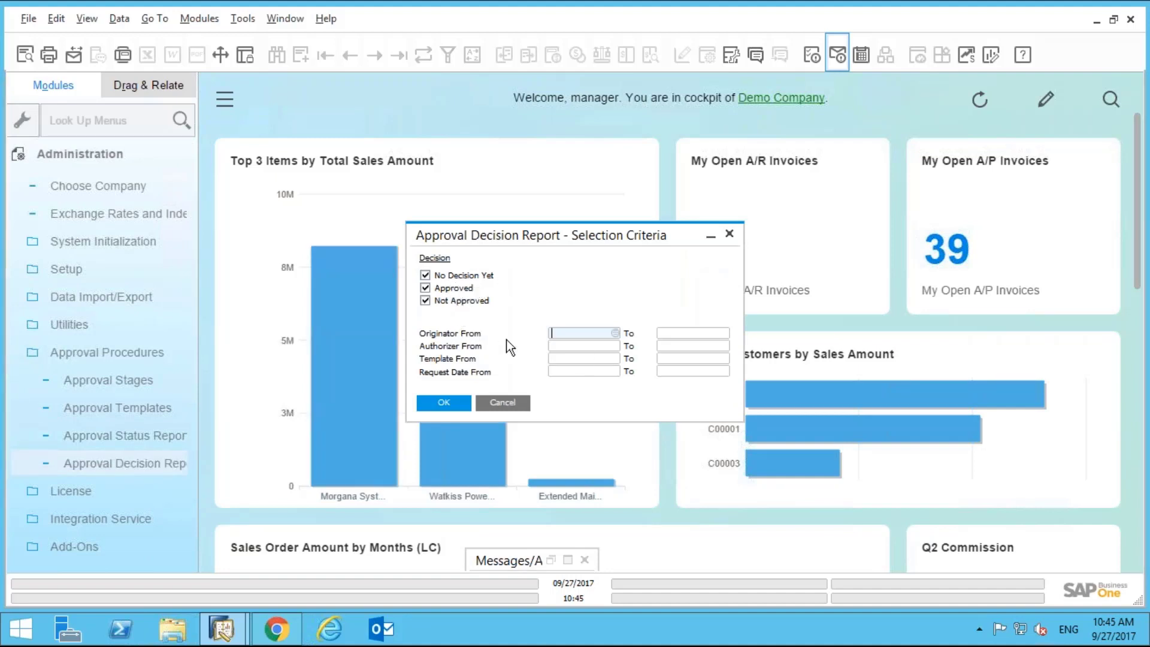
click(615, 332)
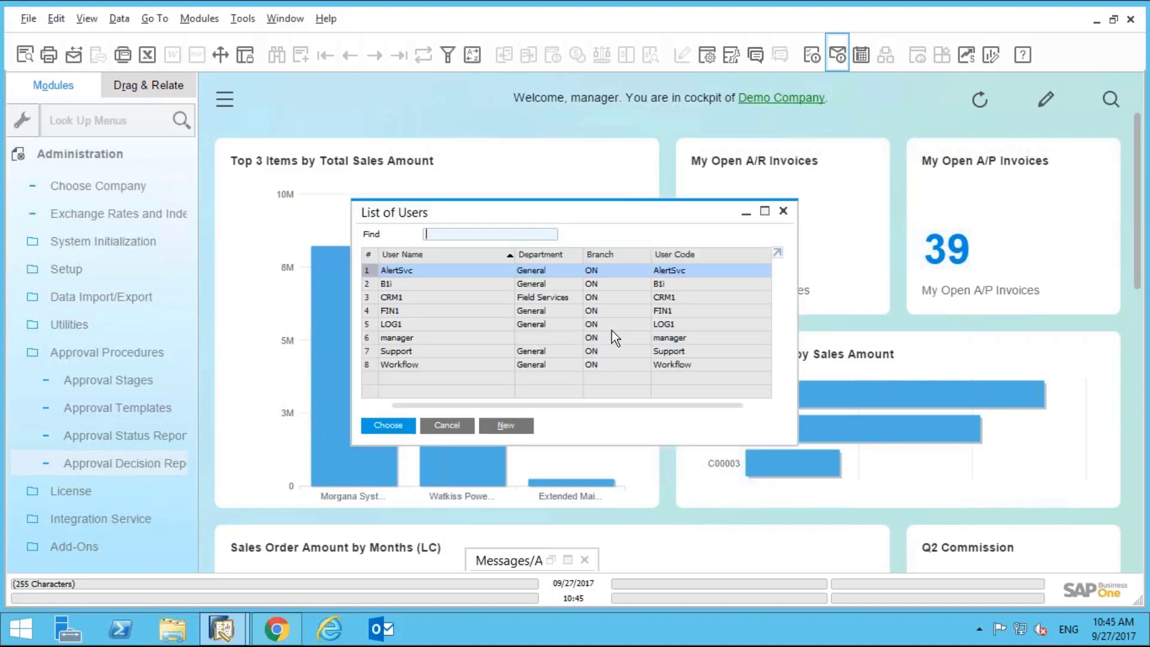
click(431, 431)
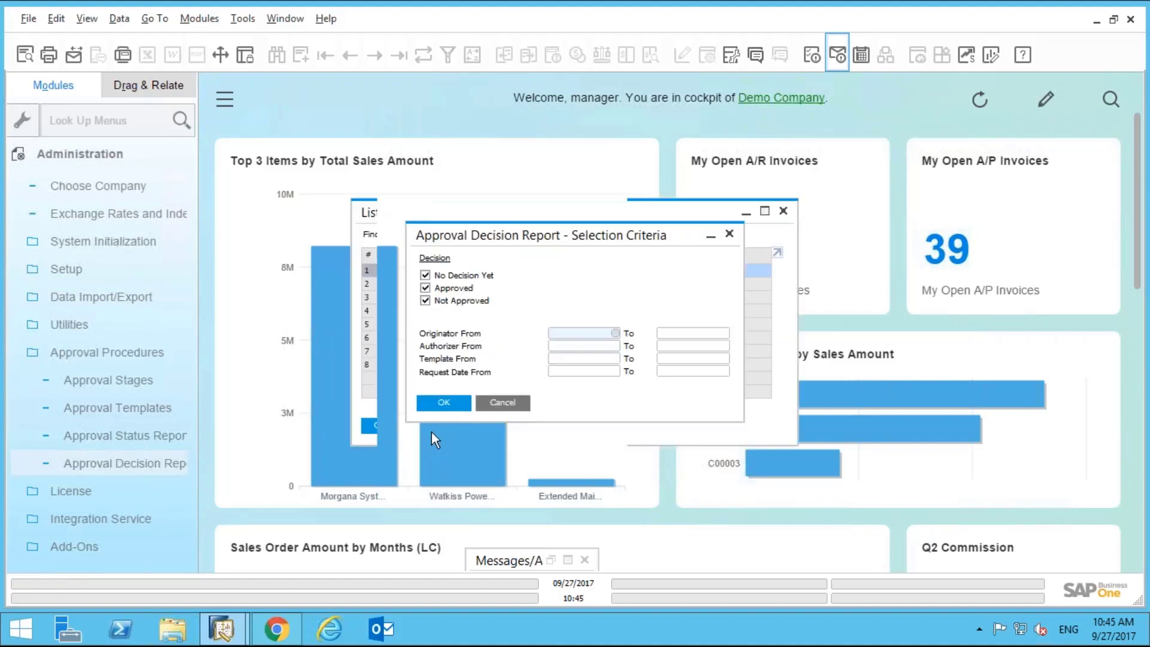
click(610, 346)
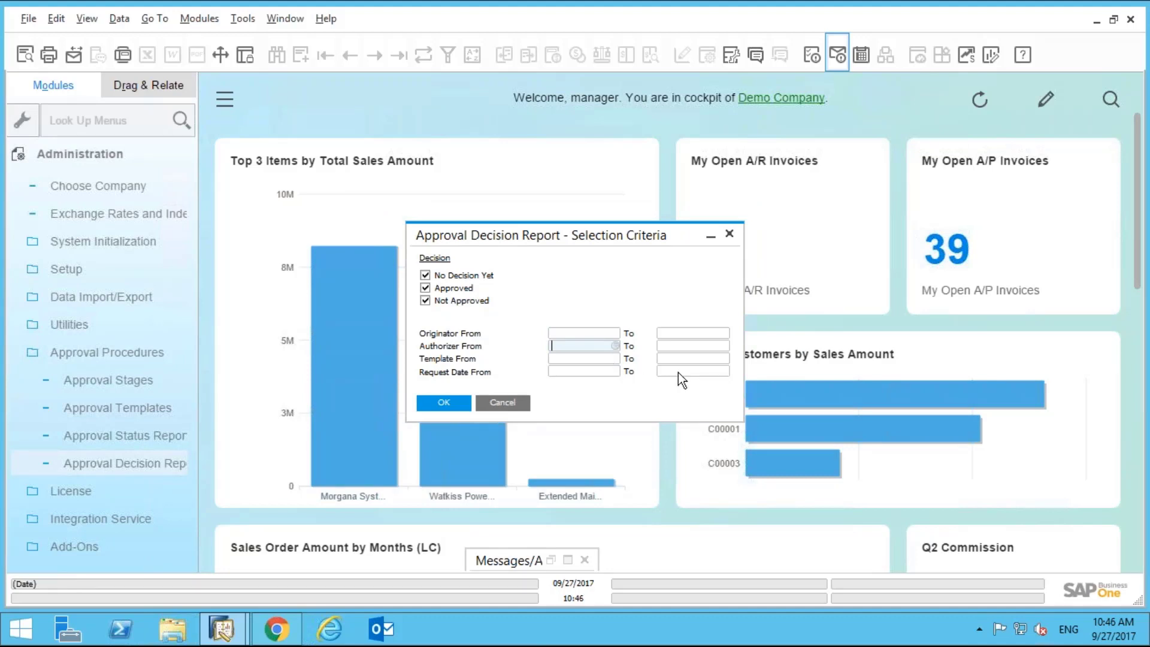
click(443, 403)
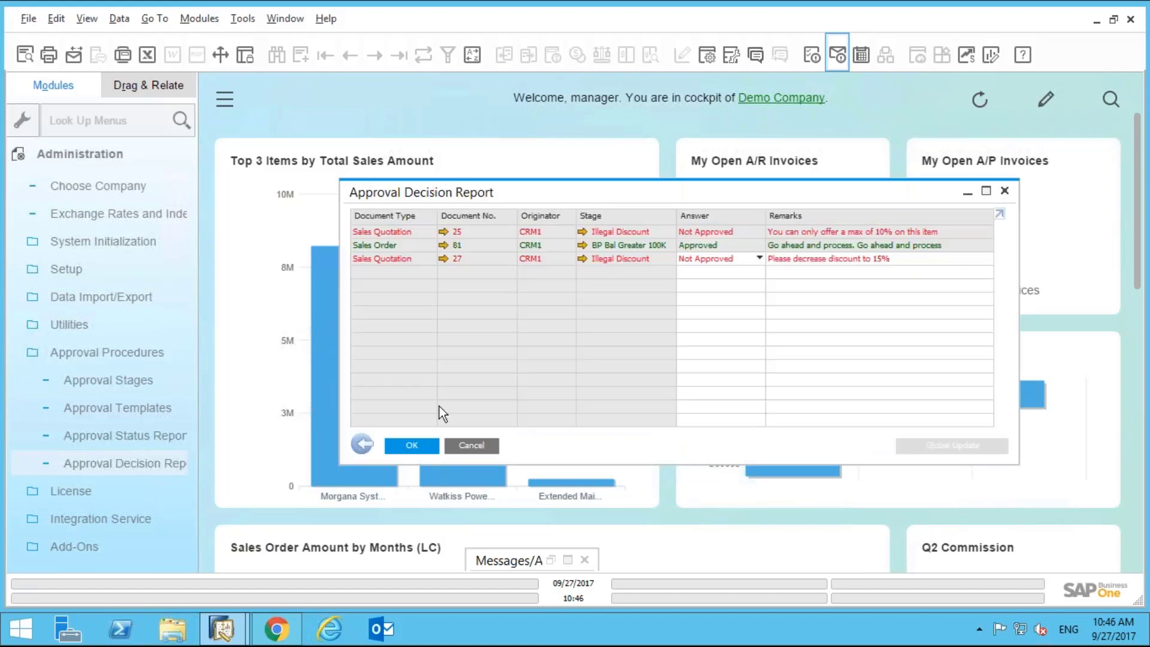
click(983, 192)
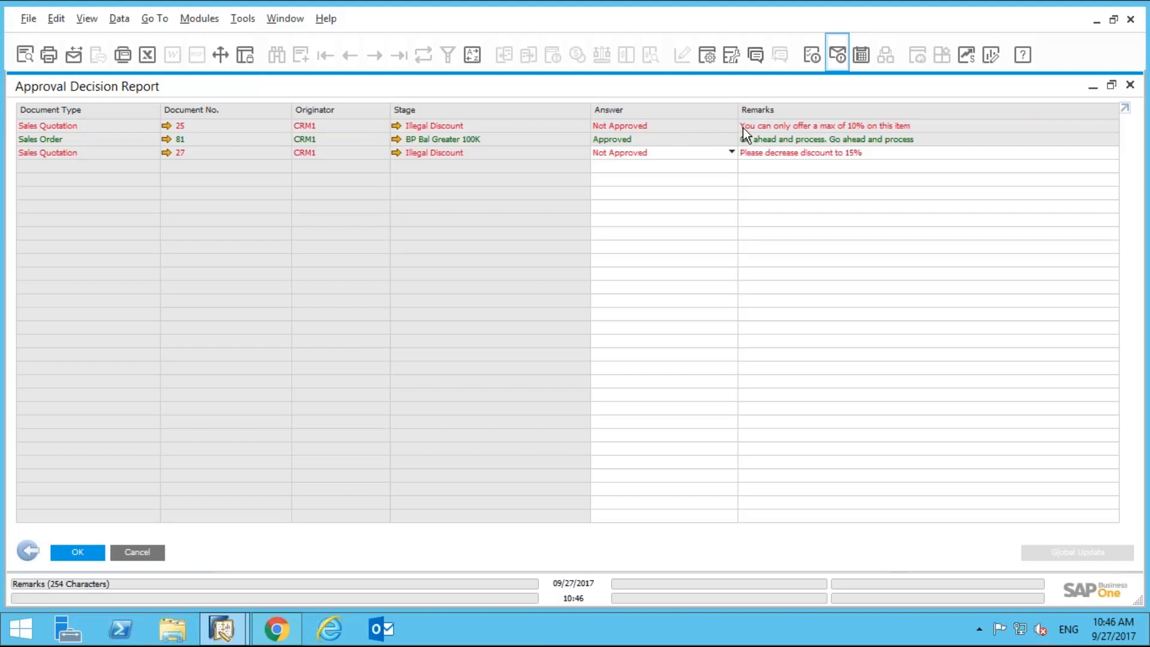
click(133, 553)
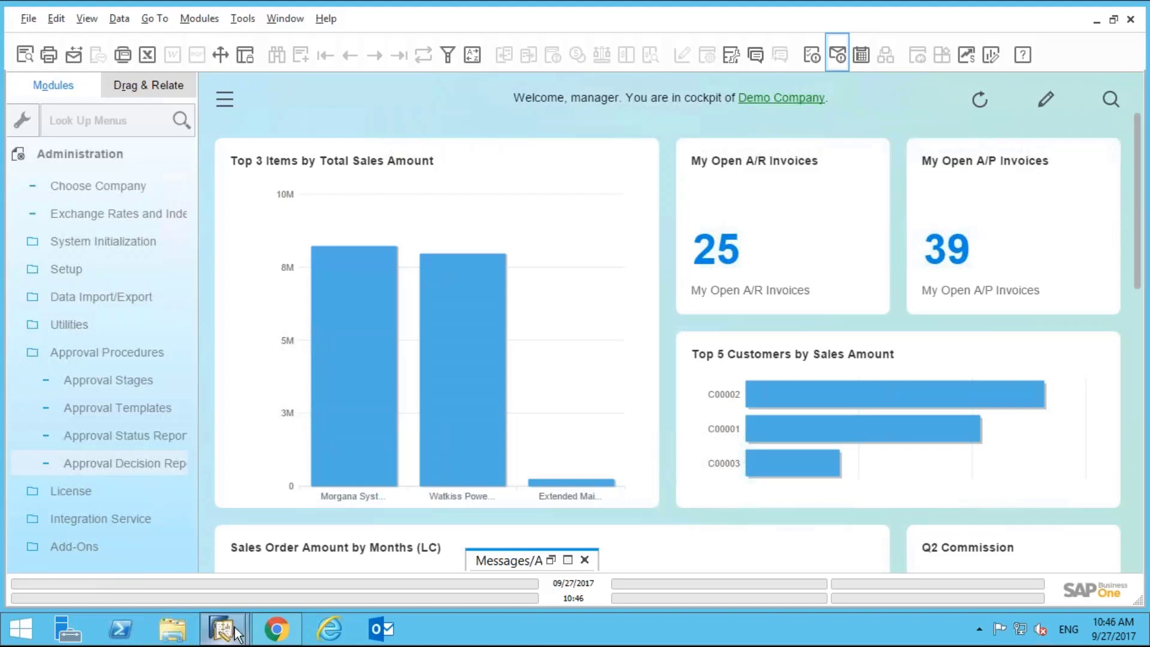
Switch to CRM1's session, read the manager's rejection message and open the linked draft sales quotation.
mouse_move(239, 606)
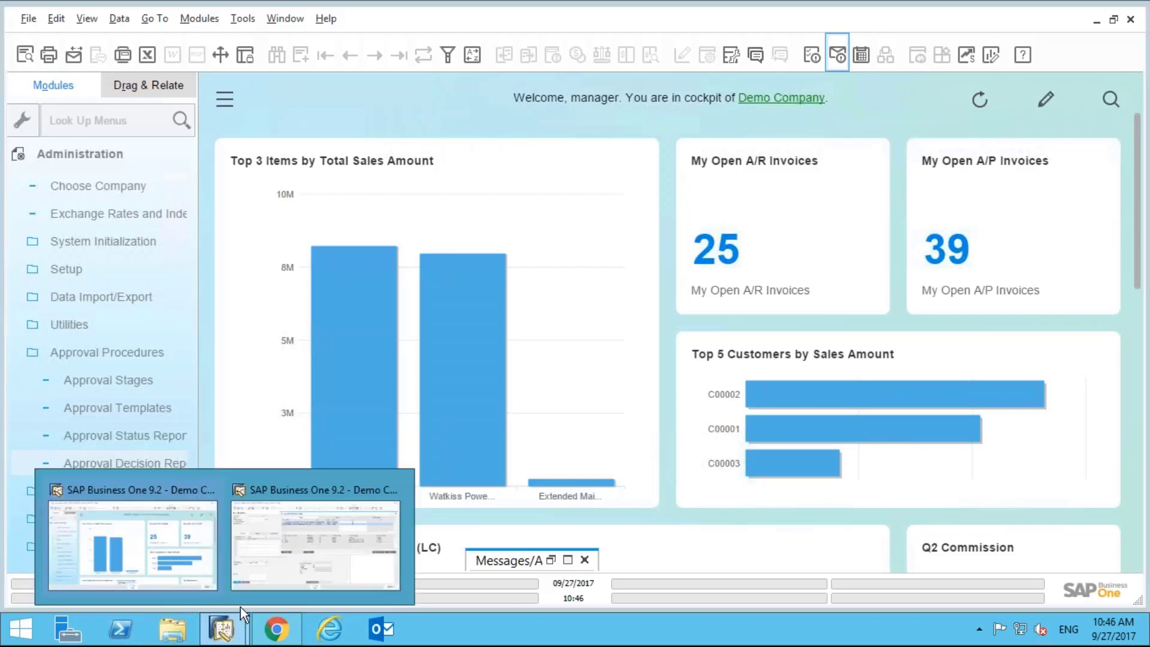
click(309, 530)
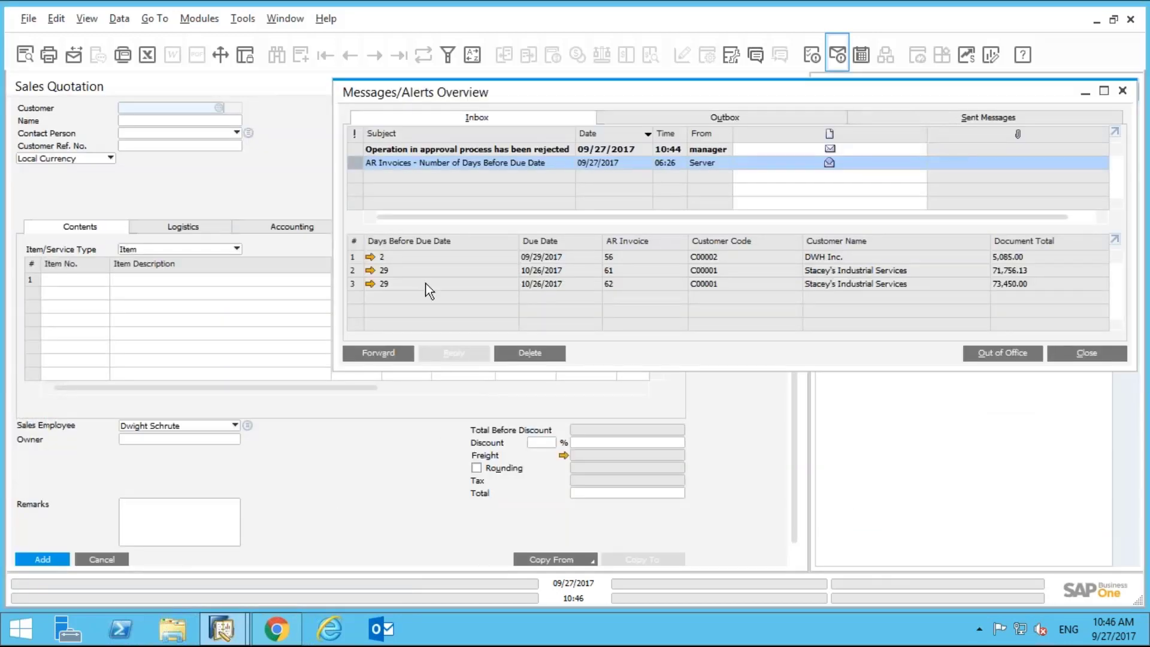
click(353, 149)
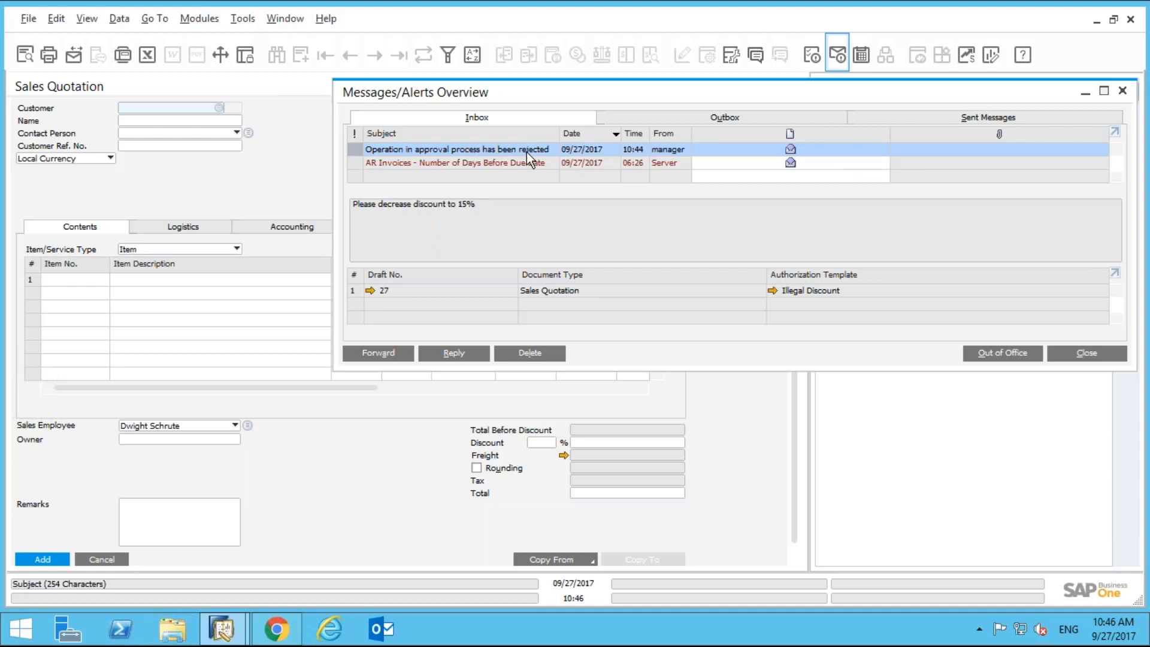
click(390, 207)
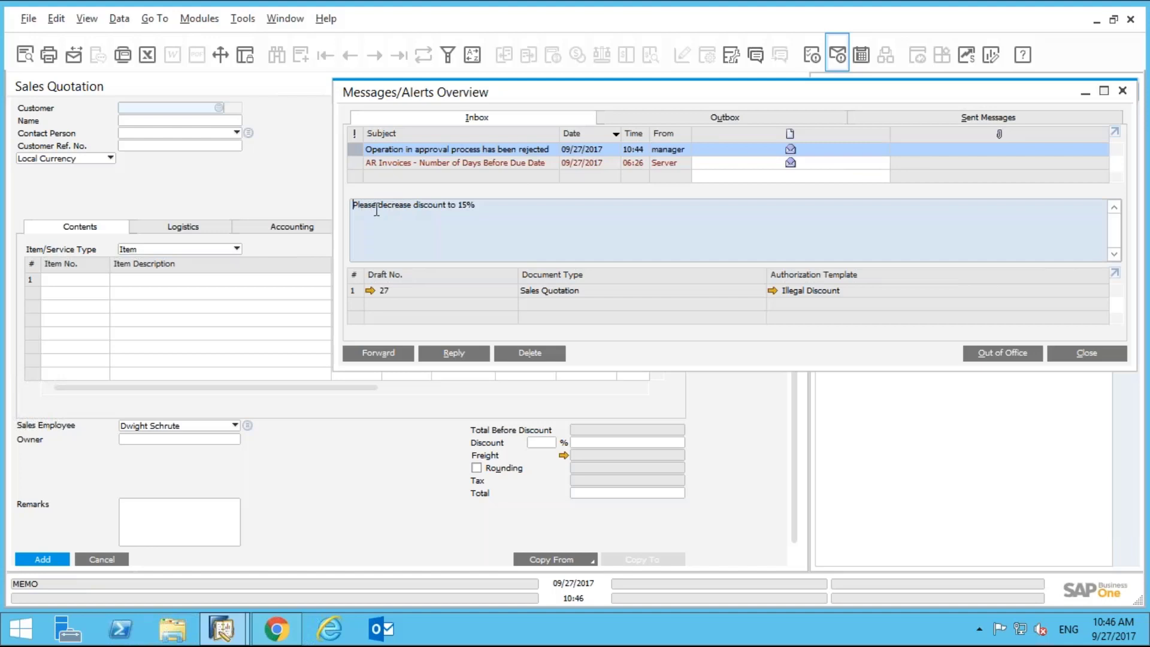
click(368, 291)
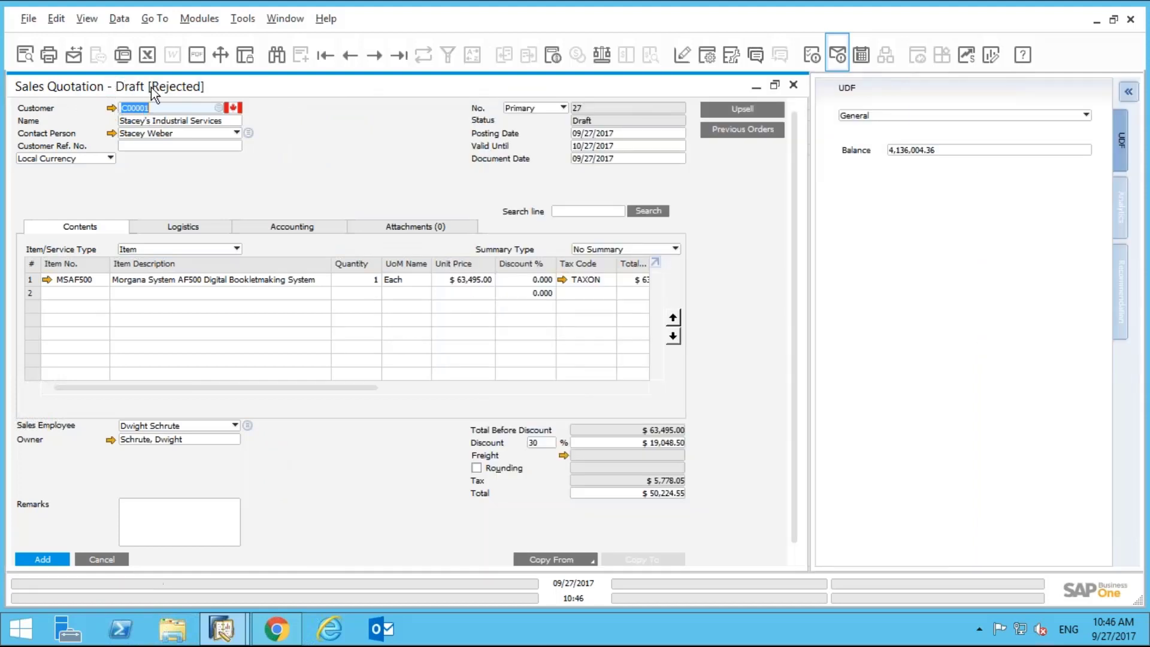
Set the rejected draft quotation's document discount to 15% and add the quotation.
click(543, 444)
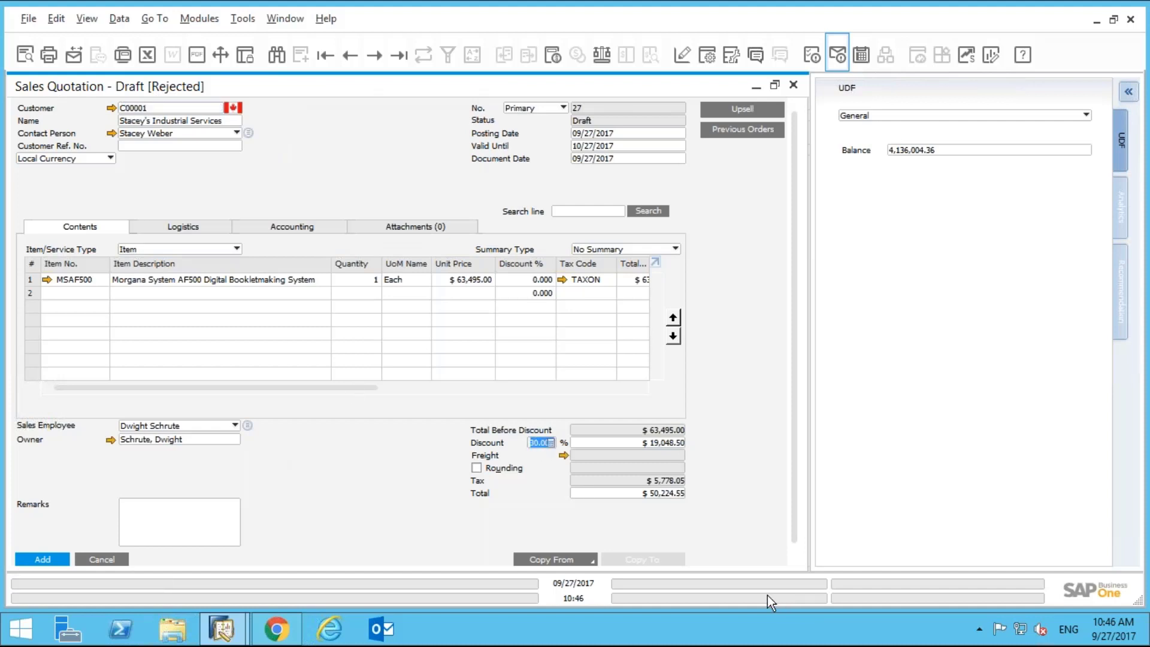
text(15)
key(Tab)
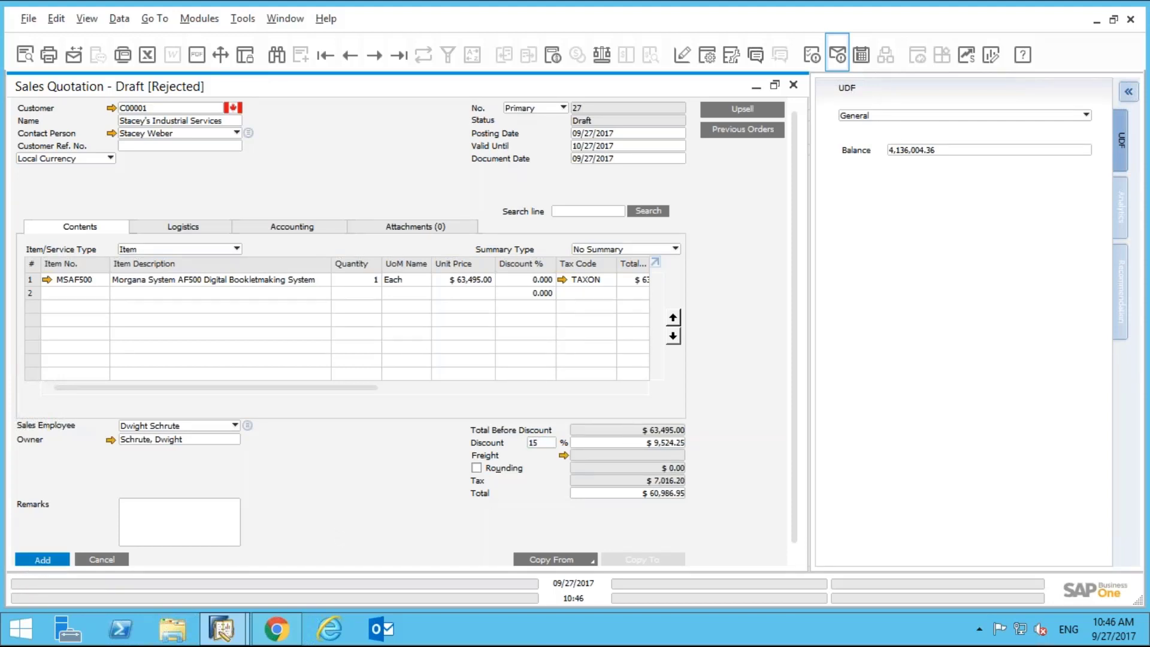
click(37, 557)
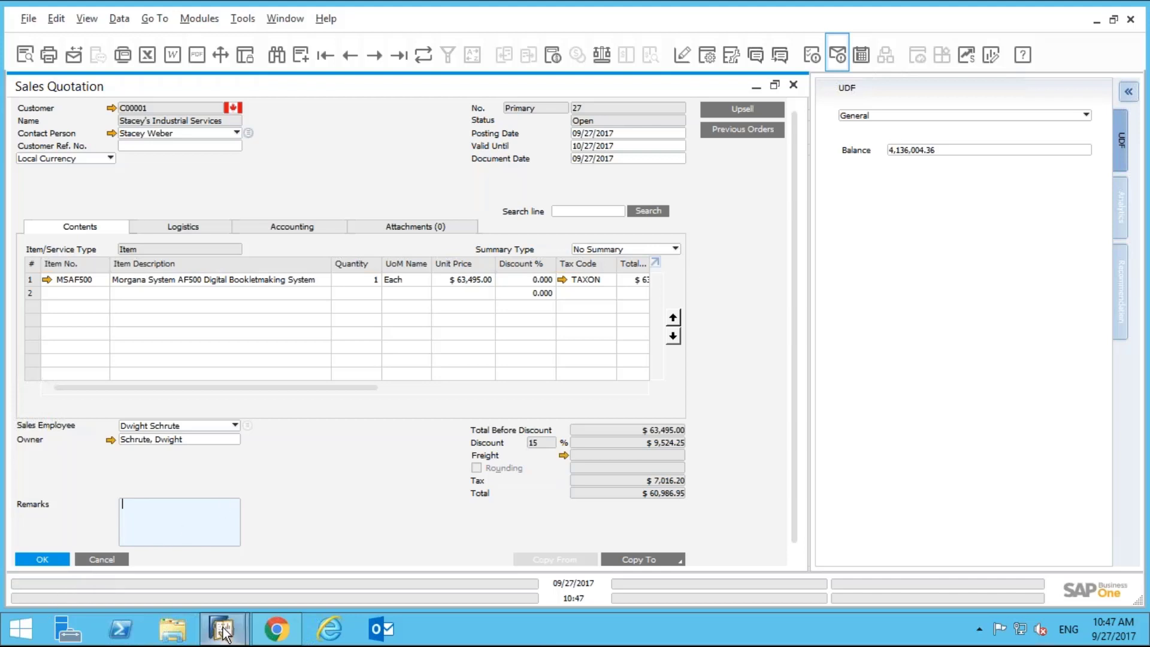
Switch to the manager's session, look up the approval stage BP Bal Greater 100K, review its authorizer settings and close it.
mouse_move(224, 635)
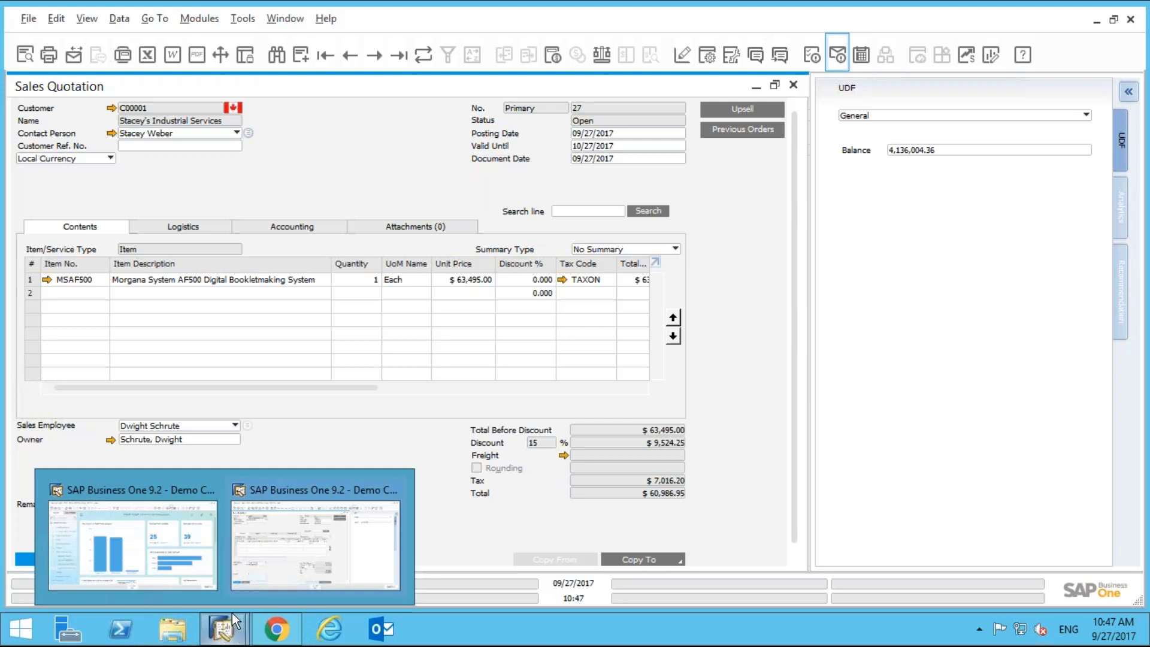
click(163, 482)
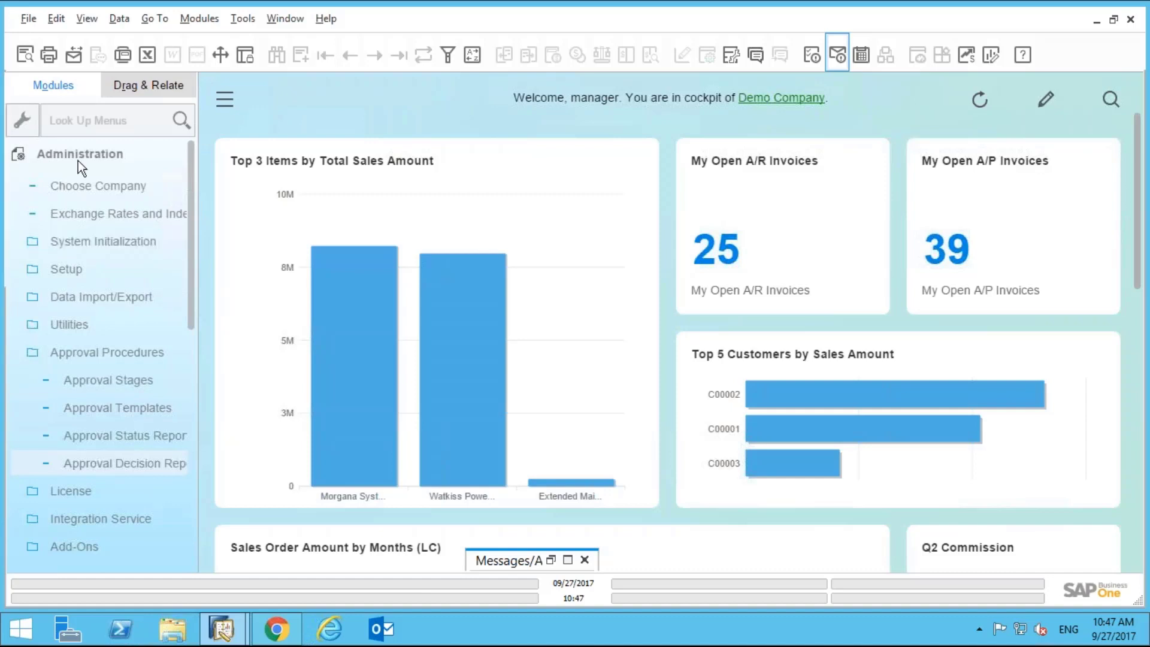
click(90, 379)
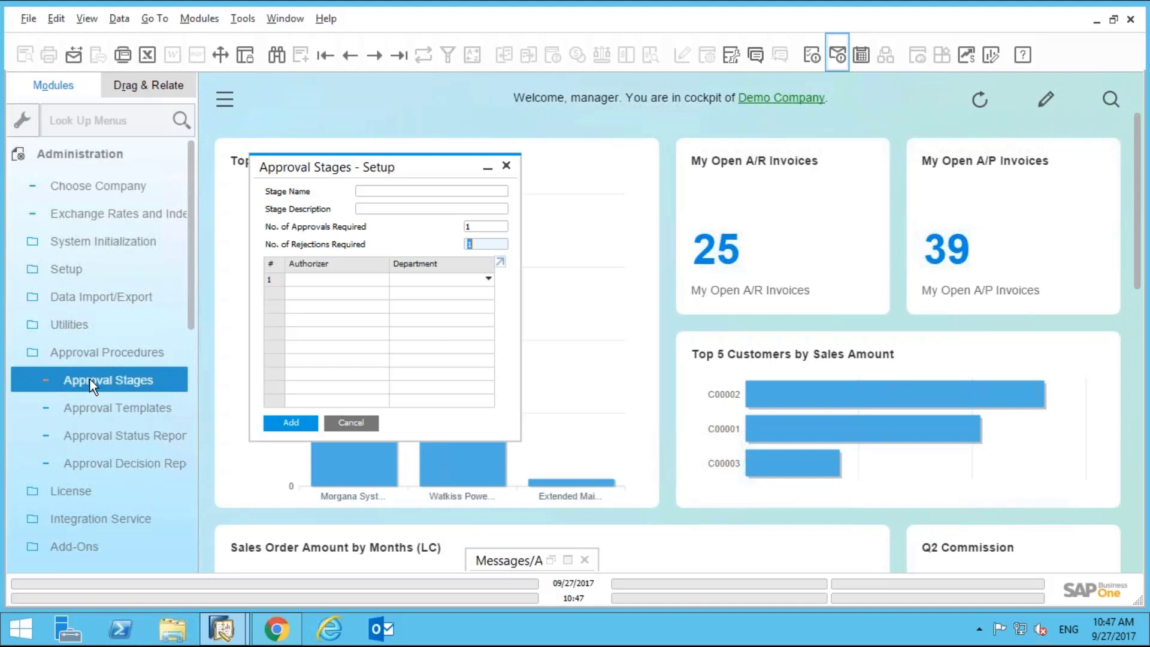
click(274, 57)
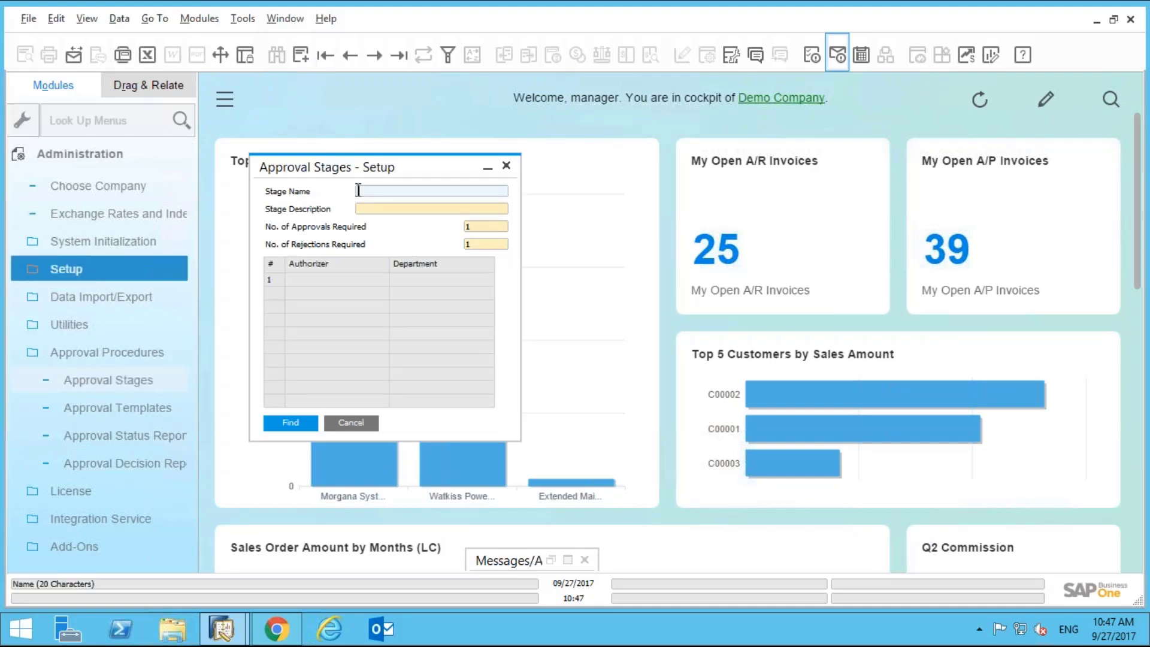
text(*)
click(290, 423)
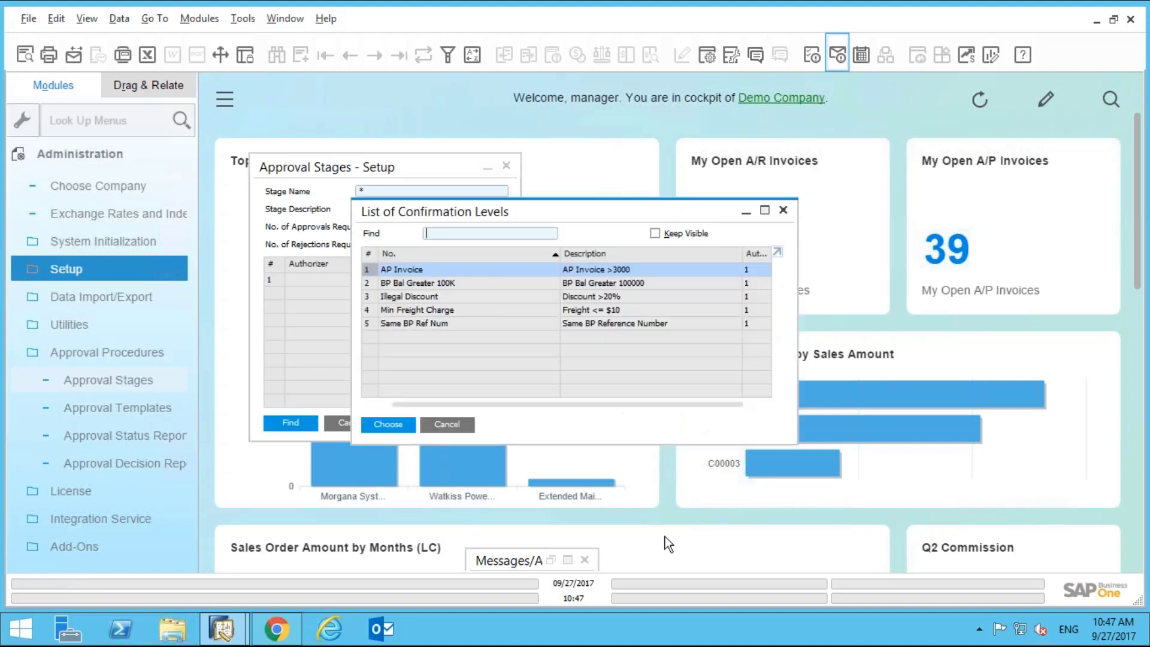
click(372, 282)
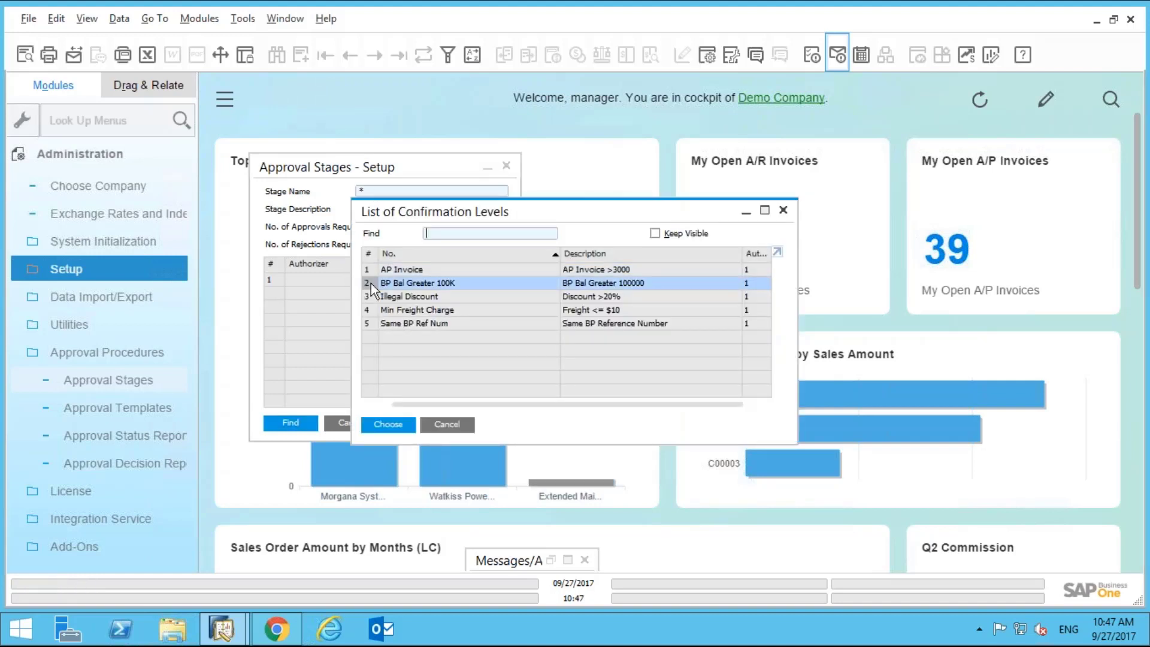
double_click(372, 283)
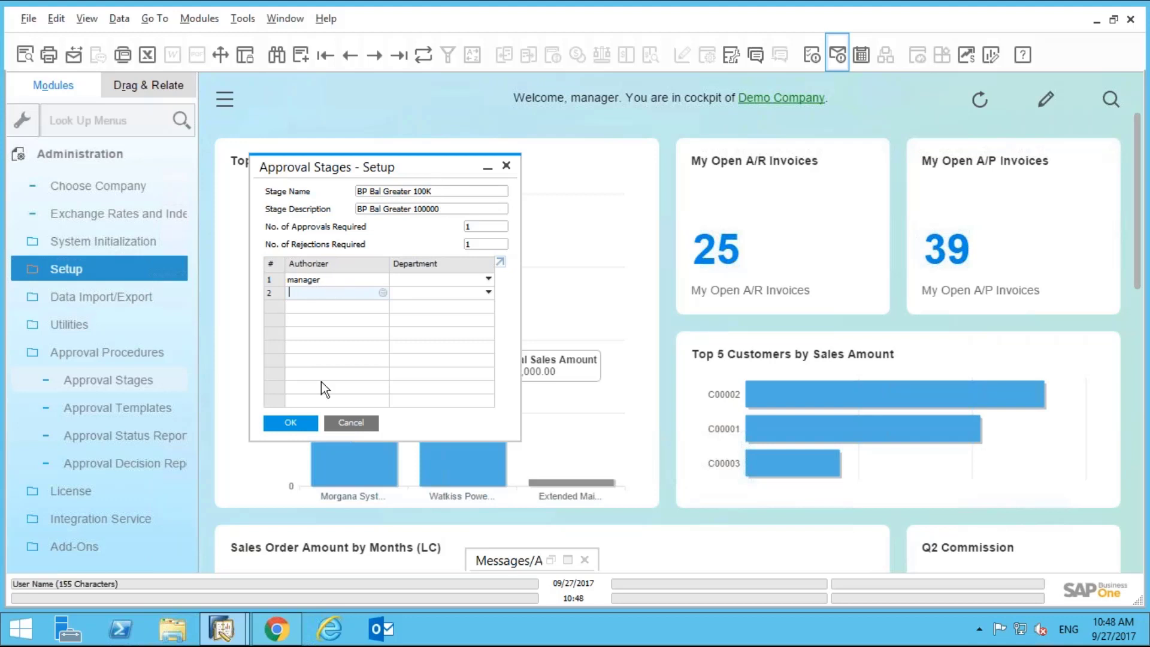
click(305, 426)
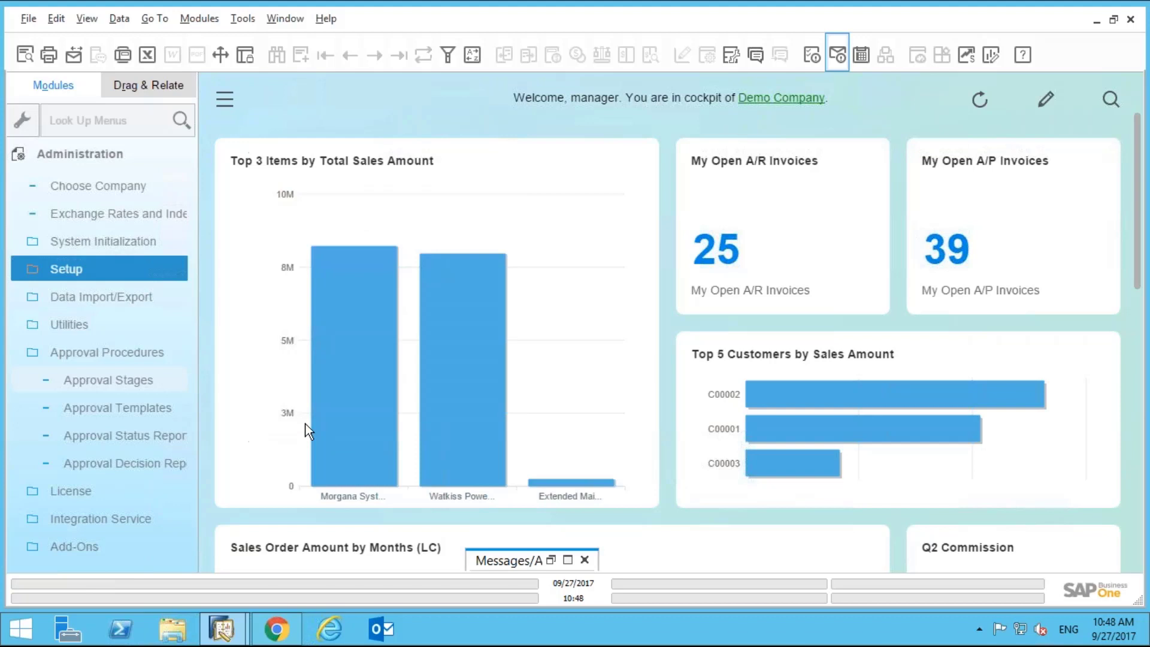
Find the approval template BP Bal Greater 100K and make it active, including when updating documents.
click(140, 408)
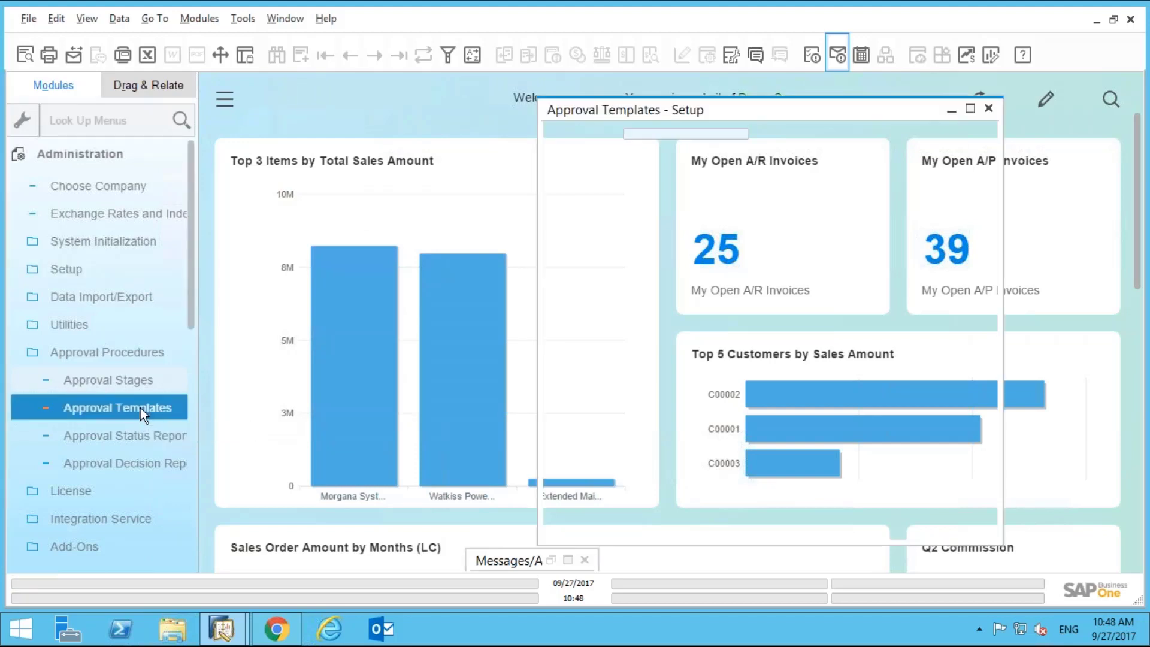
click(276, 60)
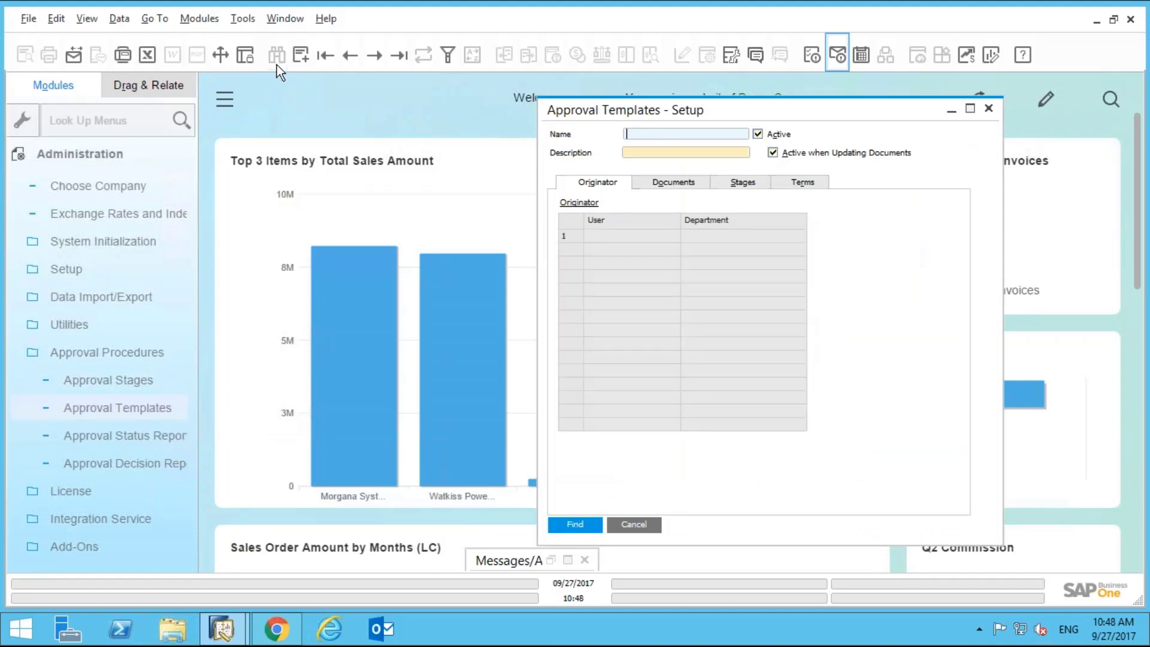
text(*)
key(Return)
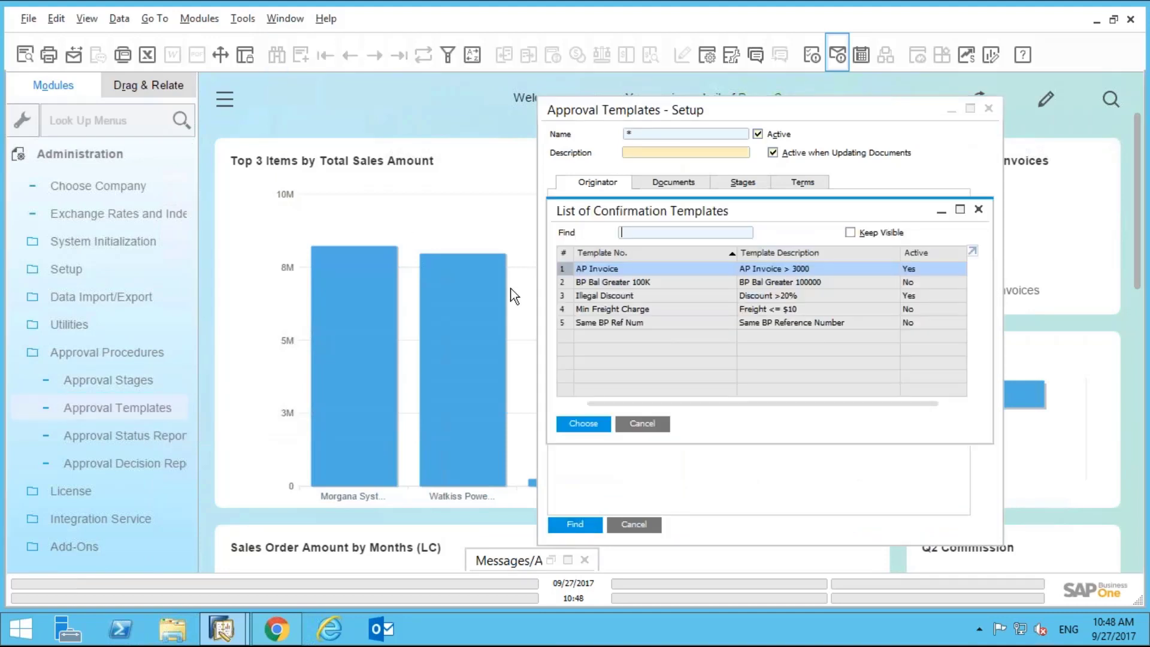
double_click(598, 285)
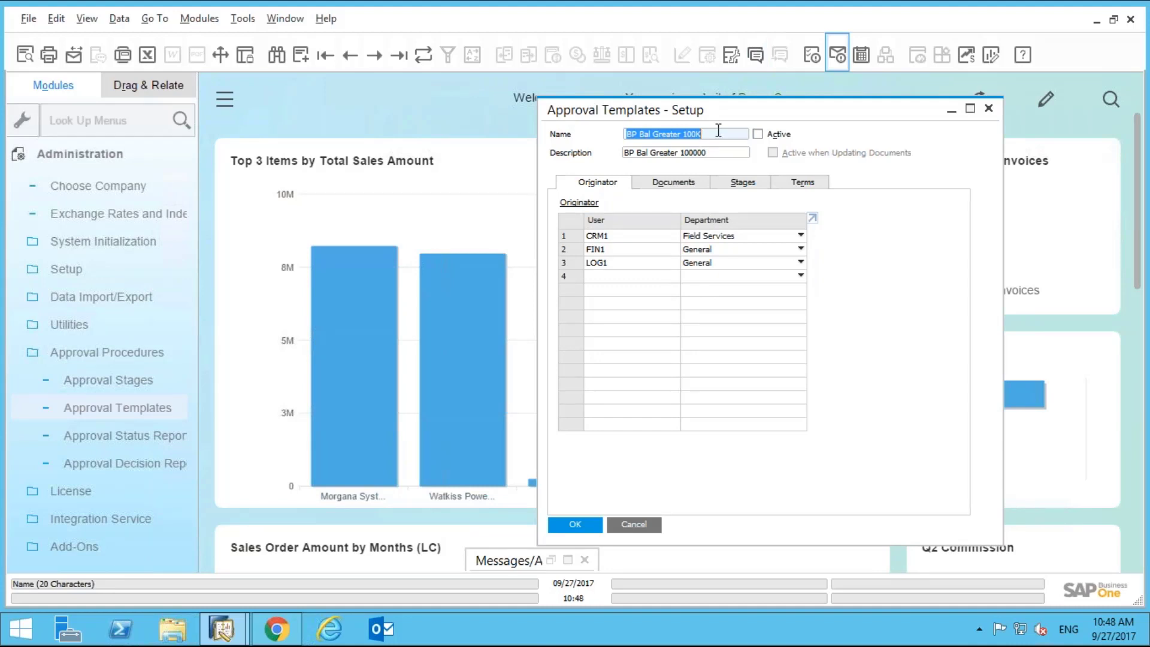
click(758, 134)
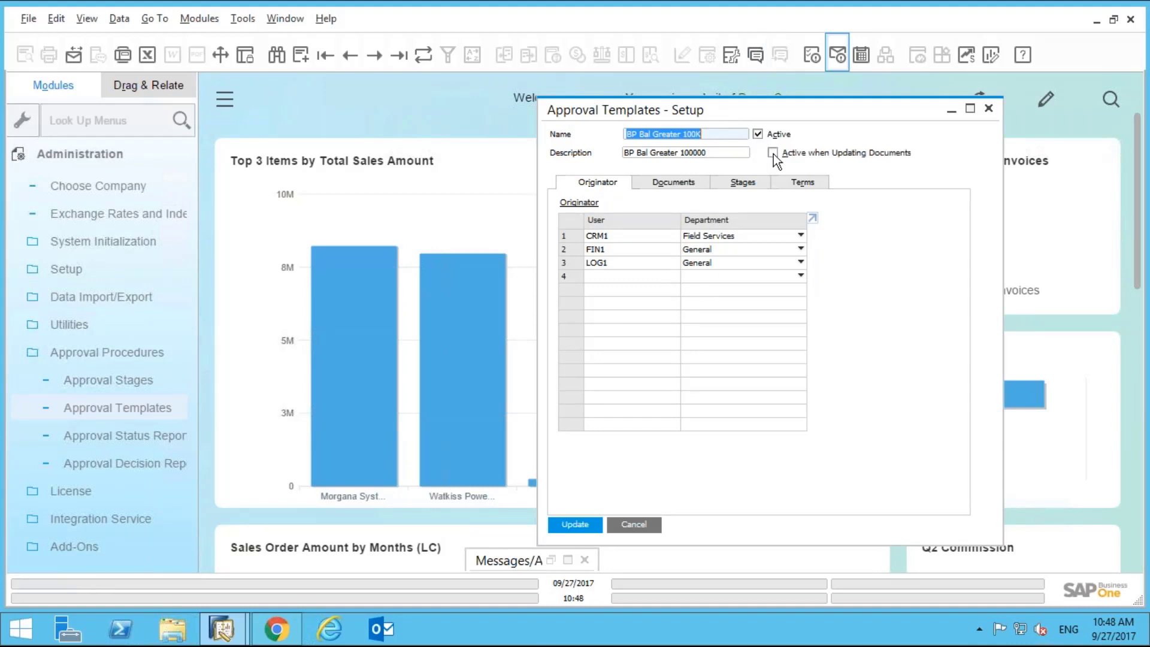
click(773, 153)
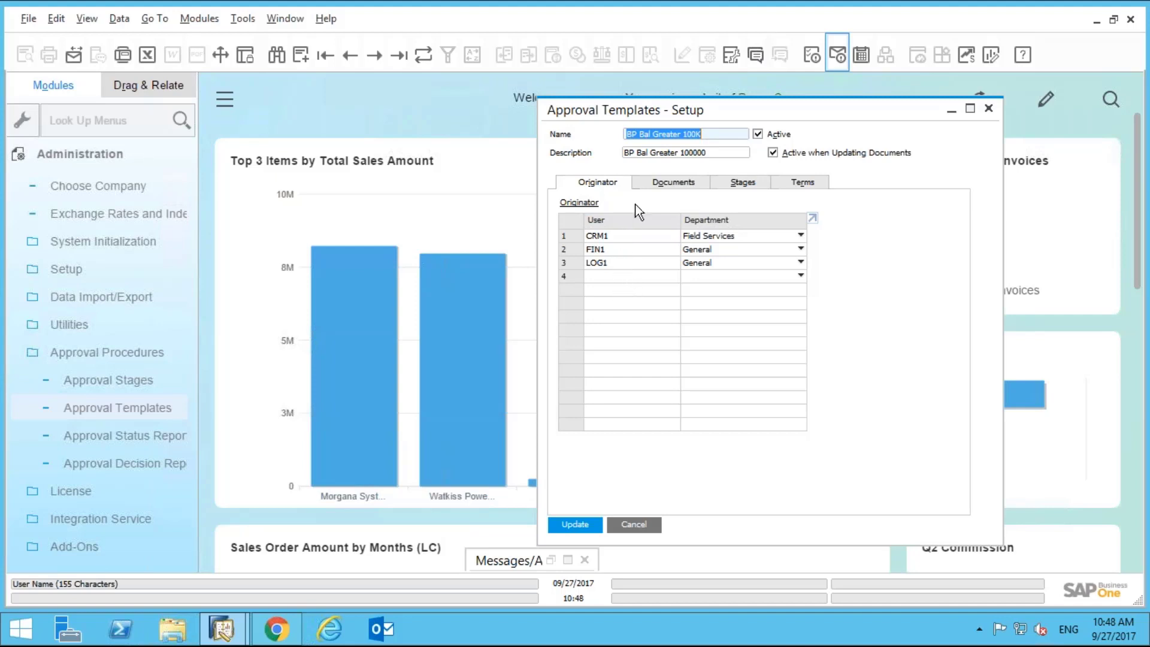
Review the template's document types and its approval stage, including the linked stage setup, without changing them.
click(655, 180)
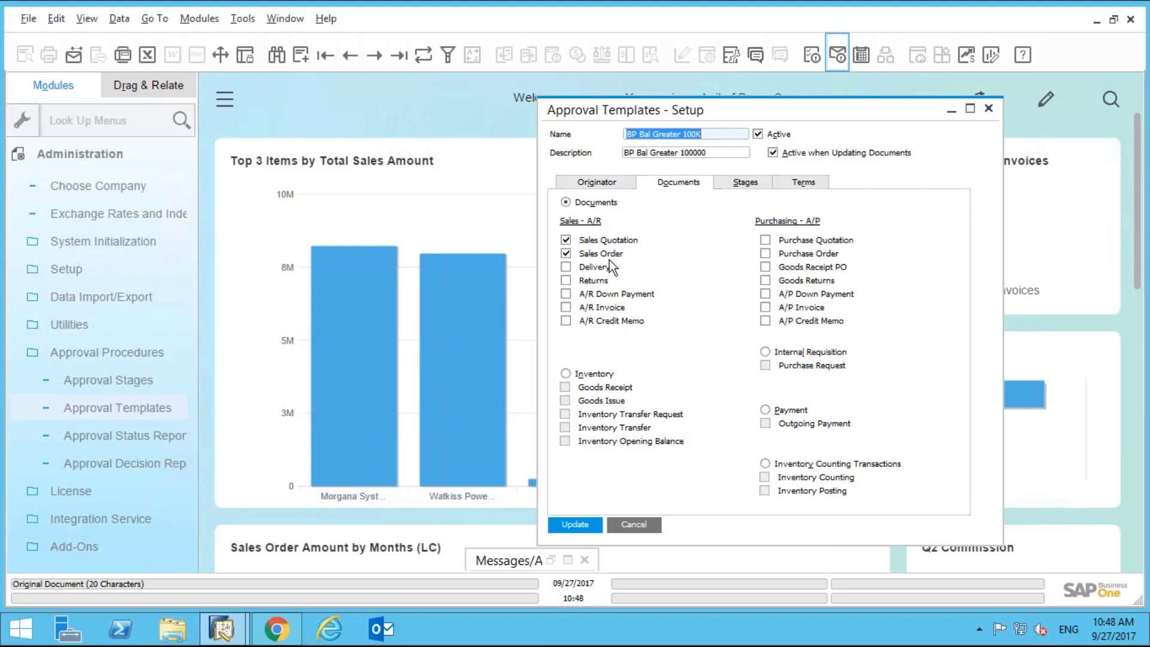
click(731, 186)
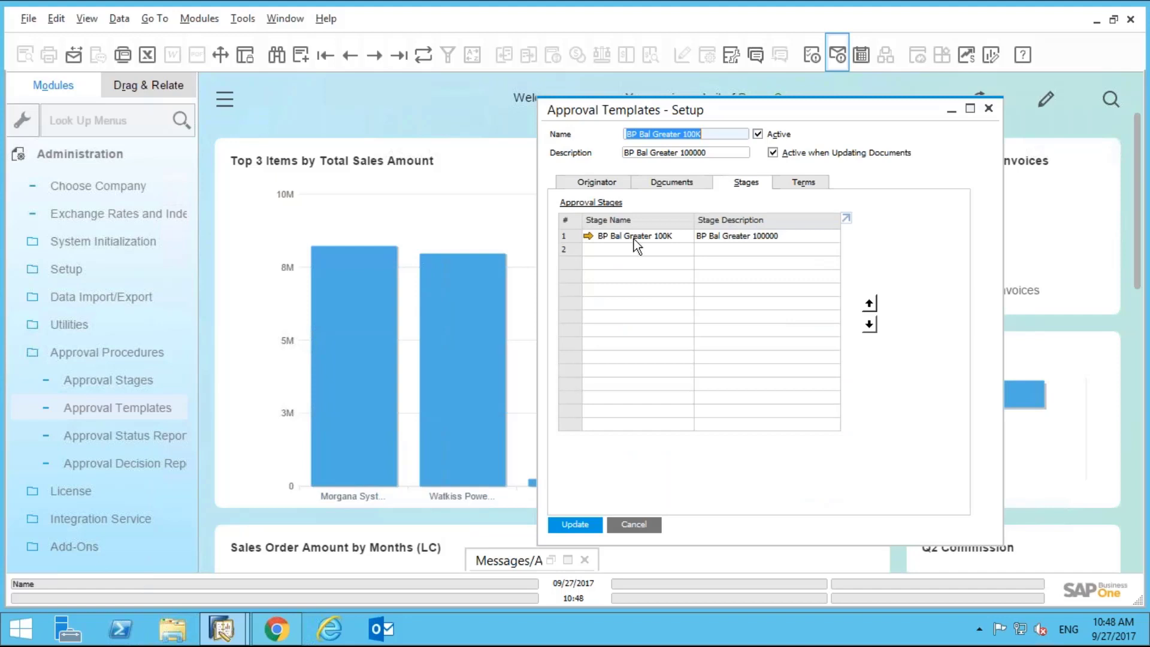
click(587, 235)
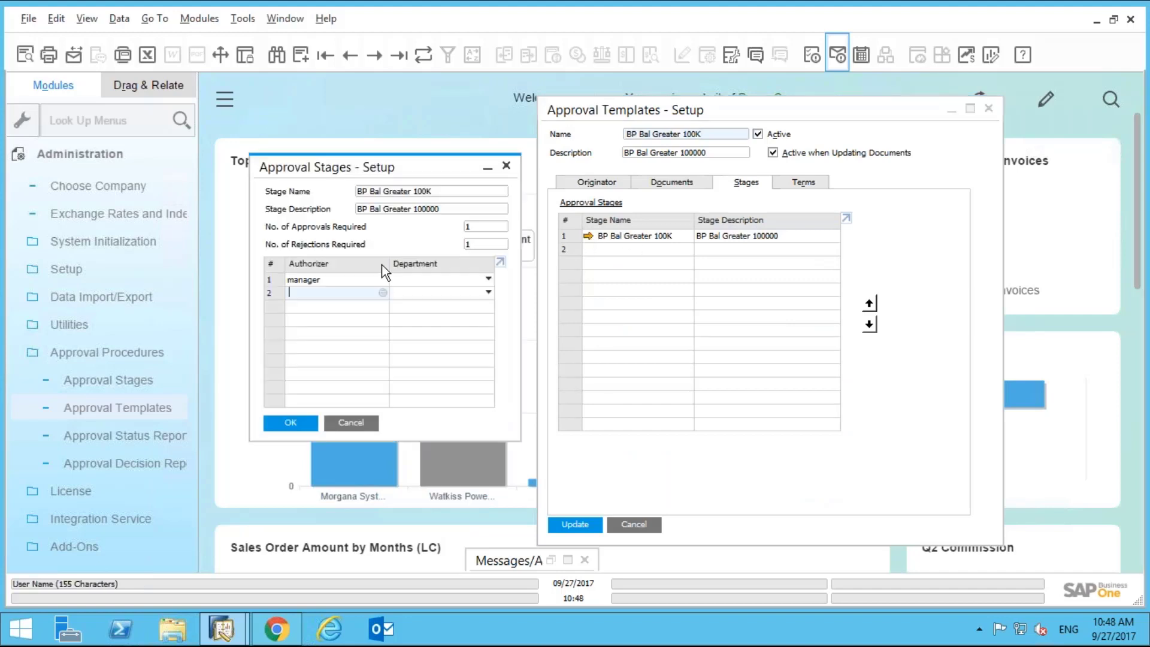
click(349, 423)
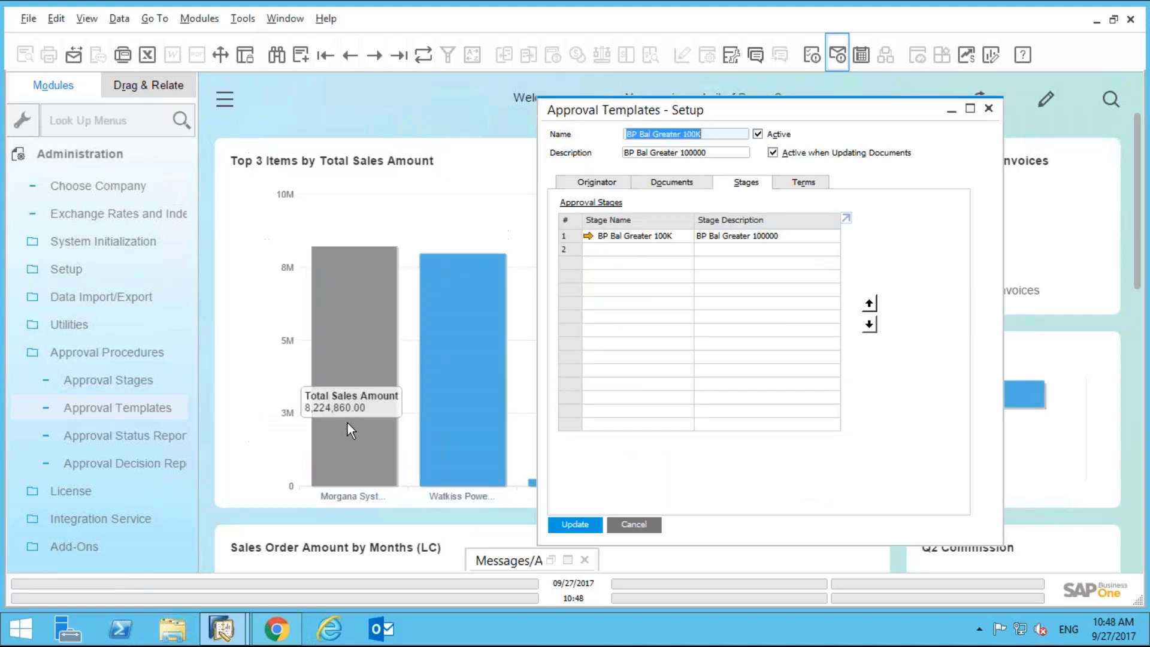
Review the template's terms and inspect the SQL of the saved query BP Balance >100000 in the Query Manager, closing both query windows without changes.
click(802, 183)
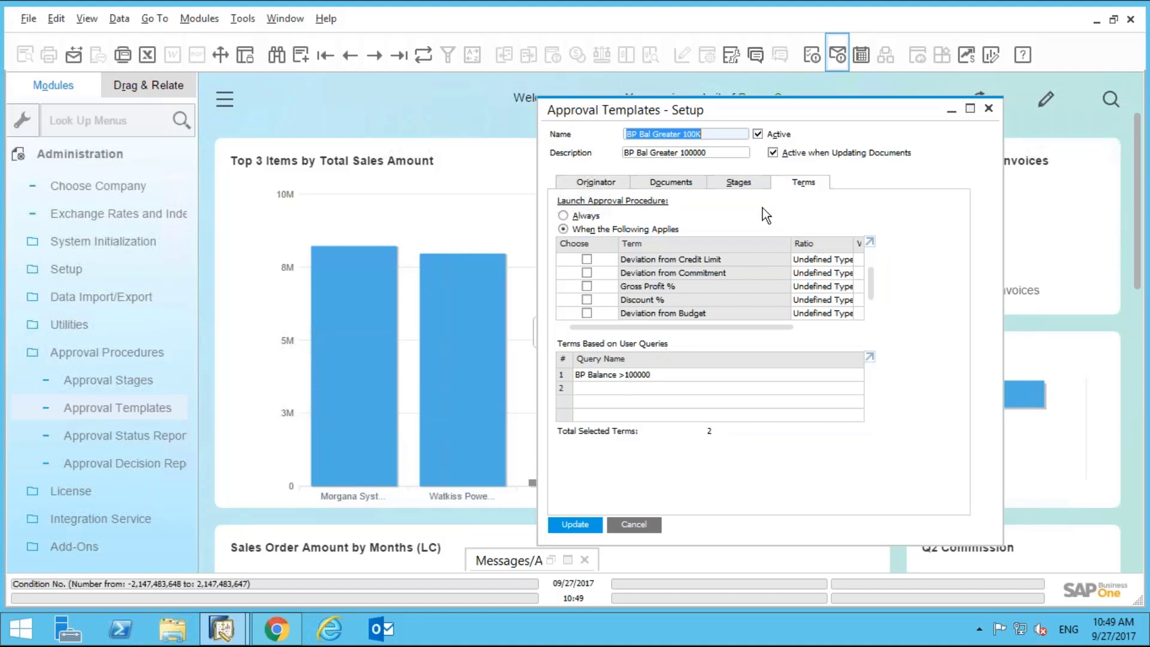
click(732, 59)
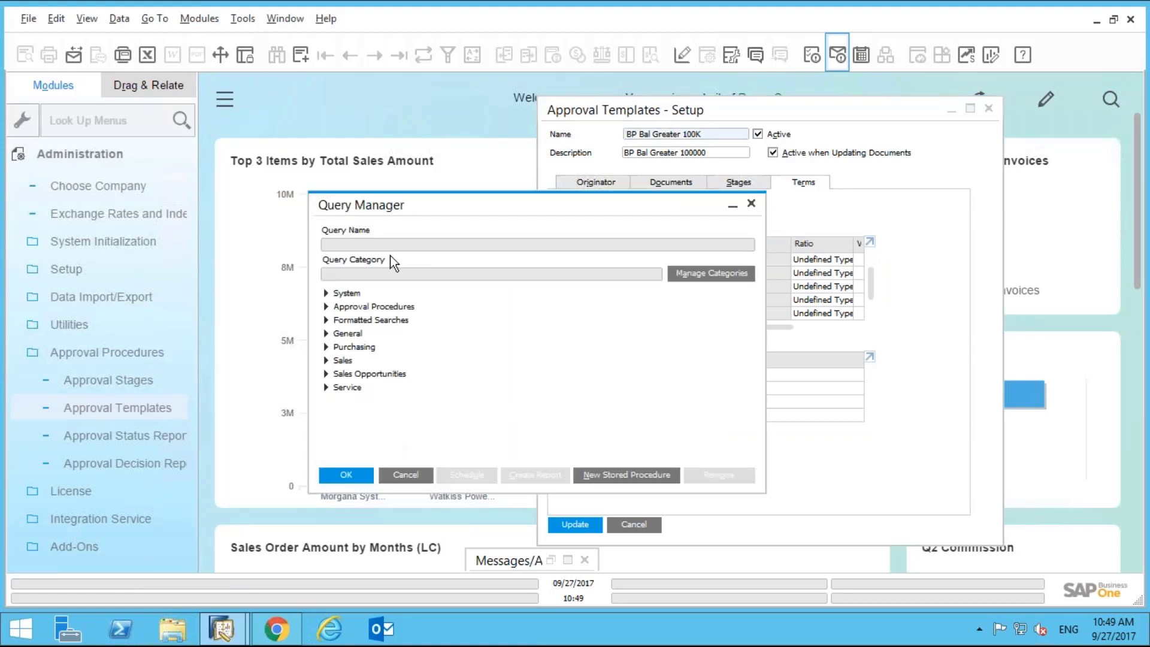
click(326, 307)
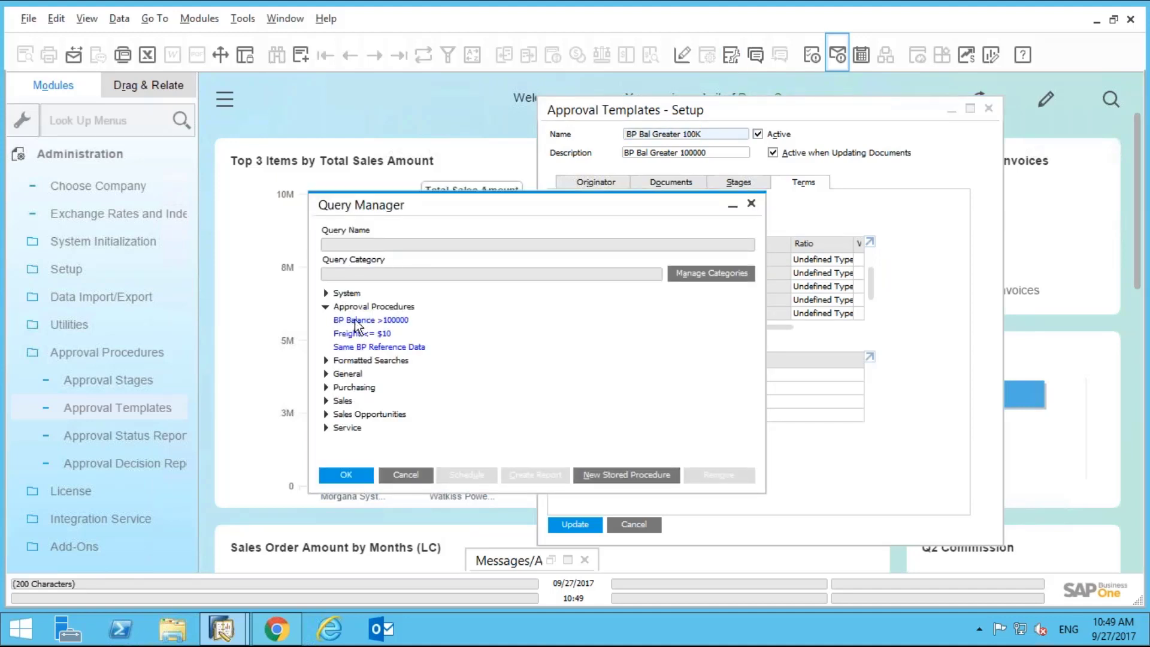
double_click(357, 324)
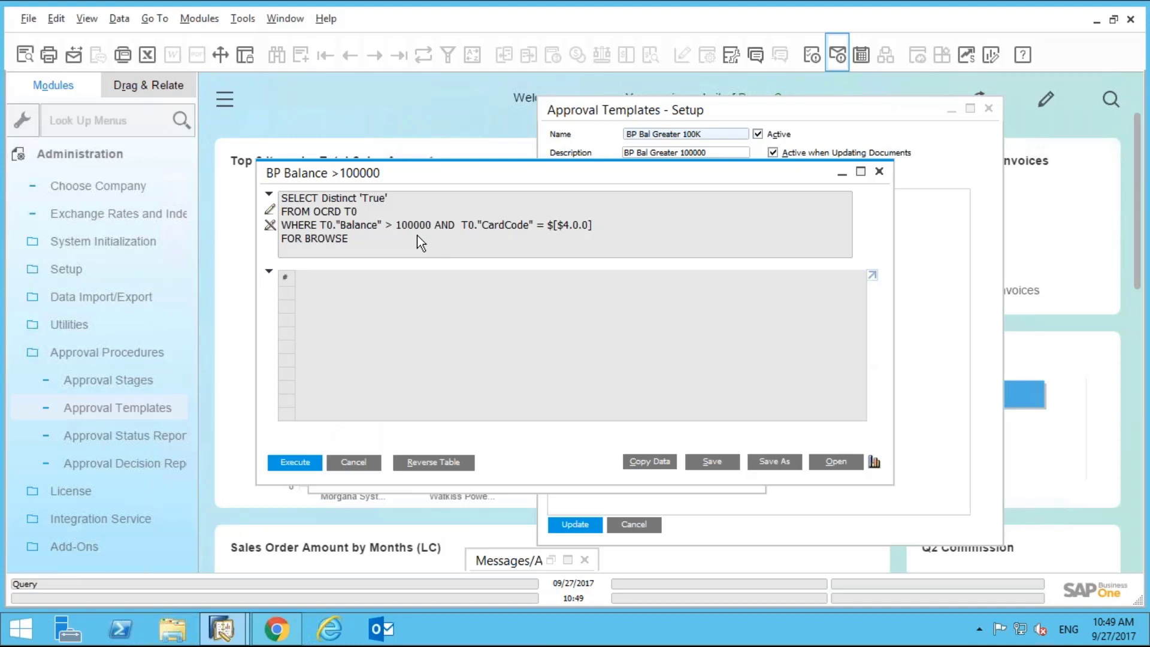
click(346, 463)
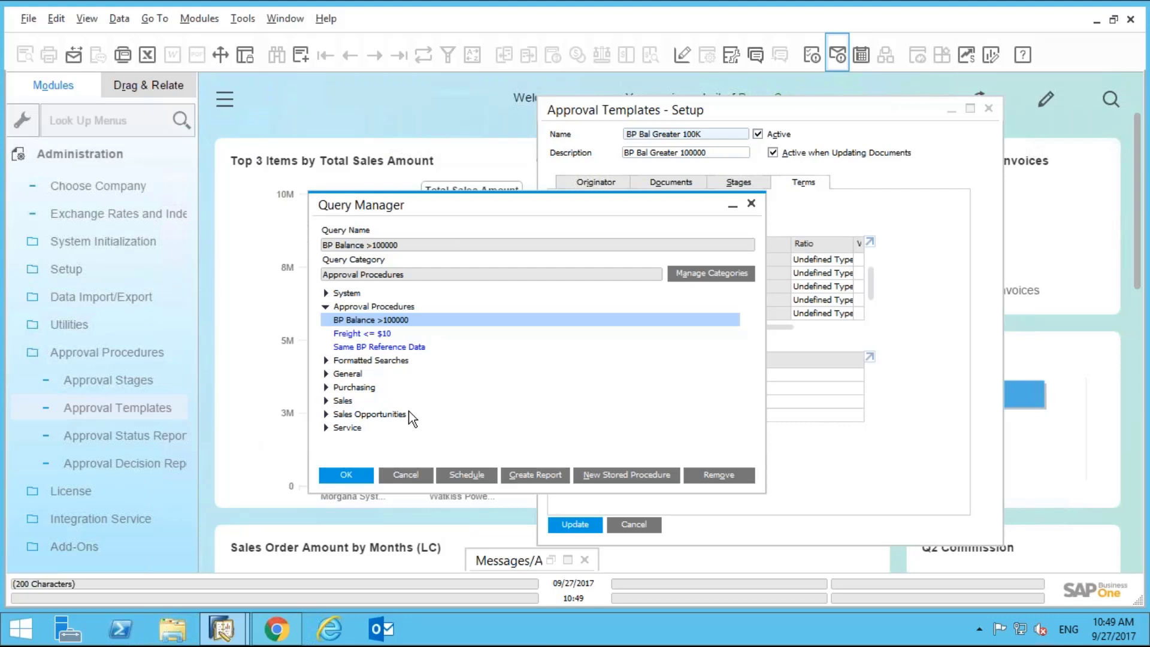
click(397, 481)
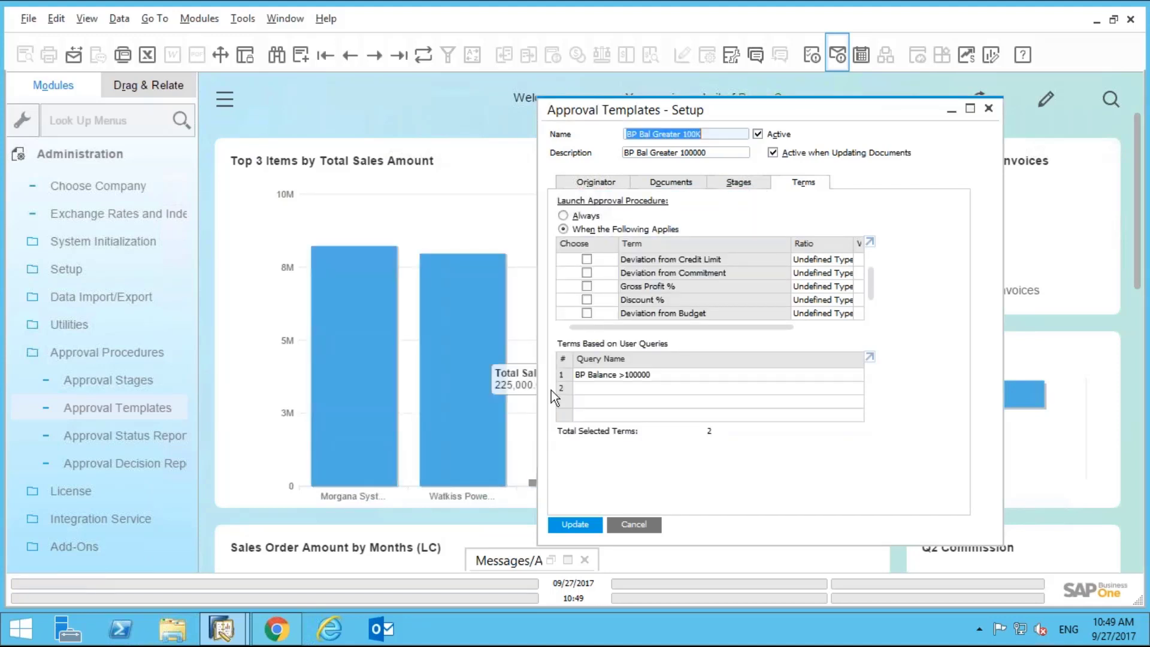
Set BP Balance >100000 from the Approval Procedures category as the template's user-query term, then save and close the template.
double_click(632, 372)
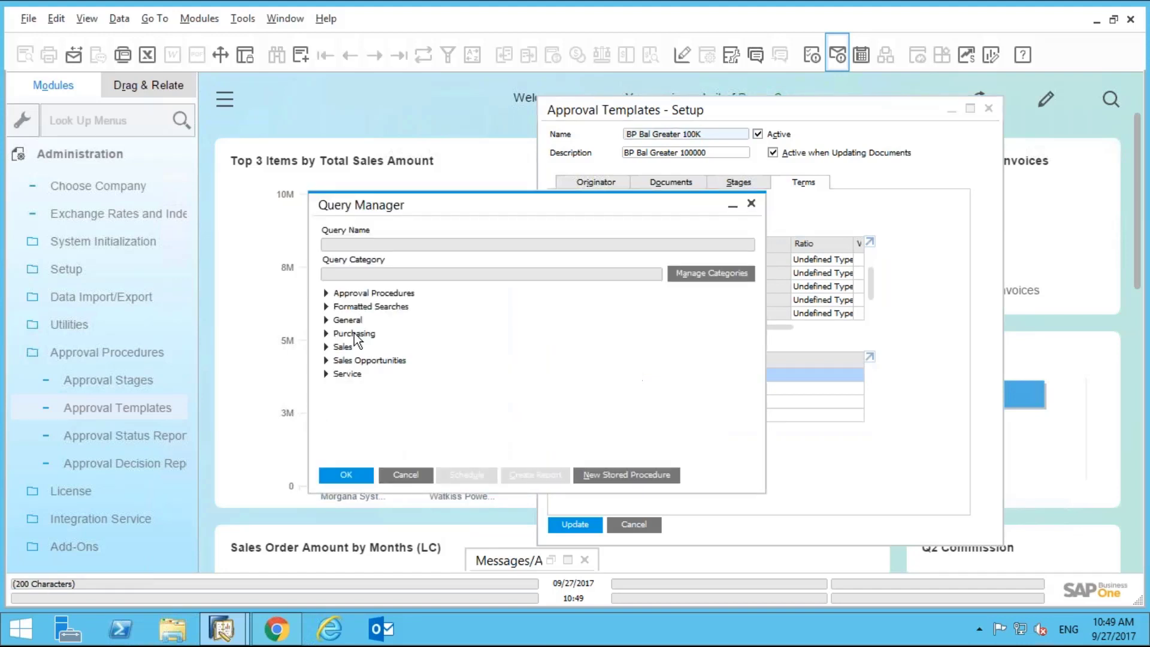
click(326, 293)
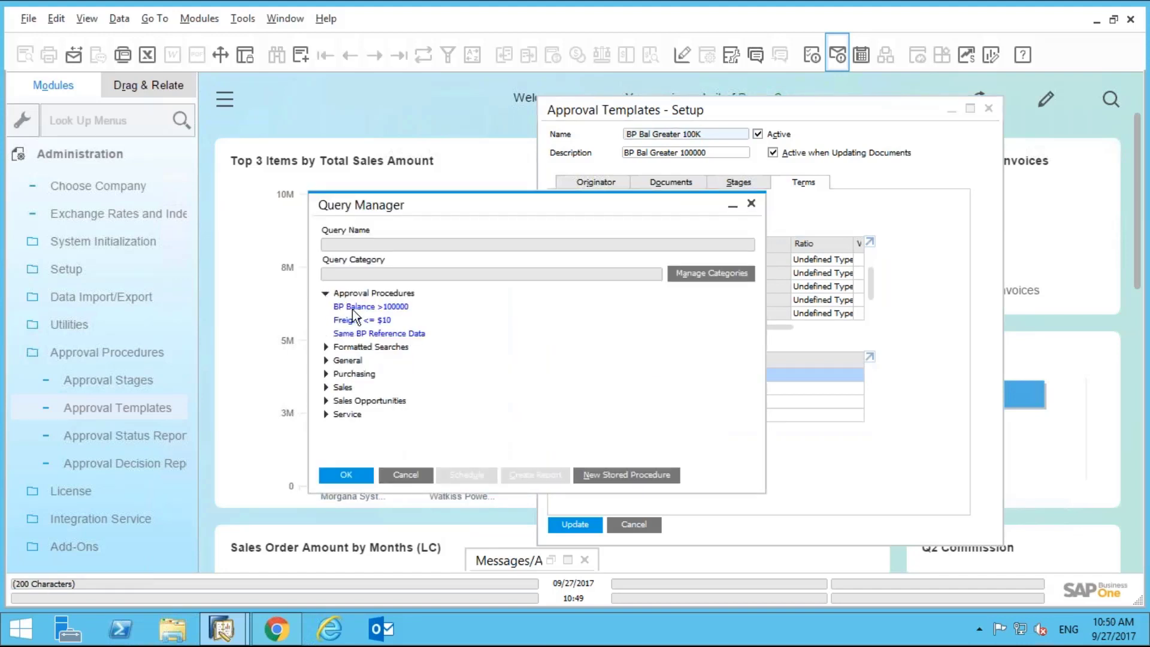
click(352, 306)
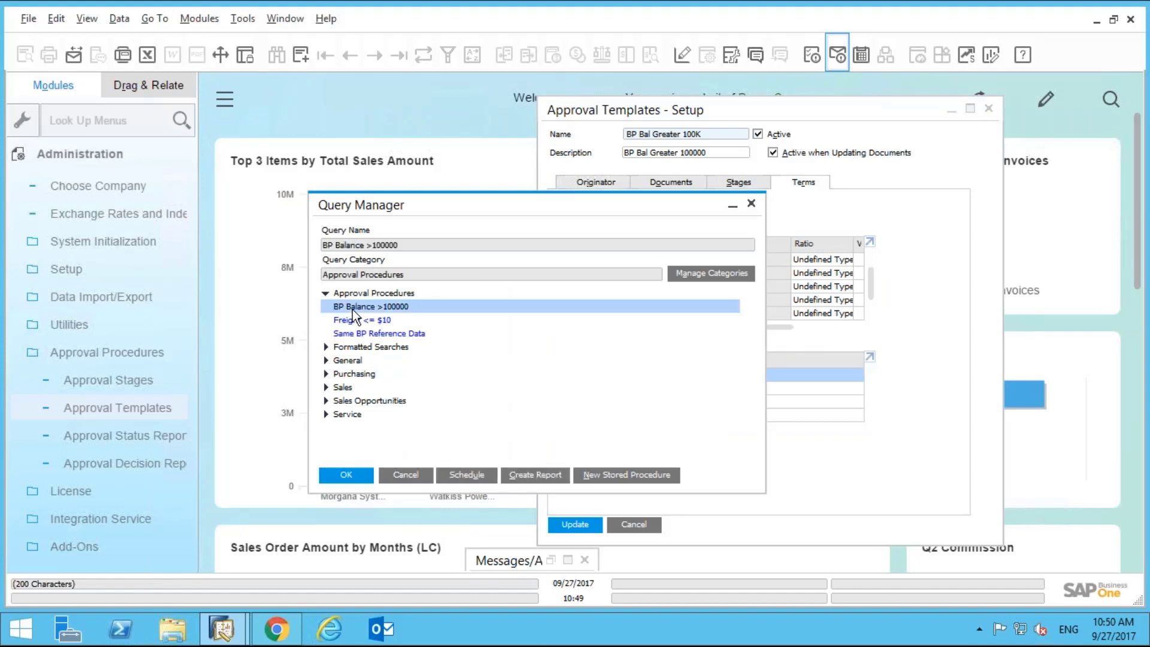
click(342, 473)
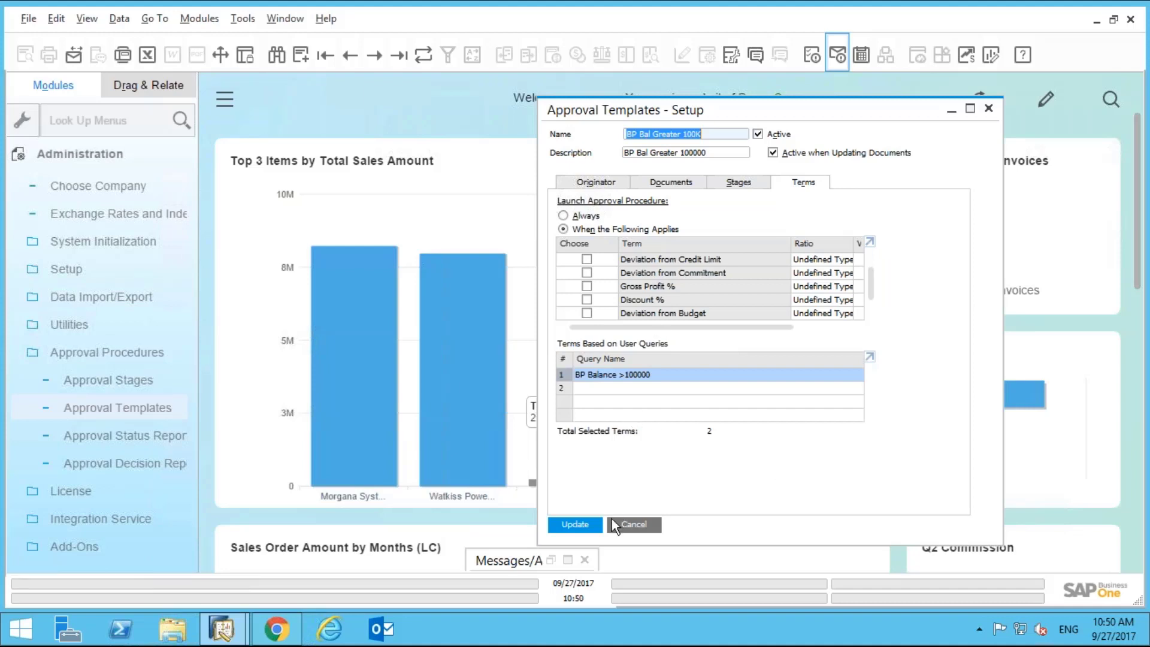
click(580, 527)
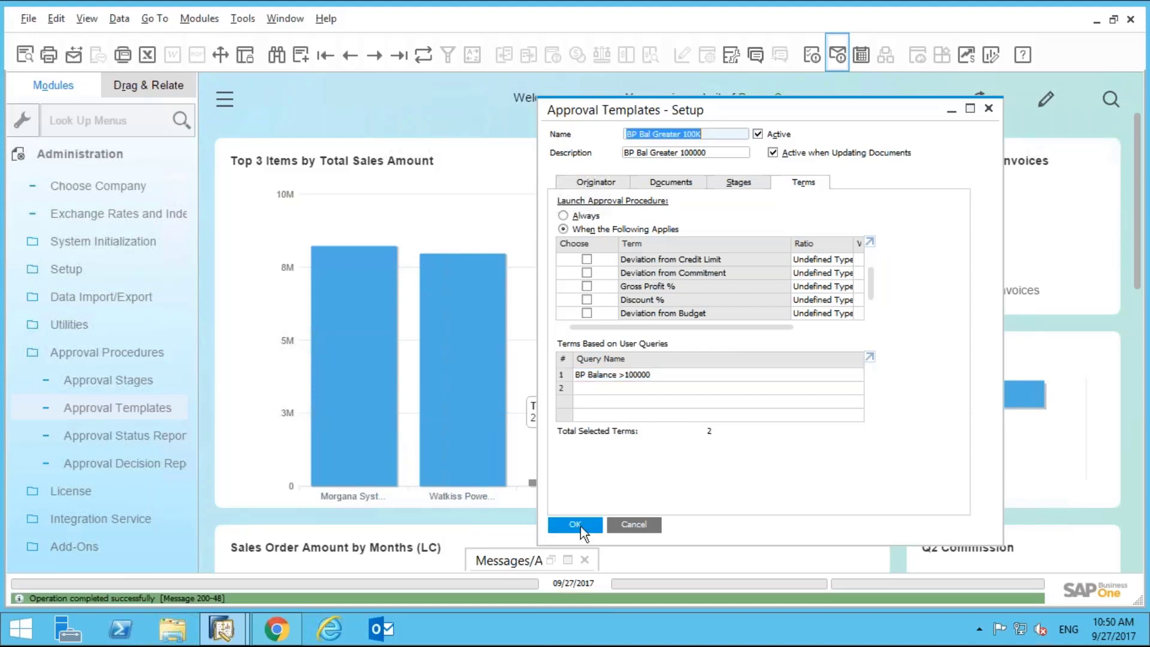
click(580, 526)
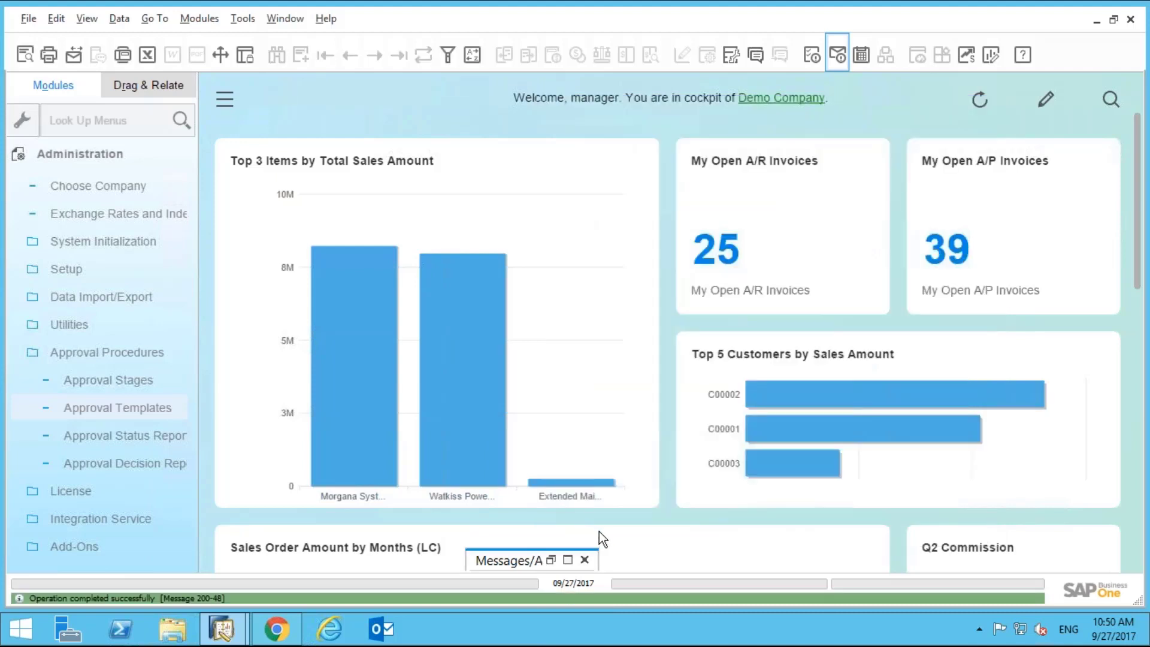
Switch to the CRM1 session, close the sales quotation and minimize the messages overview.
click(238, 631)
click(304, 557)
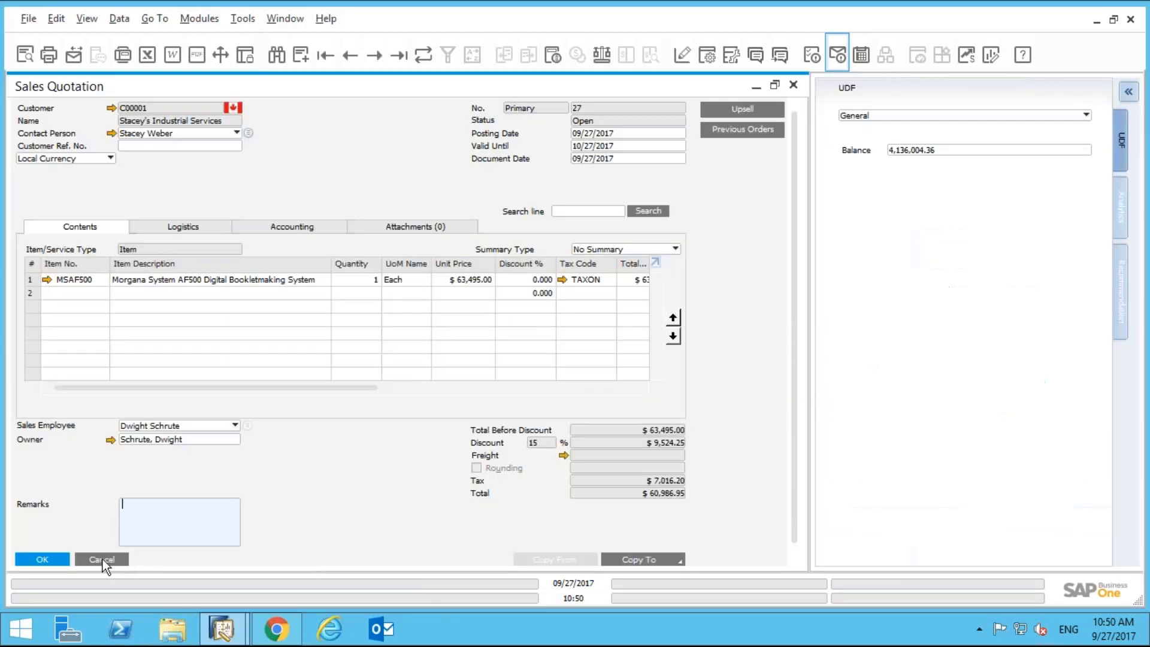
click(102, 559)
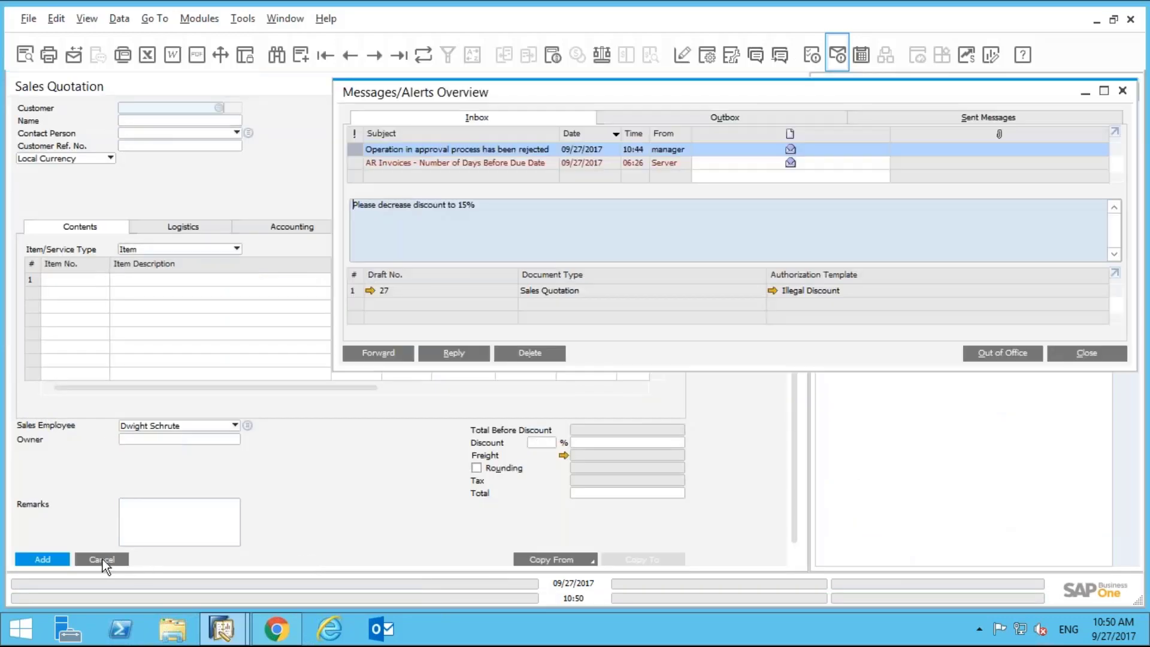
click(1084, 90)
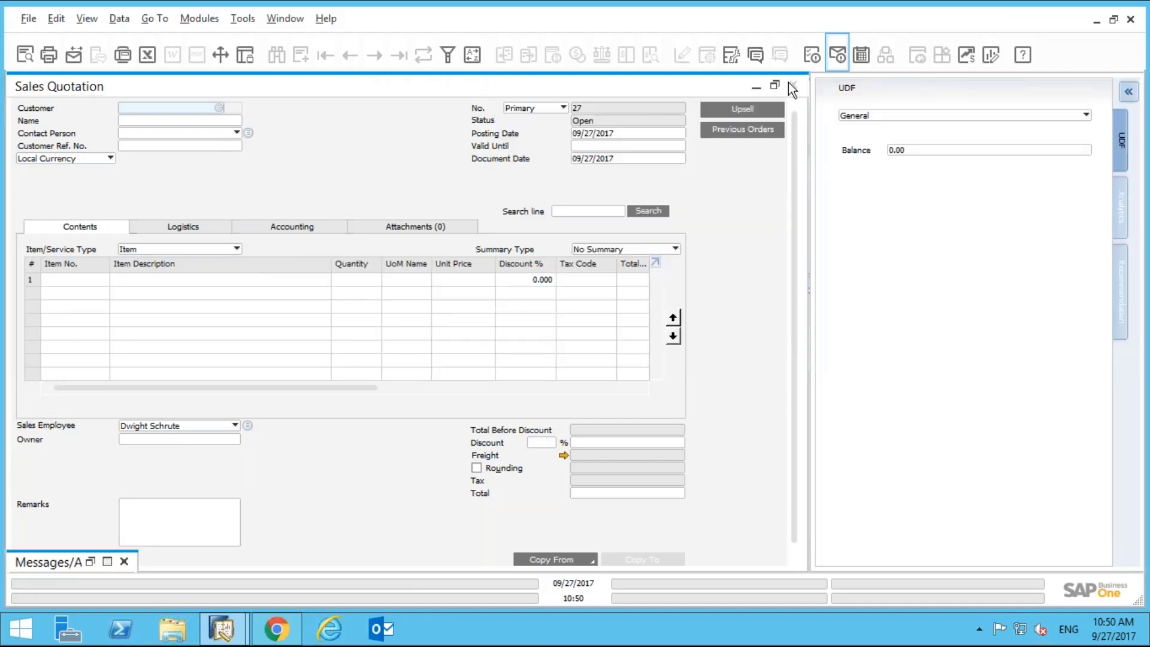
click(790, 86)
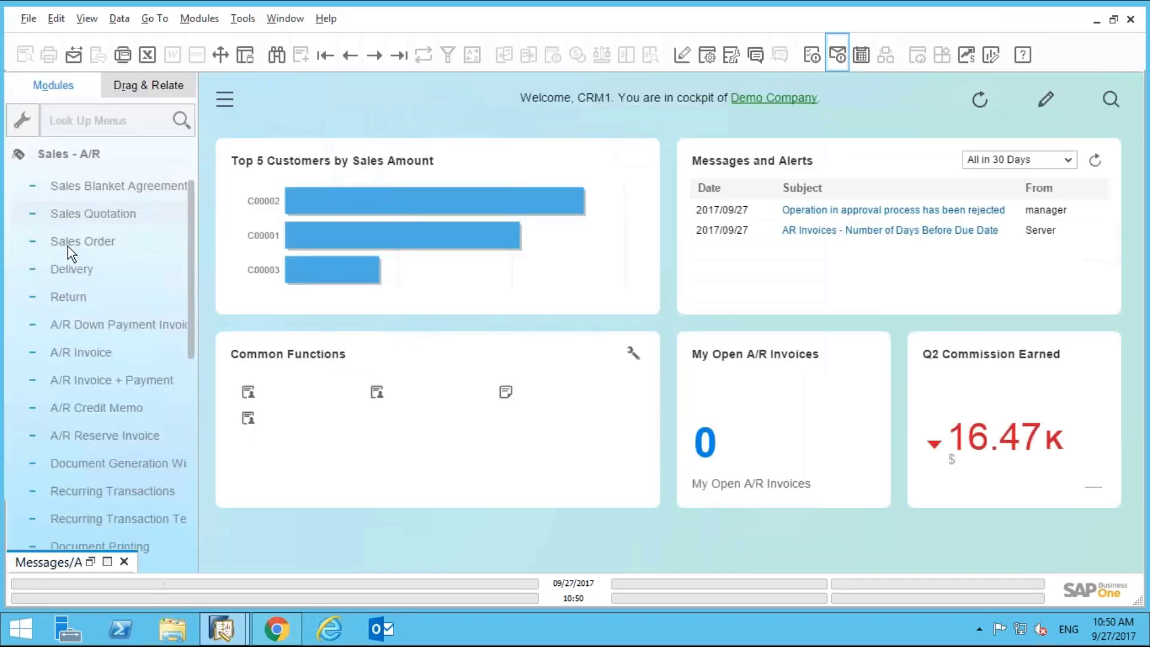
Start a new sales order for Stacey's Industrial Services and check the account balance in the customer's master data.
click(83, 241)
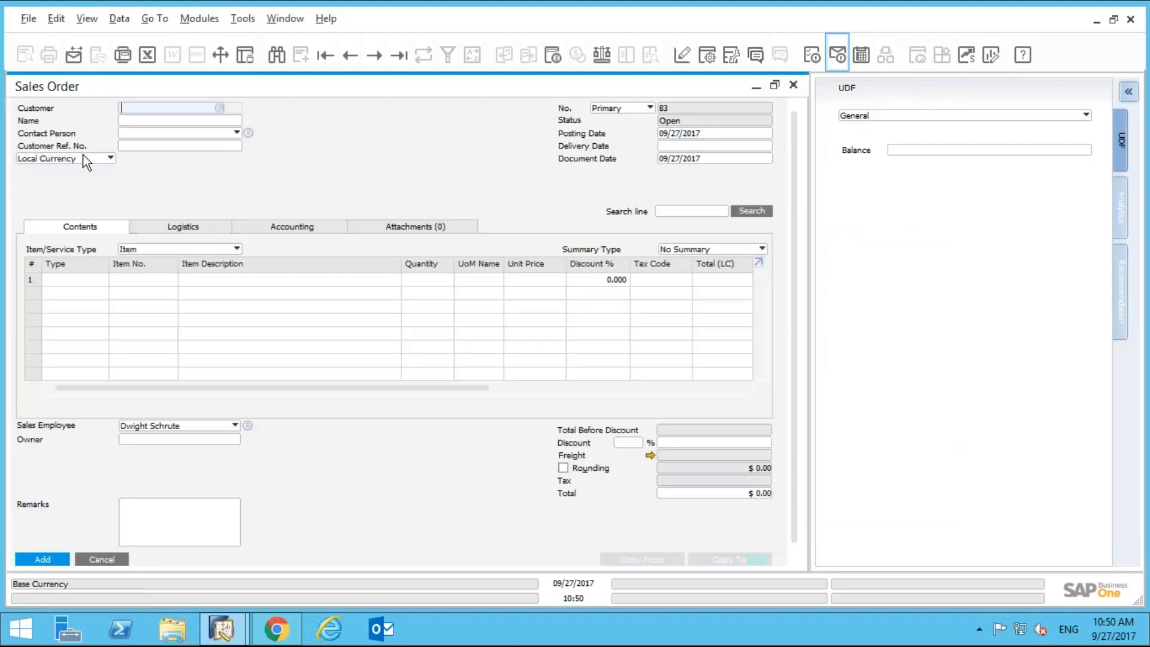
key(Tab)
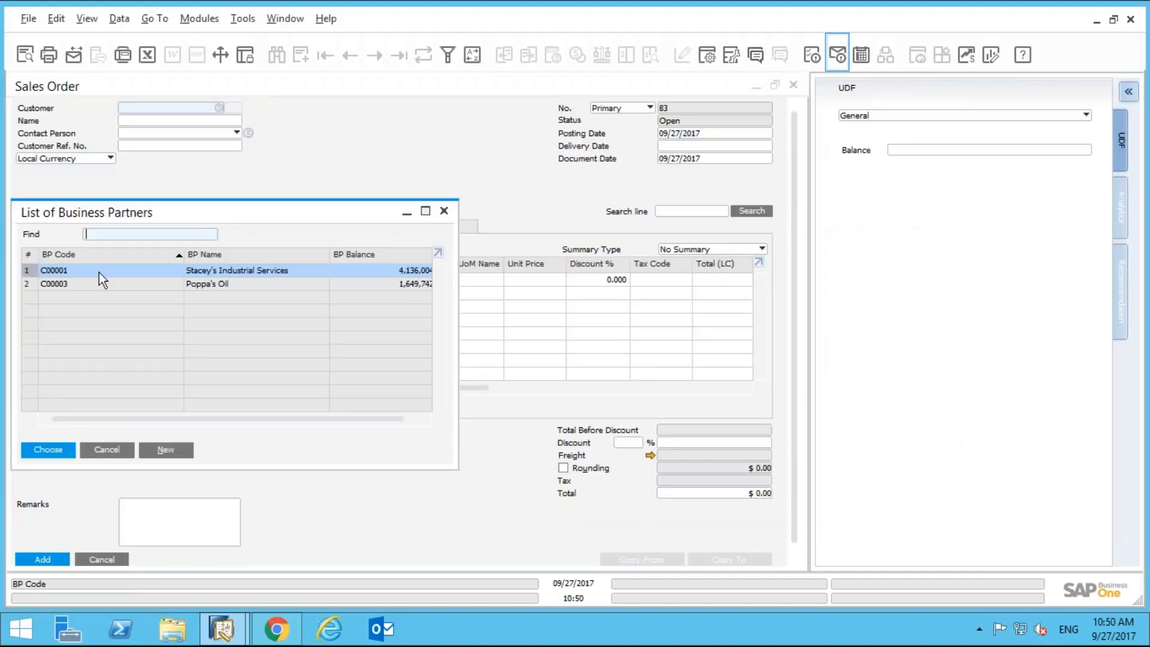
double_click(159, 270)
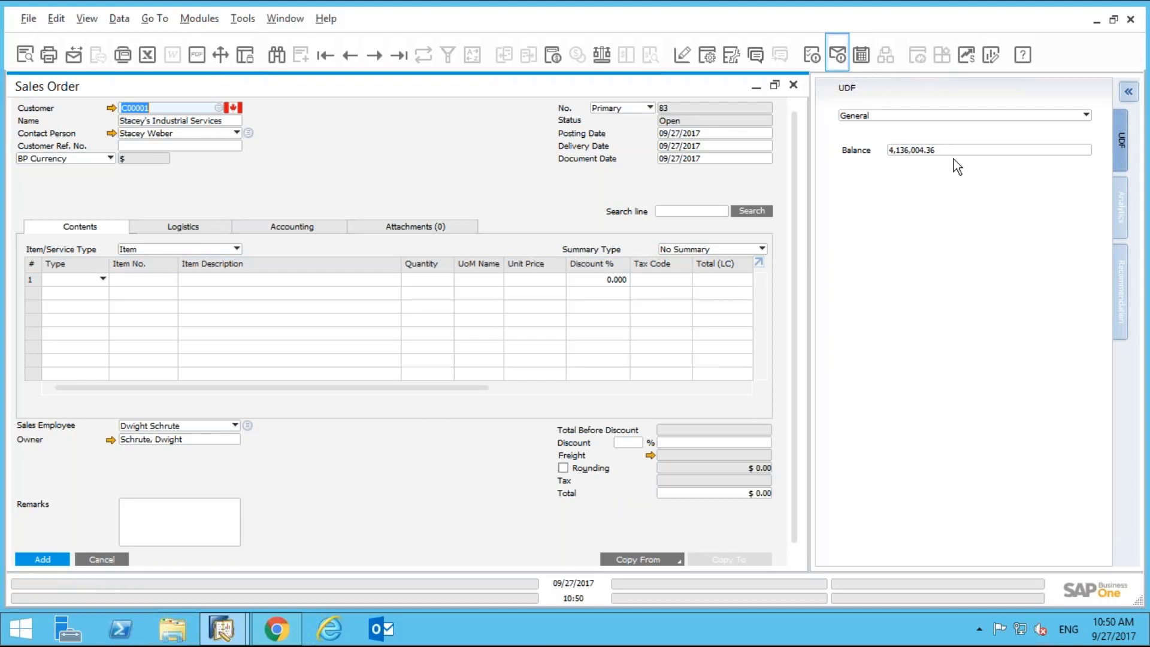
click(111, 108)
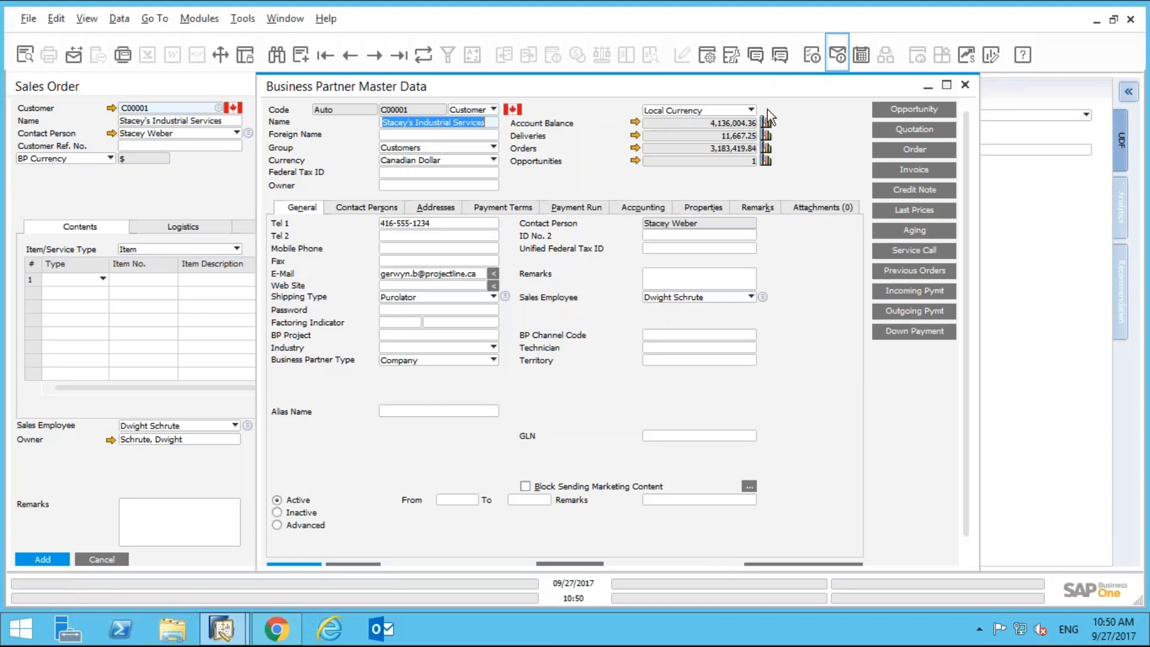
click(966, 85)
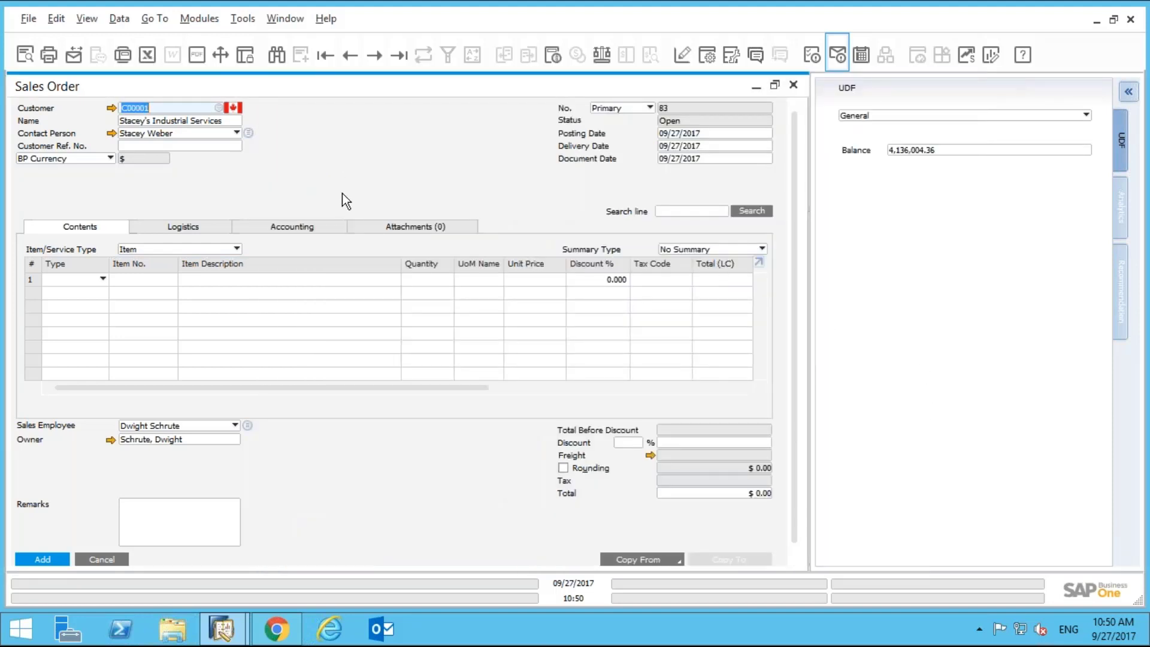
Add item MSAF500 to the sales order from the recommendations for this customer.
click(138, 279)
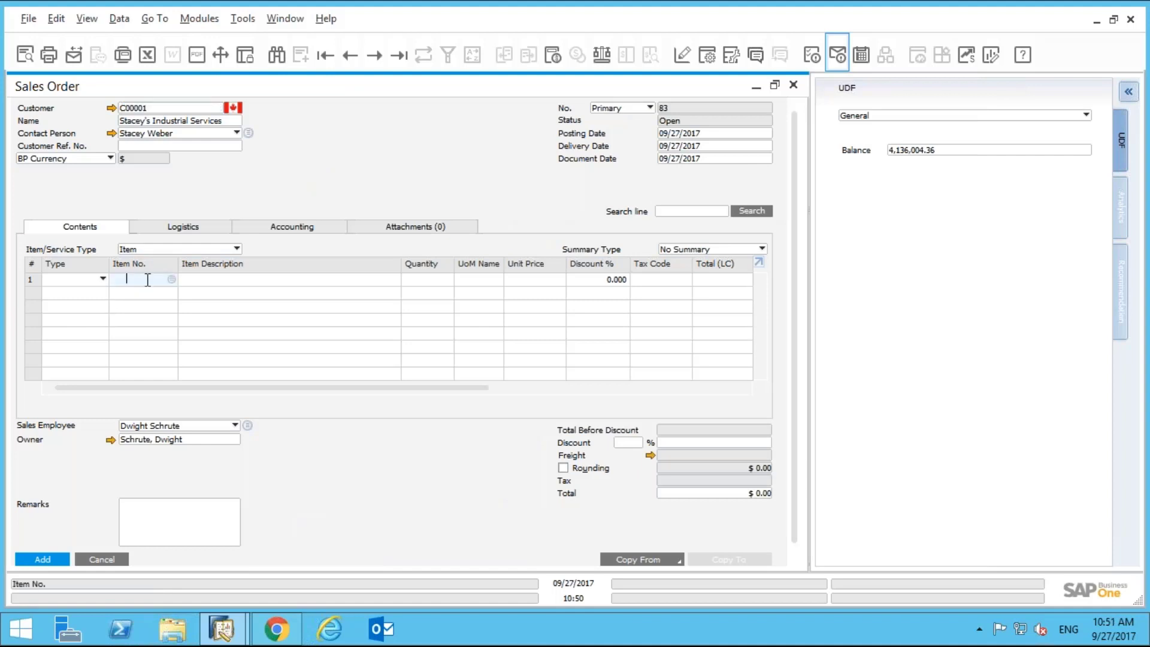
click(1125, 329)
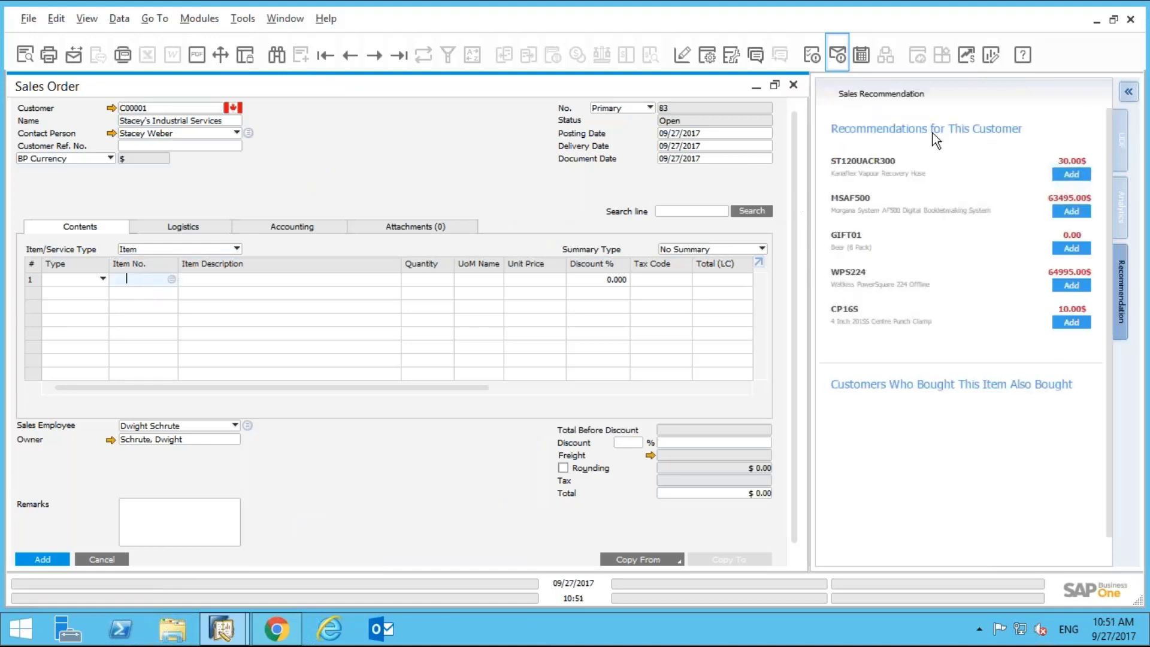
click(1071, 212)
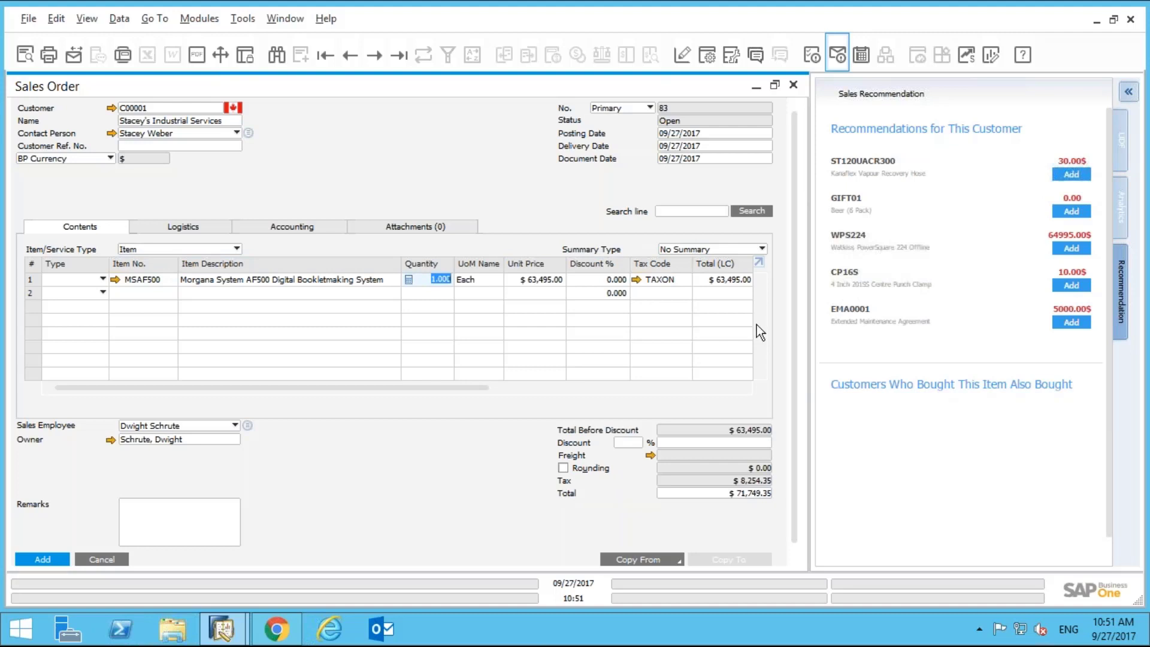
Submit the sales order for approval with the remark "Please approve, he's my brother" and close the order window.
click(36, 562)
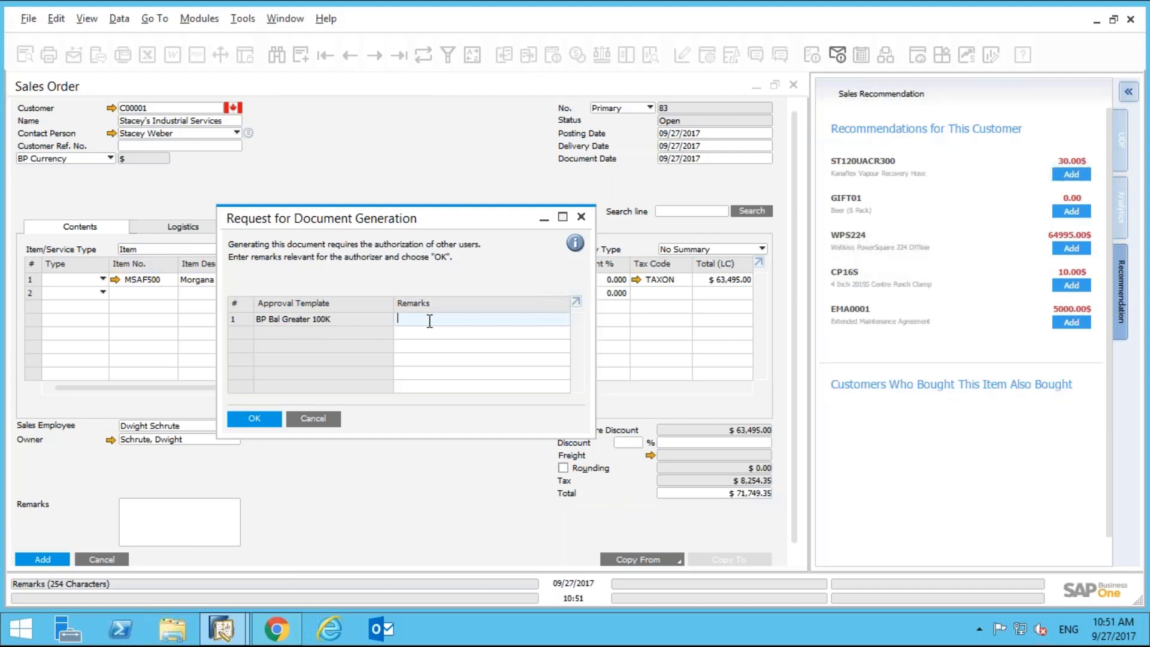
text(Please approve, he's my brother)
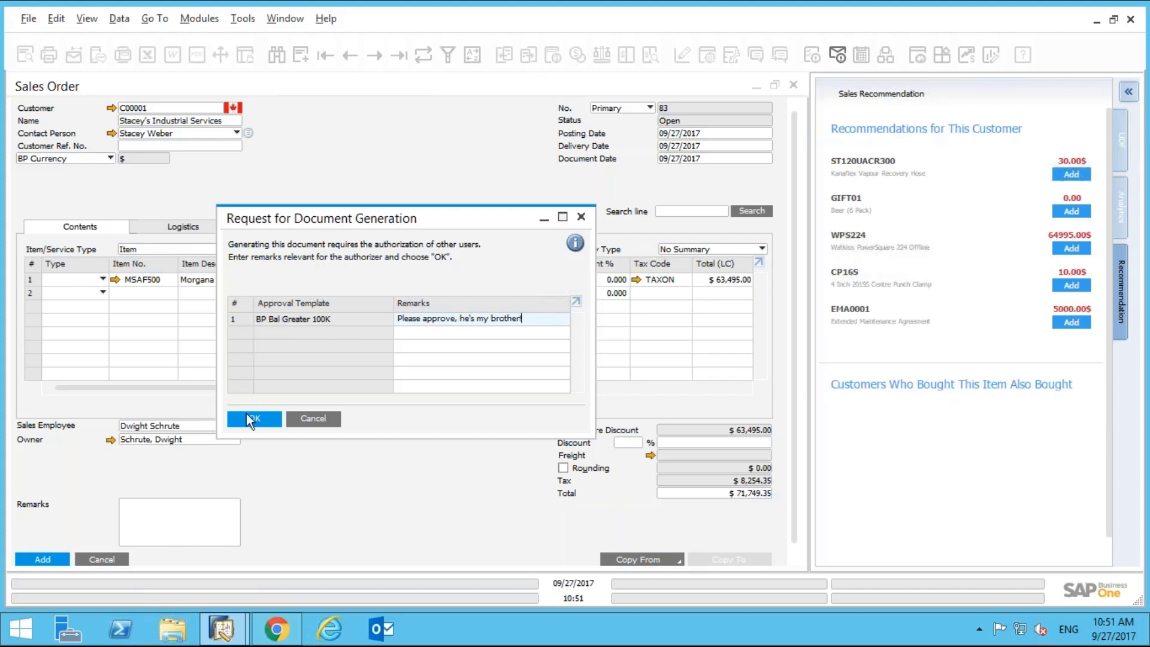
click(252, 418)
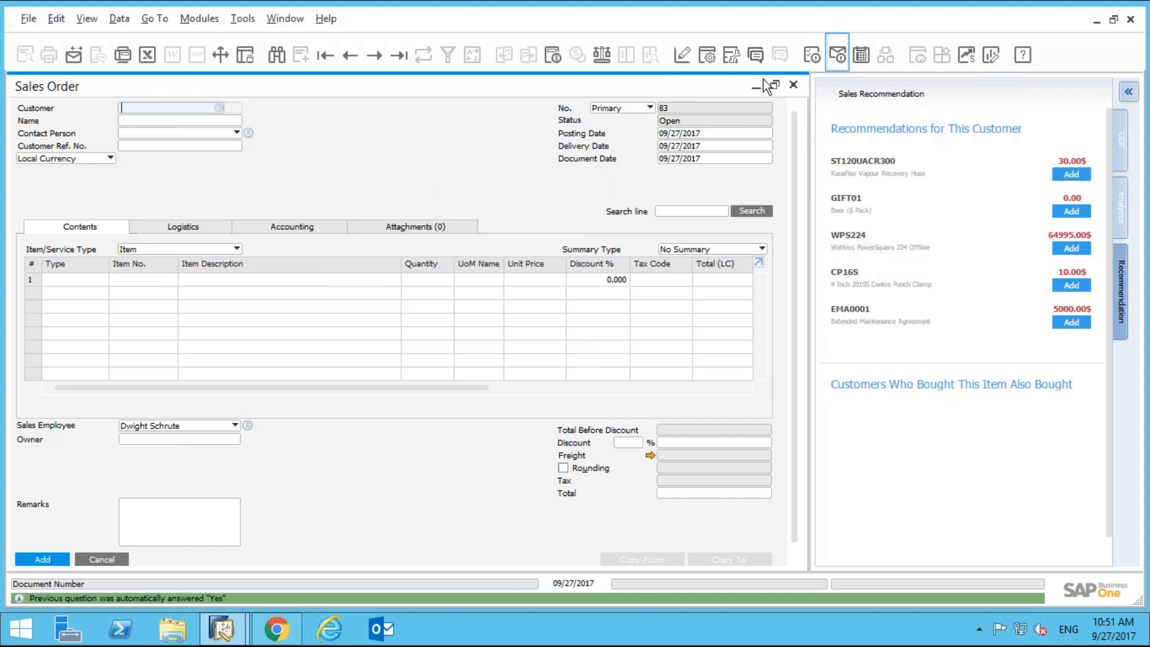
click(794, 85)
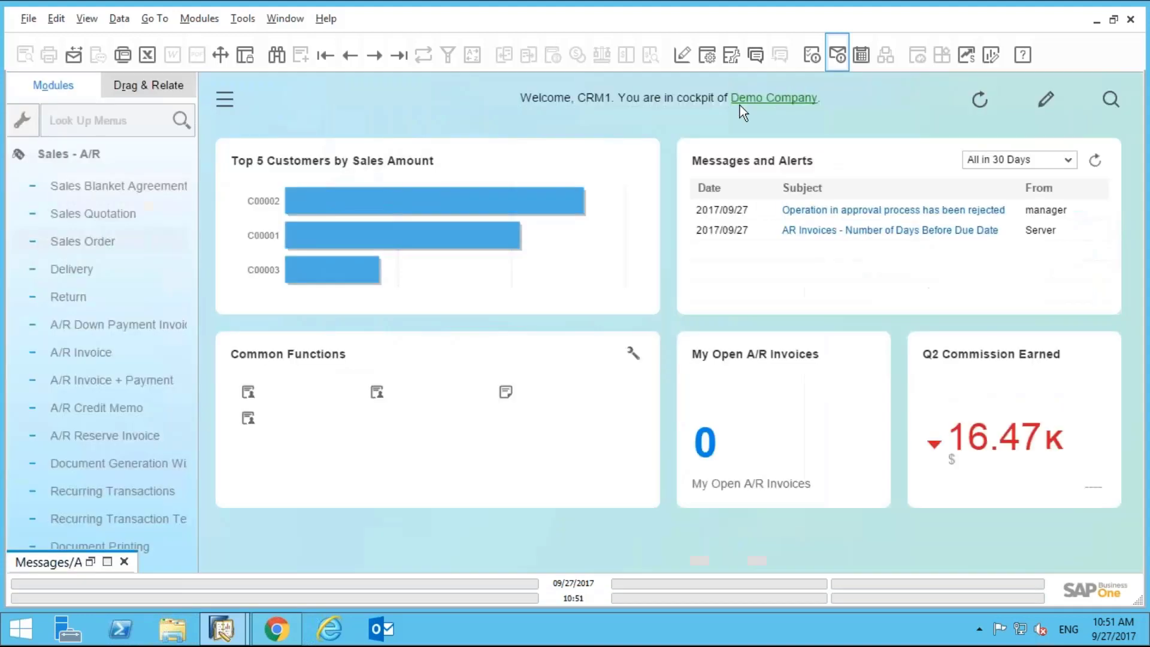
Switch to Chrome and look over the webinars listed on the ProjectLine website.
click(102, 160)
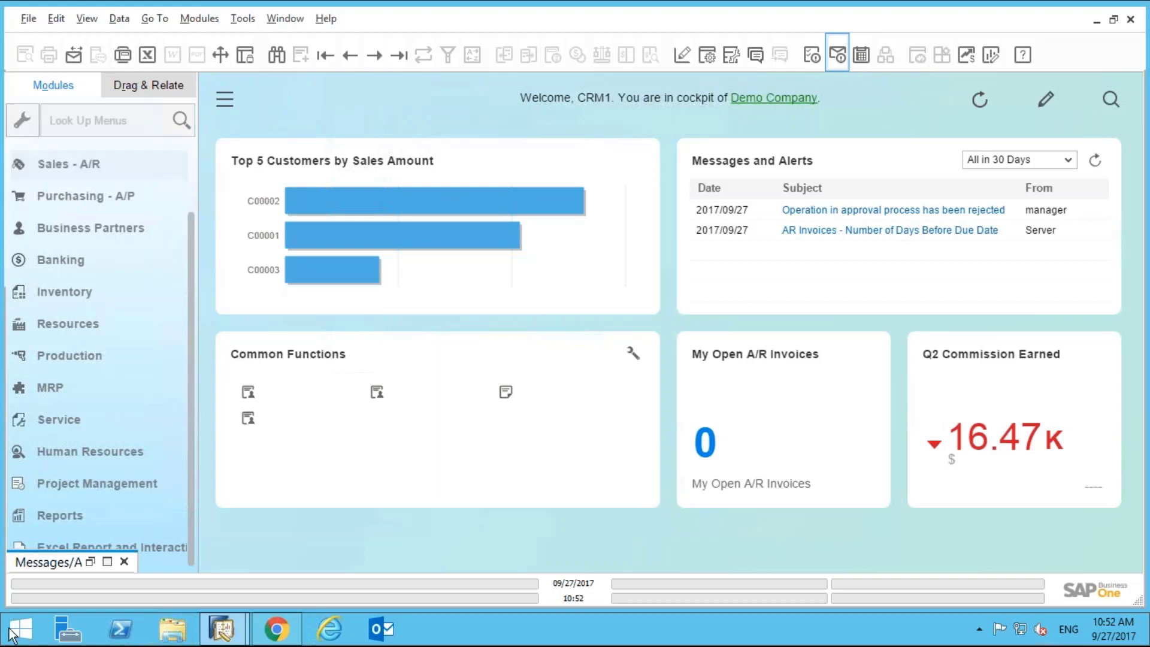
click(277, 628)
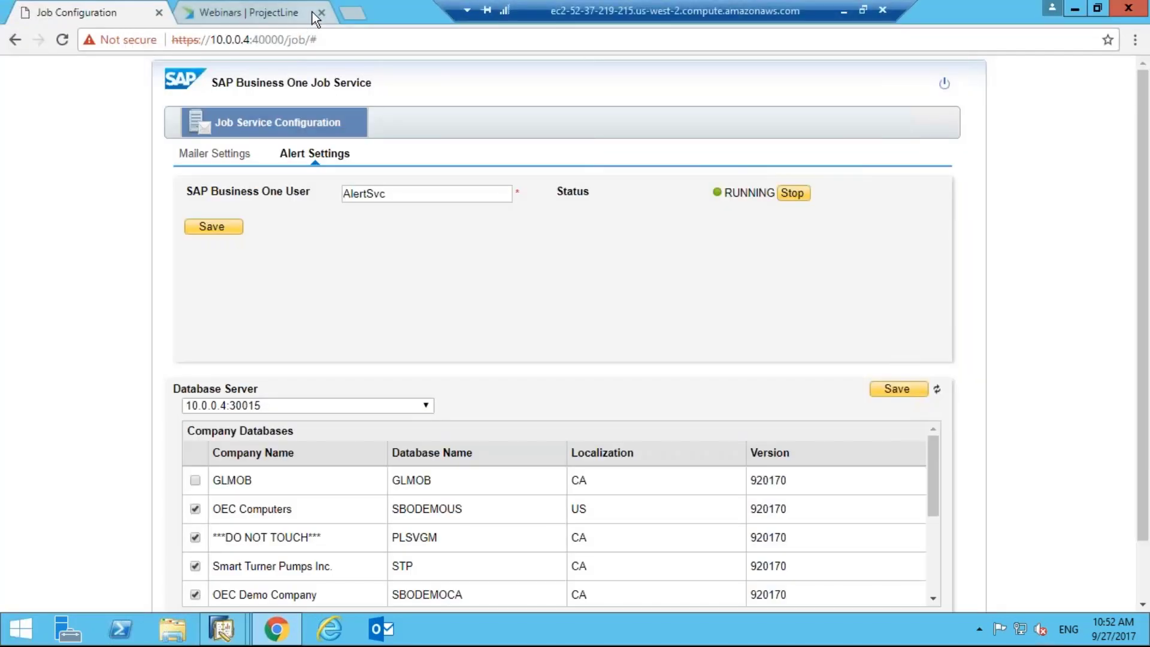
click(304, 17)
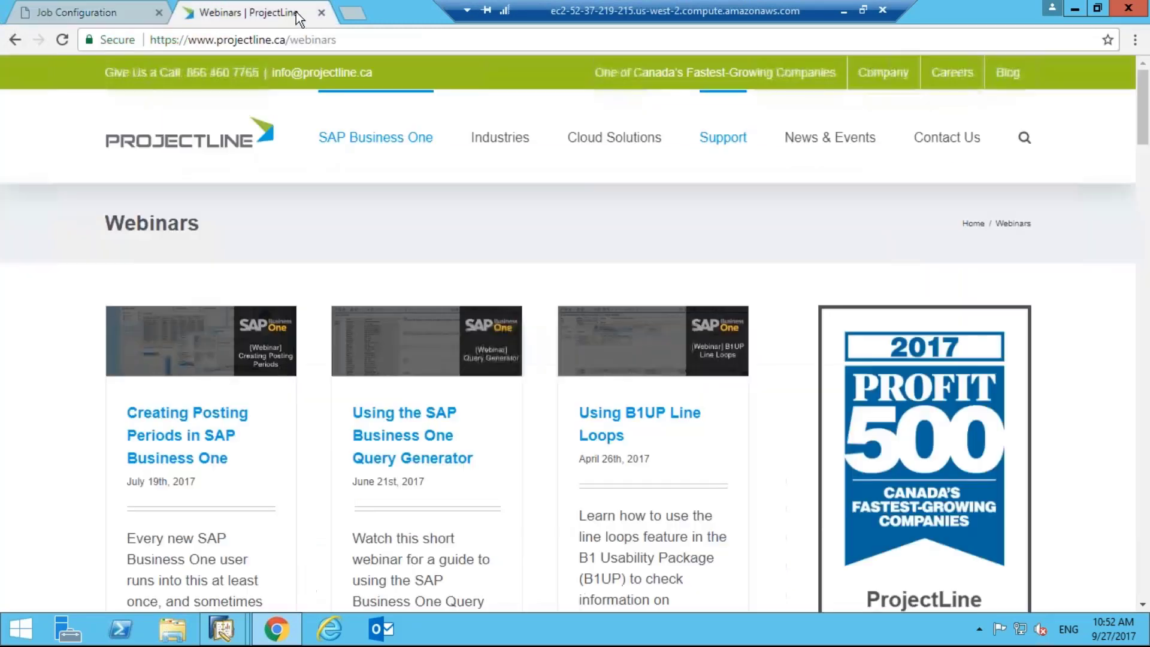
mouse_move(752, 161)
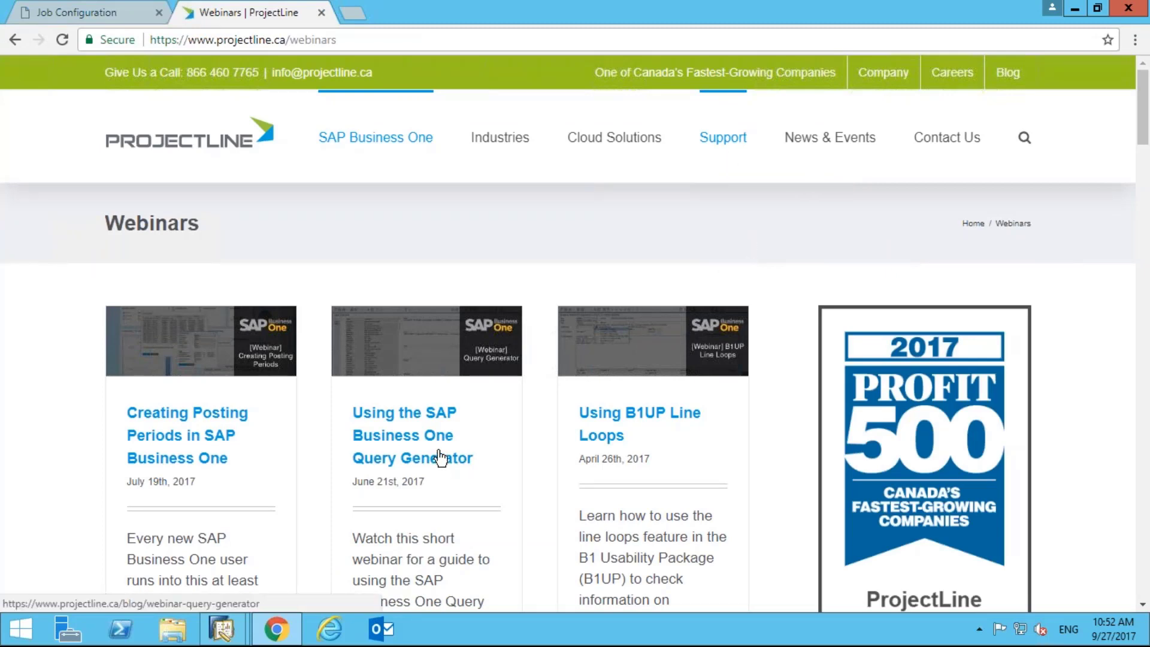
scroll(440, 458, down, 2)
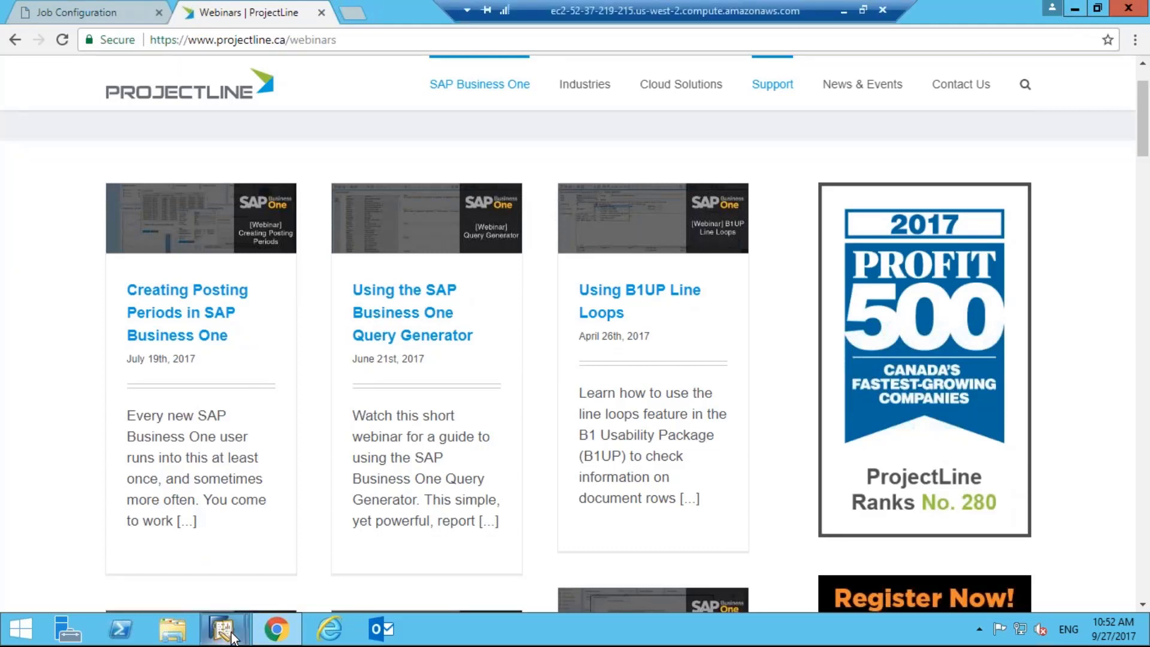
Switch to the manager's SAP Business One session and open the newest document approval request from CRM1 for the sales order.
mouse_move(232, 637)
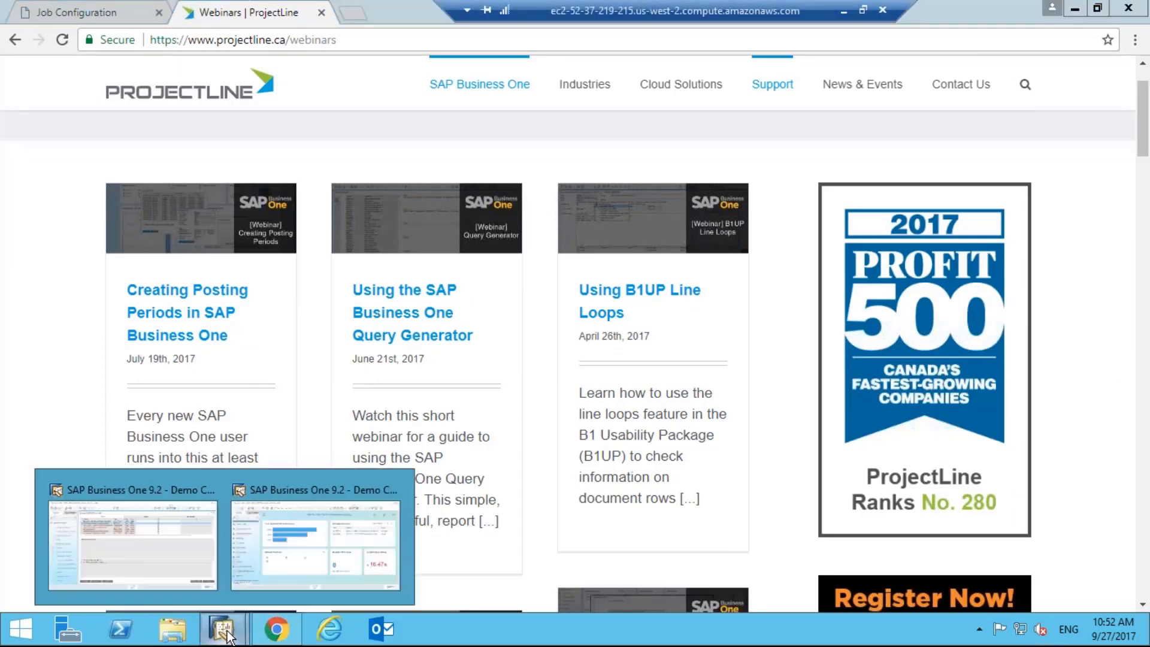
click(175, 557)
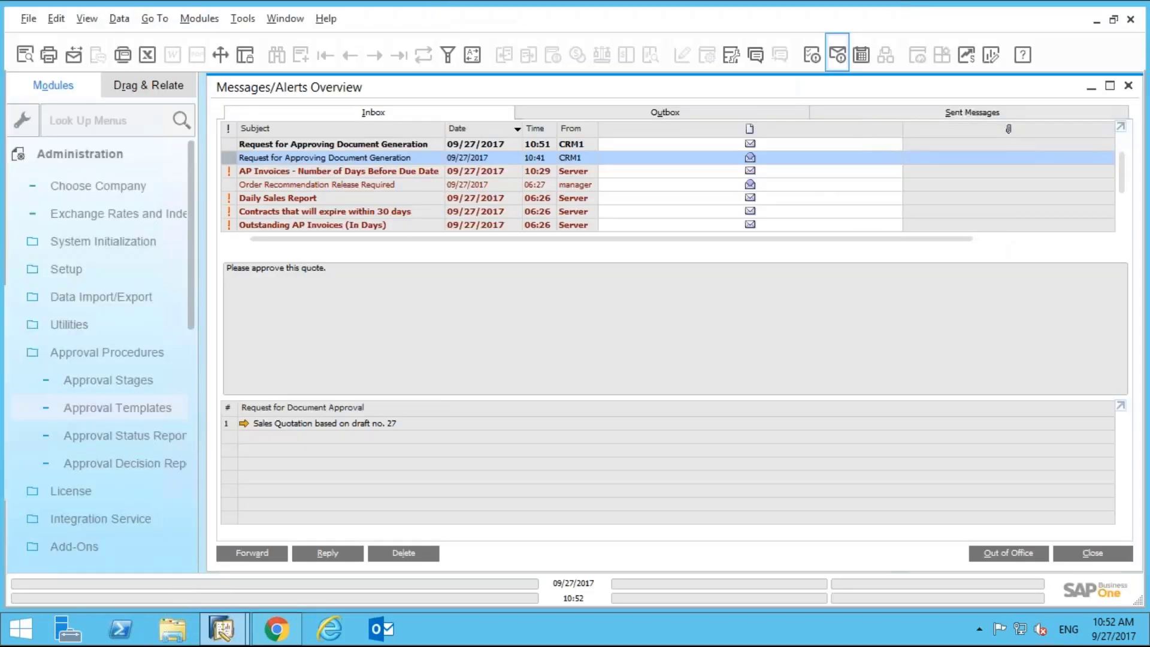
click(228, 145)
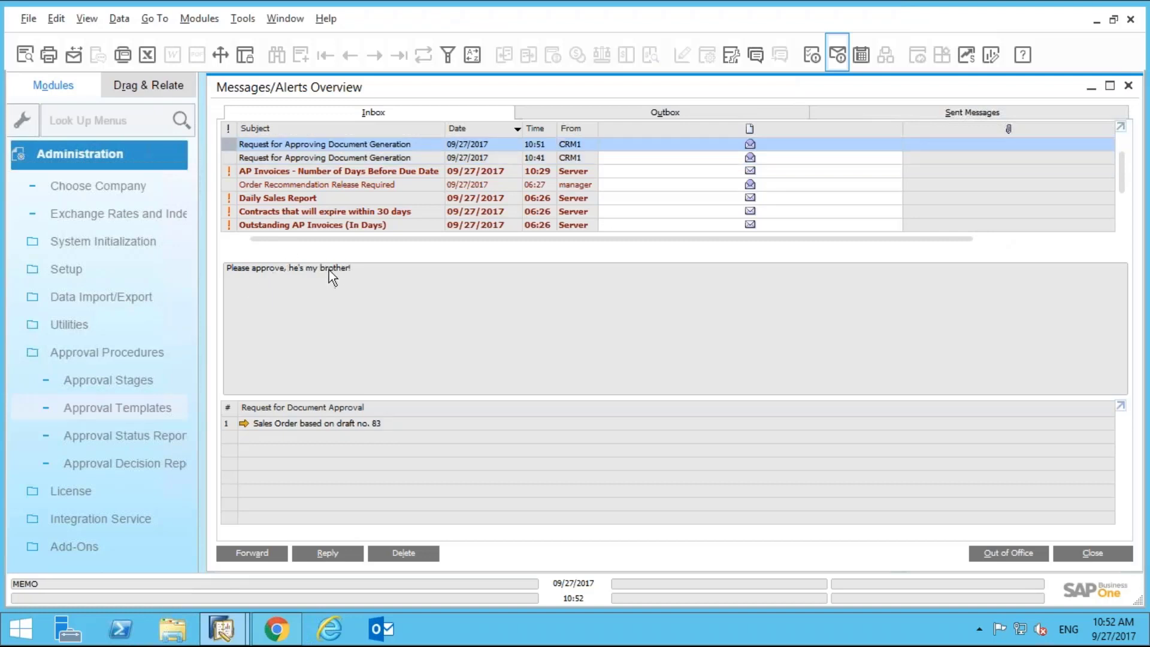
click(243, 423)
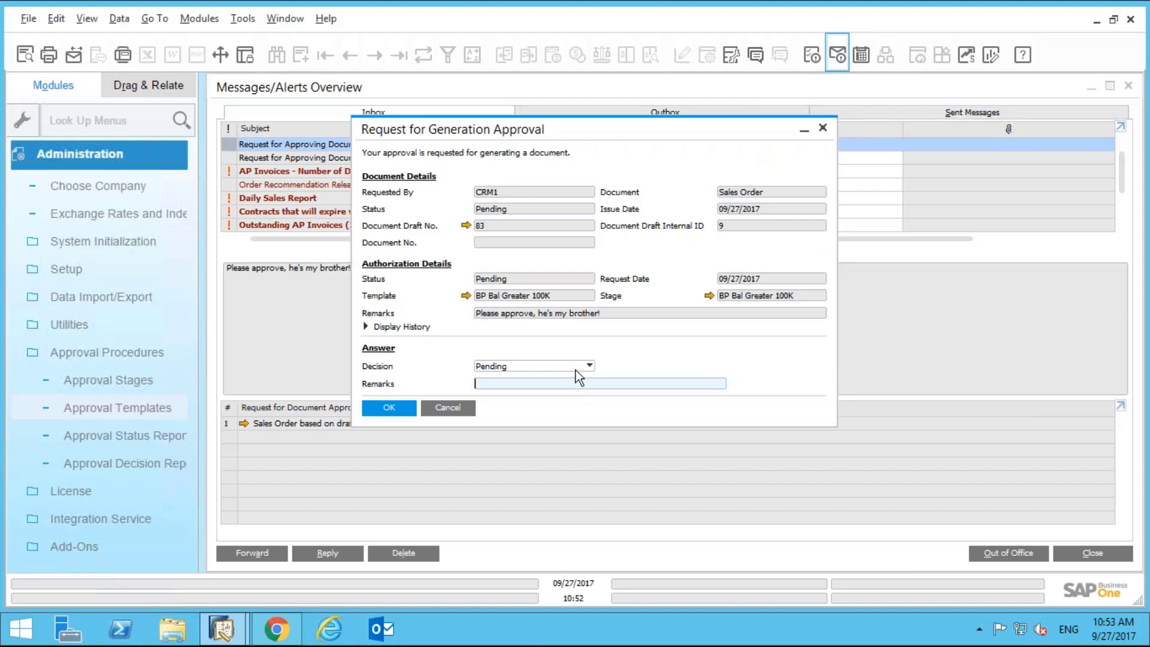
Set the decision to Approved with the remark "Approved this one time!" and submit the answer to the approval request.
click(576, 368)
click(528, 393)
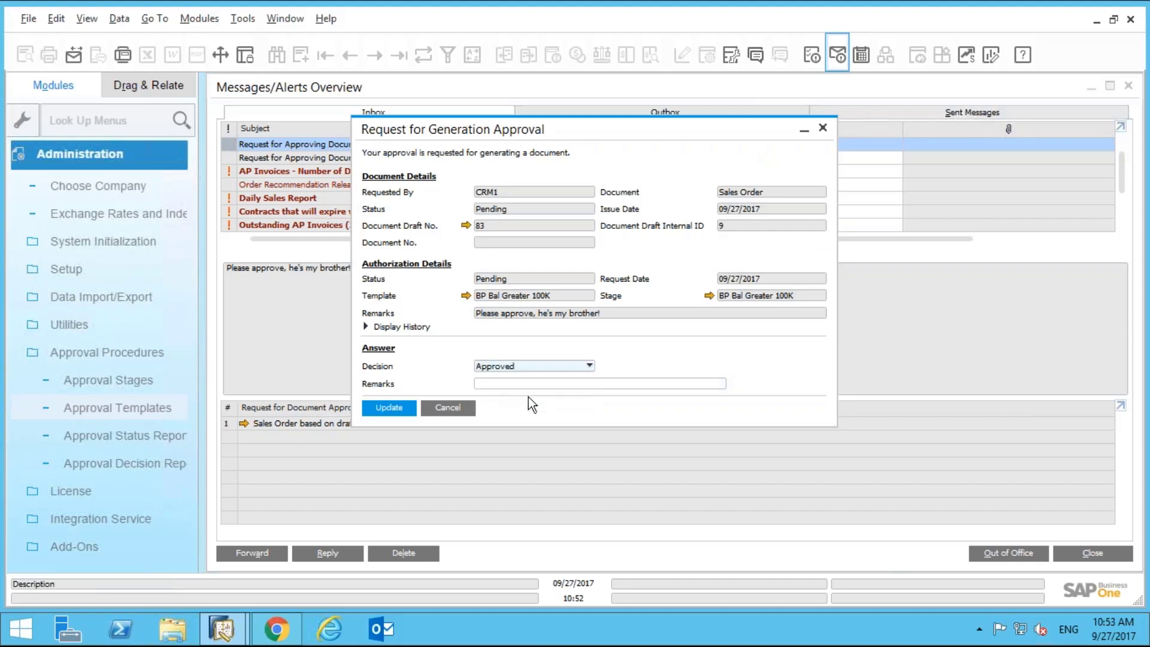
click(522, 383)
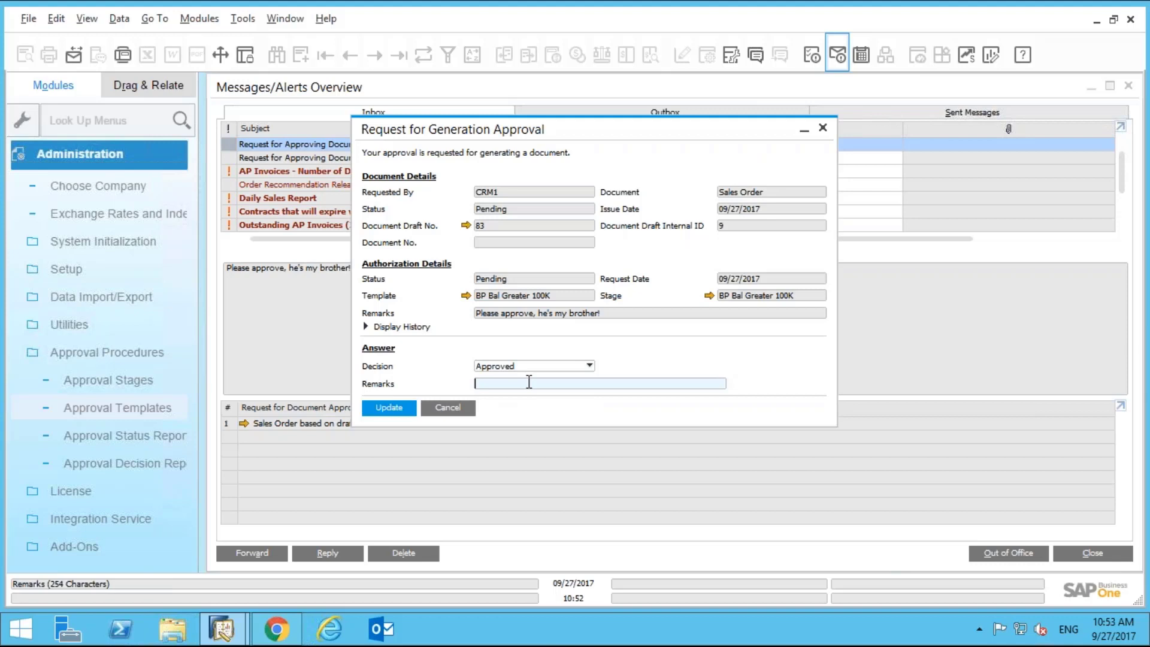
text(Approved this one time!)
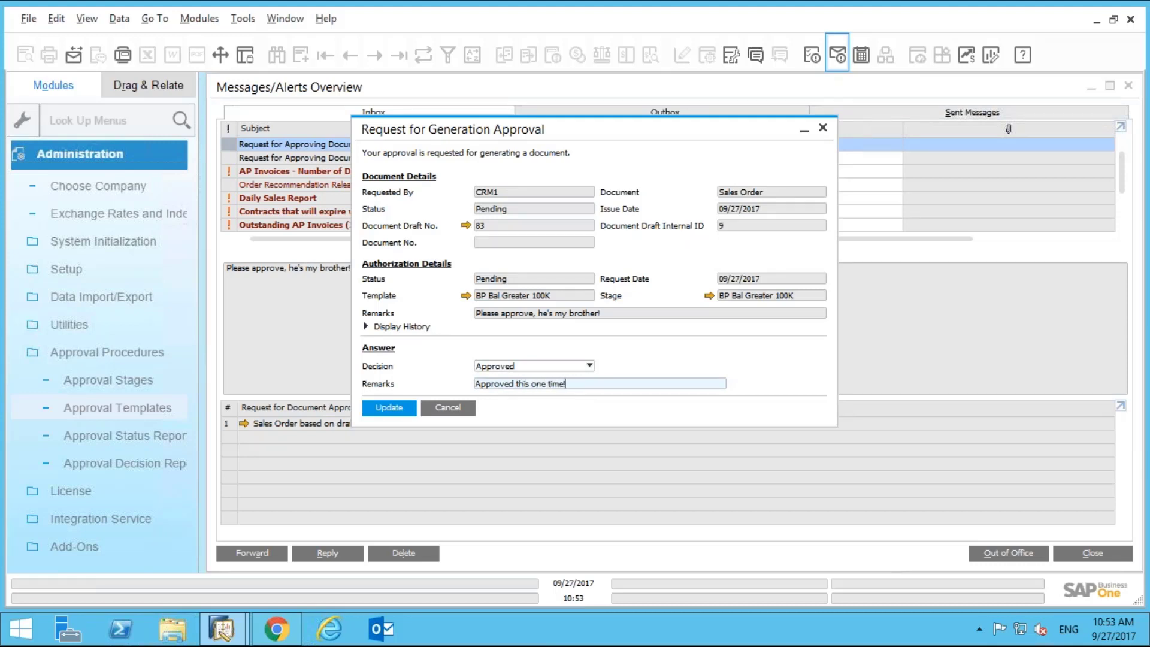
click(124, 435)
click(384, 408)
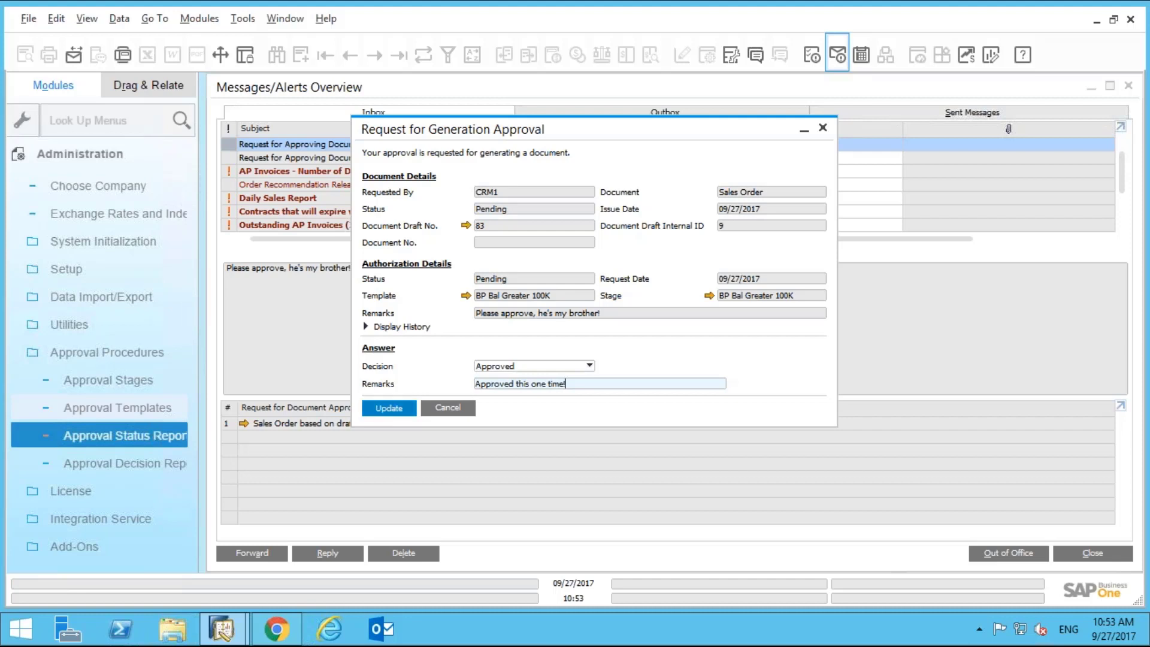
click(384, 408)
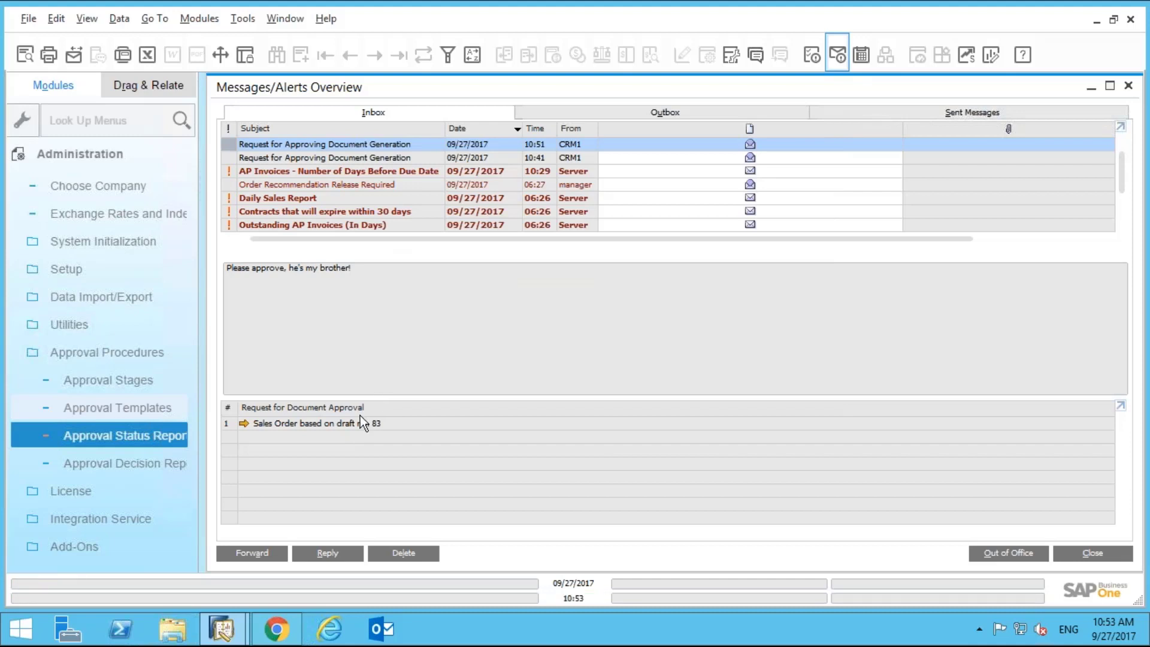
Open the sales orders, check the approval status of the most recent ones, and close the window.
click(80, 154)
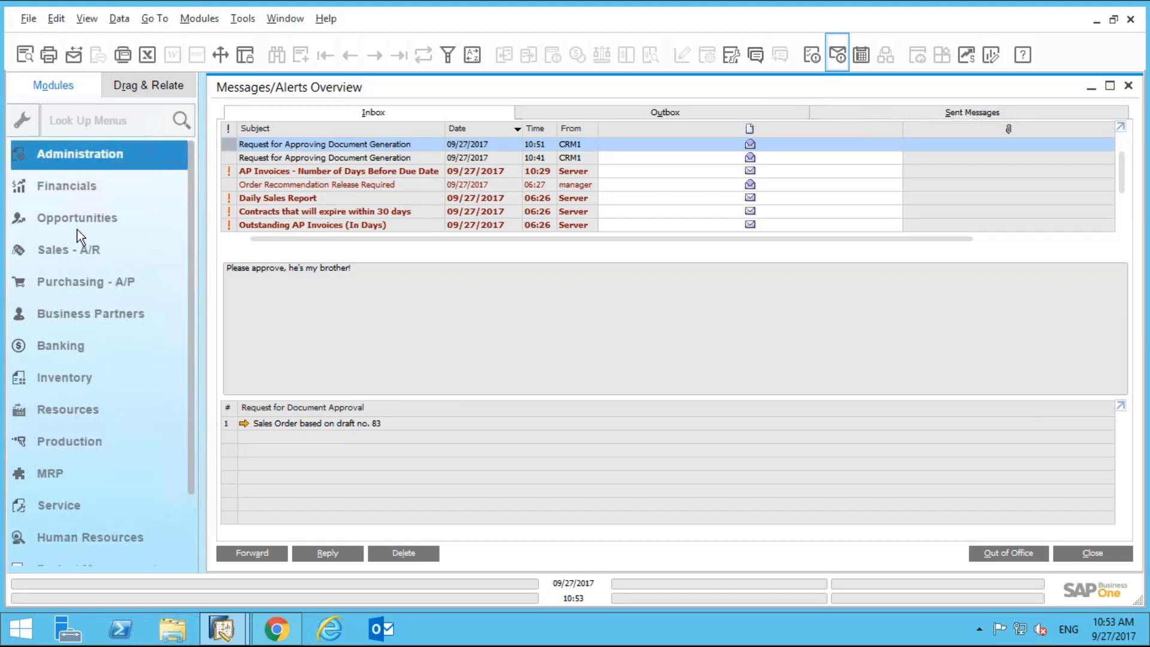
click(72, 281)
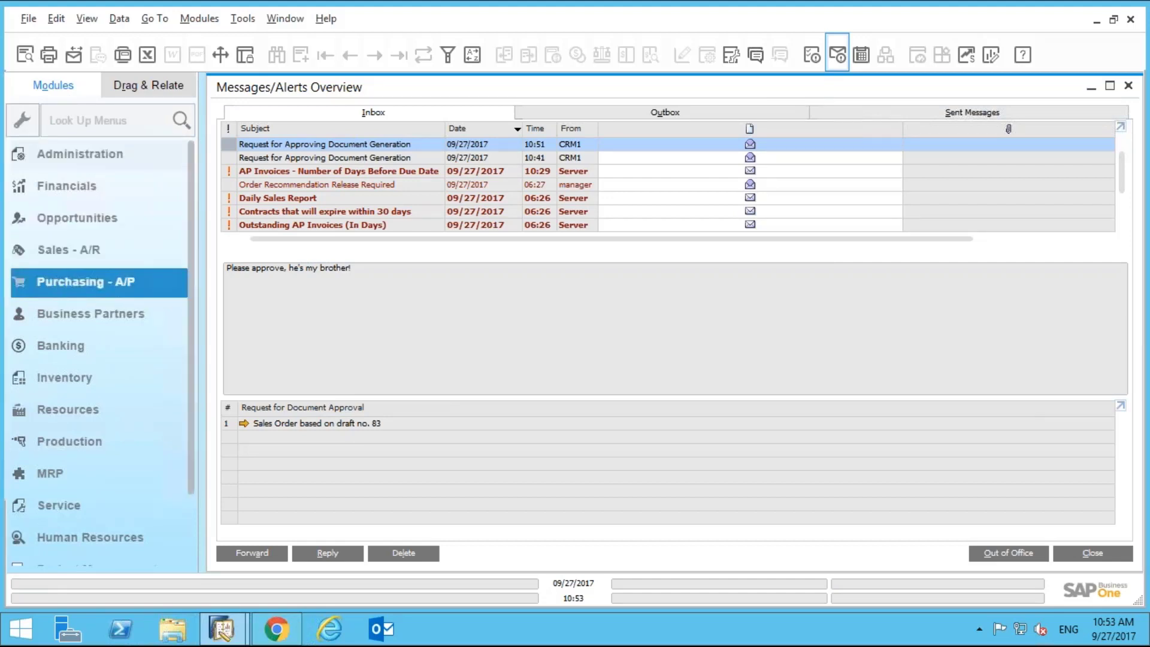
click(58, 249)
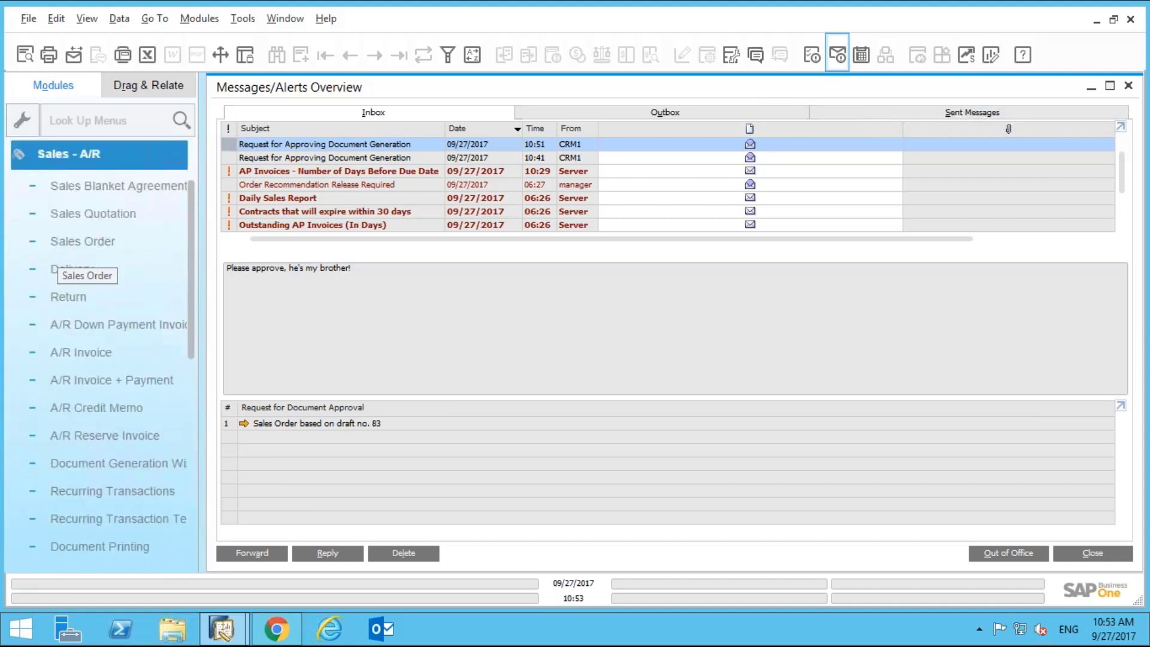
click(57, 245)
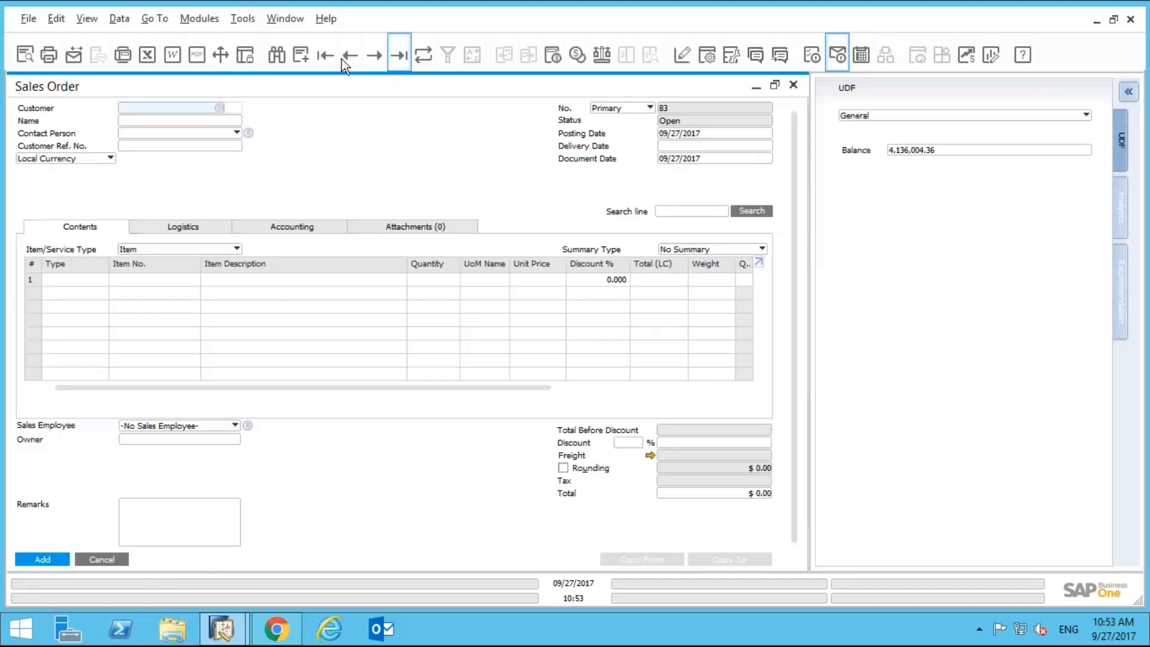
click(341, 59)
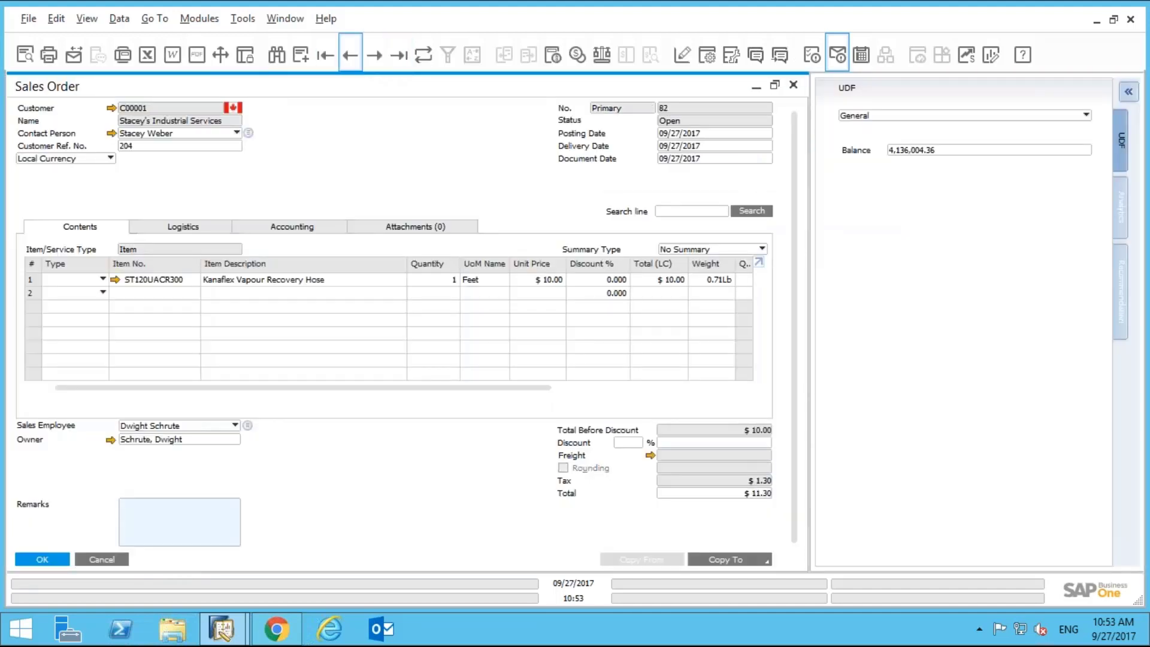
click(349, 55)
click(402, 55)
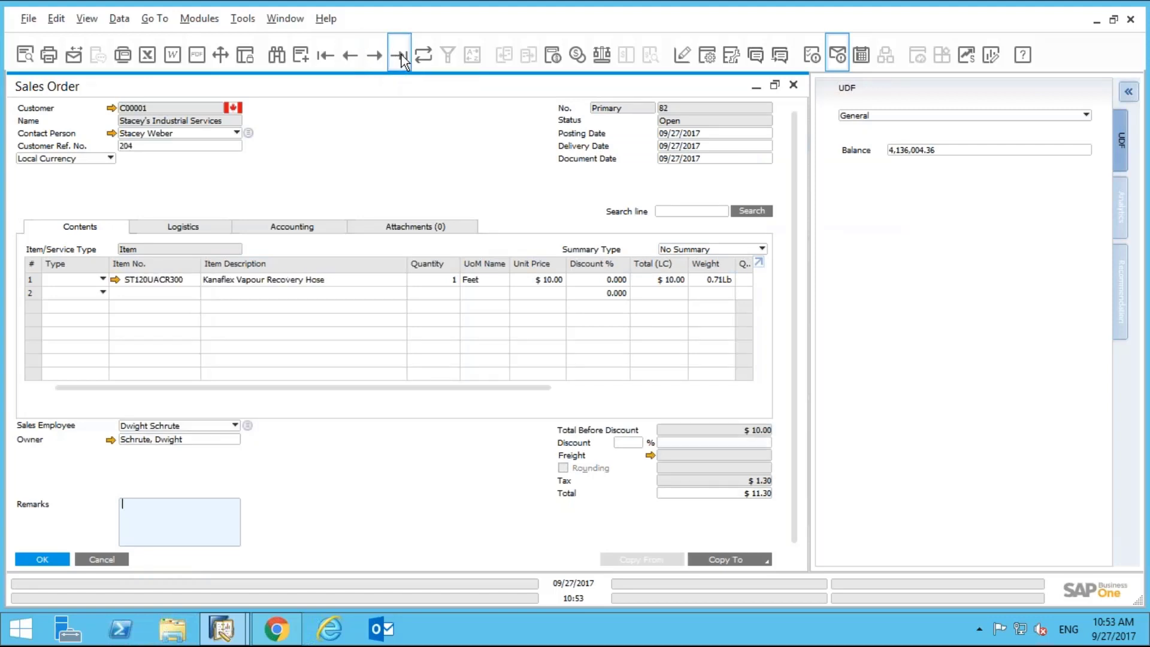
click(347, 66)
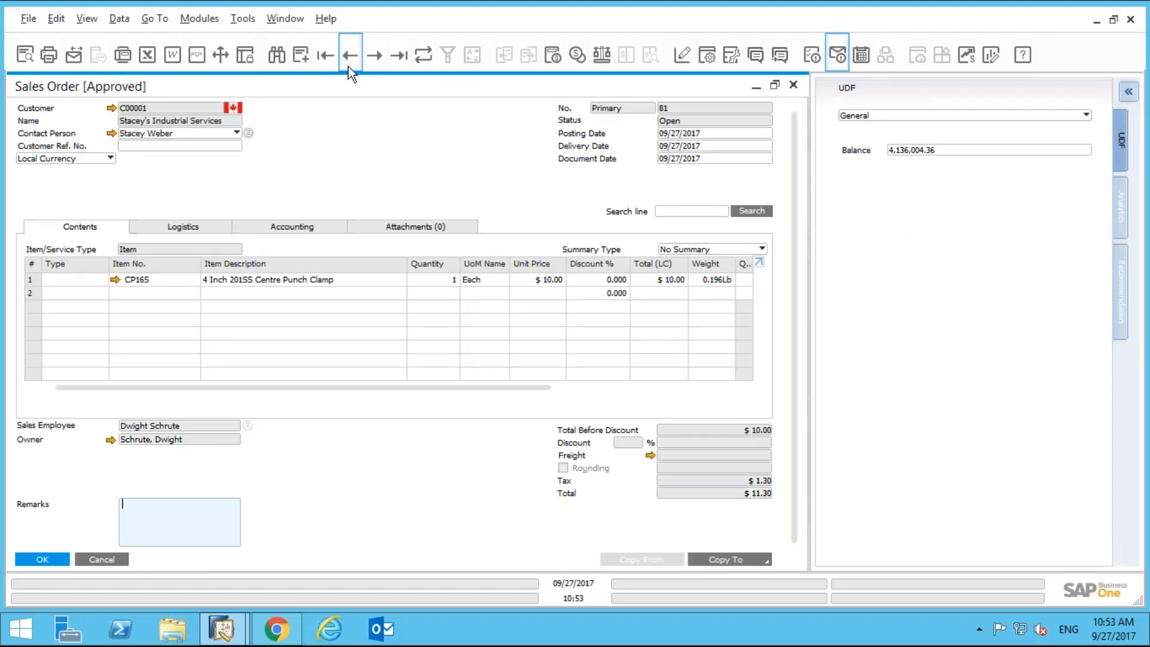
click(86, 552)
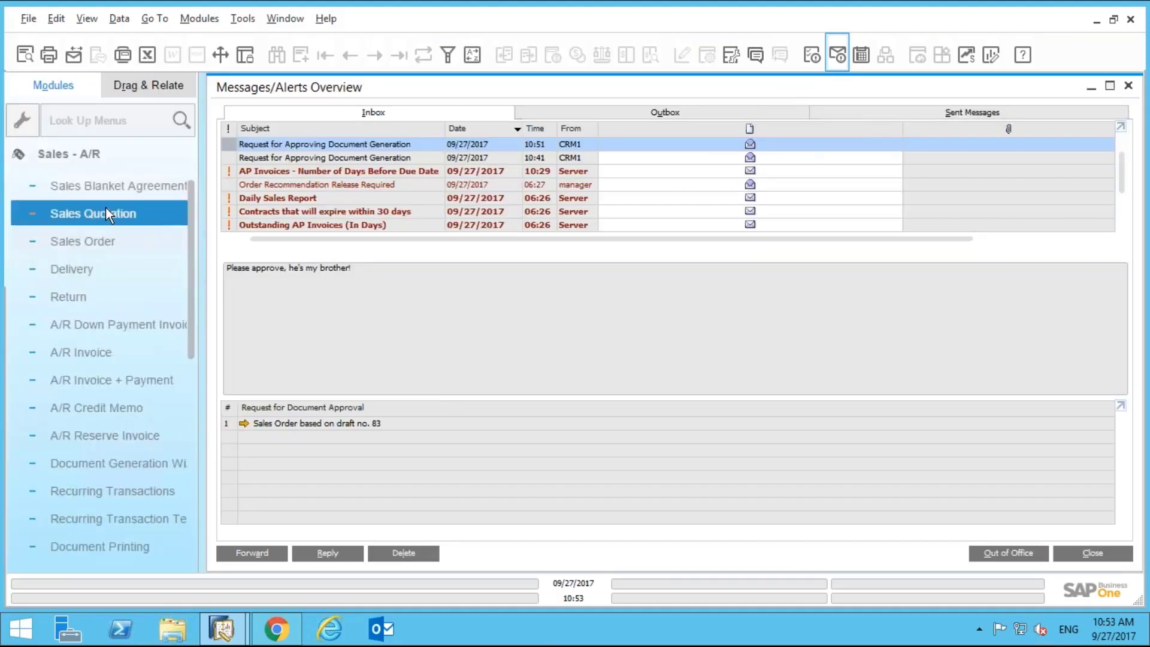
Look up the last sales quotation, review its approved discount, and close the window.
click(93, 213)
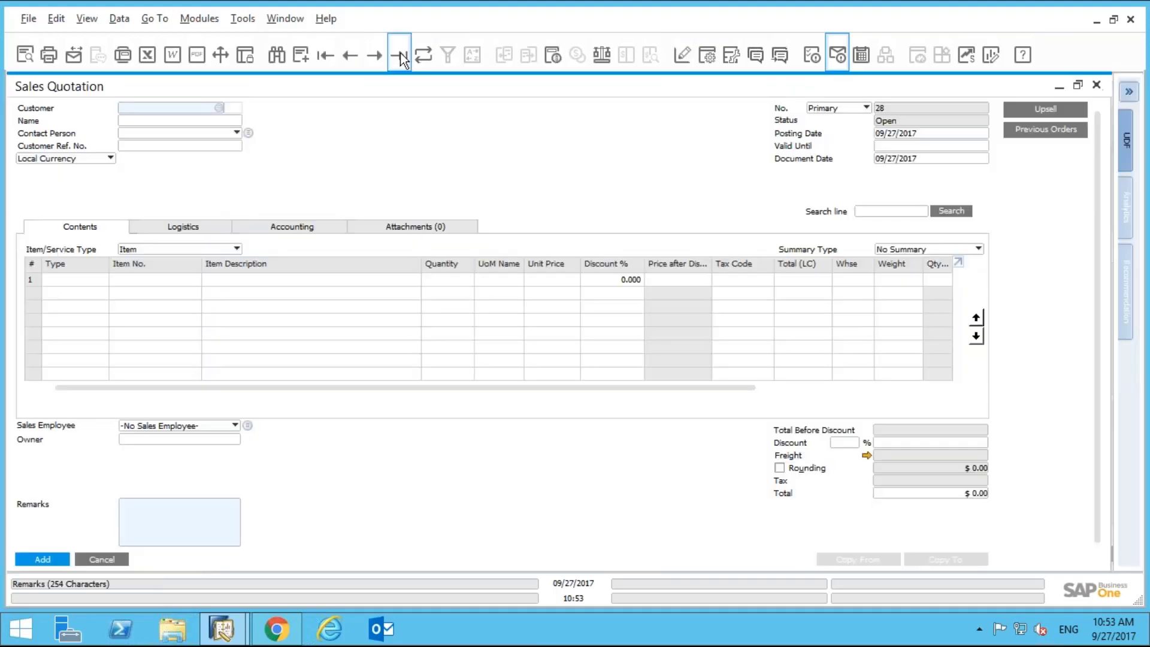
click(400, 54)
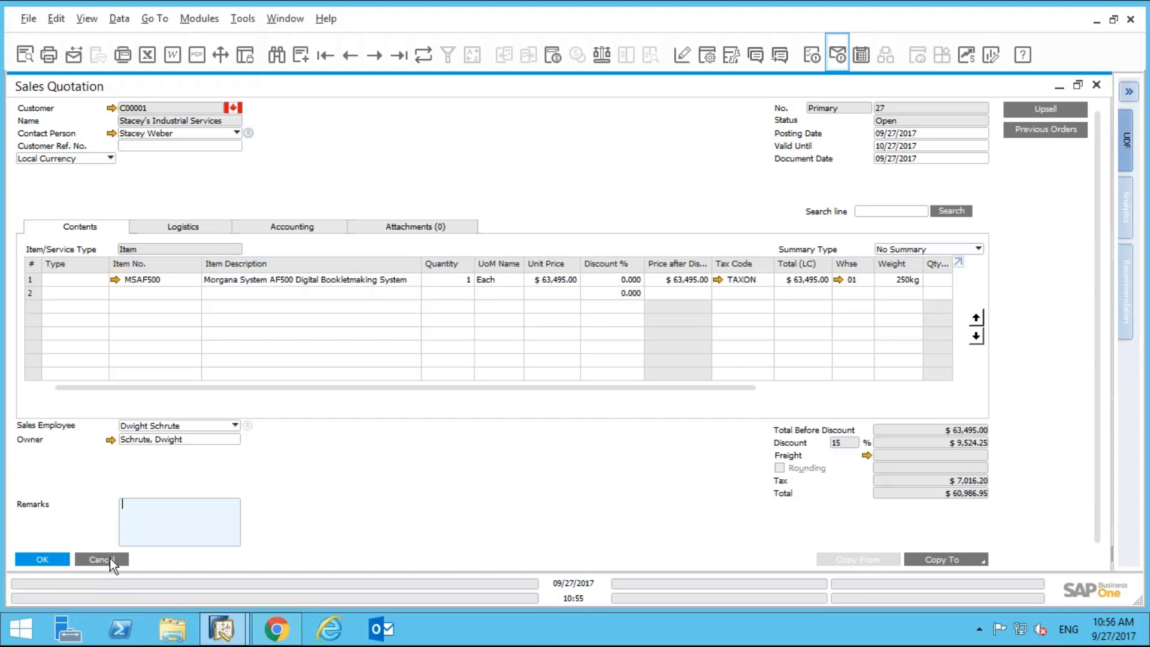
click(109, 558)
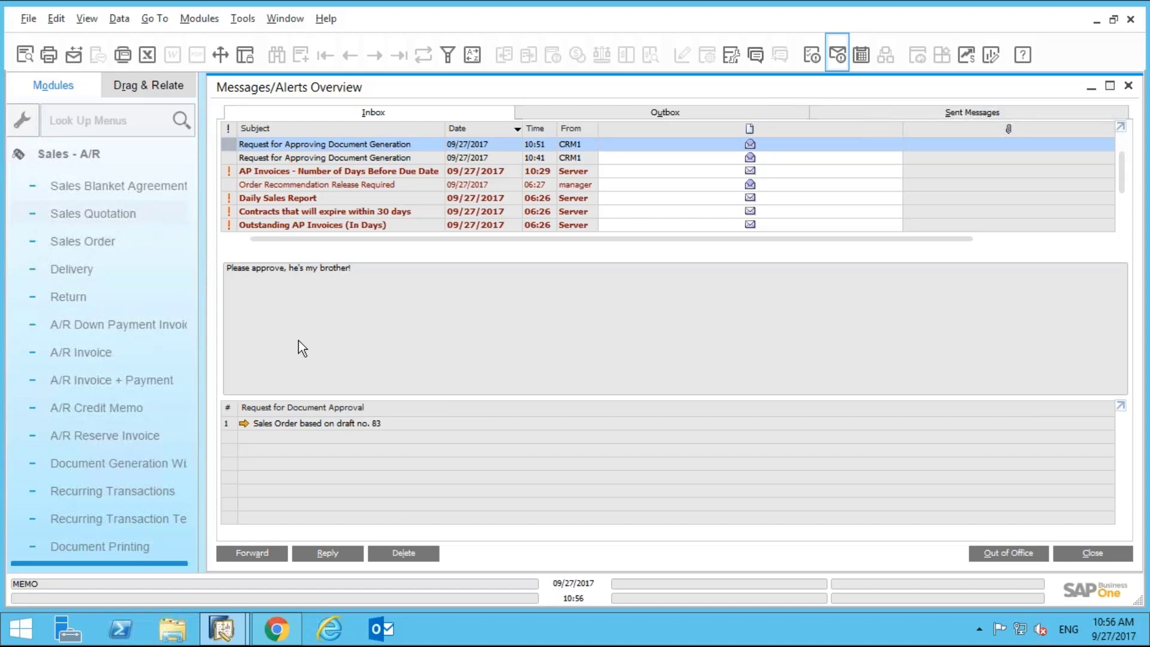
Switch to Chrome, look through the ProjectLine webinars page for related topics, and return to SAP Business One.
click(275, 636)
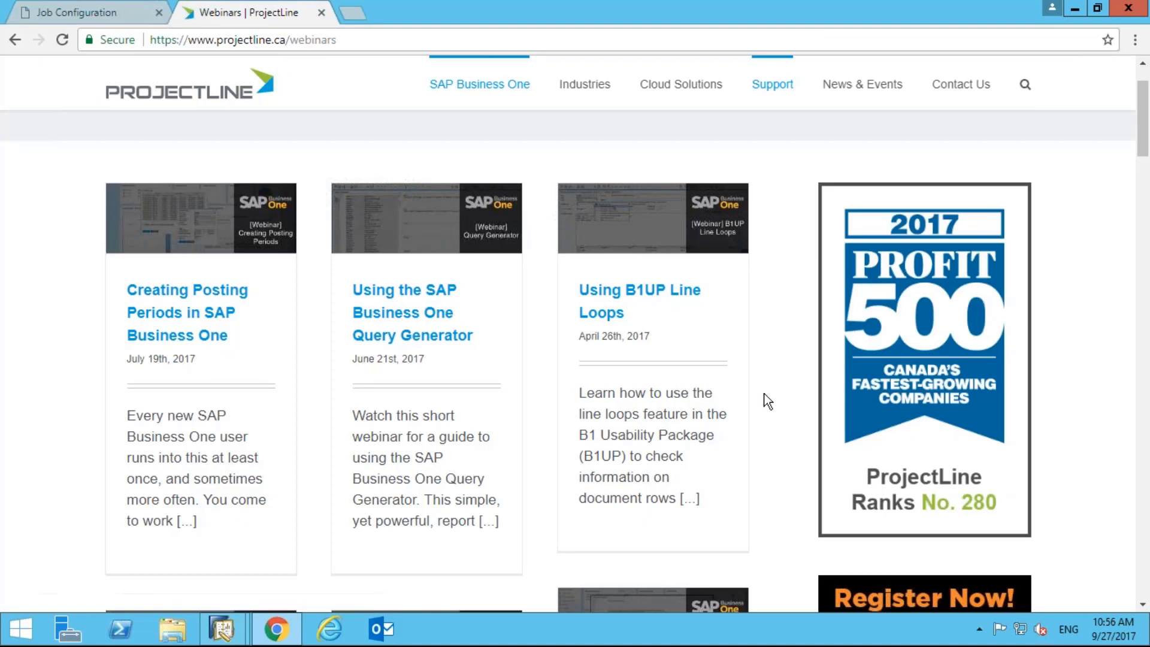
scroll(767, 400, down, 2)
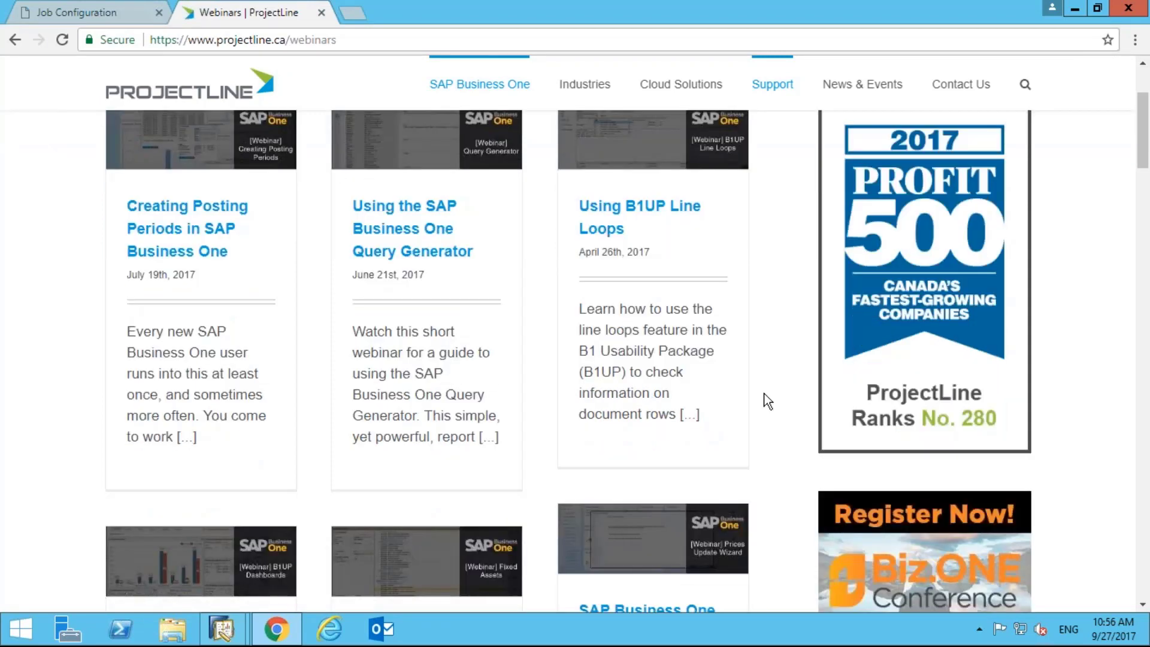
scroll(767, 400, down, 10)
scroll(767, 401, up, 12)
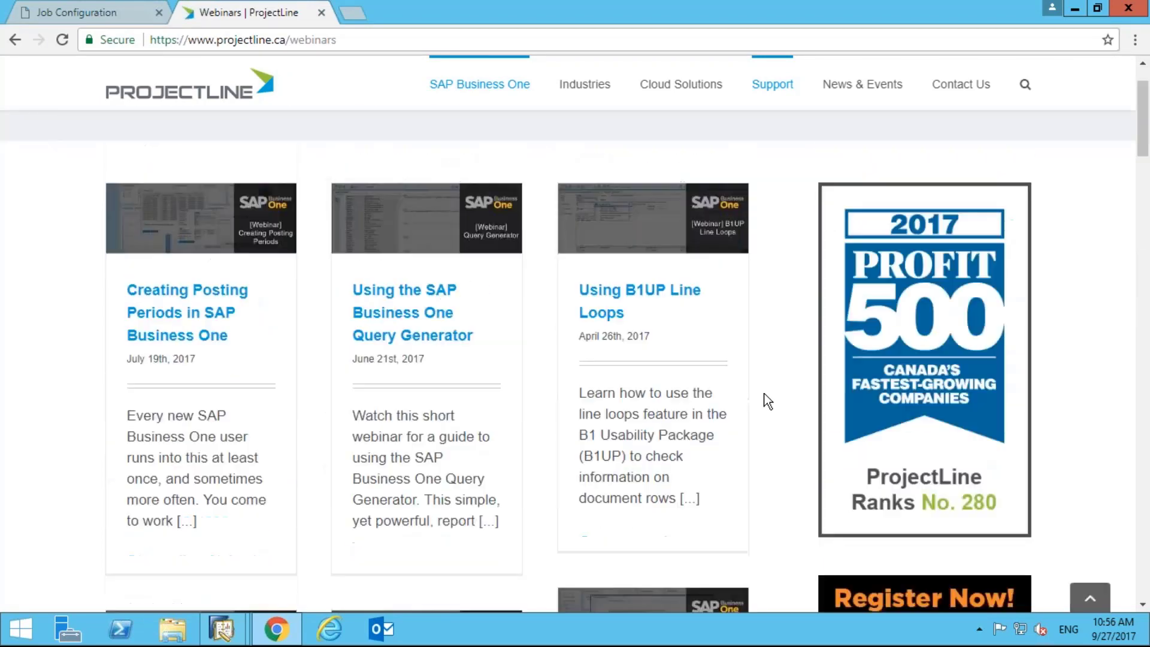
scroll(767, 400, up, 3)
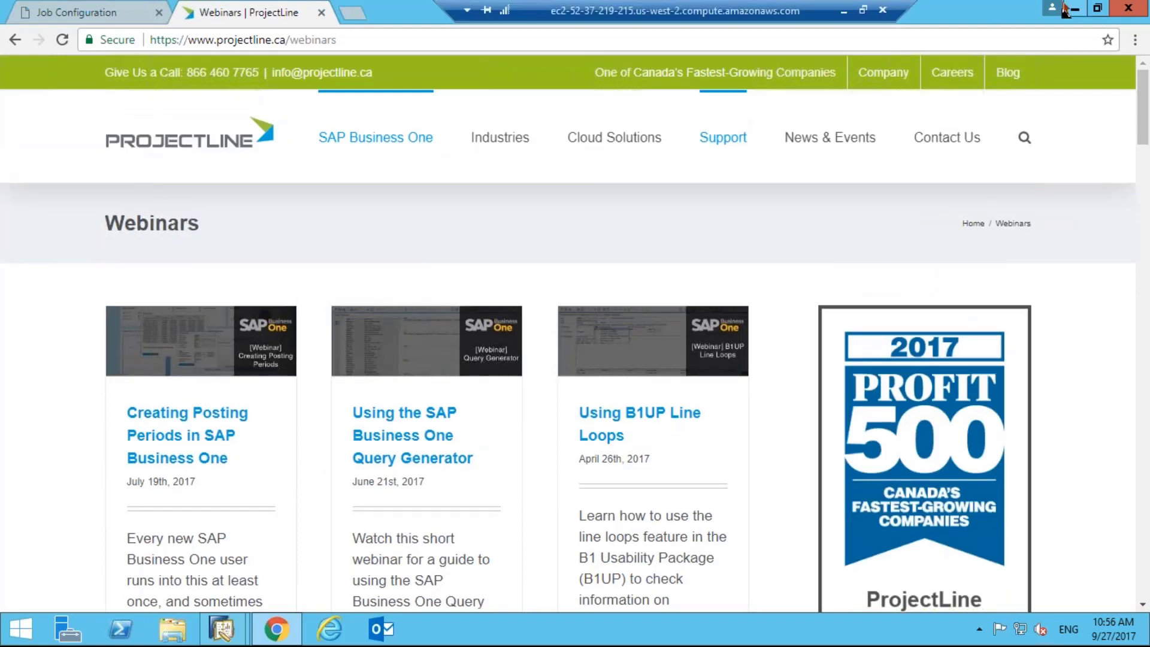
click(1076, 10)
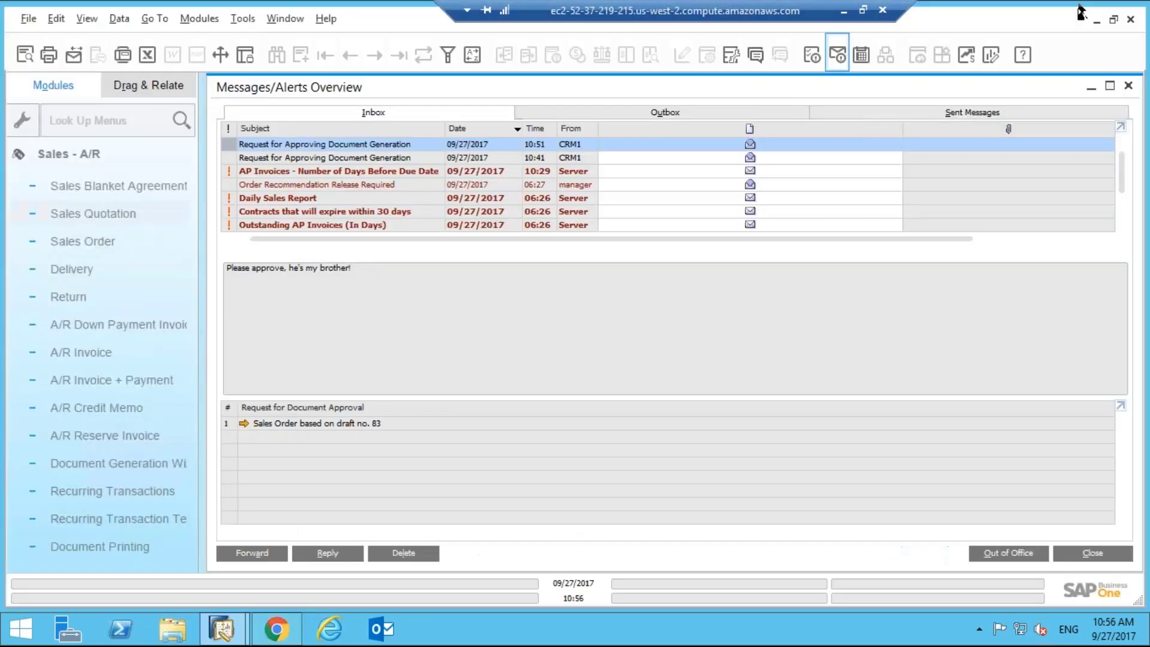
Open a new sales order from the sales module.
click(64, 154)
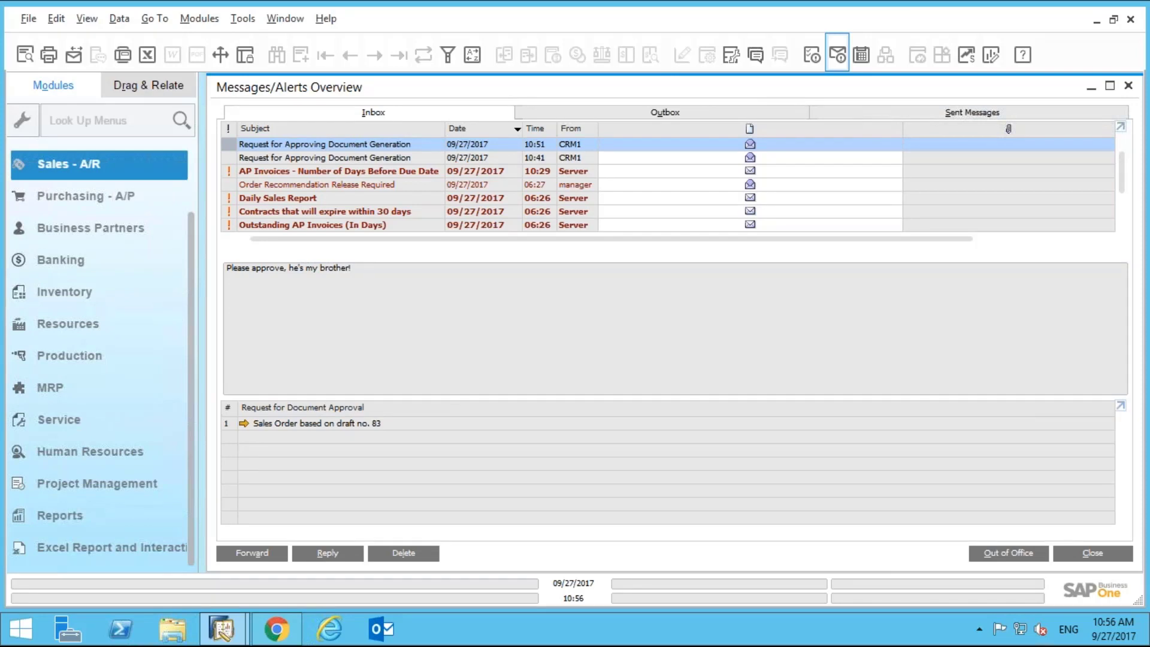
click(90, 163)
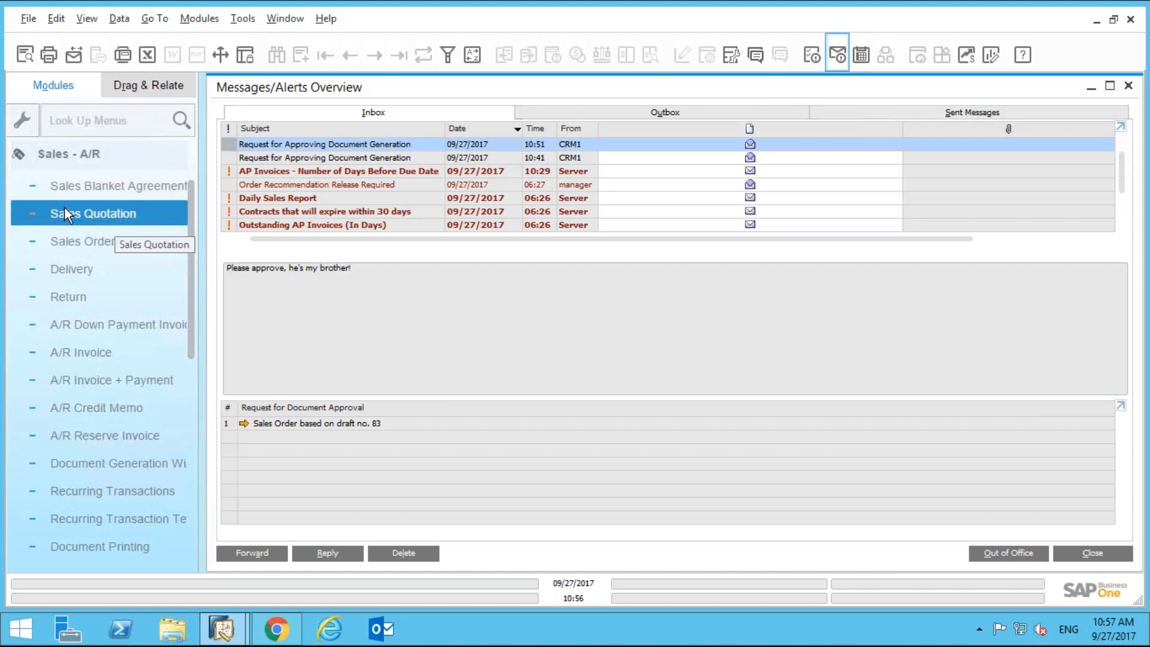
click(77, 240)
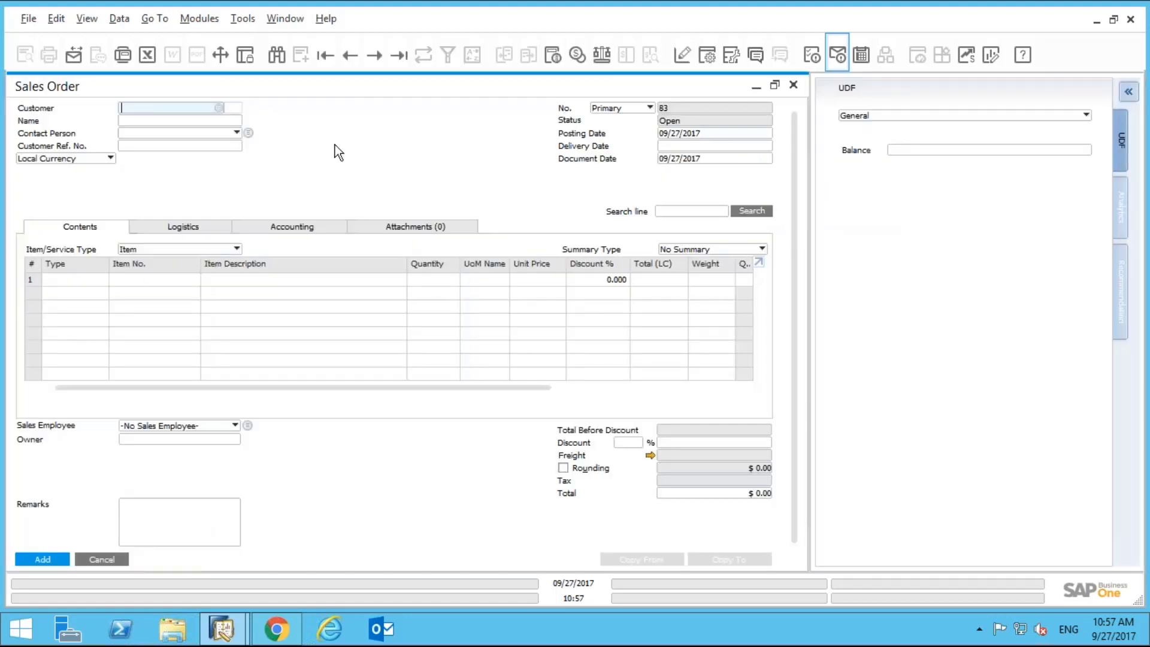
Activate the sales order's B1 validation "Line Loop - Prompt if discount is >=25" and save the change.
right_click(361, 137)
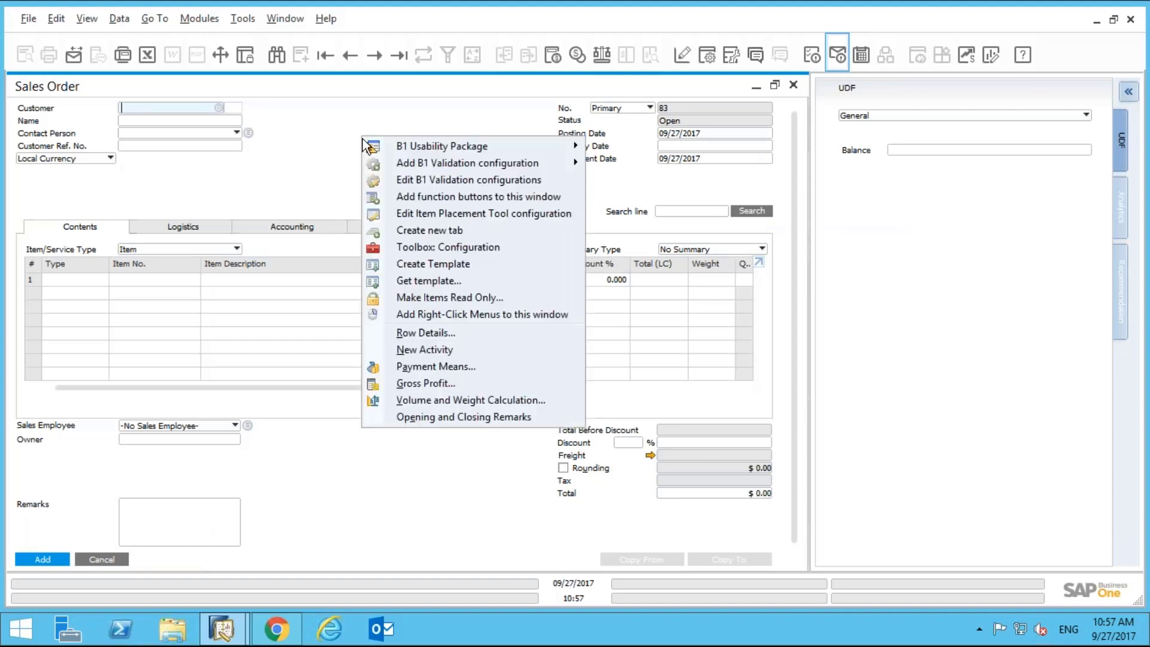
click(395, 180)
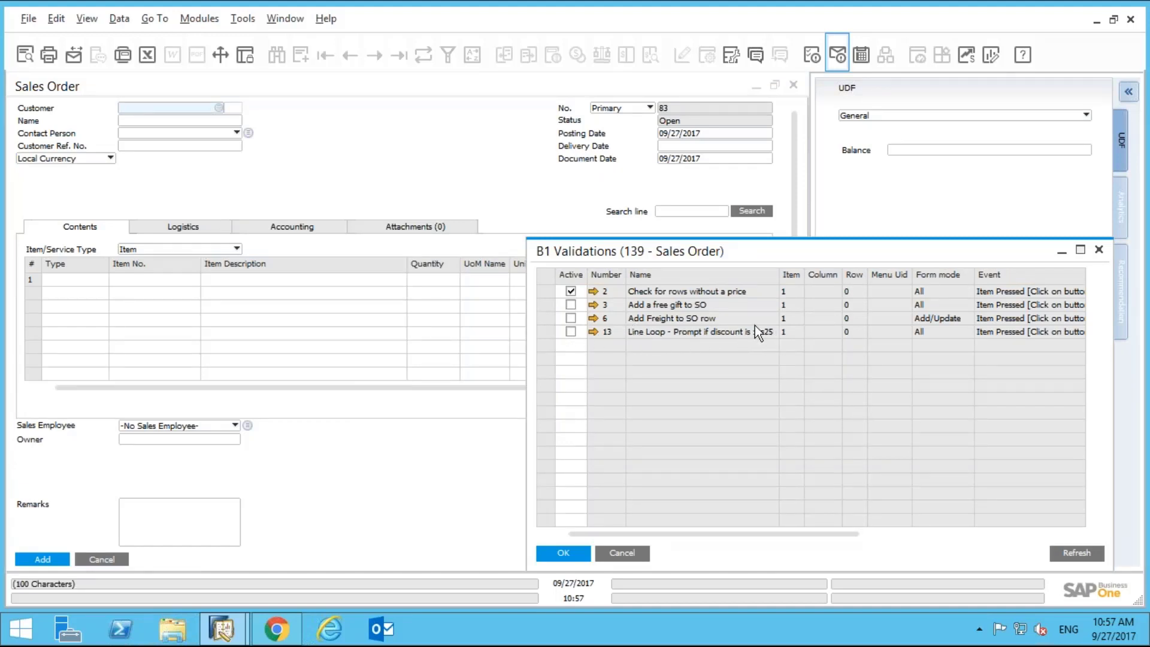
click(570, 331)
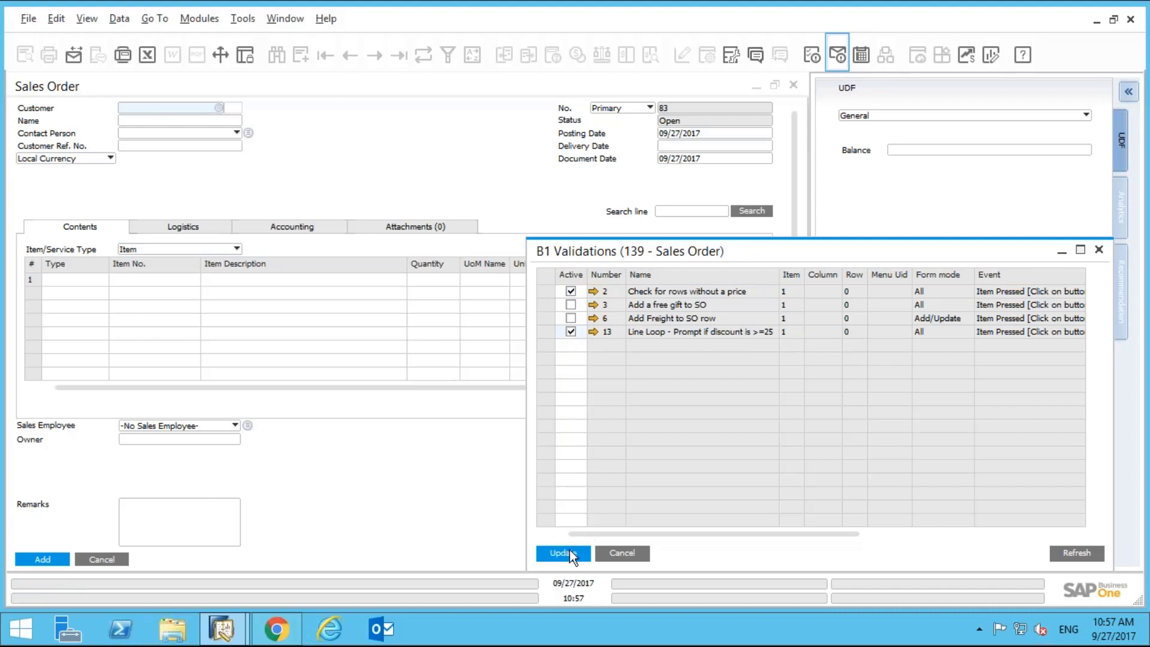
click(570, 552)
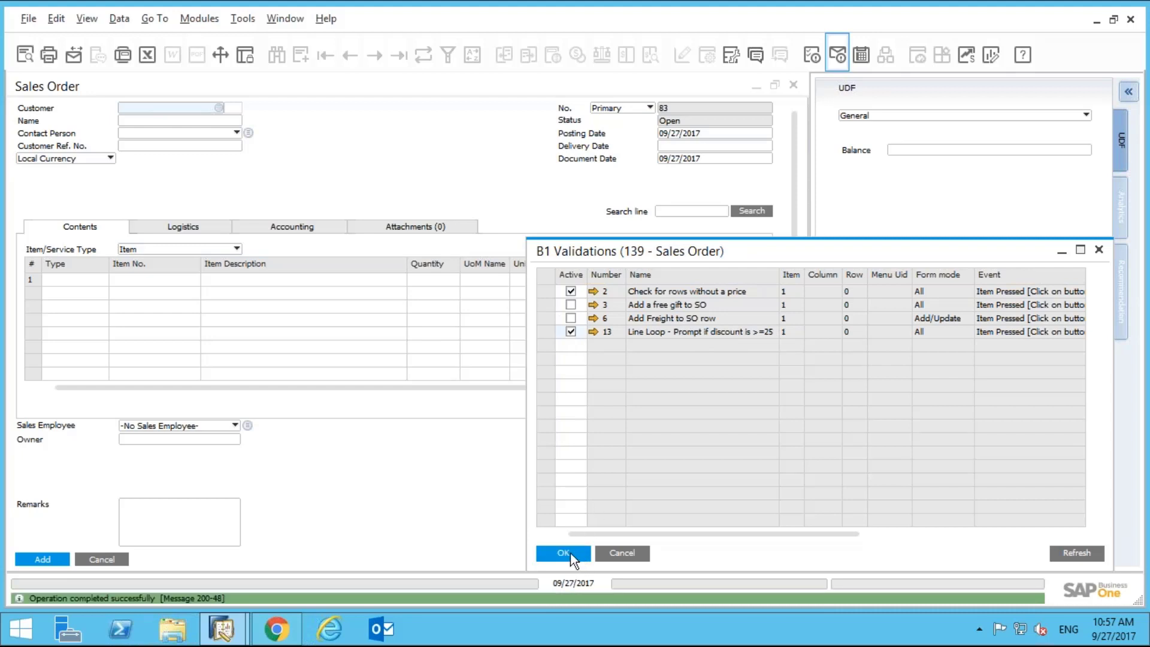
click(566, 554)
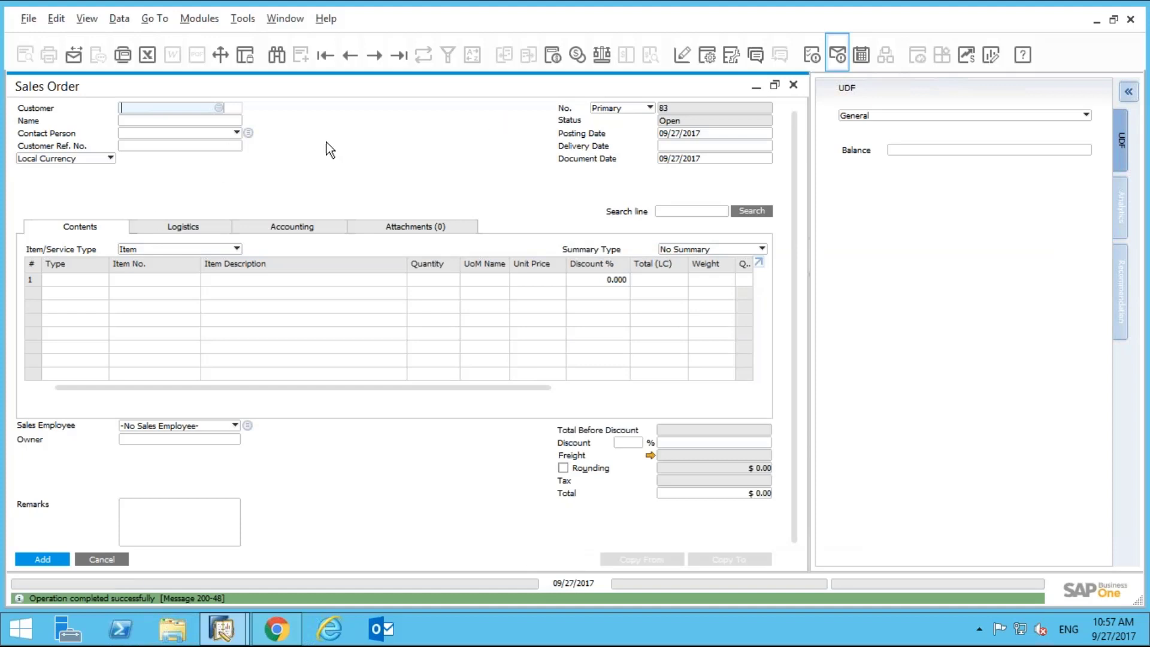
Choose Stacey's Industrial Services (C00001) as the customer of the new sales order.
key(Tab)
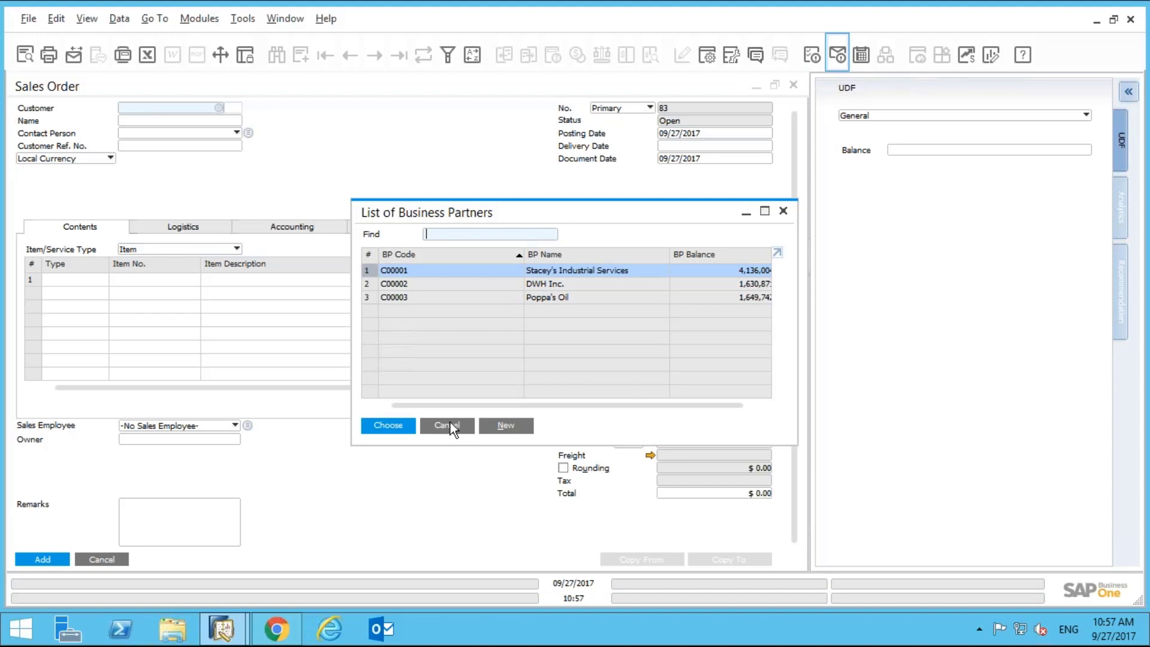
double_click(452, 269)
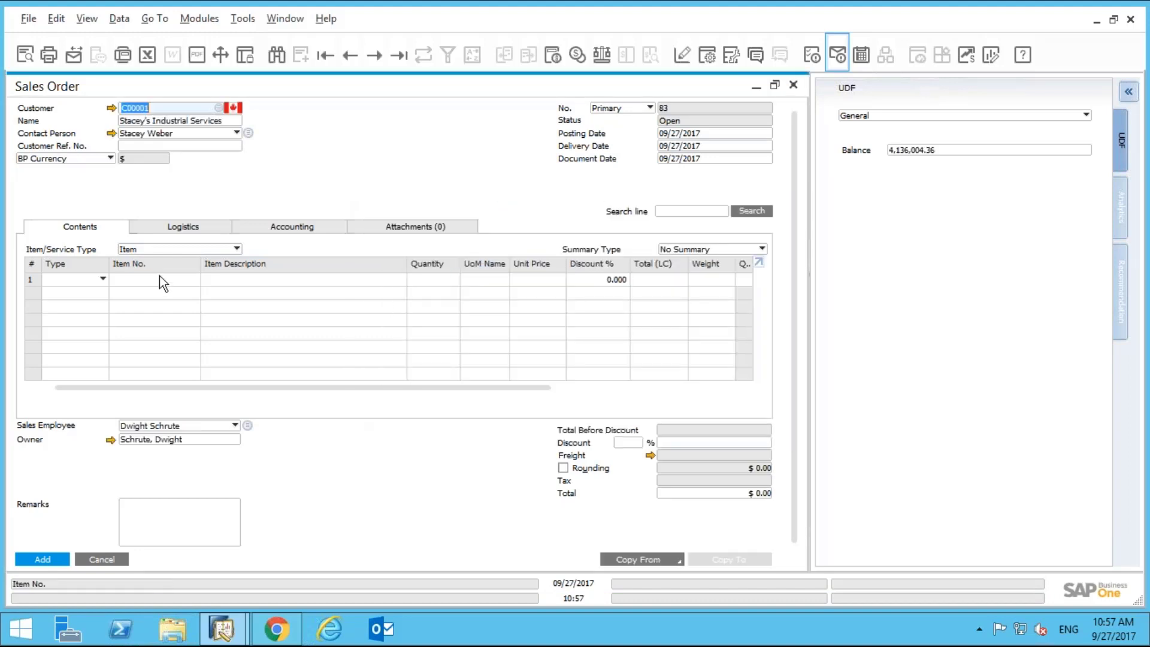
Add item MSAF500, Morgana System AF500 Digital Bookletmaking System, from the New Equipment group to the order's first line.
click(161, 277)
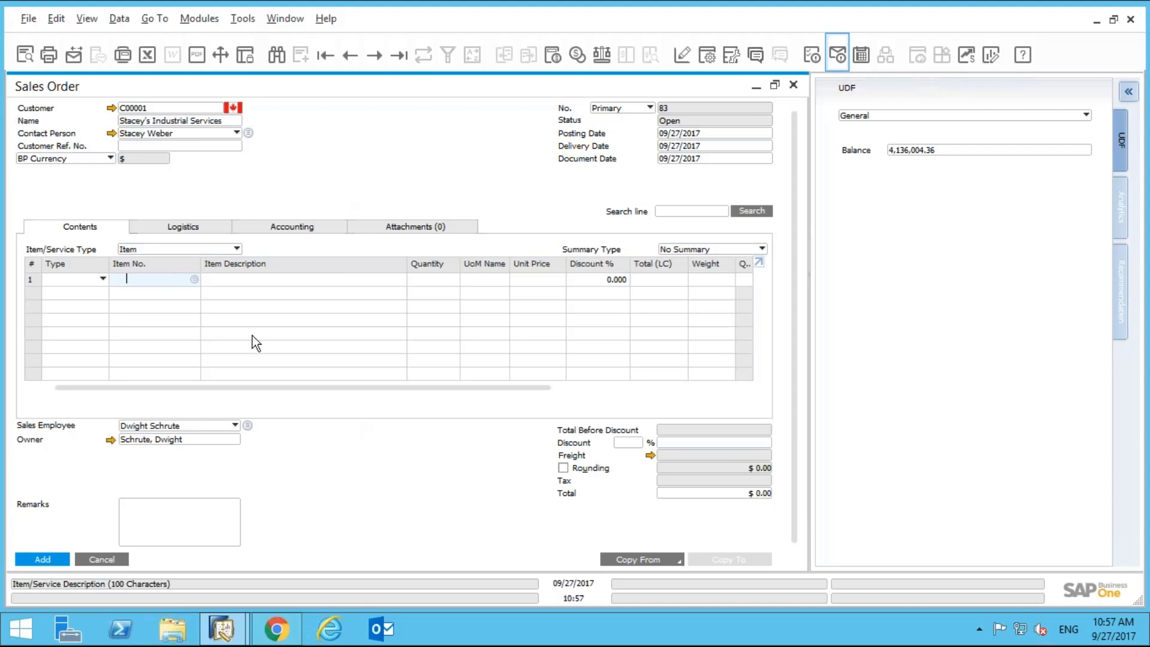
key(Tab)
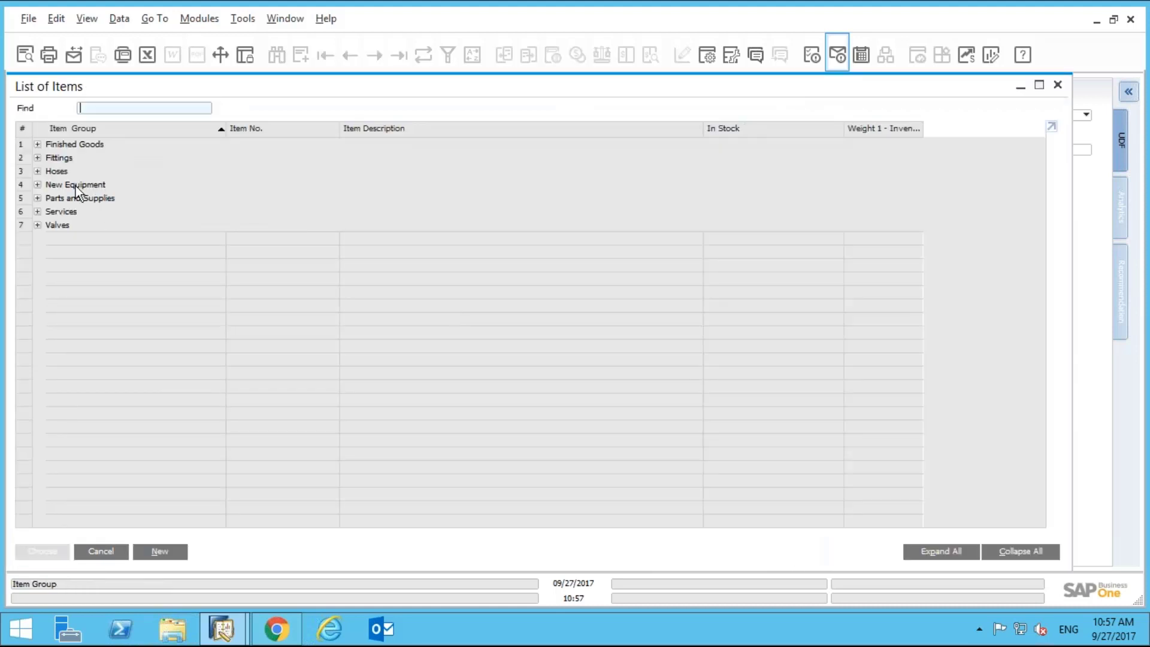
click(37, 185)
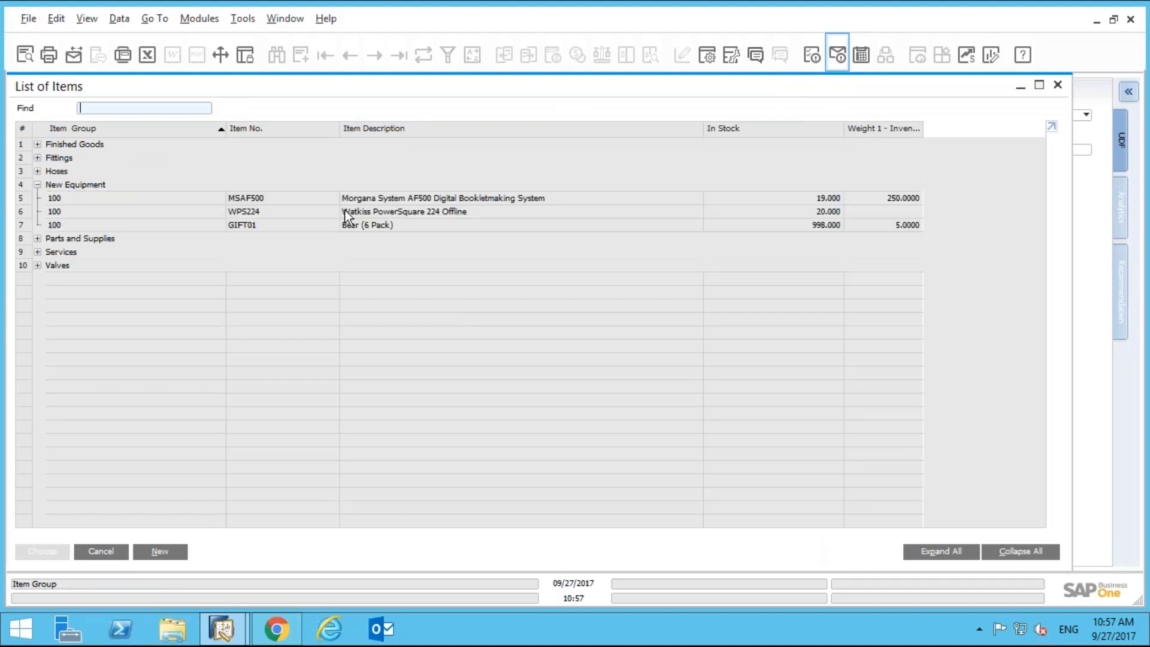
double_click(379, 200)
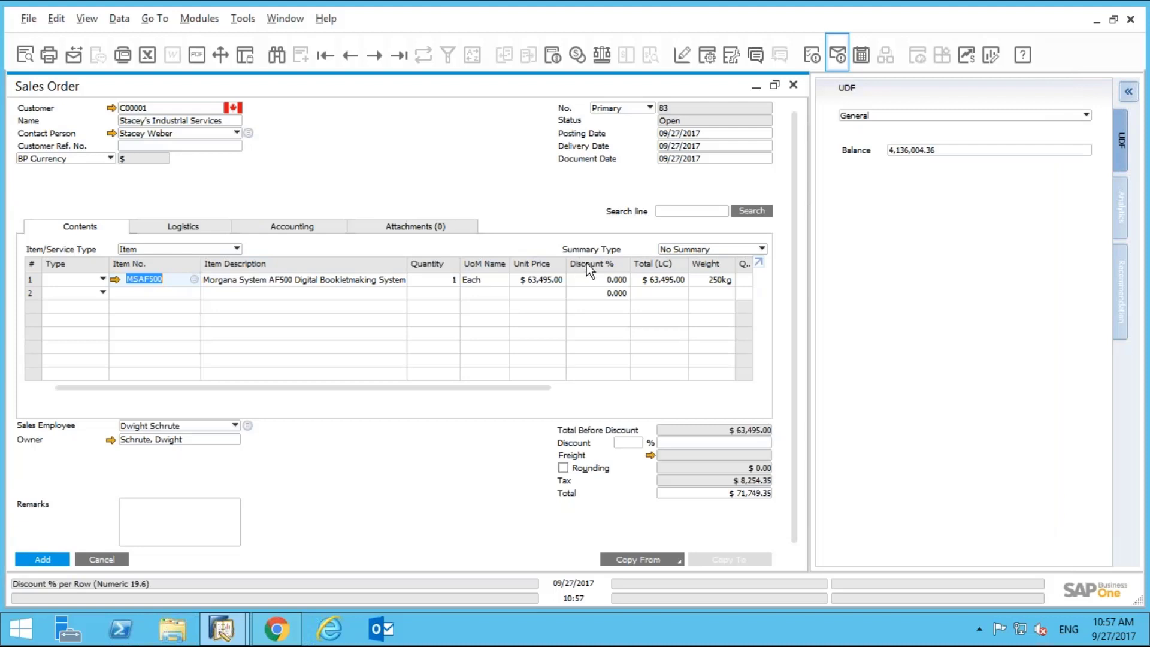
Give the MSAF500 line a 30% discount, try to add the order, and dismiss the resulting message.
click(598, 280)
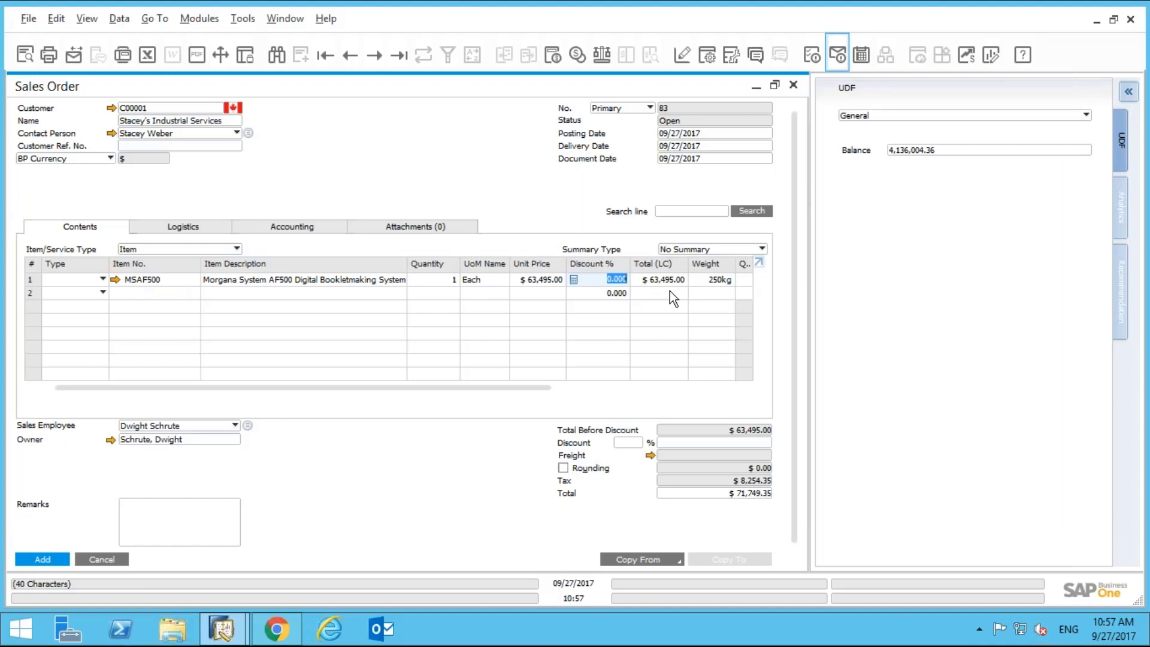
text(30)
click(50, 560)
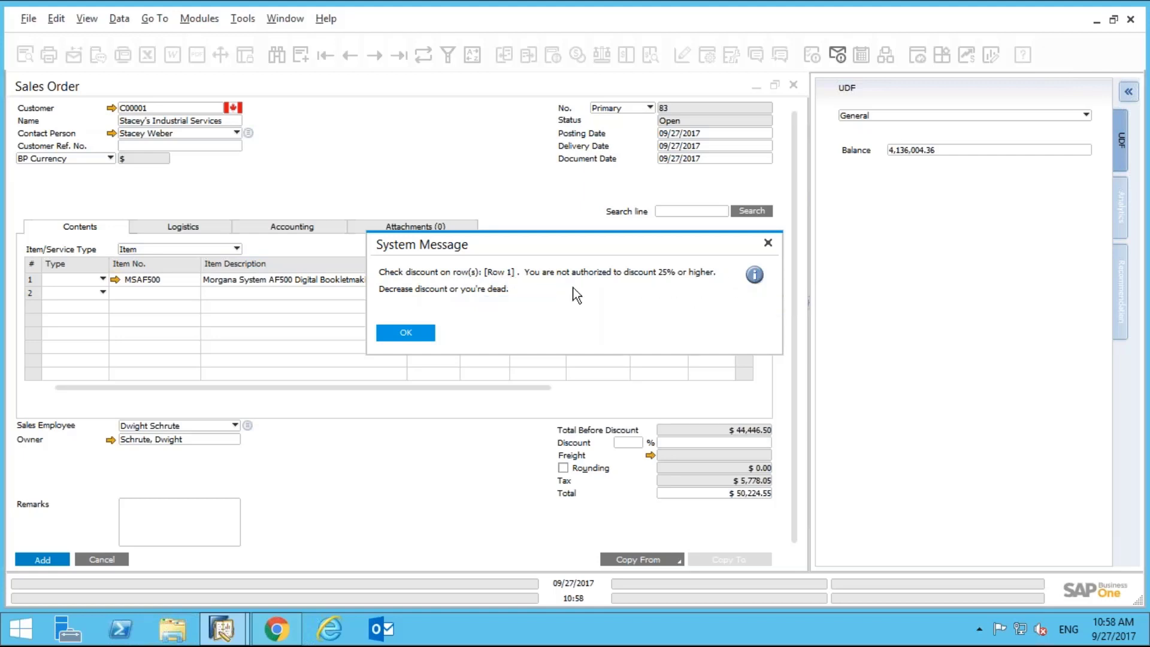
click(419, 333)
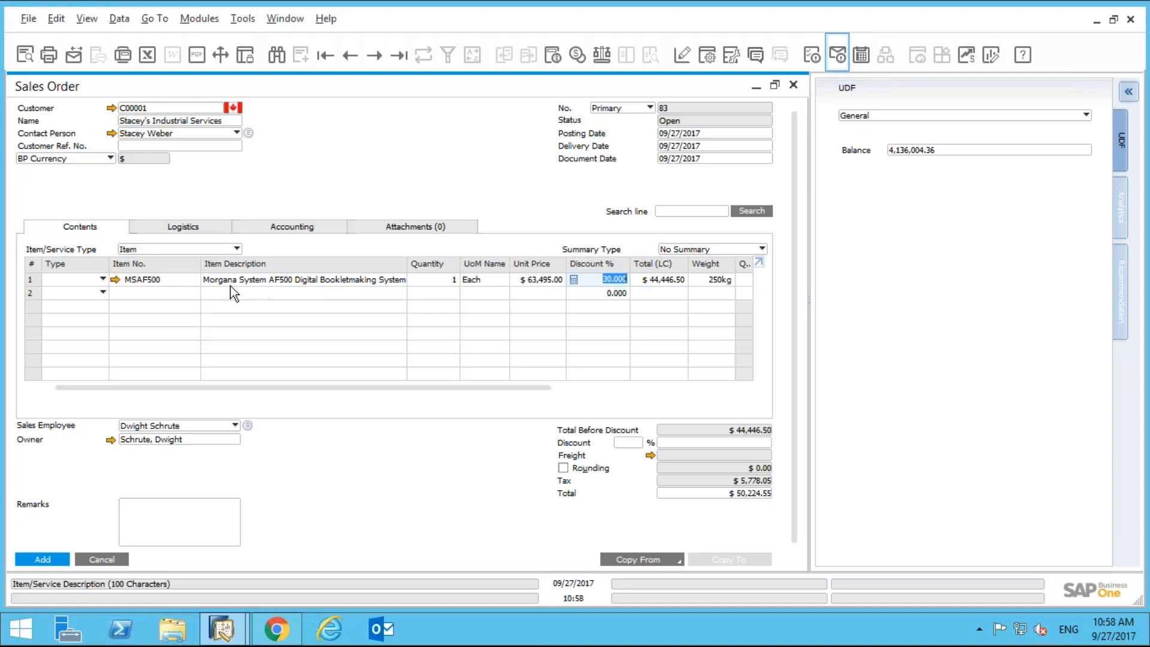
Add item ST120UACR300, Kanaflex Vapour Recovery Hose, from the Hoses group to the order's second line.
click(179, 294)
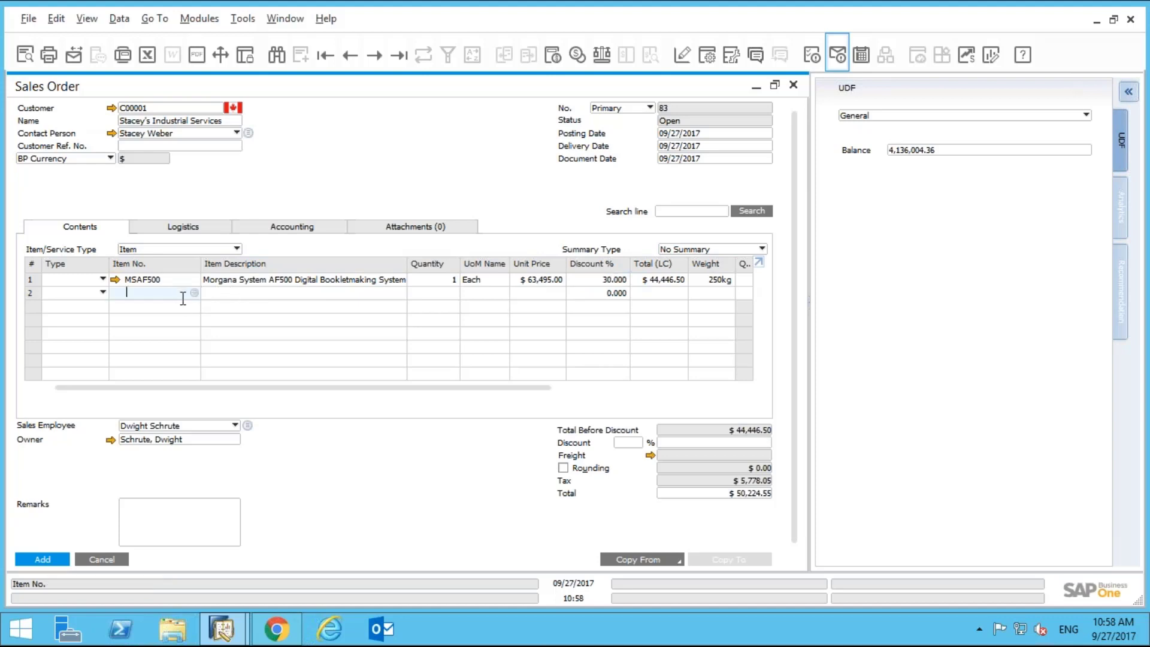
key(Tab)
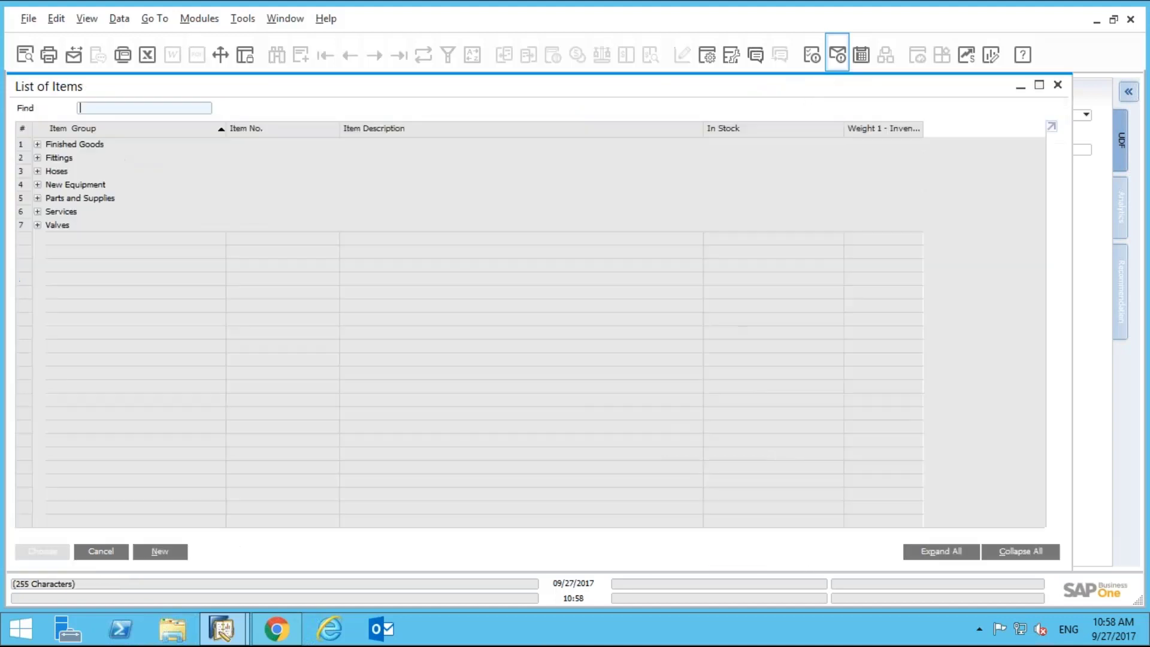
click(37, 171)
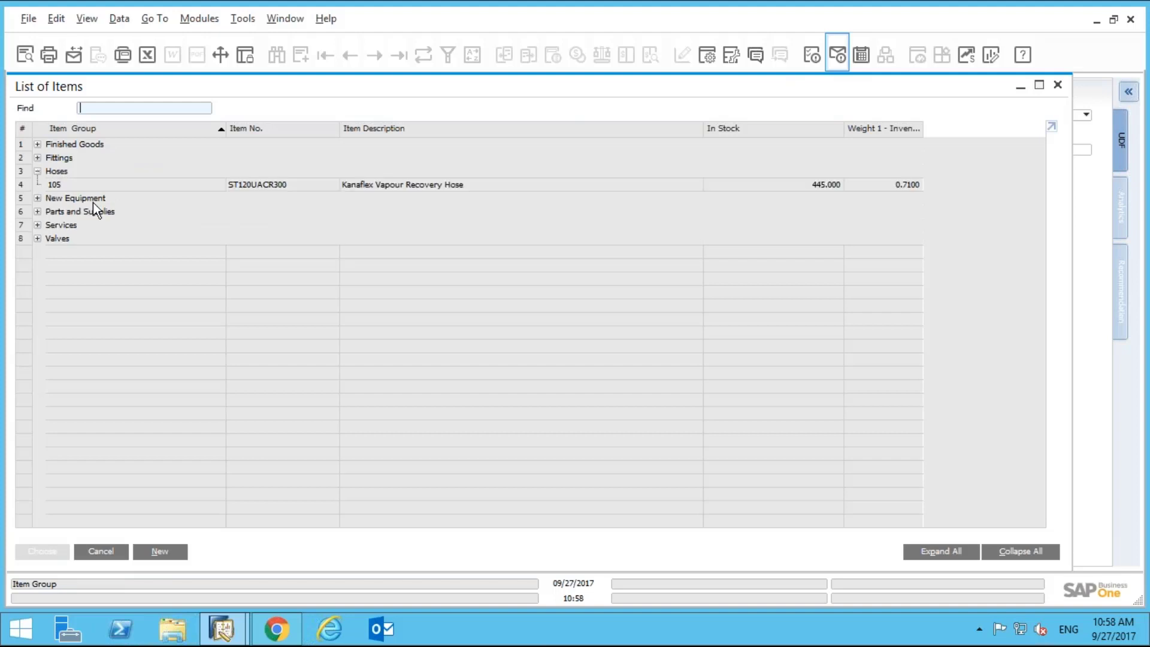
double_click(159, 184)
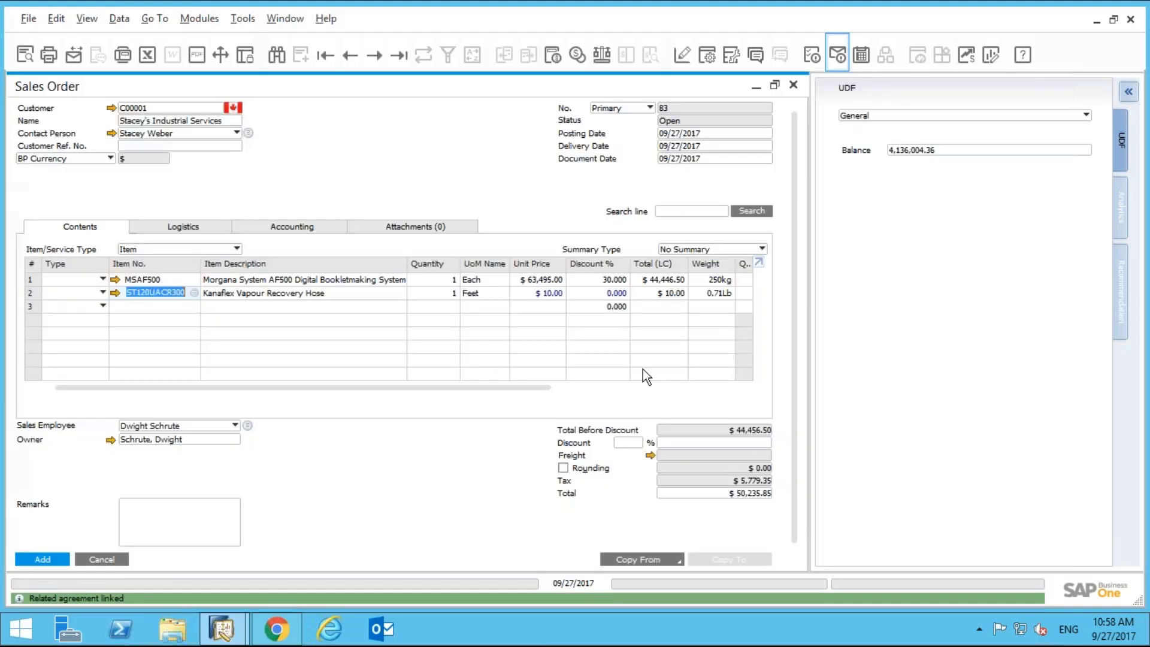
Give the Kanaflex hose line a 30% discount, try to add the order, and dismiss the resulting message.
click(610, 293)
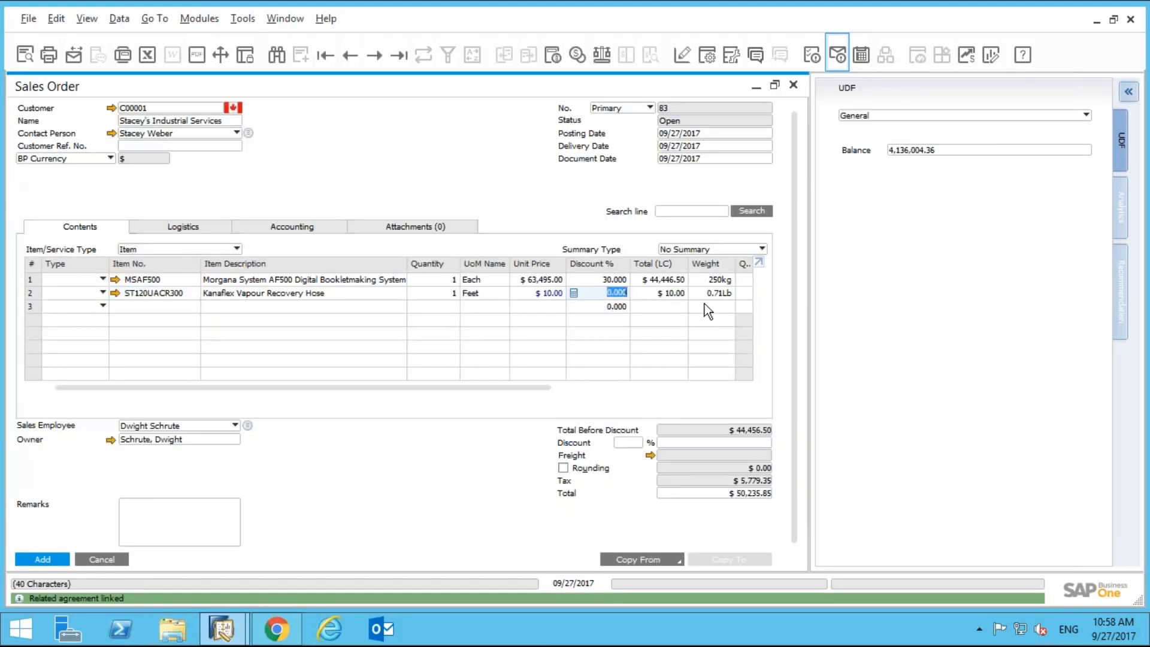
text(30)
key(Tab)
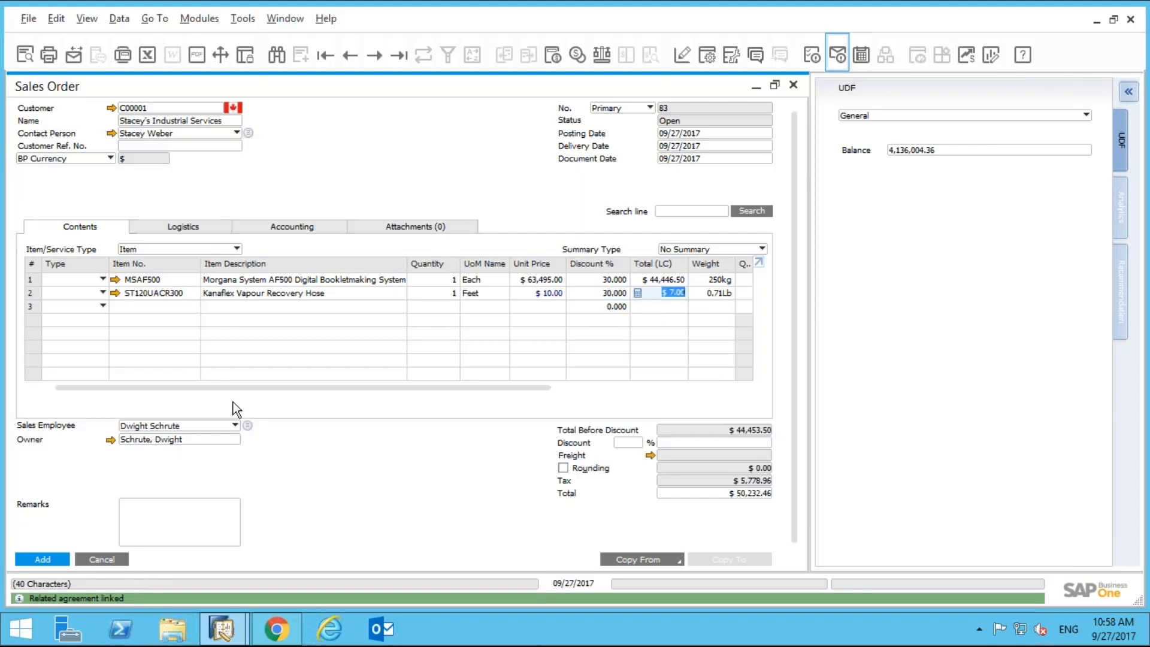
click(27, 560)
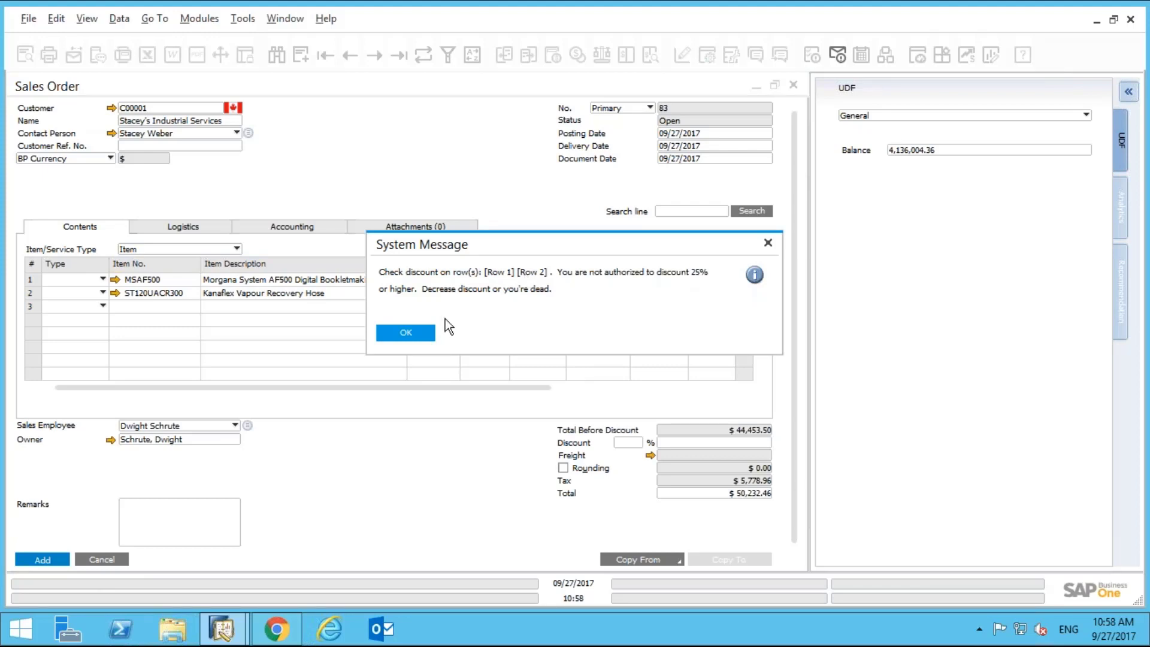
click(406, 333)
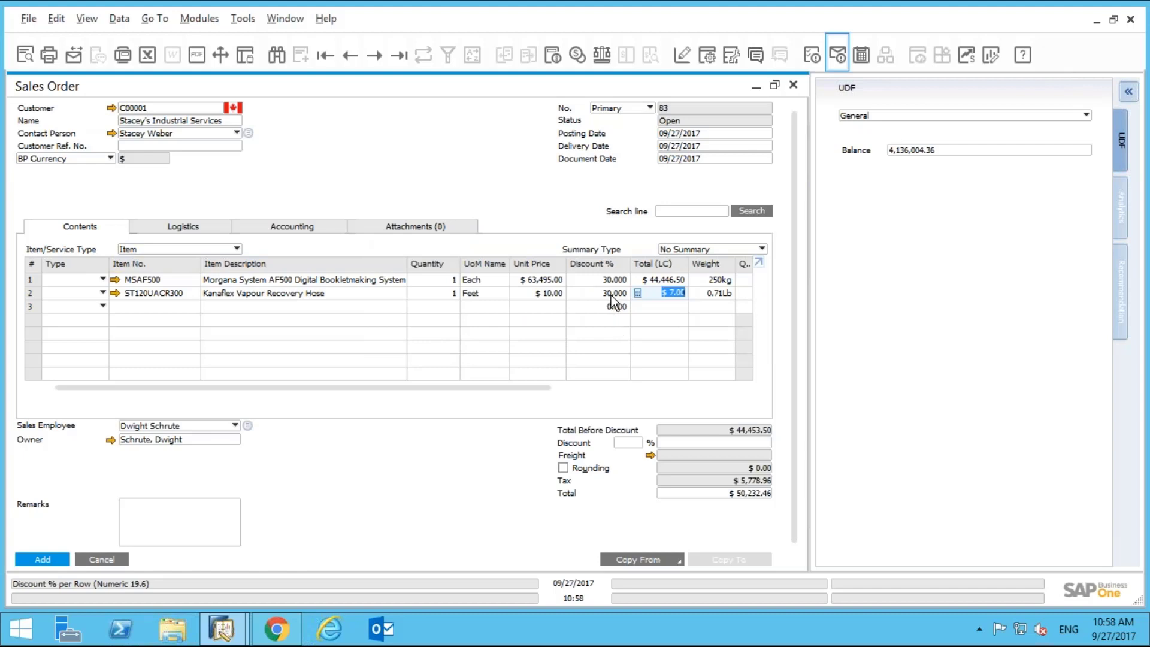
Set the discounts to 0% on the Kanaflex hose line and 10% on the MSAF500 line, and add the sales order.
click(615, 293)
text(0)
key(Tab)
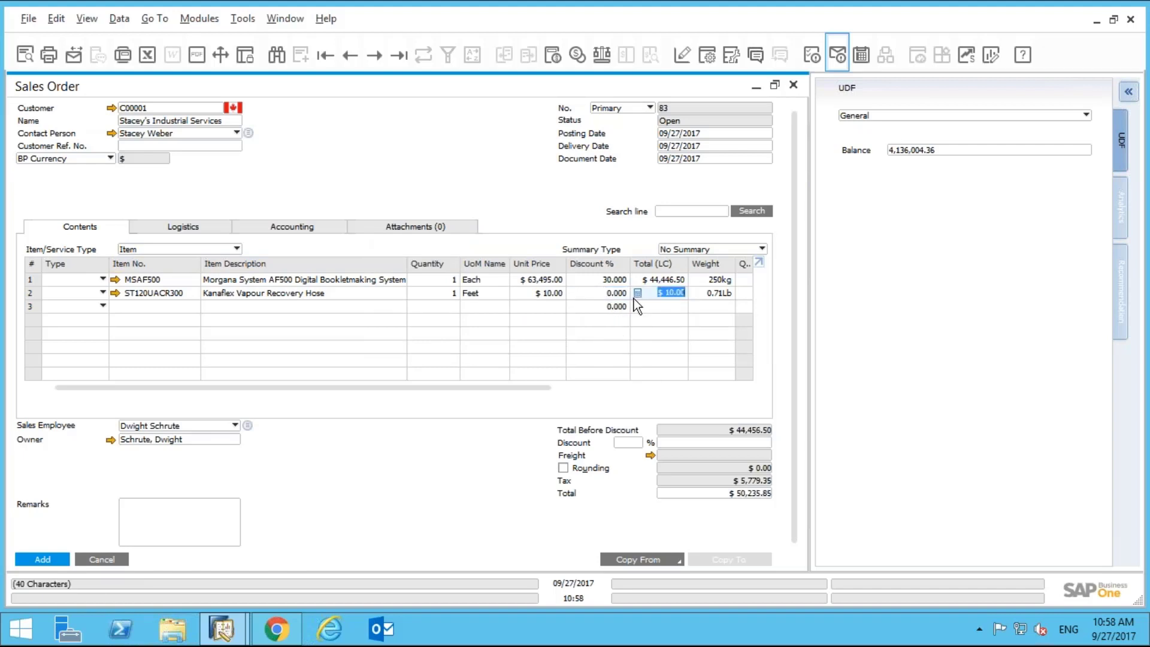
click(615, 280)
text(10)
key(Tab)
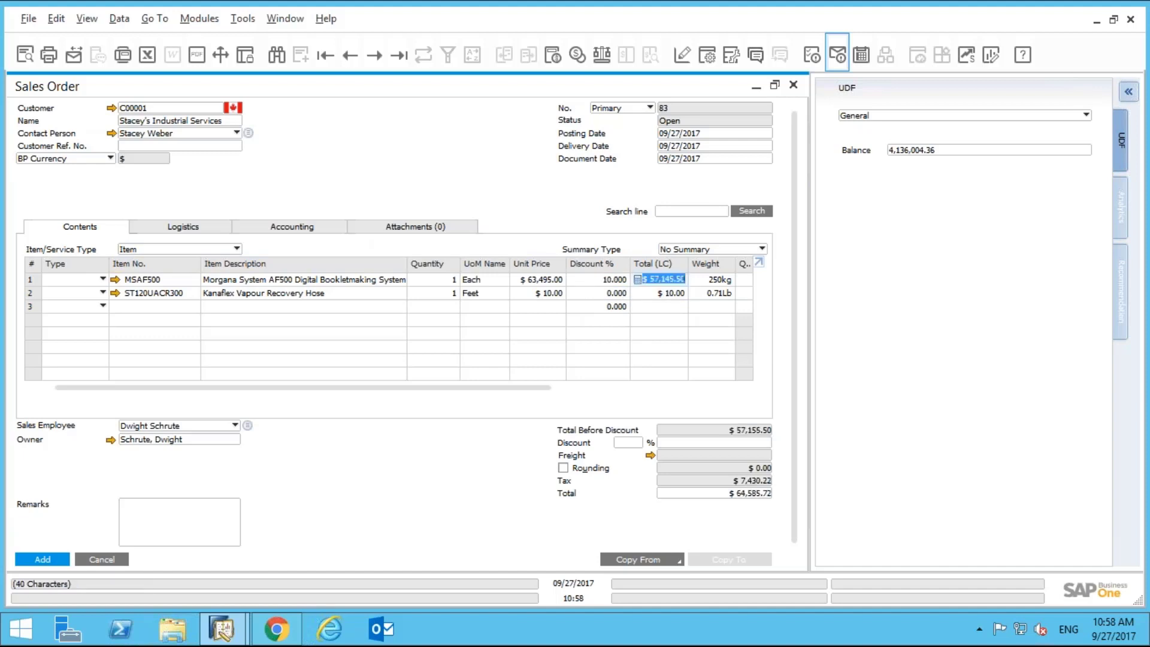
click(39, 558)
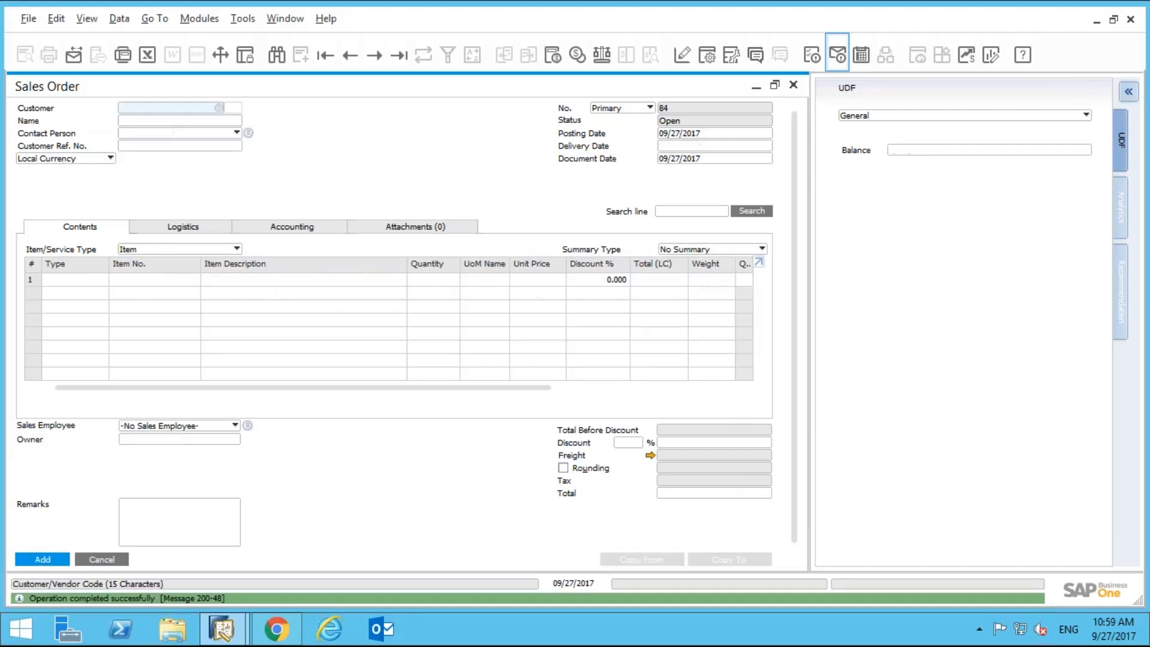
Bring back the sales order just added and review its B1 validation configurations.
key(ctrl+Page_Up)
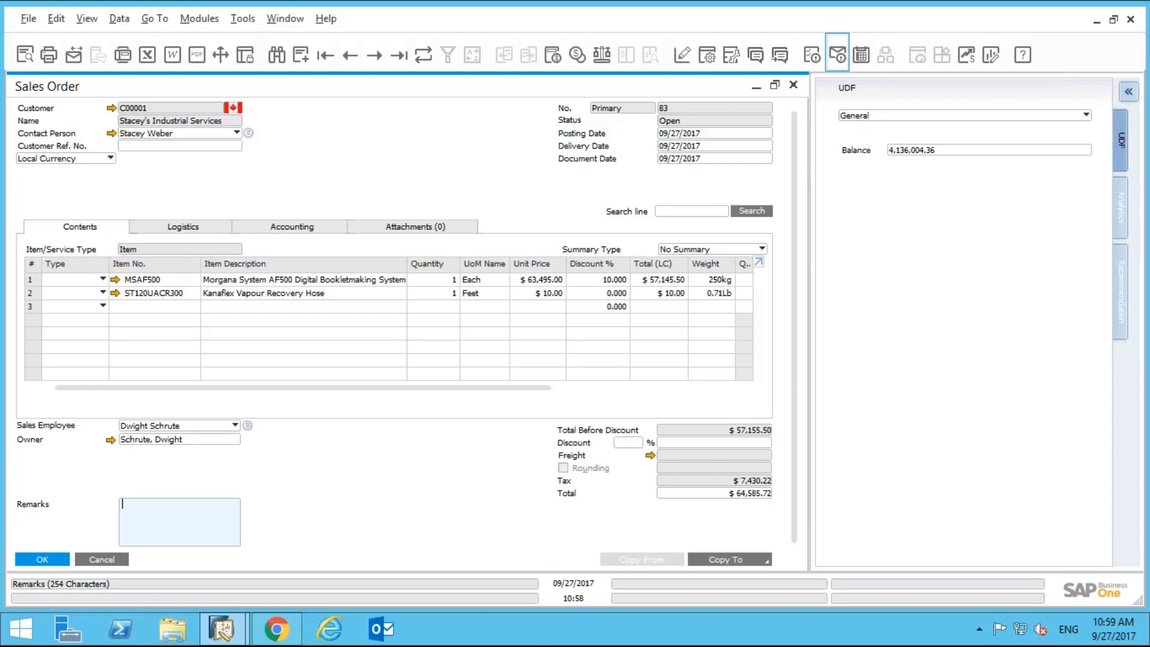
right_click(420, 188)
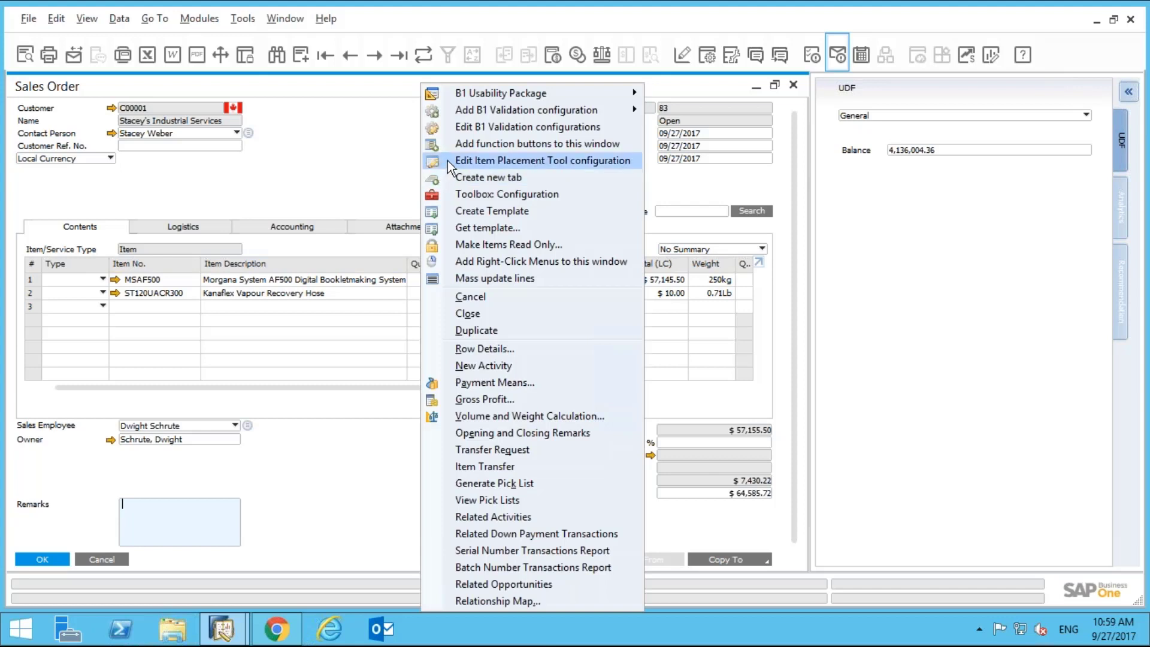
click(462, 128)
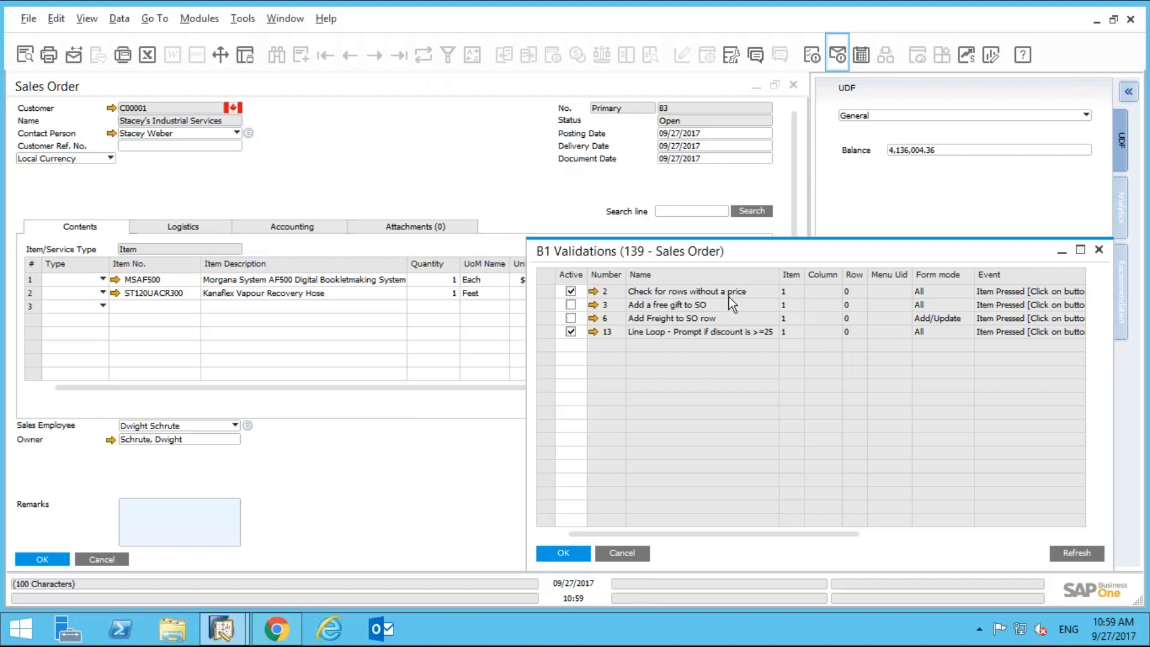
click(622, 552)
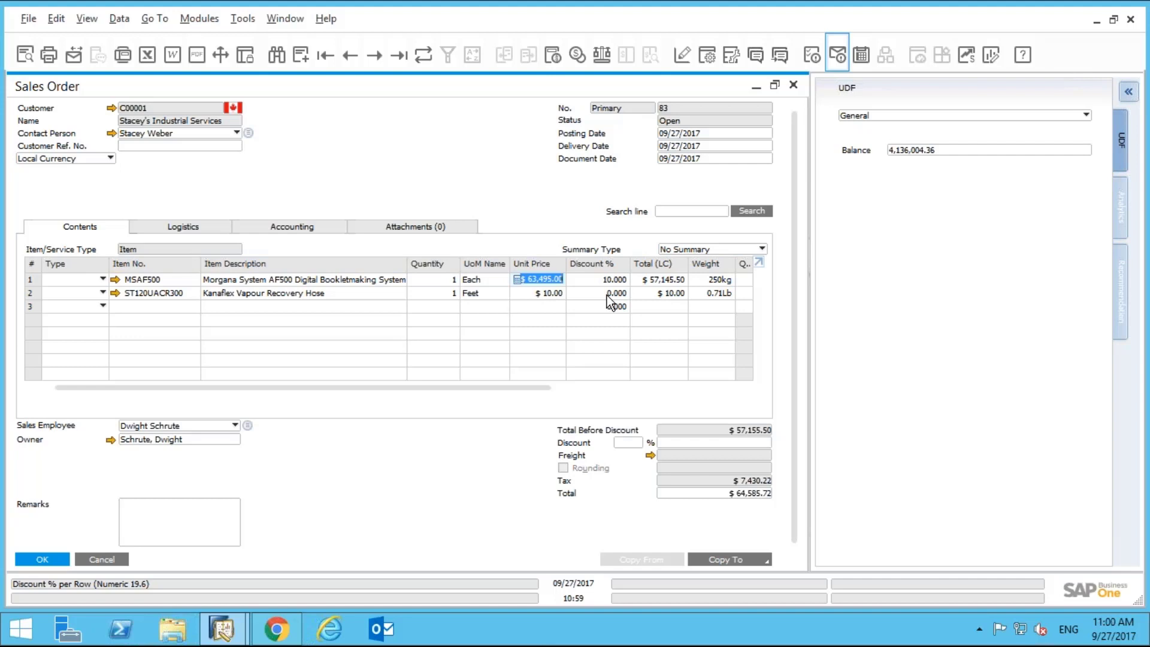
Set the MSAF500 line's unit price to 0, try to update the order, and decline to proceed without a price.
text(0)
key(Tab)
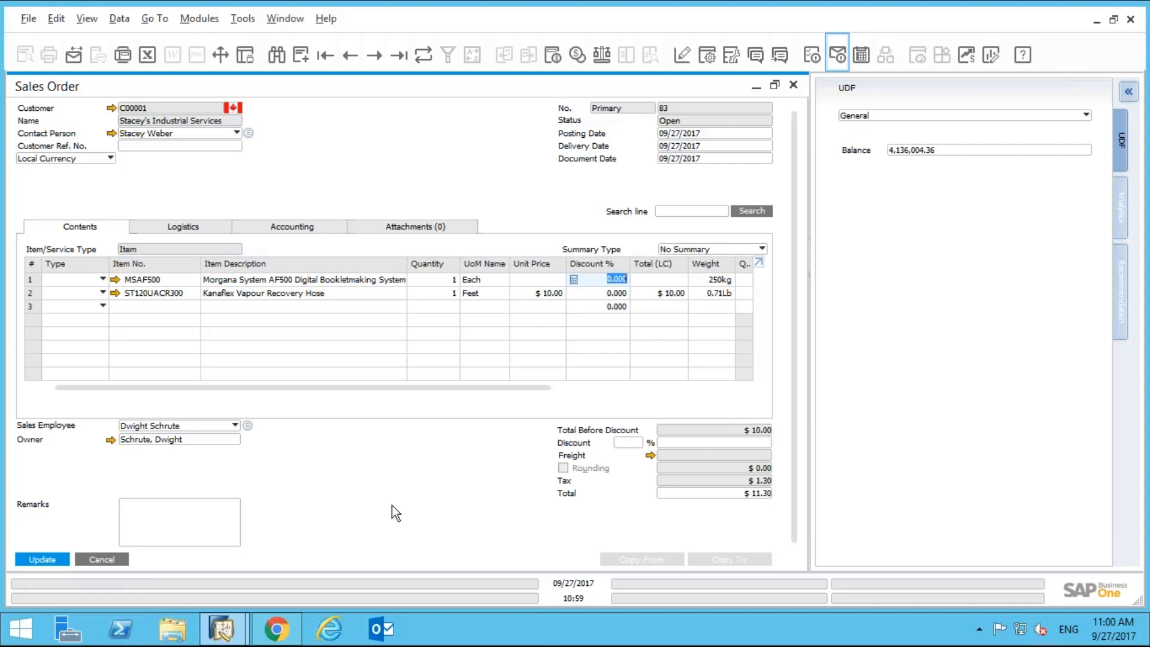
click(27, 559)
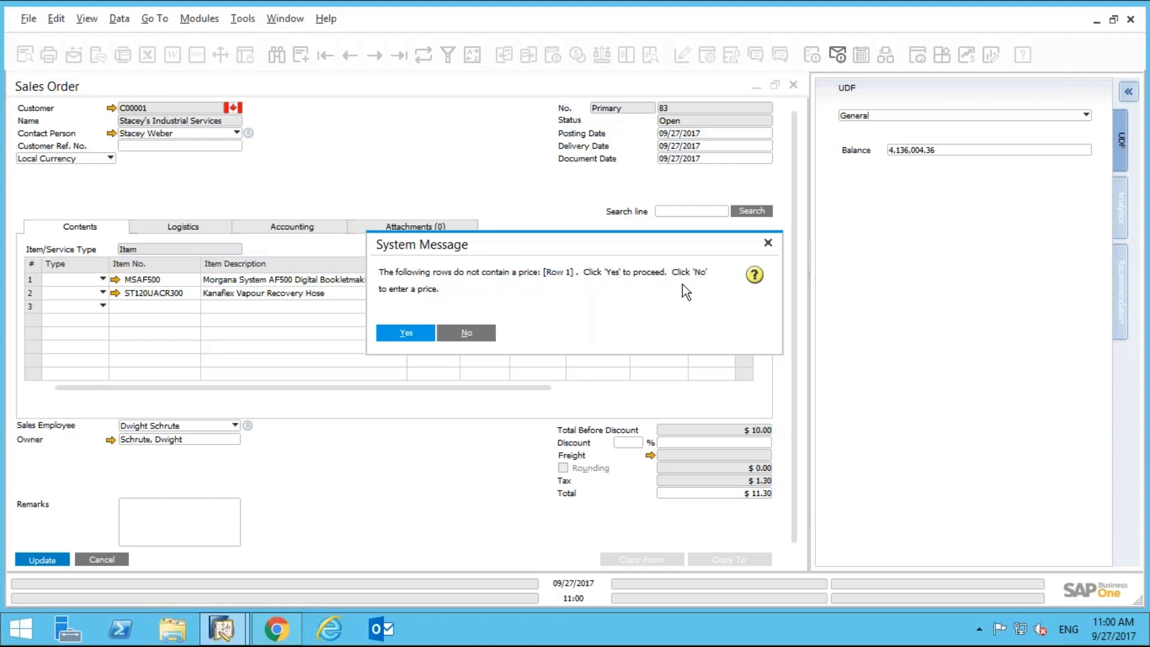
click(472, 333)
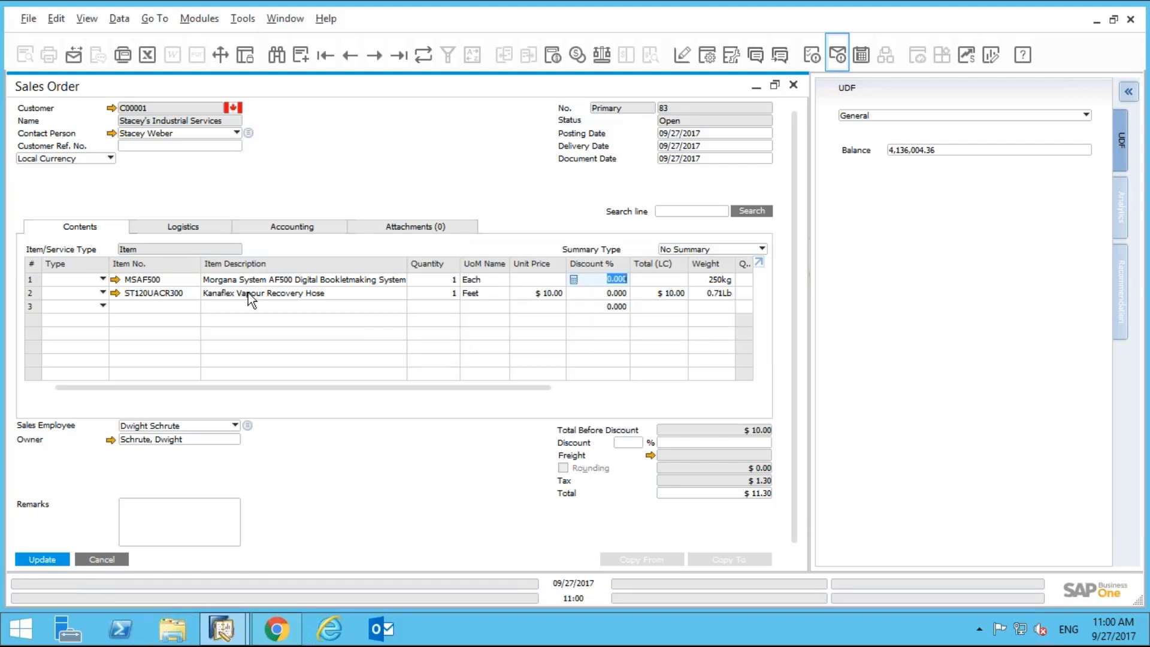
Set the MSAF500 line's unit price to 64000 and update the sales order.
click(545, 282)
text(64000)
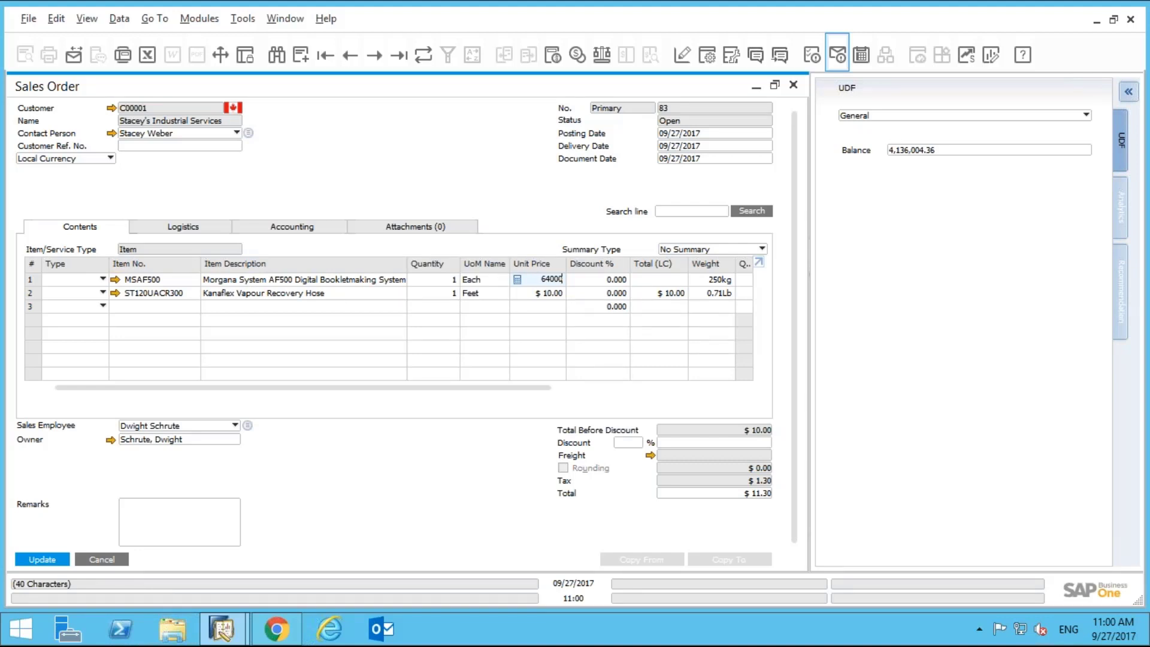
key(Tab)
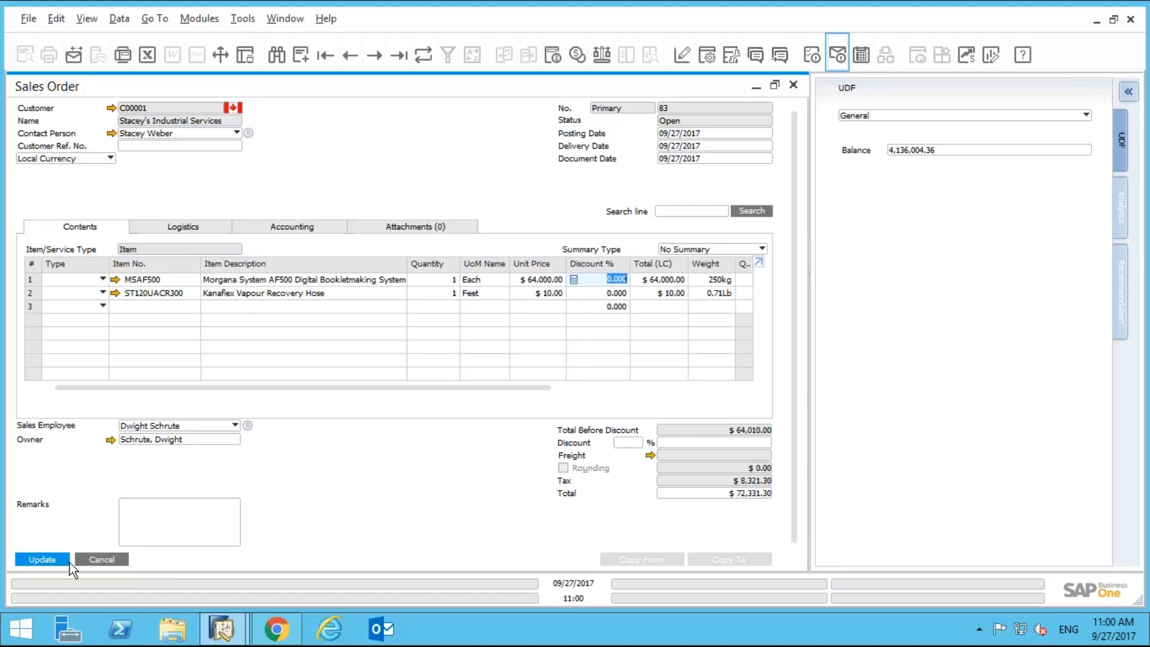
click(49, 563)
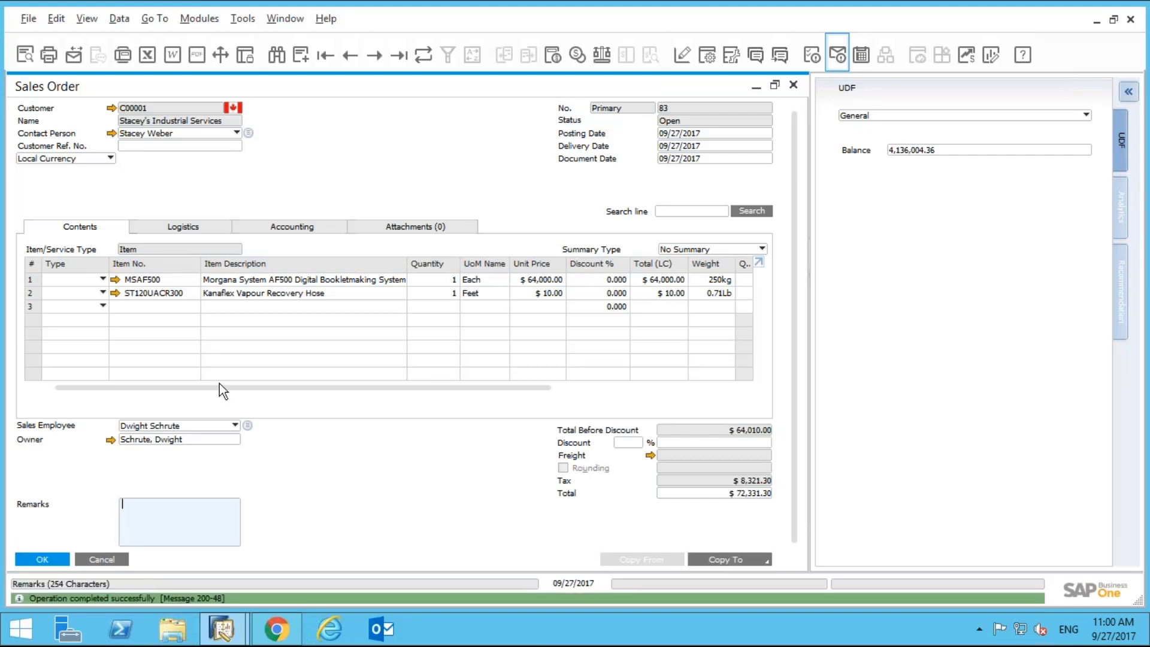
Activate the sales order's B1 validation "Add Freight to SO row" and save the change.
right_click(476, 151)
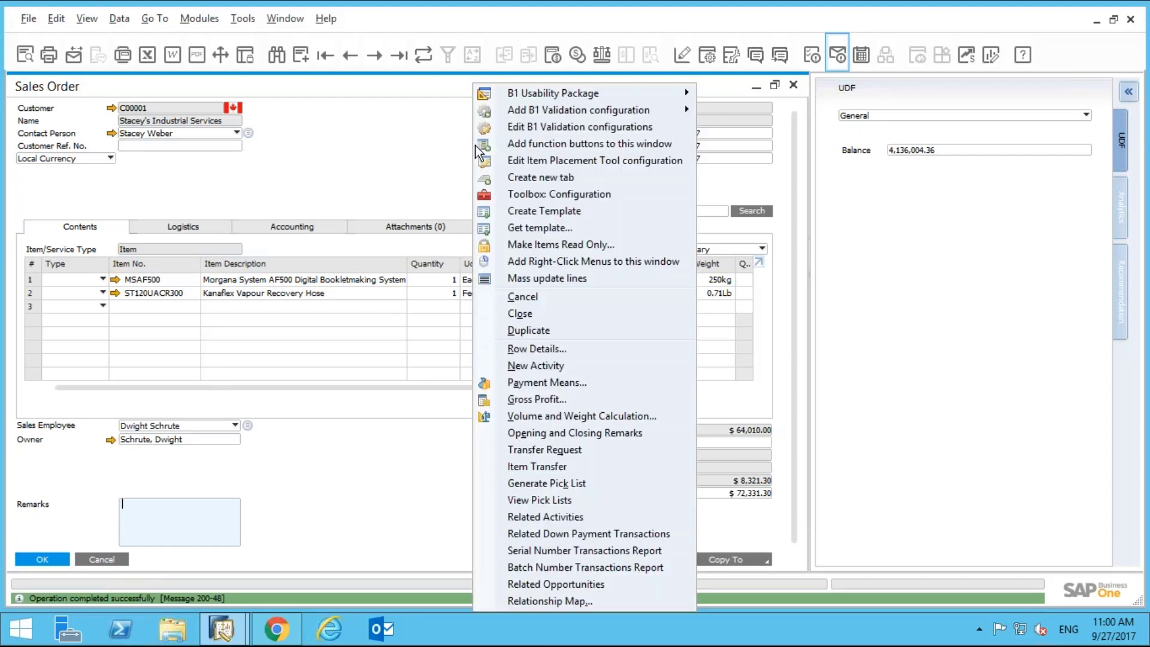
click(518, 127)
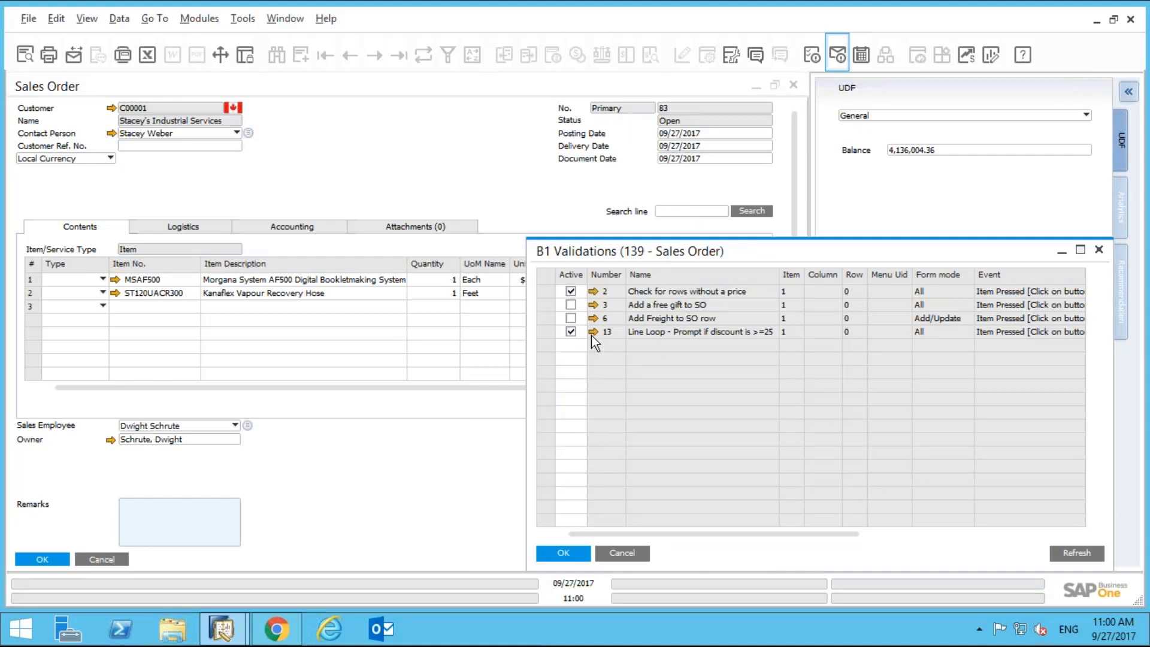
click(570, 318)
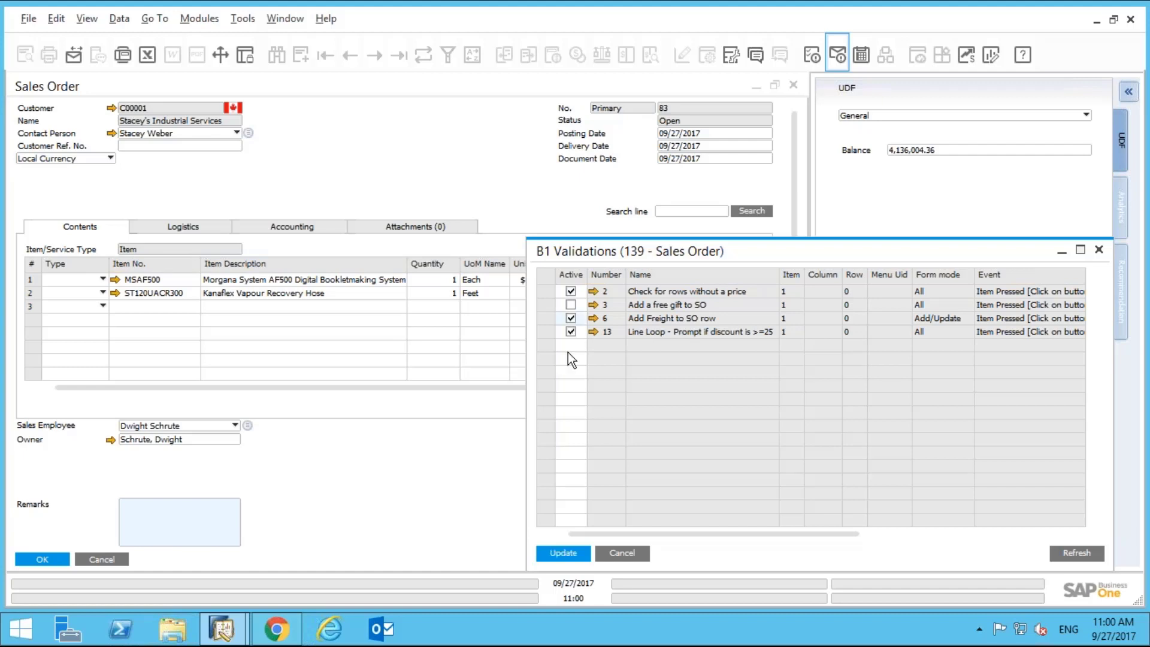
click(559, 551)
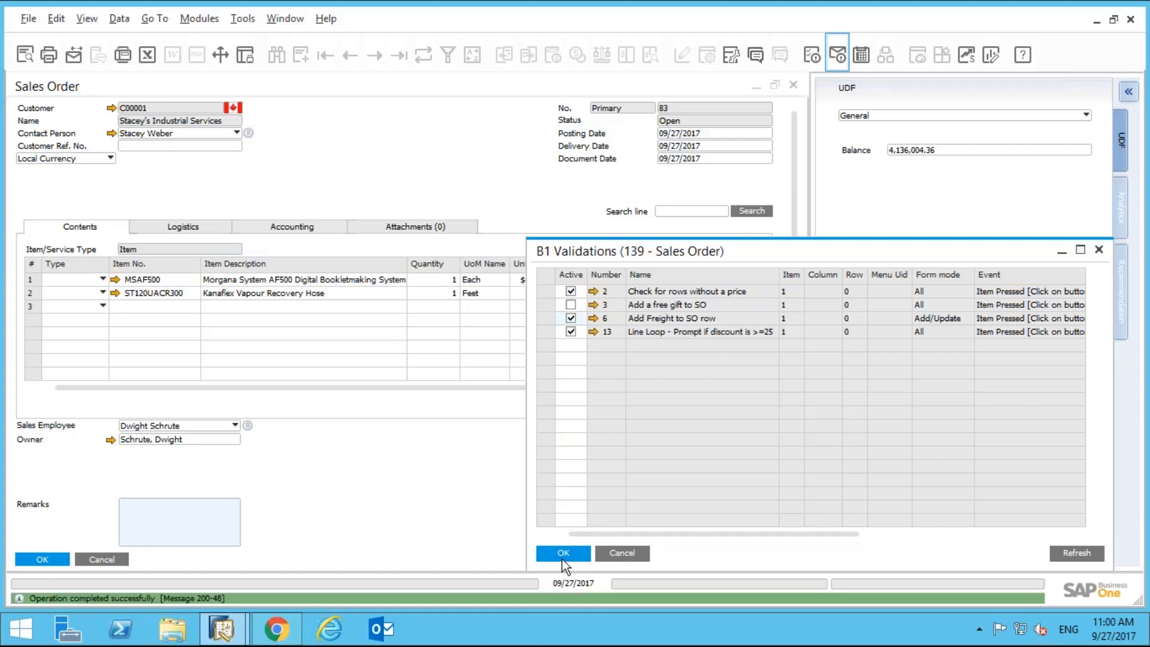
click(562, 557)
Delete the MSAF500 Morgana System line from the sales order.
click(239, 278)
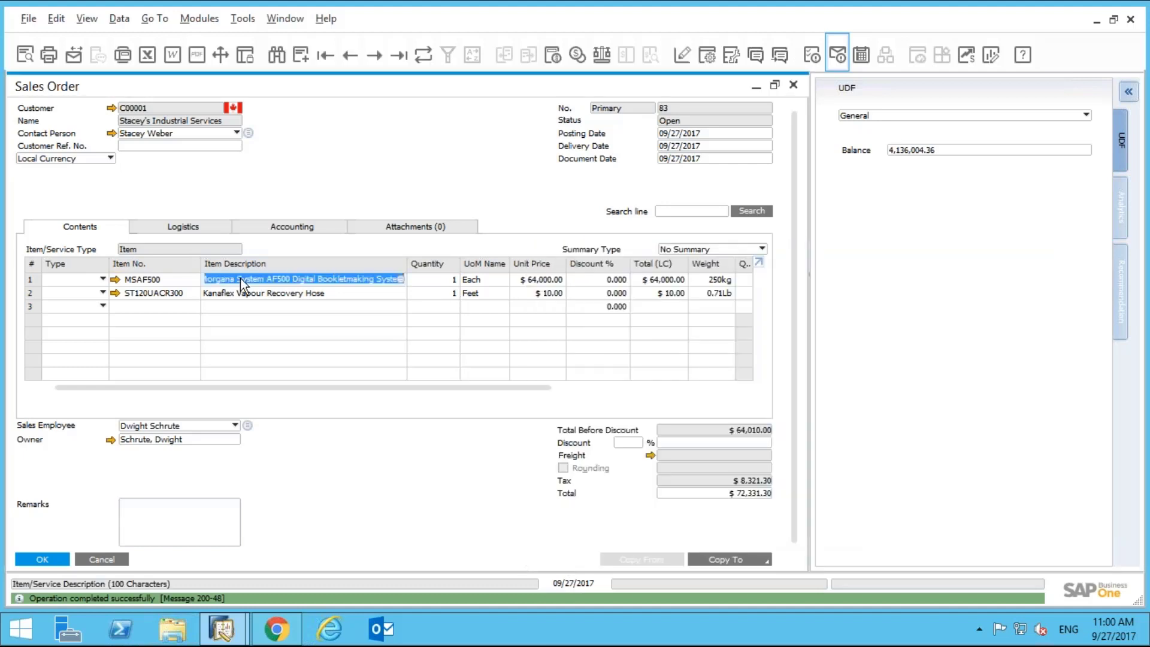
right_click(239, 278)
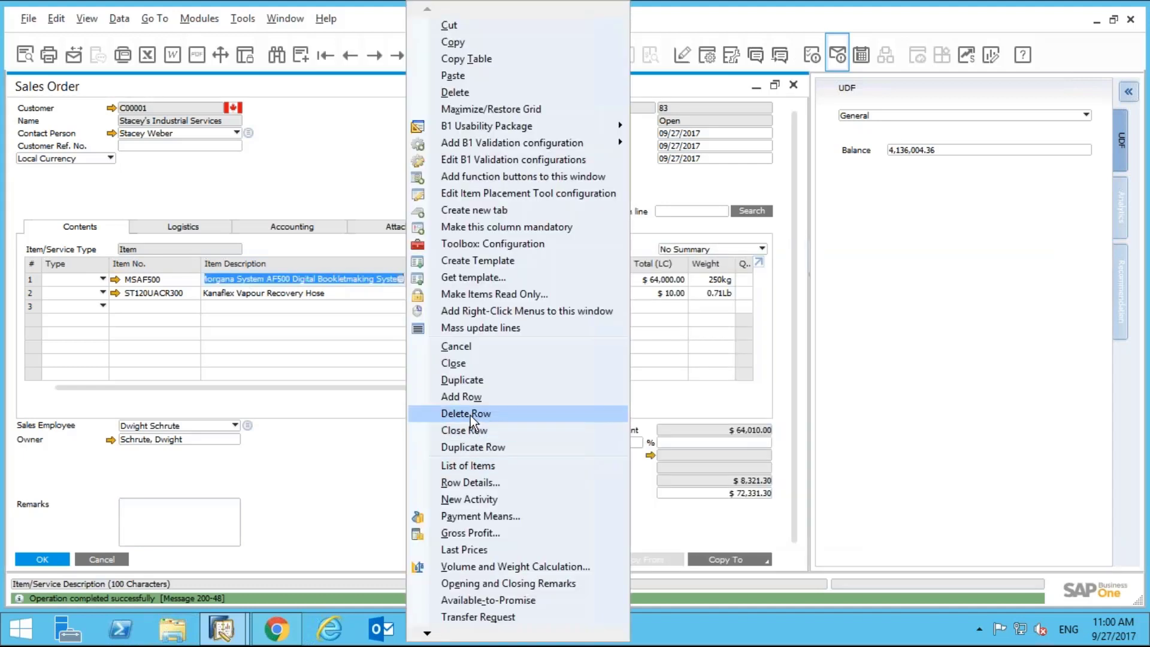
click(470, 415)
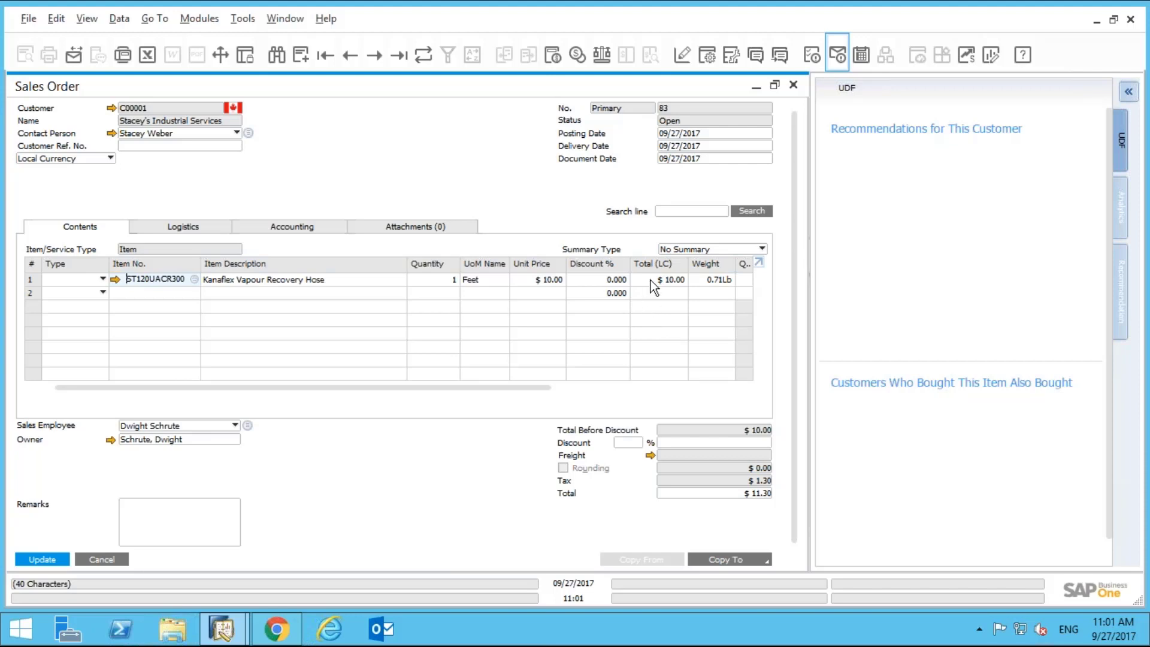
Update the sales order and accept adding the freight charge for weight under 100 kg.
click(39, 559)
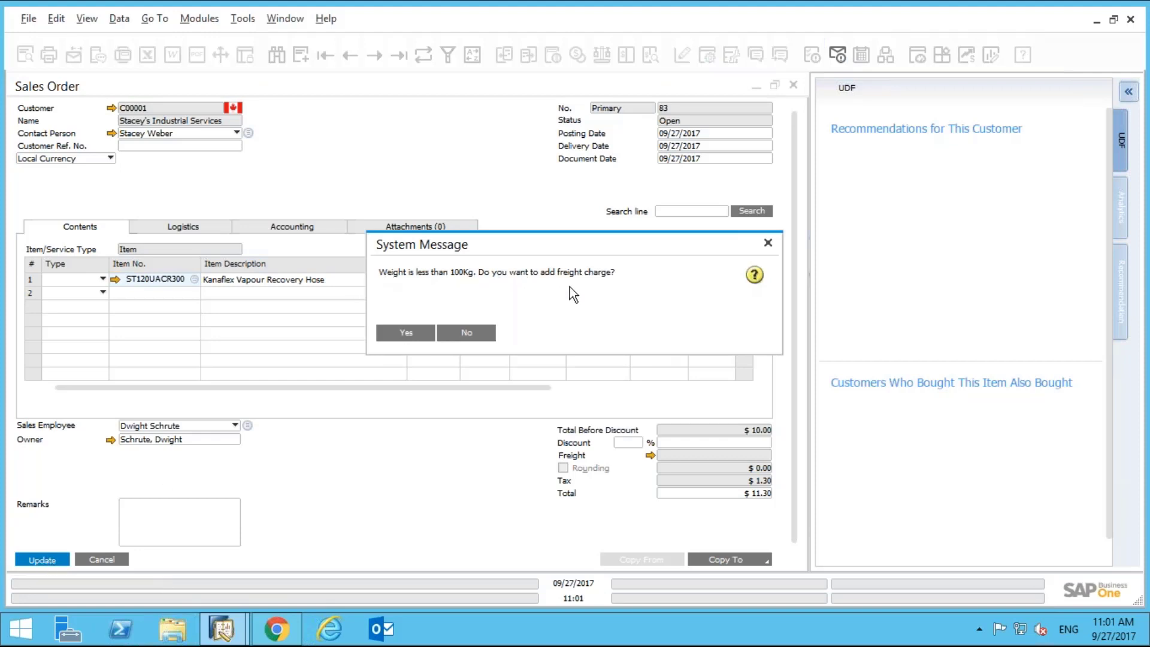
click(415, 330)
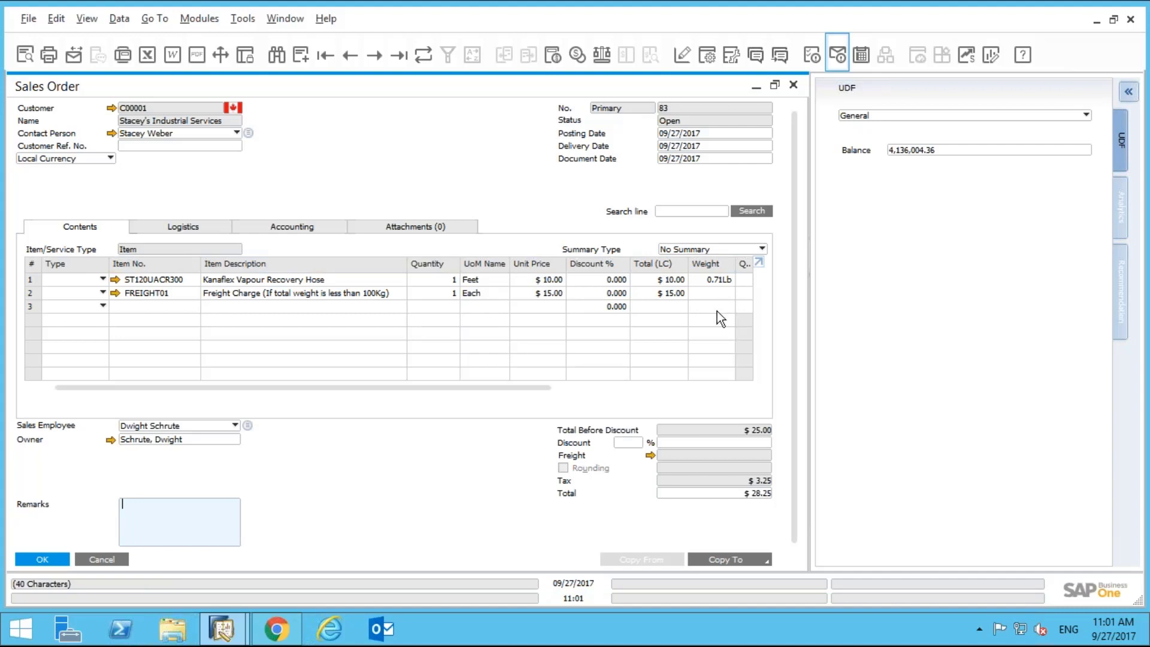
right_click(369, 145)
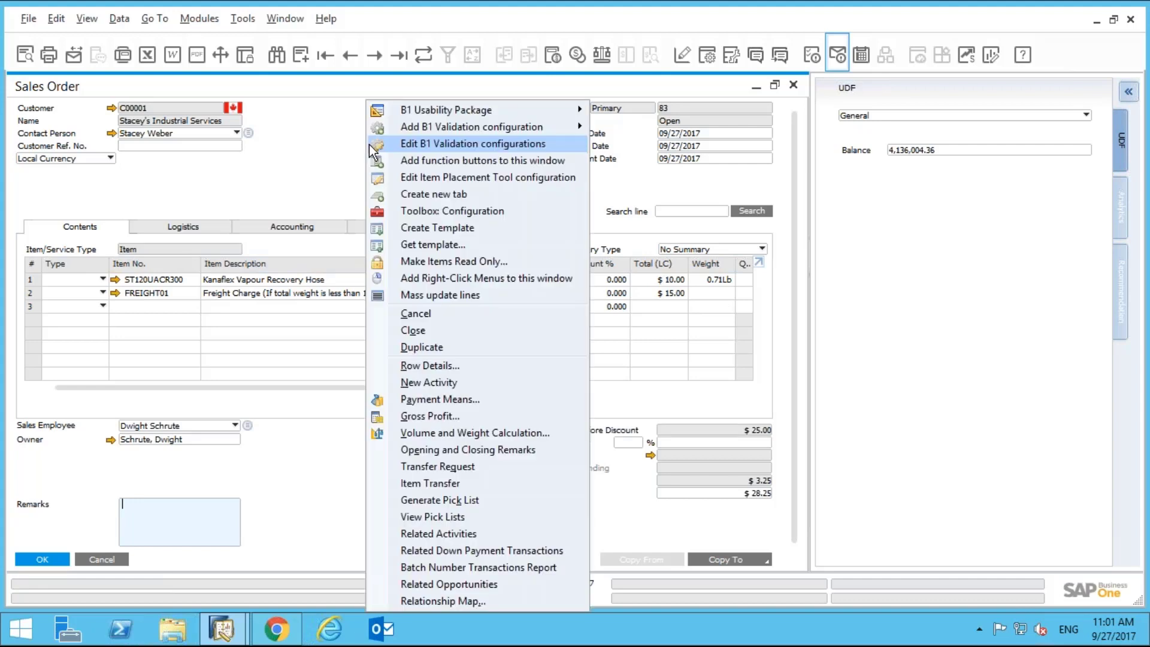
click(296, 126)
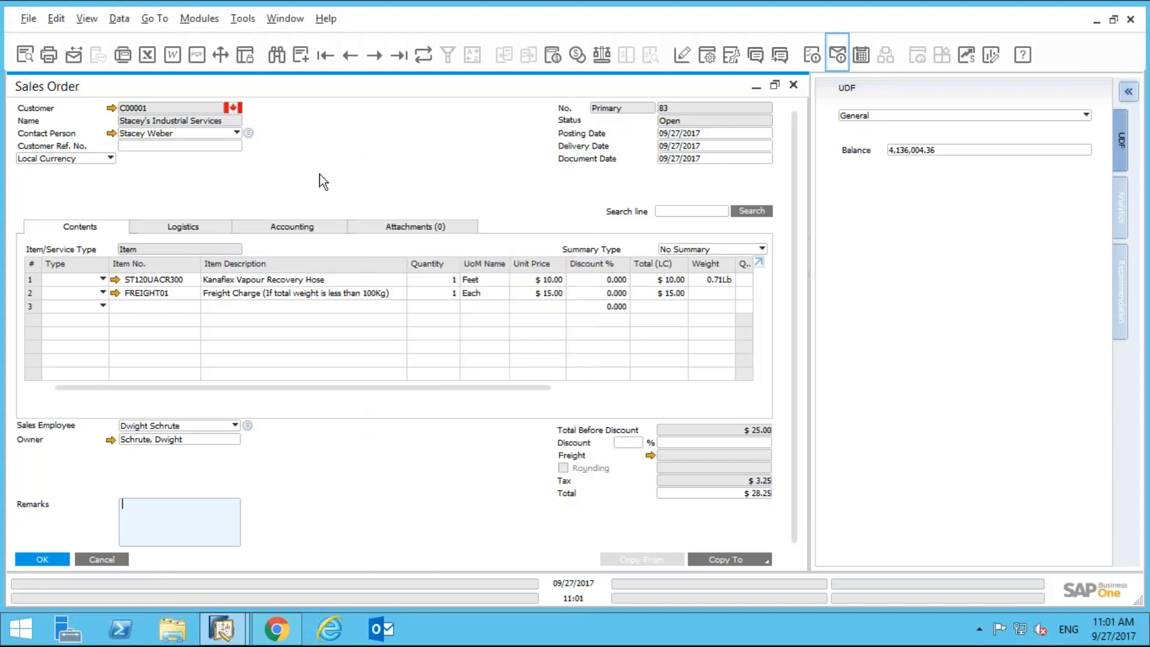
Add item WPS224 Watkiss PowerSquare 224 Offline from the New Equipment group to the order's first empty line.
click(178, 304)
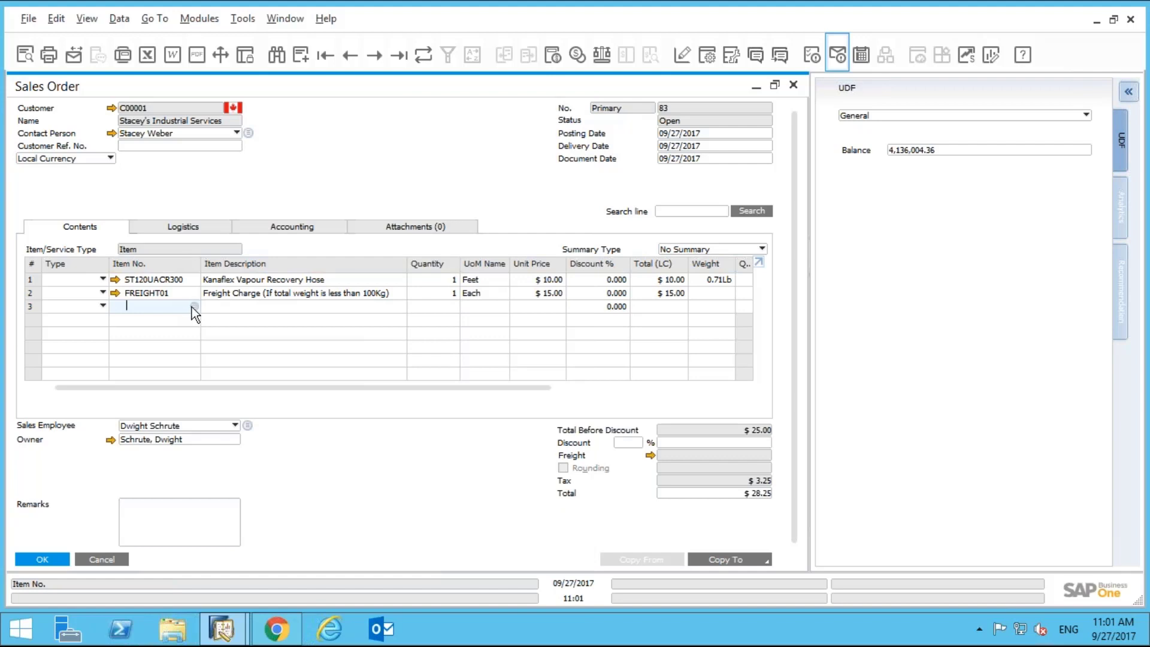
click(195, 306)
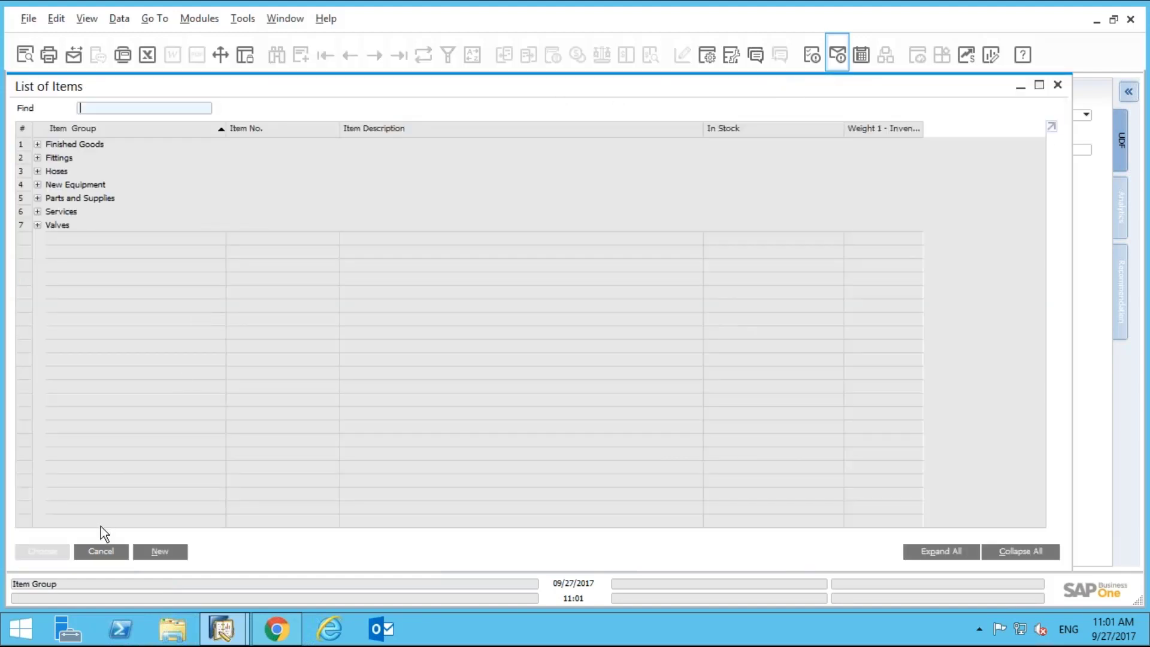
click(37, 184)
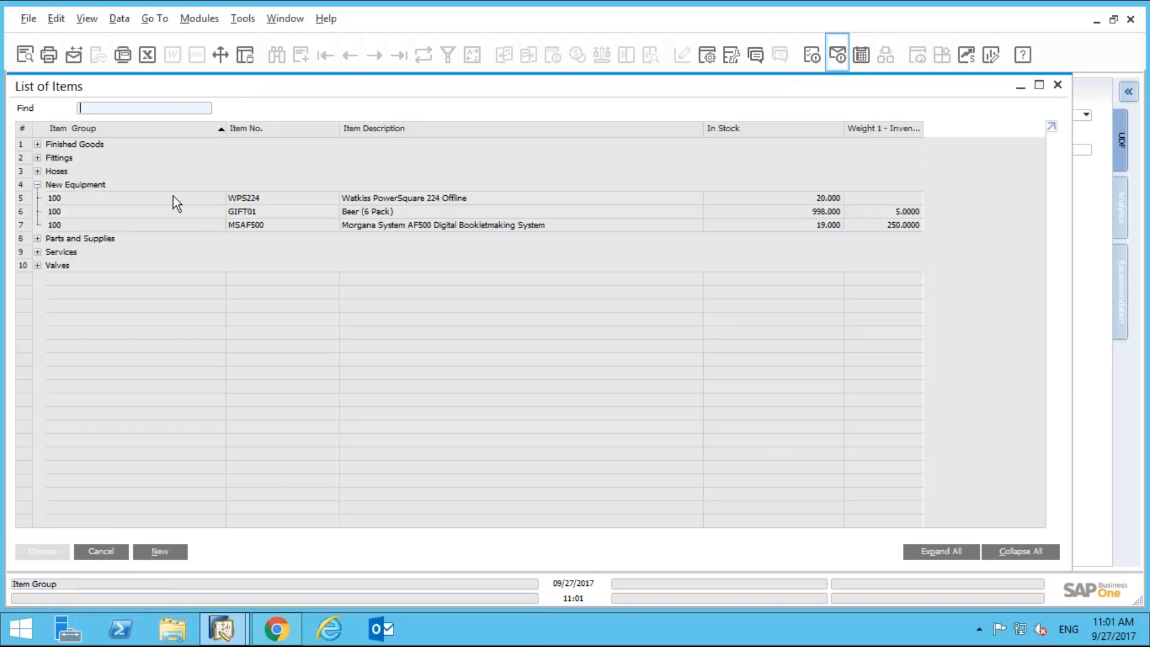
click(333, 197)
double_click(333, 197)
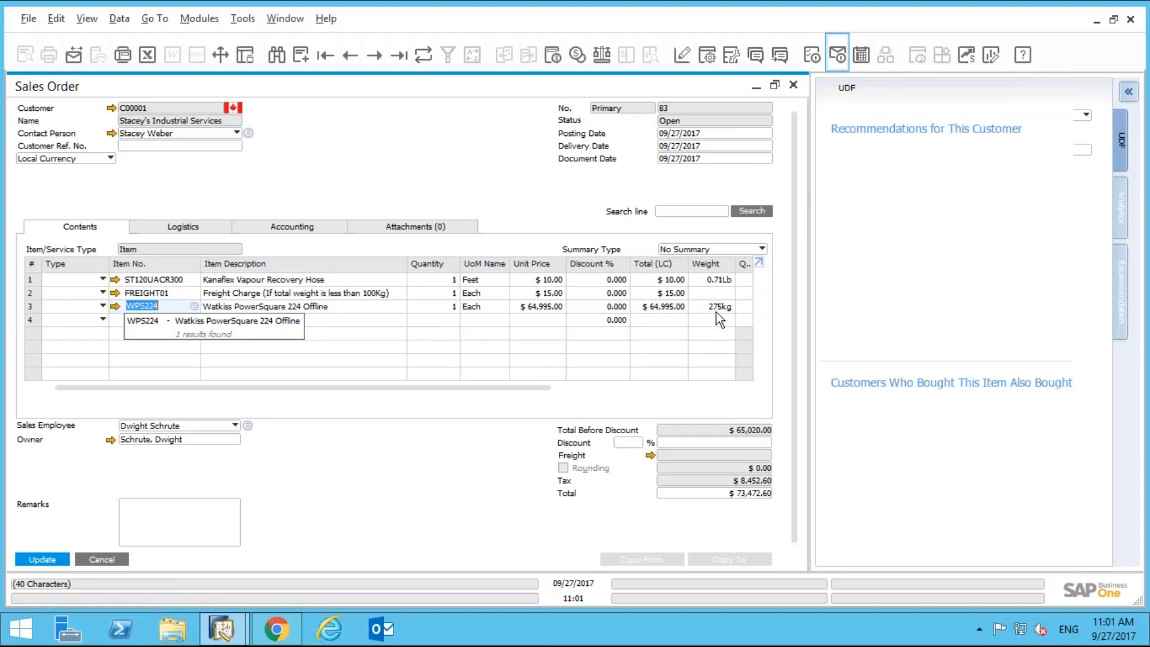
Delete the FREIGHT01 freight charge line and update the sales order.
click(238, 292)
right_click(277, 303)
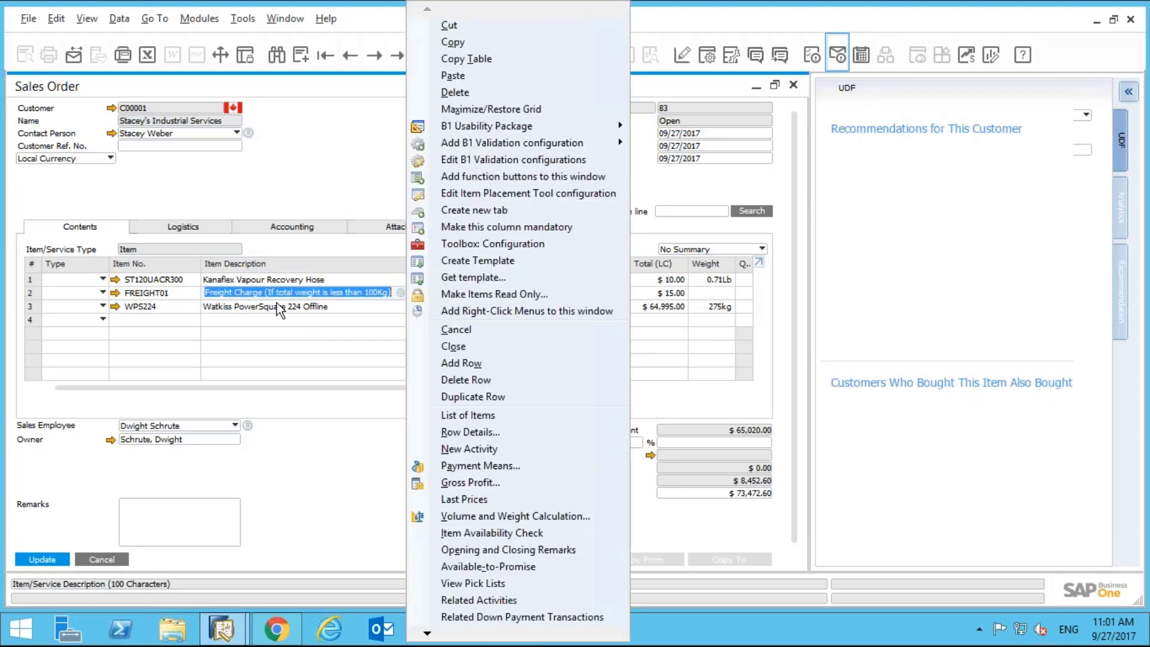
click(440, 380)
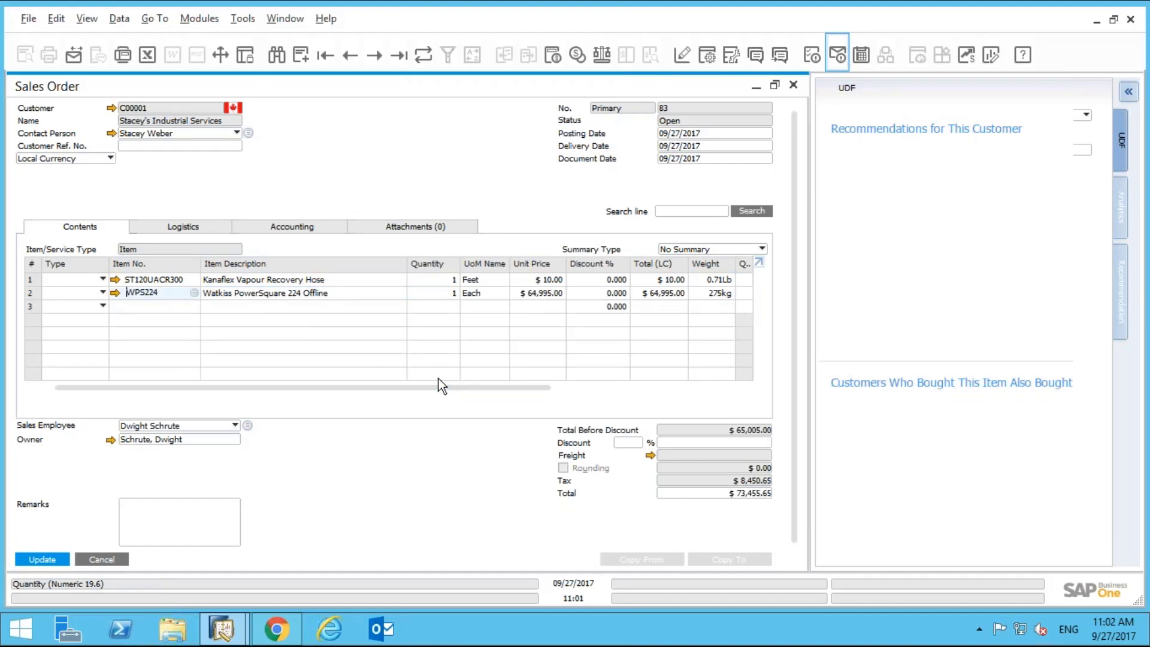
click(33, 563)
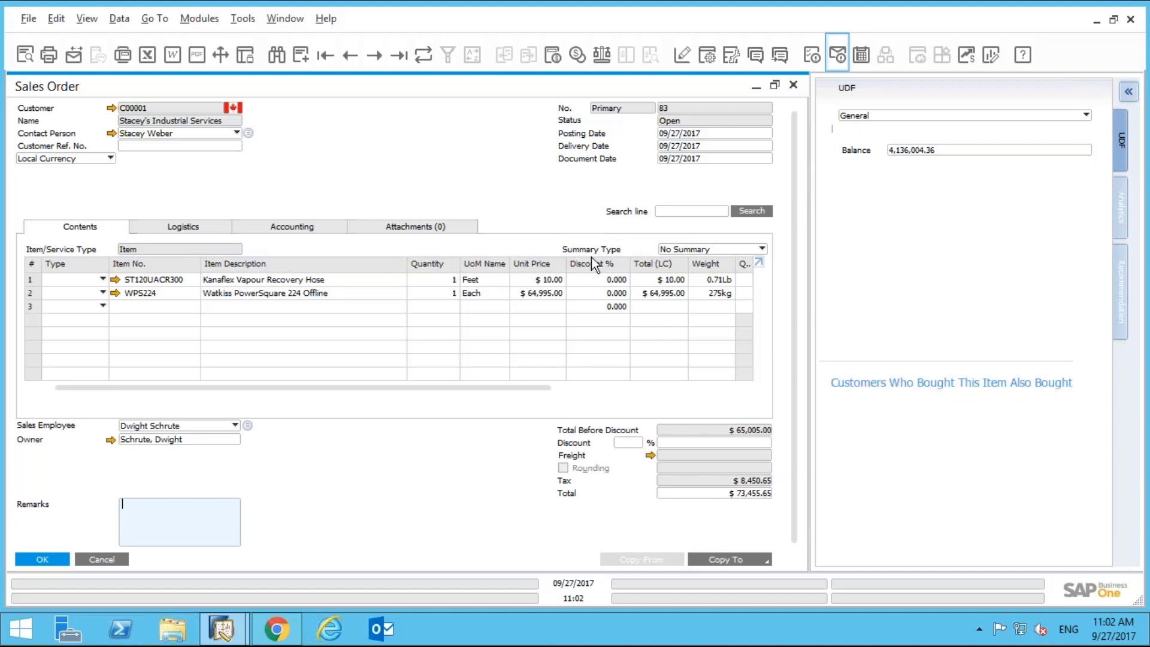
Activate the sales order's B1 validation "Add a free gift to SO" and save the change.
right_click(391, 139)
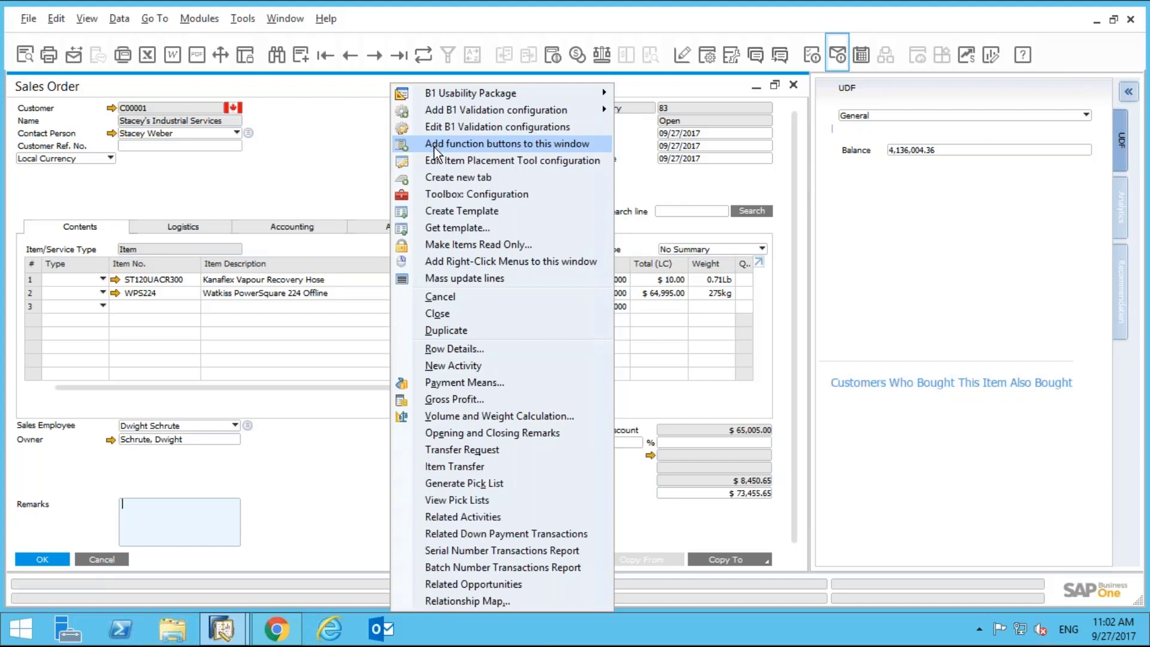
click(437, 127)
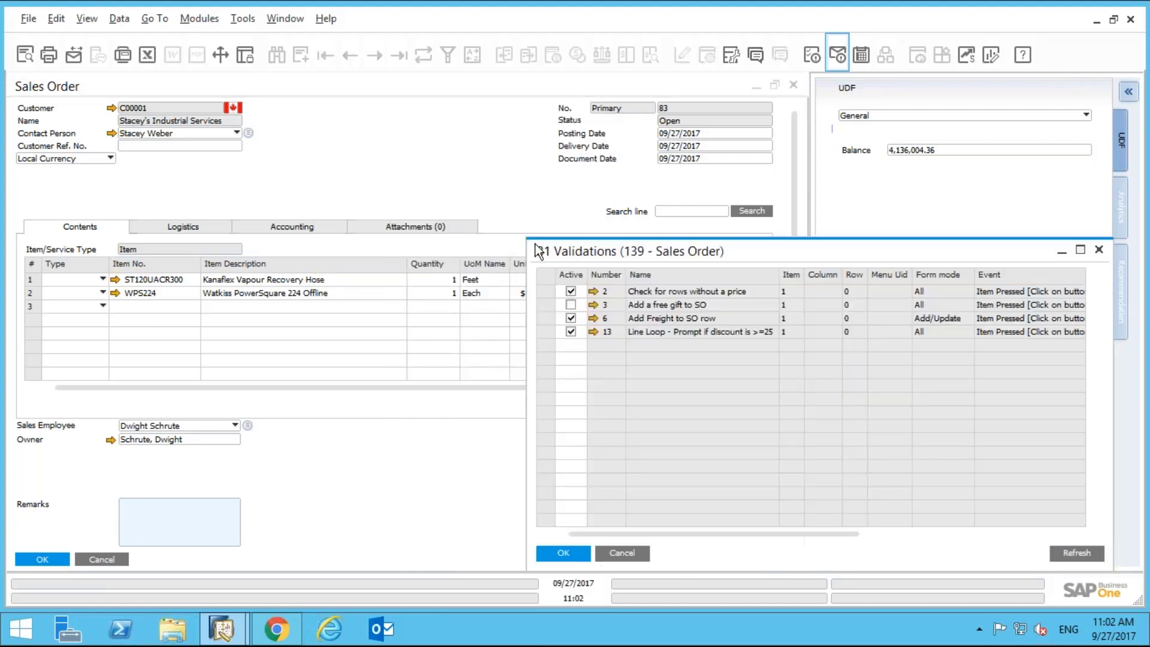
click(570, 305)
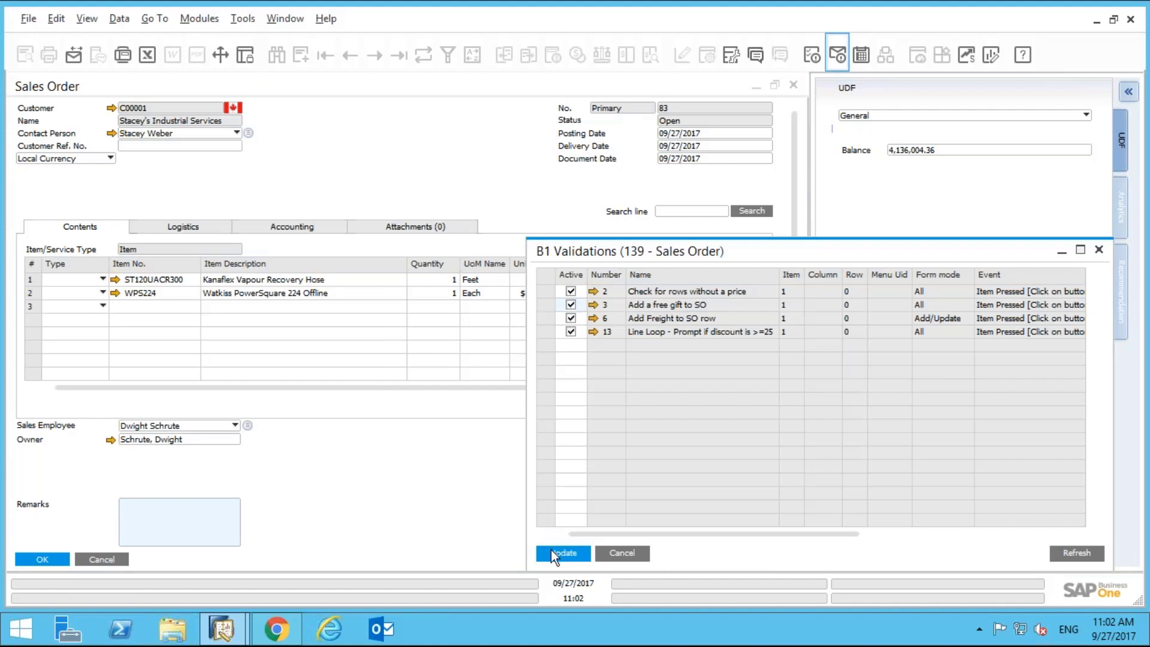
click(566, 556)
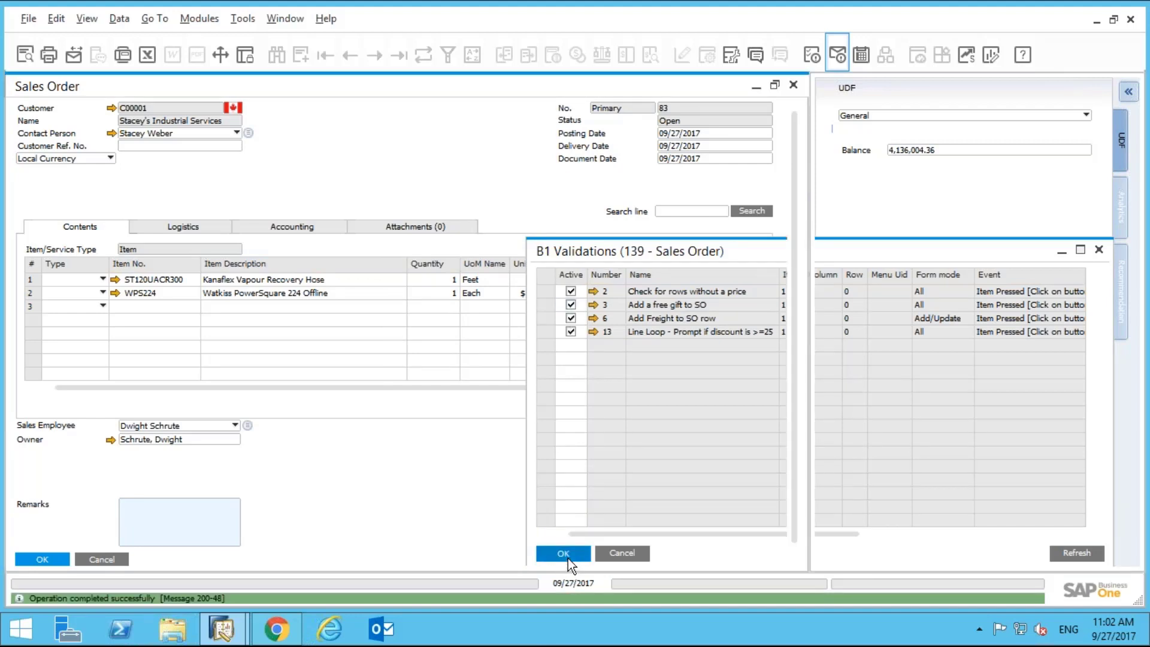
click(568, 558)
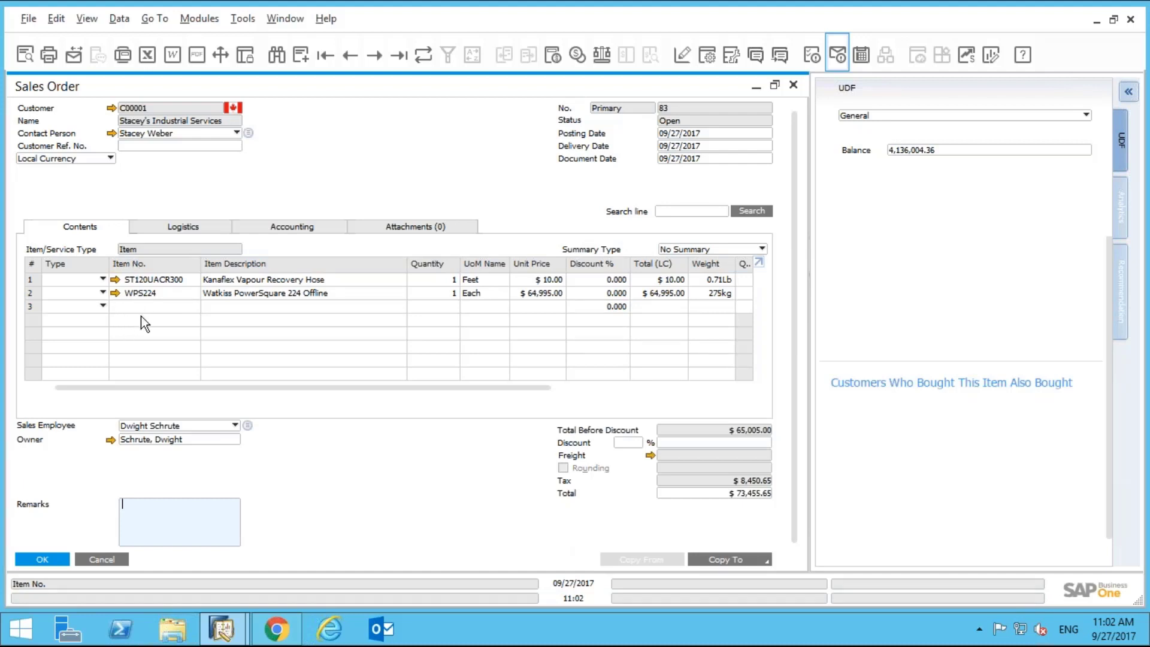
Enter a customer reference number, then update the sales order and accept the free gift item GIFT01 Beer (6 Pack).
click(157, 145)
text(776)
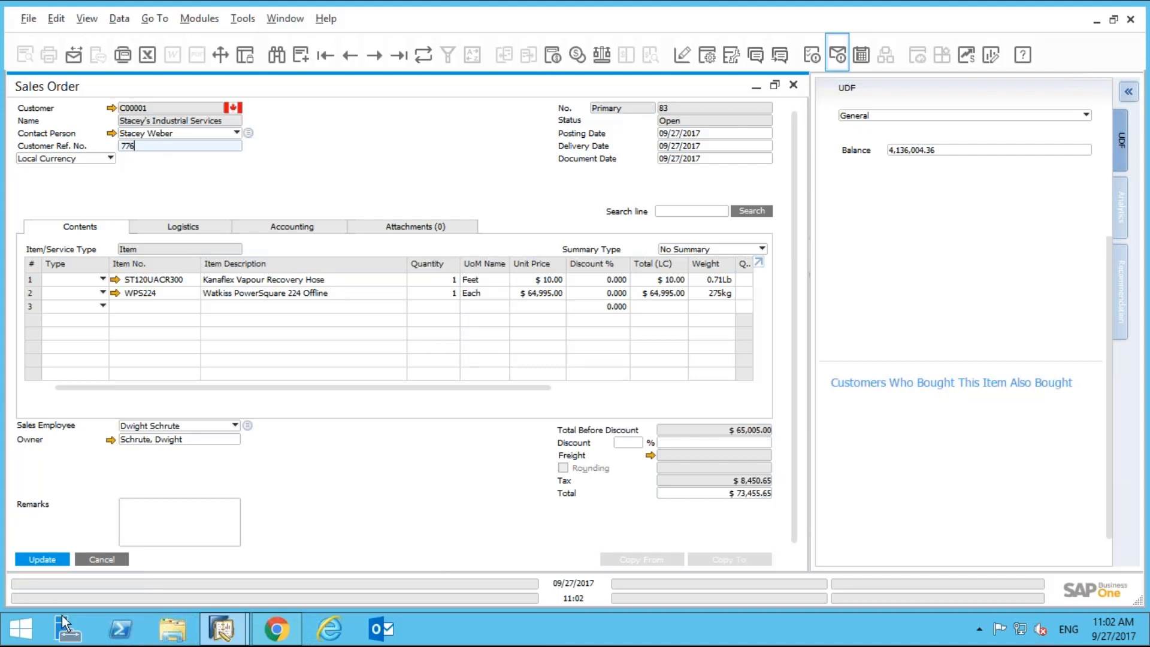
click(45, 563)
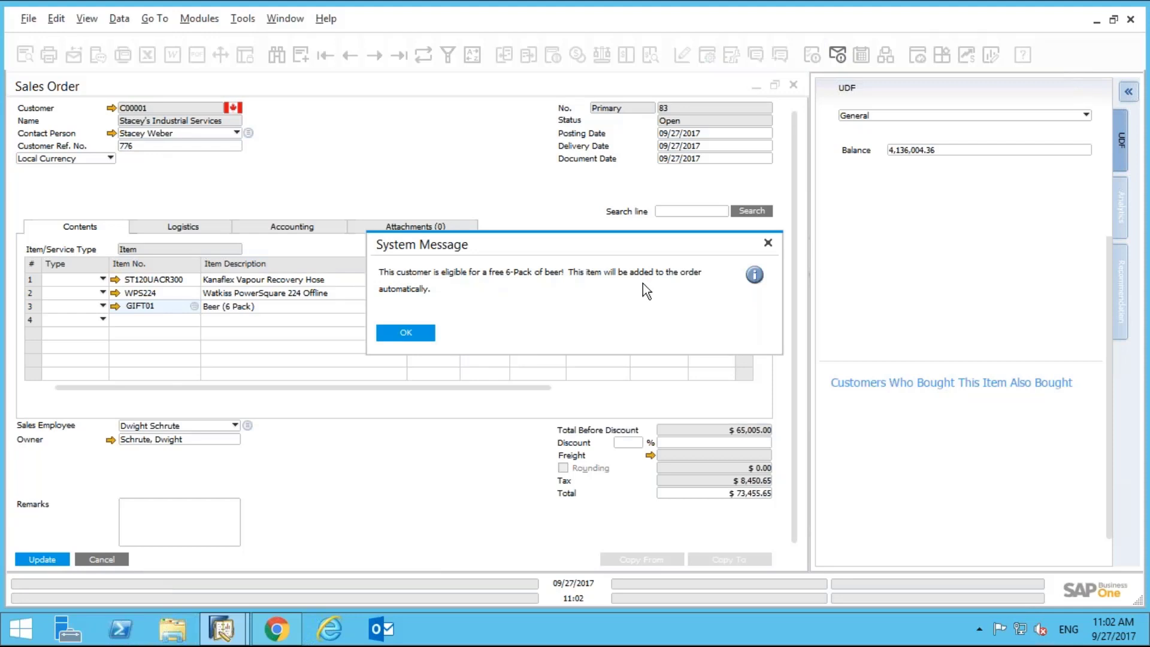
click(418, 334)
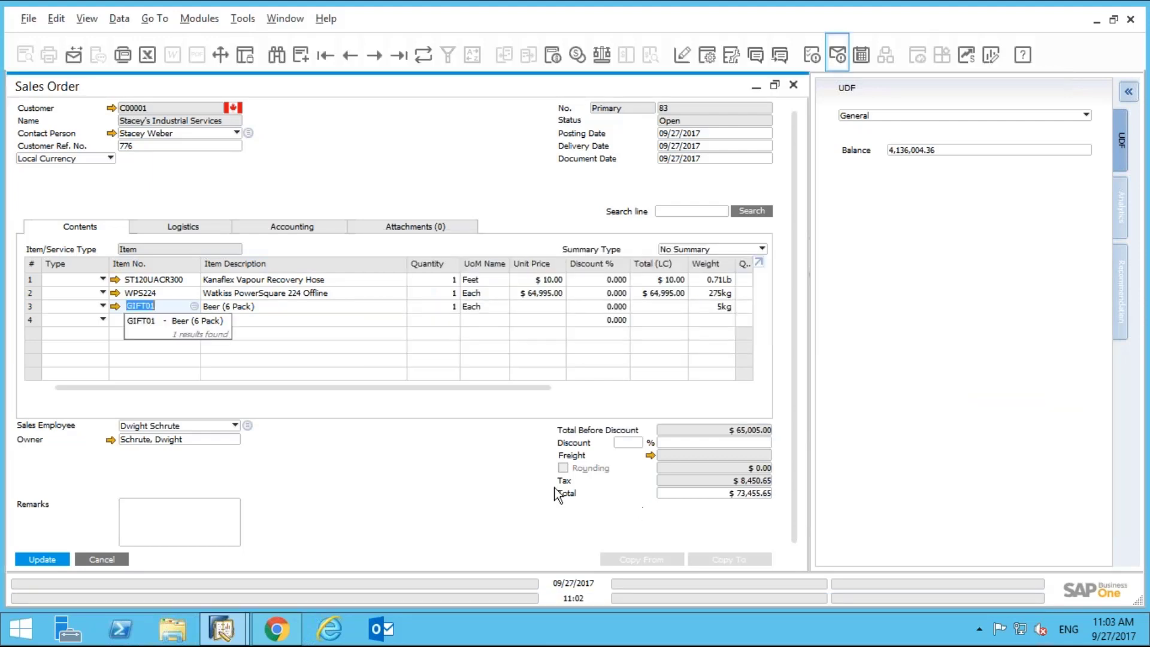
click(282, 307)
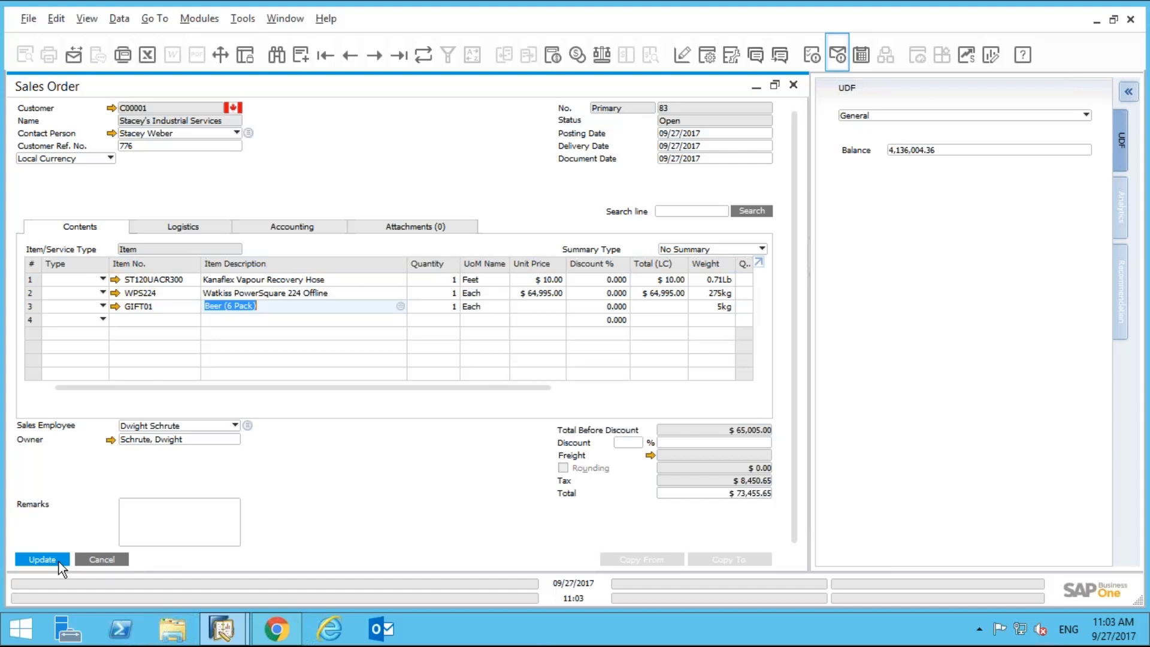
Close the sales order without saving the changes.
click(794, 88)
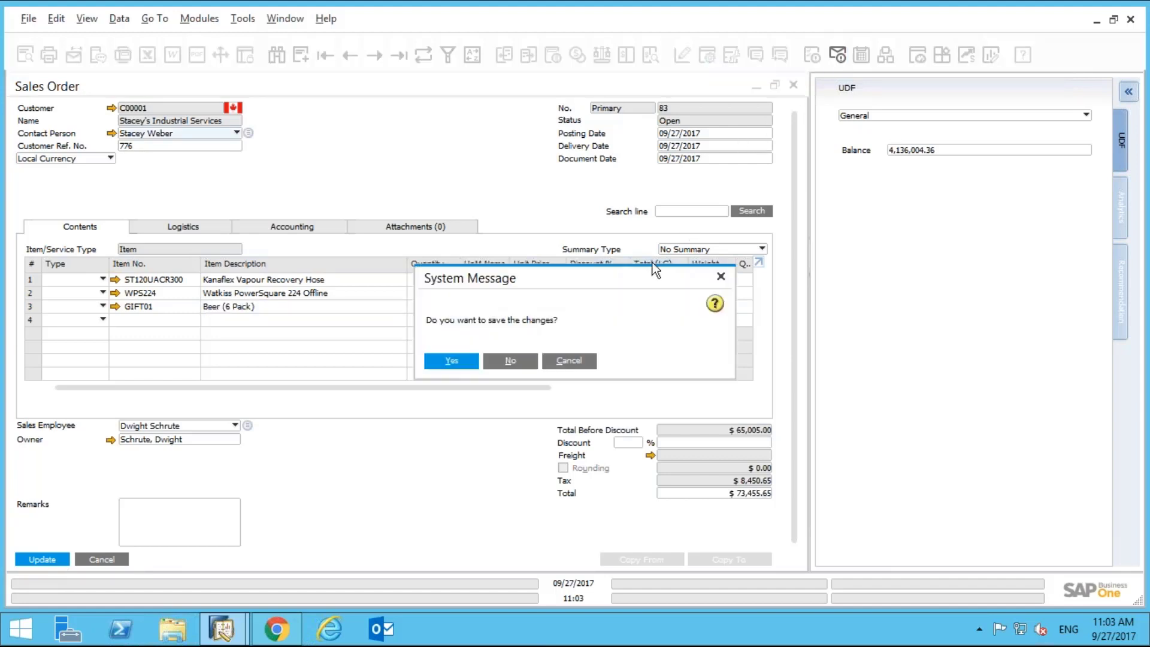
click(511, 361)
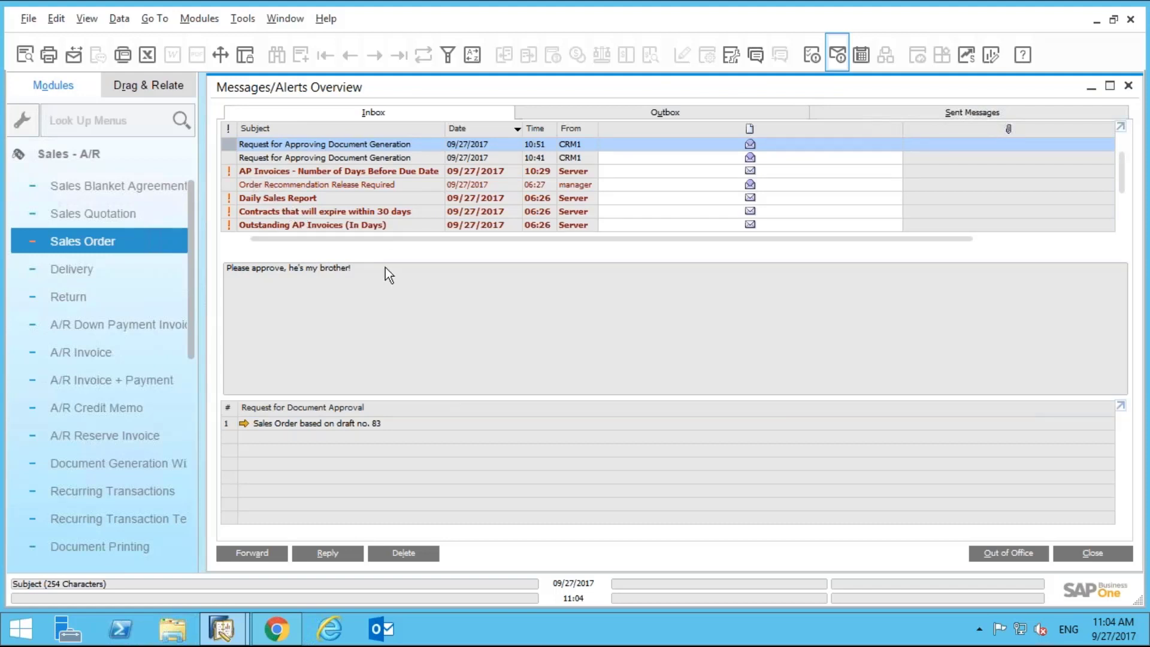
View the Renew Contract and Order Recommendation Release Required alerts in the messages inbox.
scroll(276, 214, down, 4)
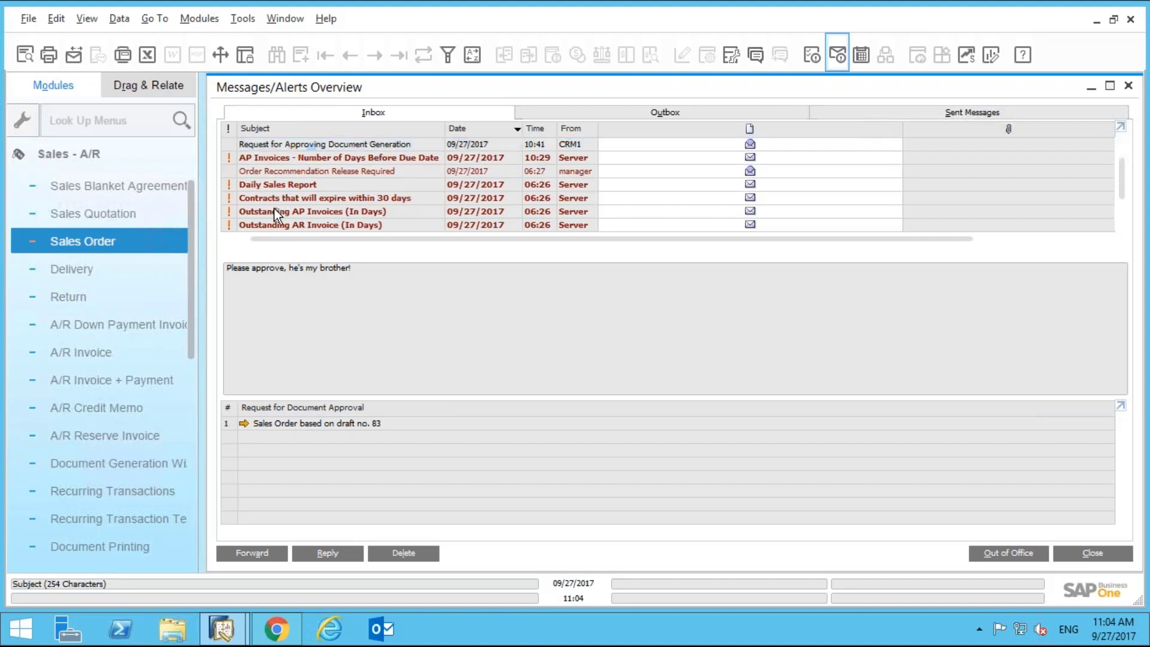
click(293, 225)
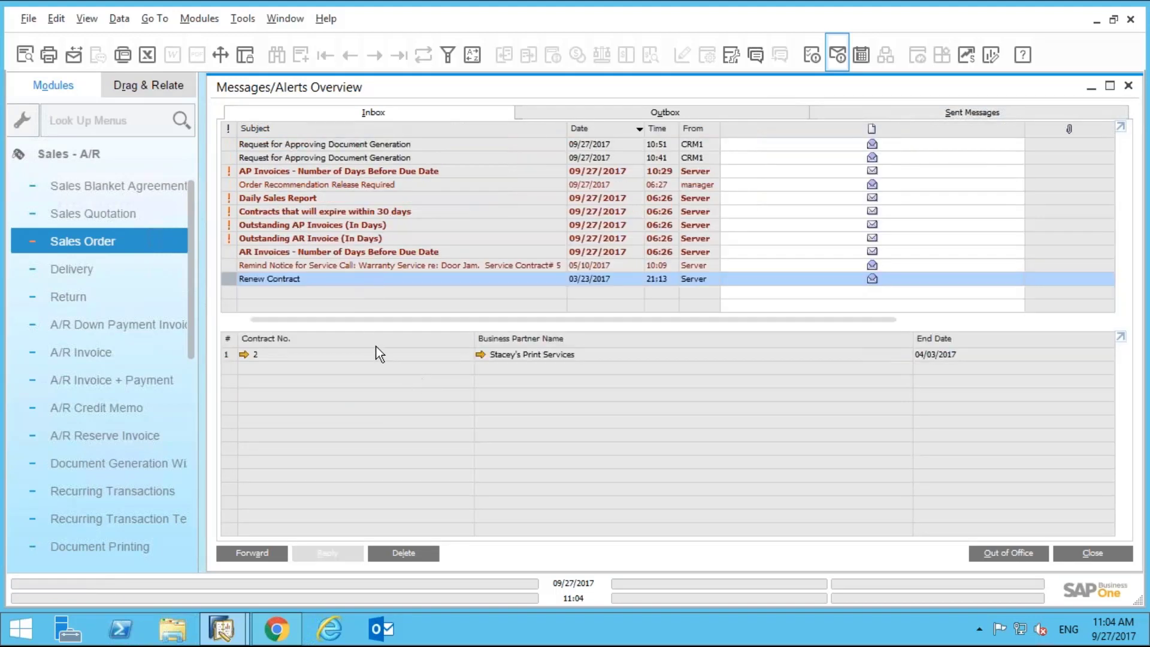
click(377, 185)
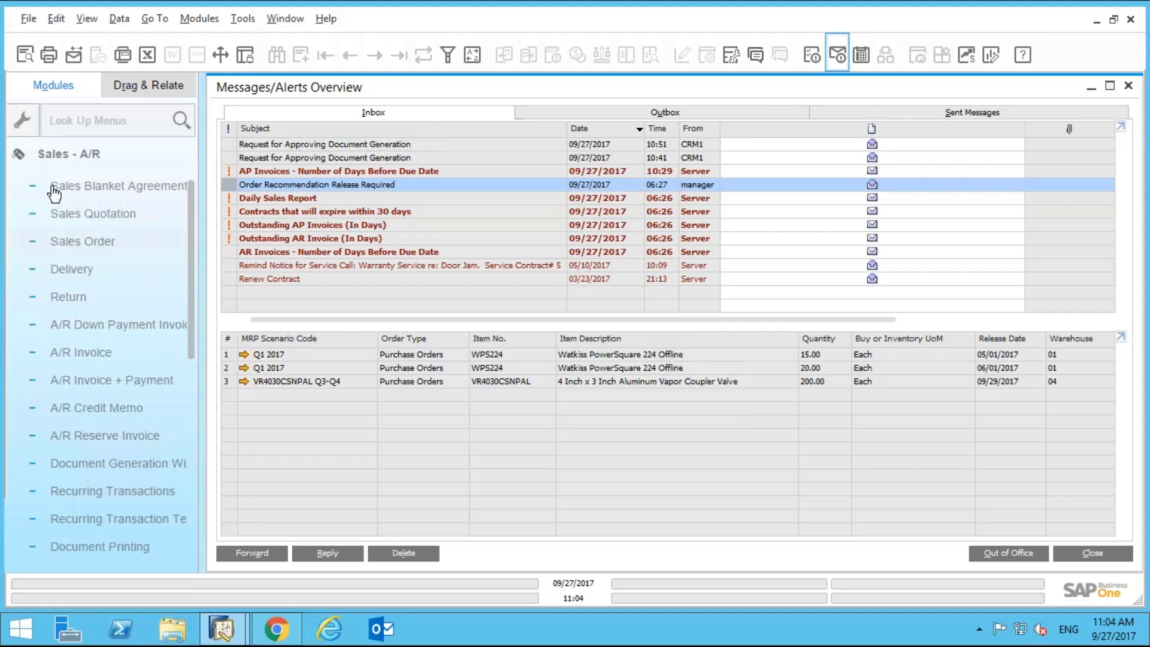
Go to the Administration module, collapse Approval Procedures, and open Alerts Management.
click(18, 153)
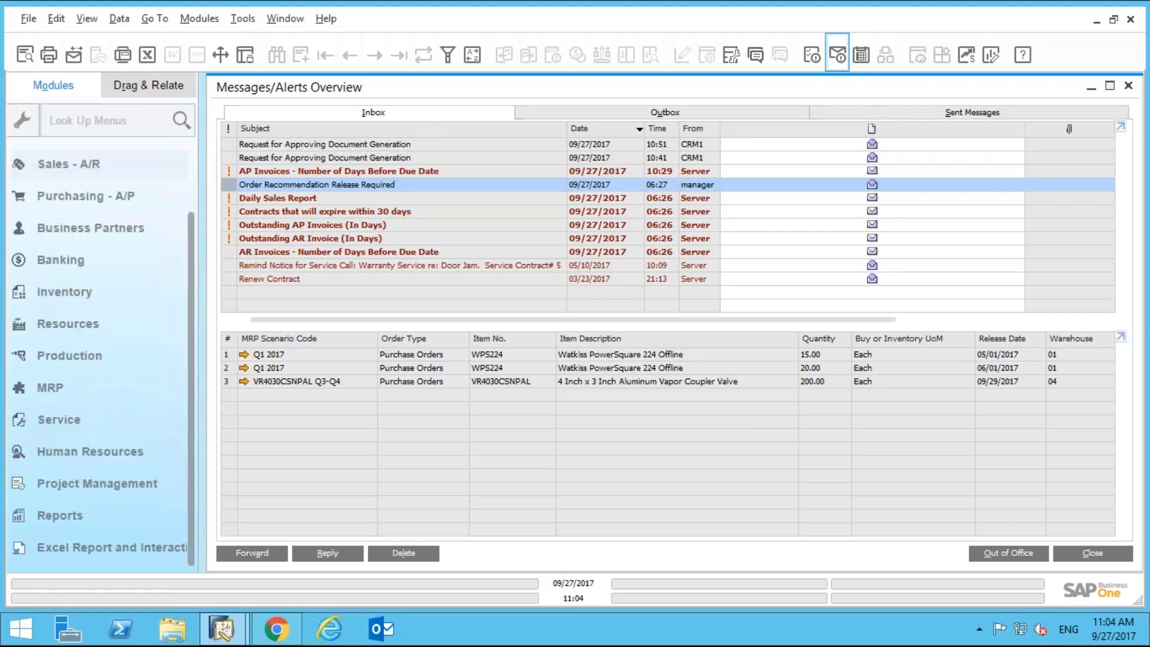
scroll(96, 240, up, 3)
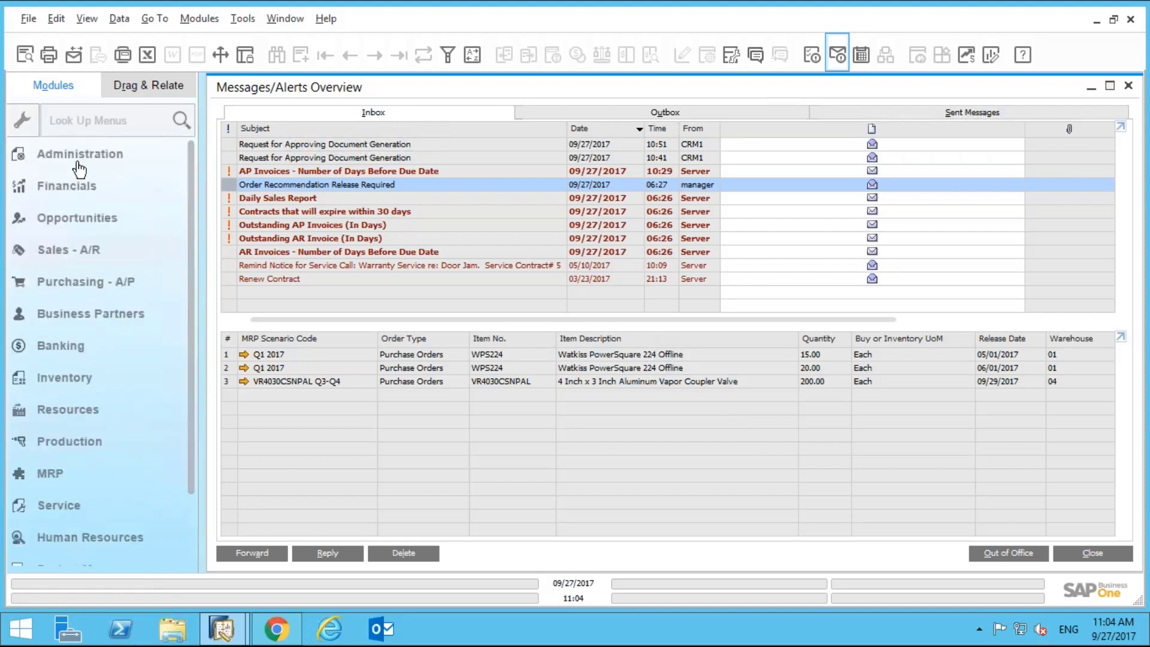
click(75, 163)
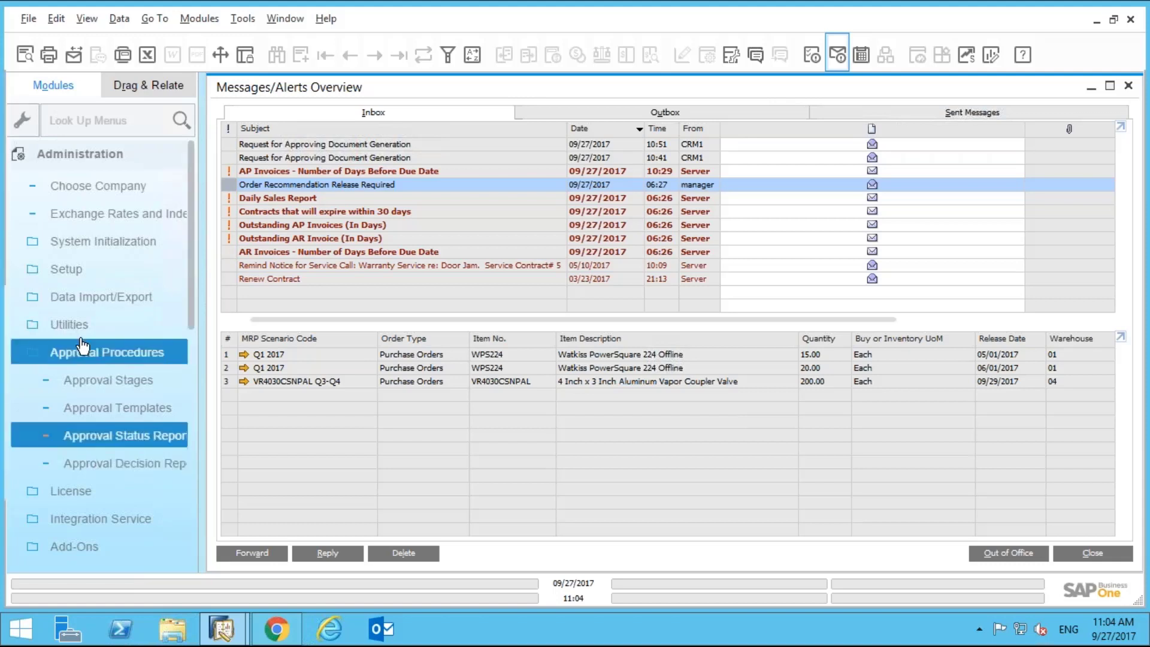
click(55, 354)
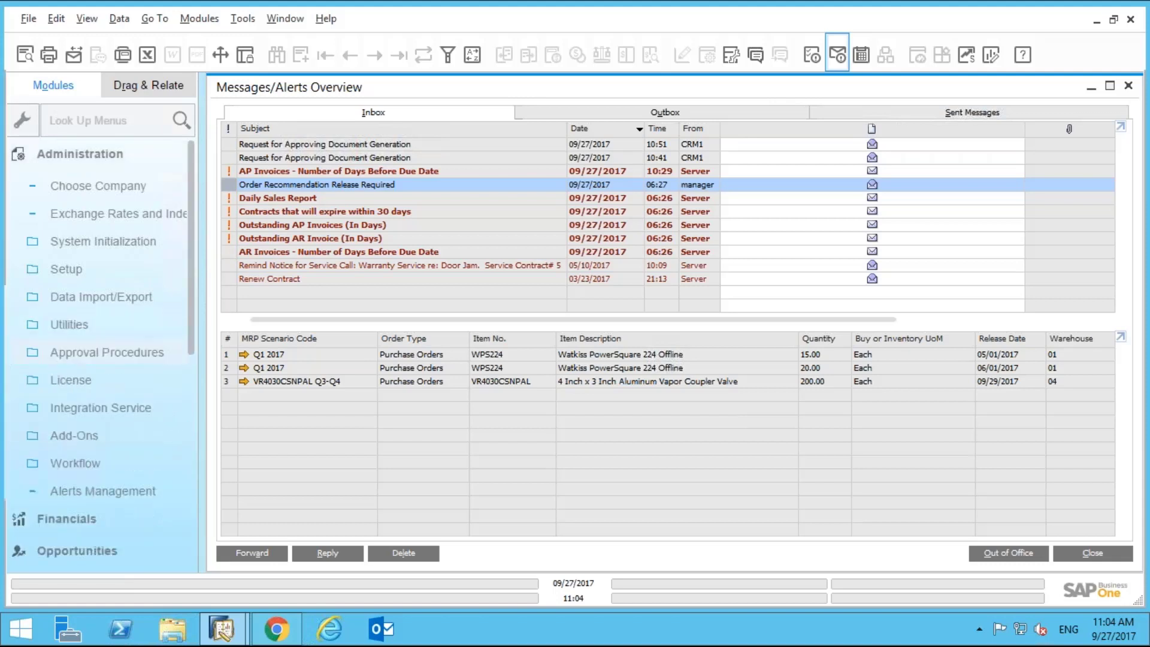
click(106, 492)
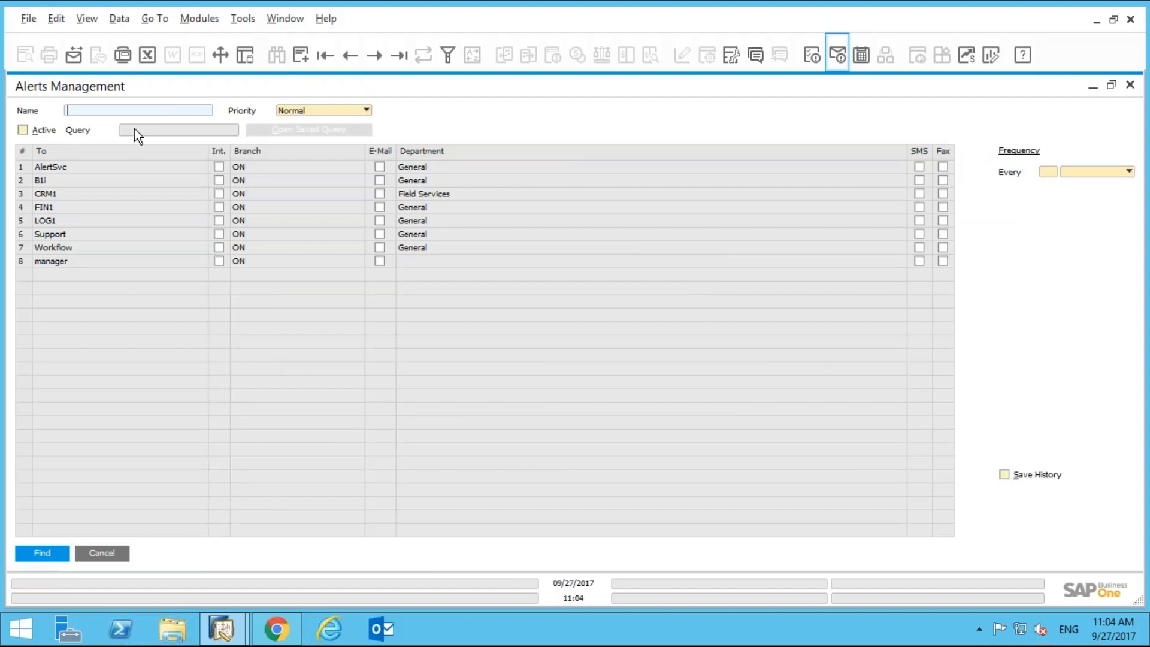
List all defined alerts with the wildcard * and sort them by type.
text(*)
key(Return)
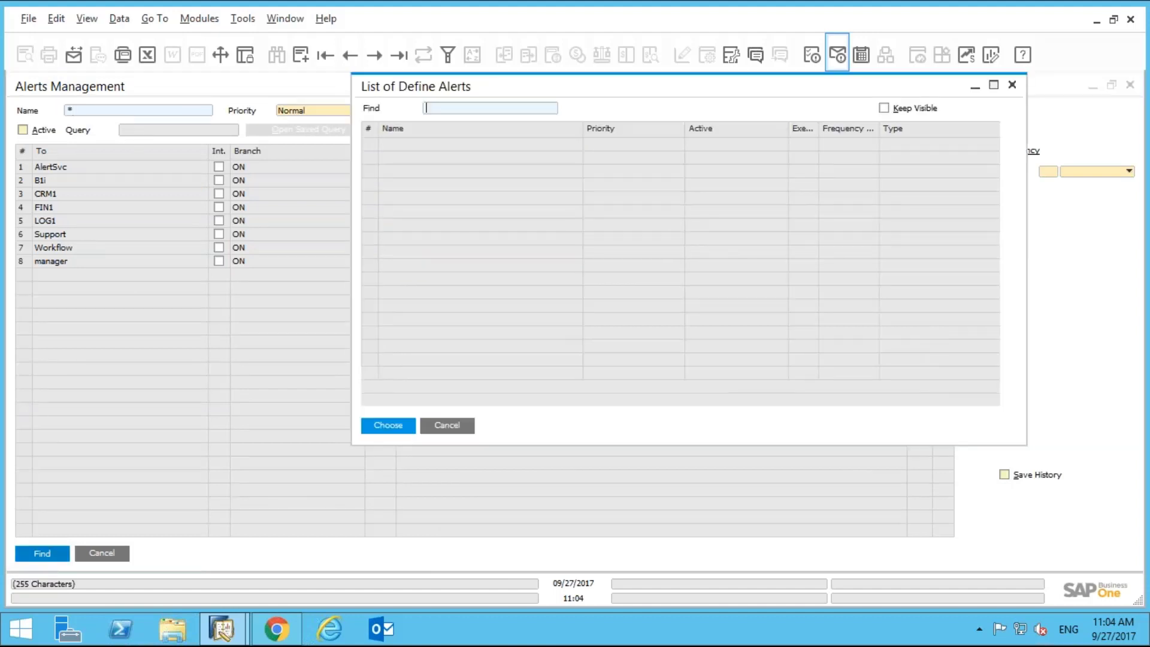
click(910, 127)
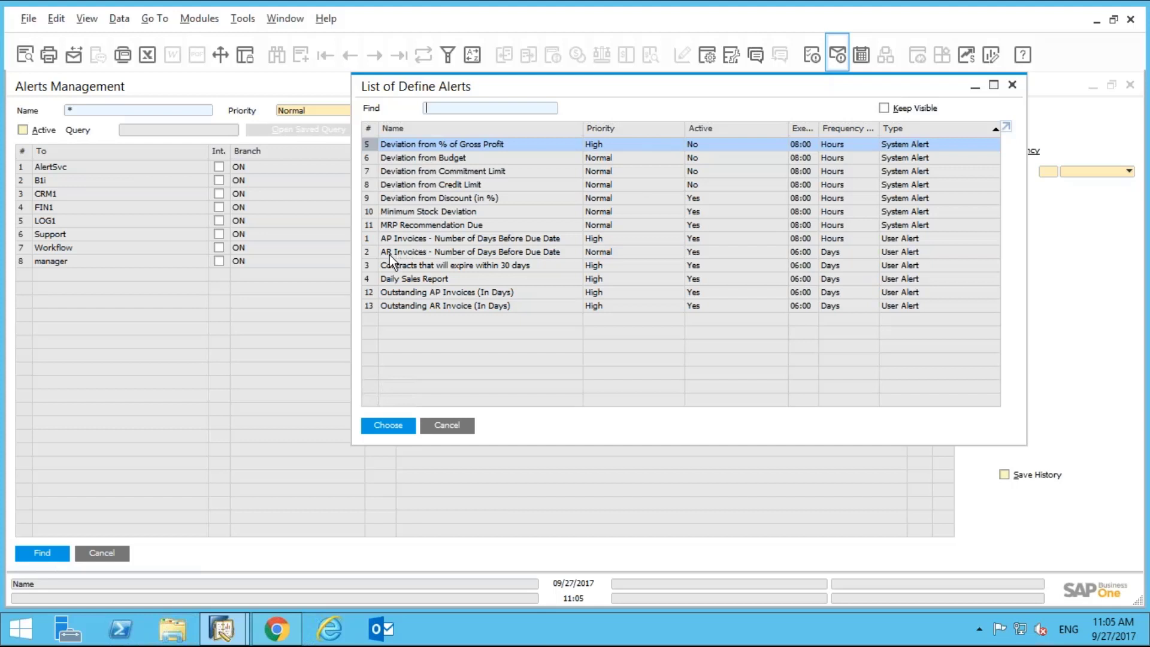
Open the alert "AP Invoices - Number of Days Before Due Date" and show its priority options.
click(375, 240)
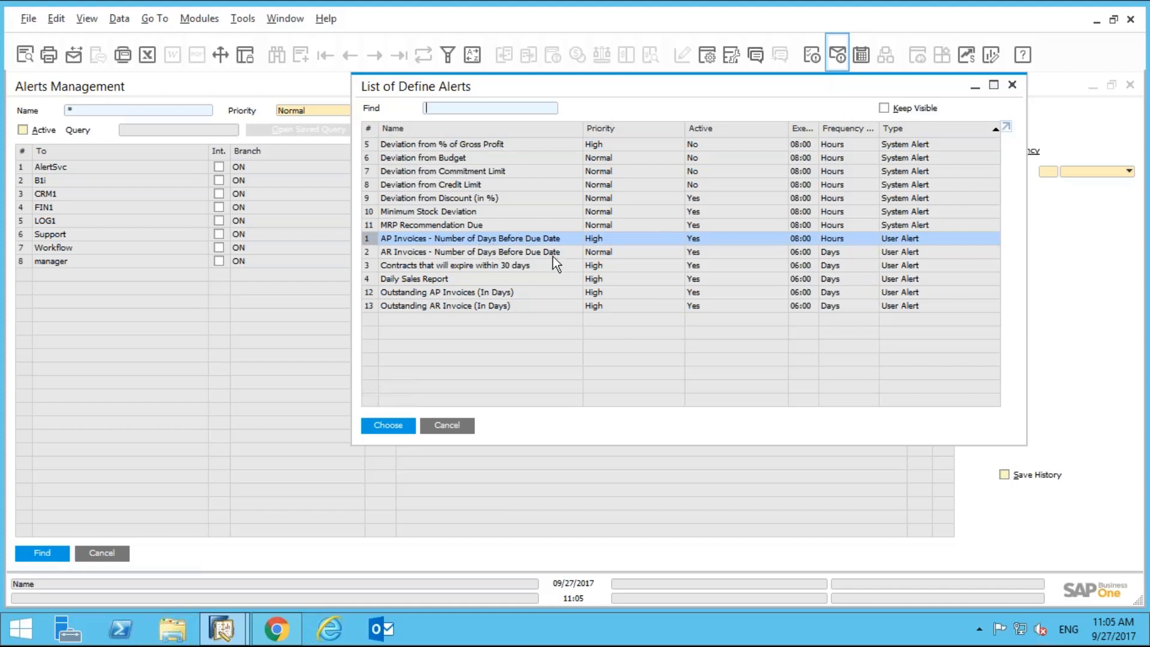
click(387, 425)
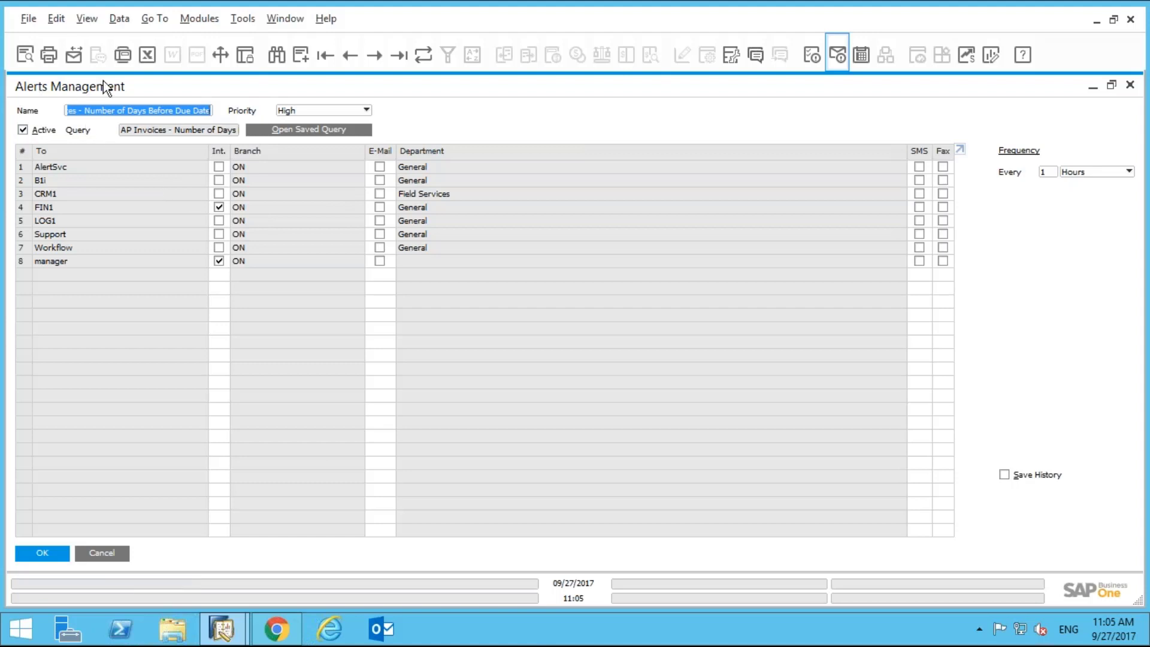
click(301, 109)
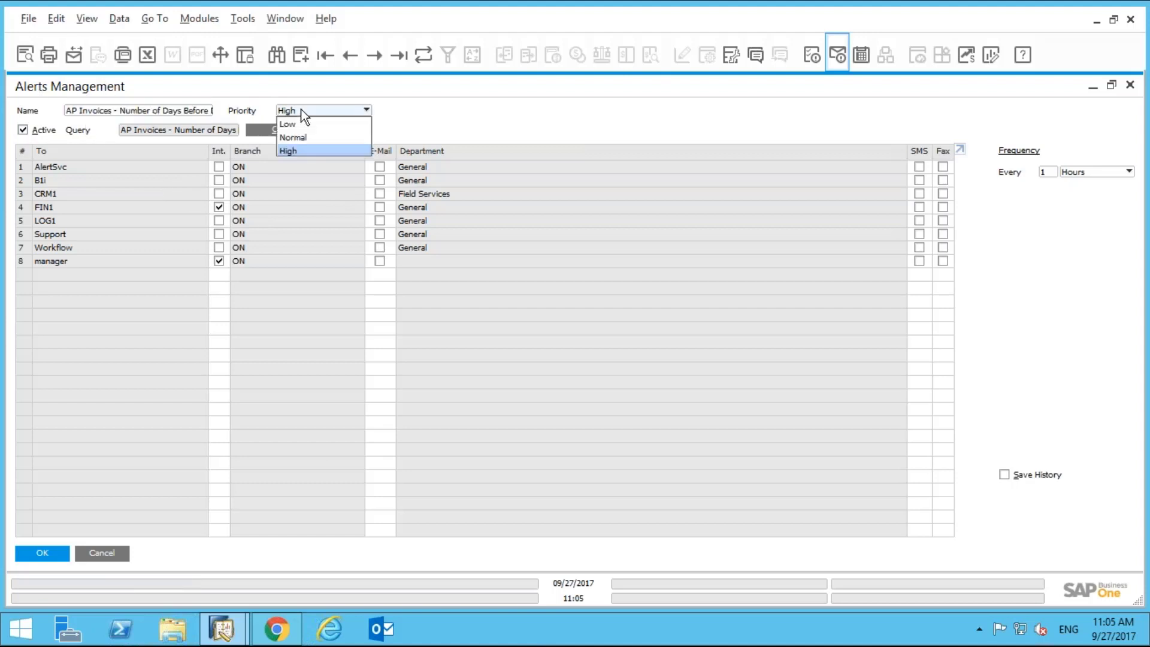
Choose High priority for the AP Invoices alert and switch its frequency unit to Days.
click(298, 152)
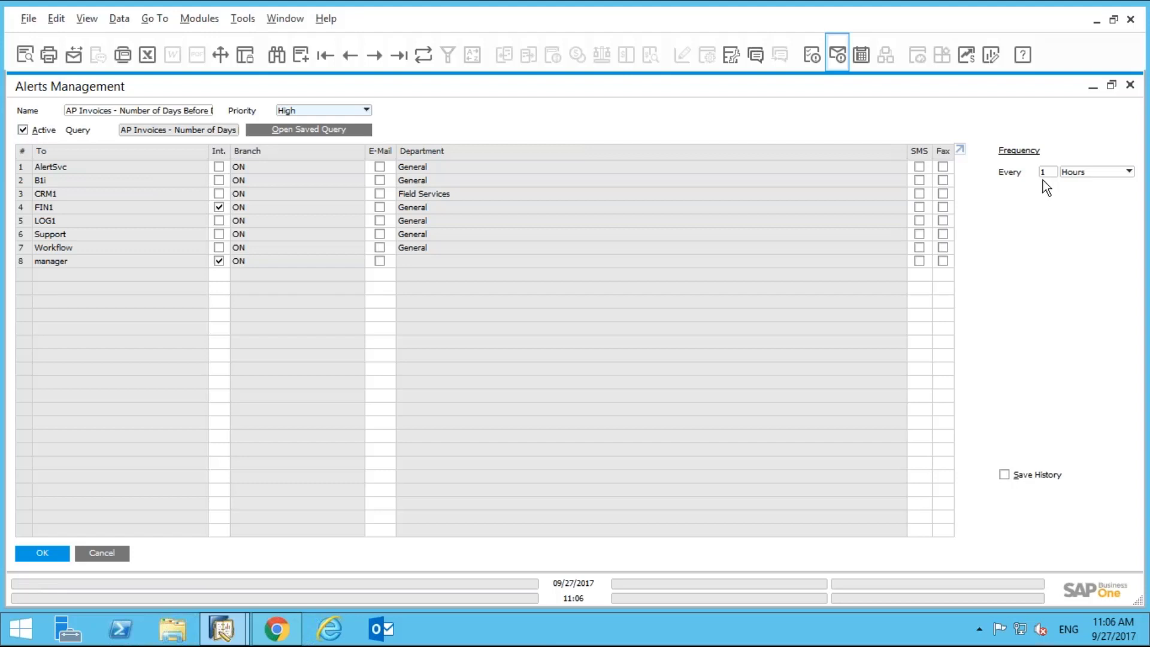
click(1073, 168)
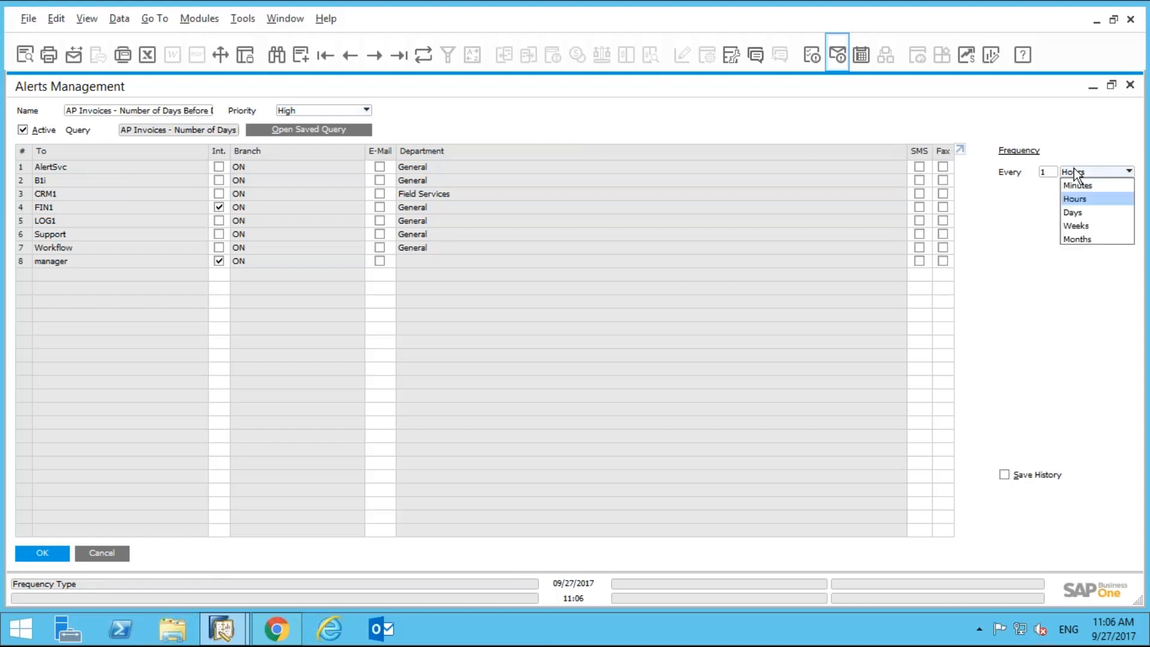
click(1073, 212)
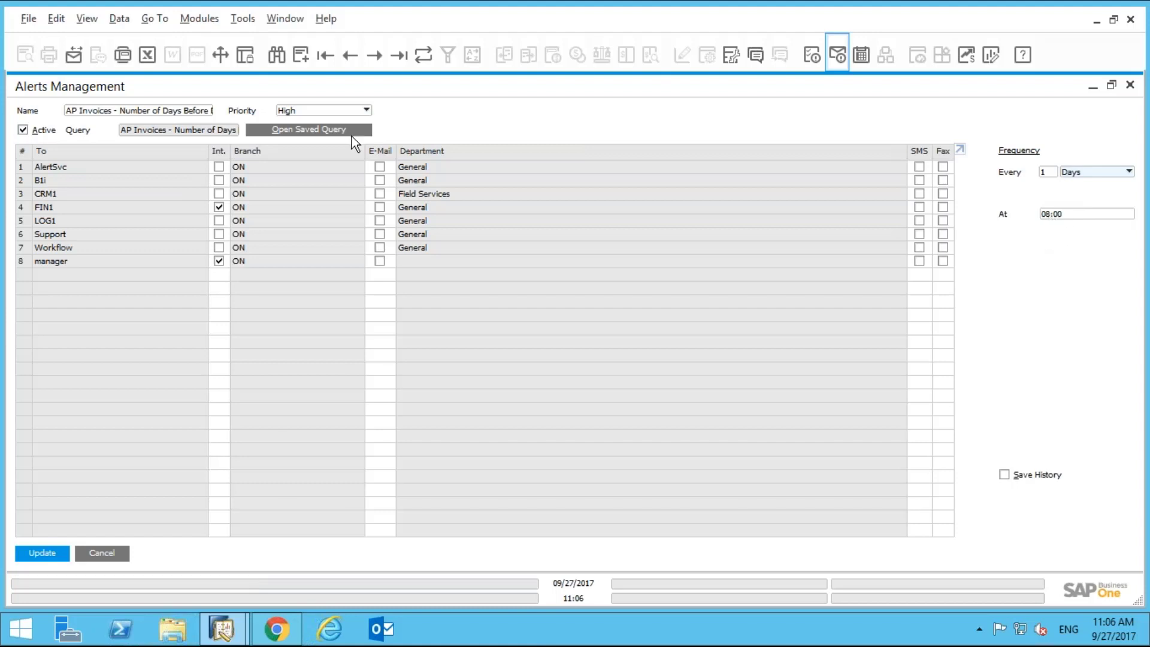
Look up the query "AP Invoices - Number of Days Before Due Date" in the Purchasing category, then leave the alert without saving.
click(285, 130)
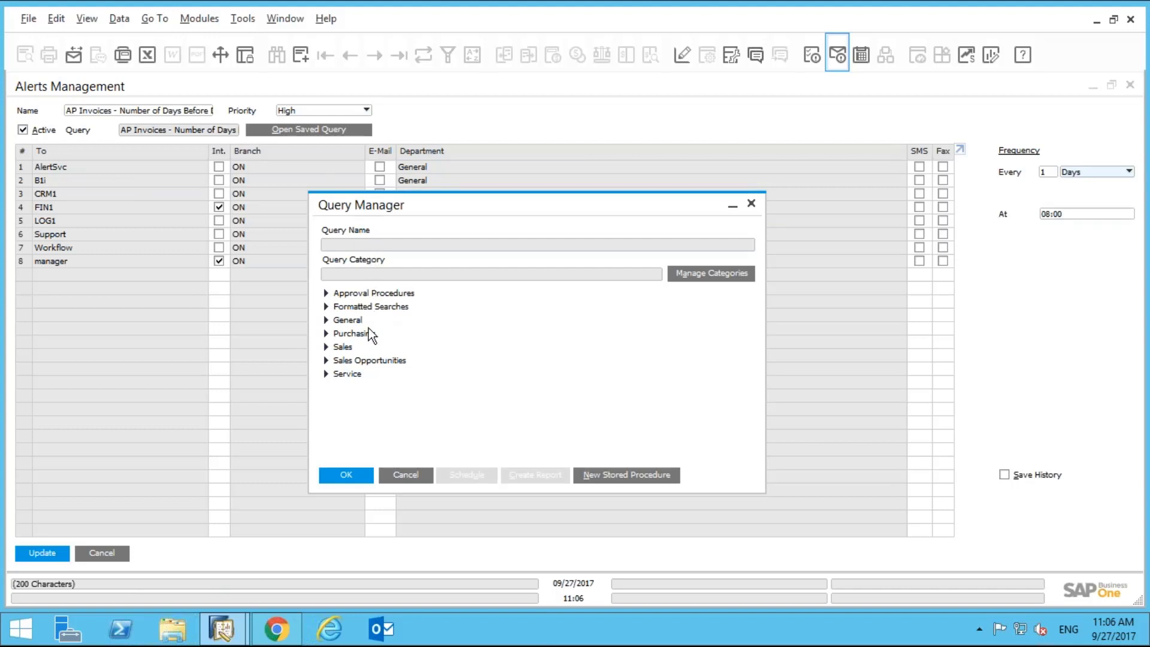
click(327, 333)
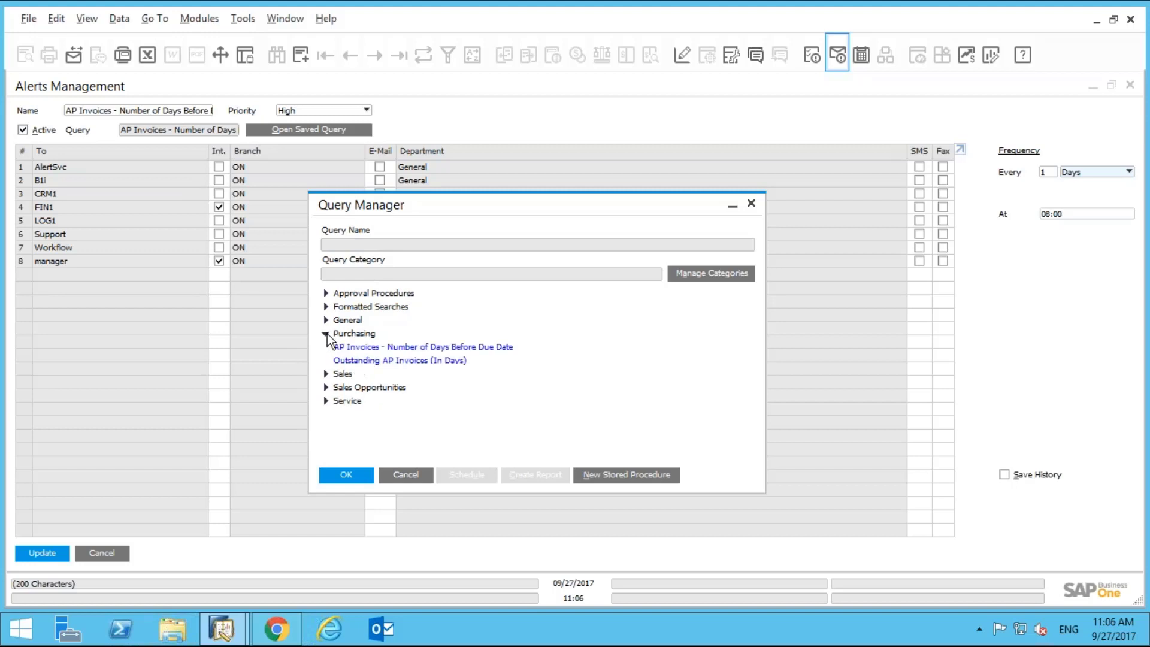
click(387, 347)
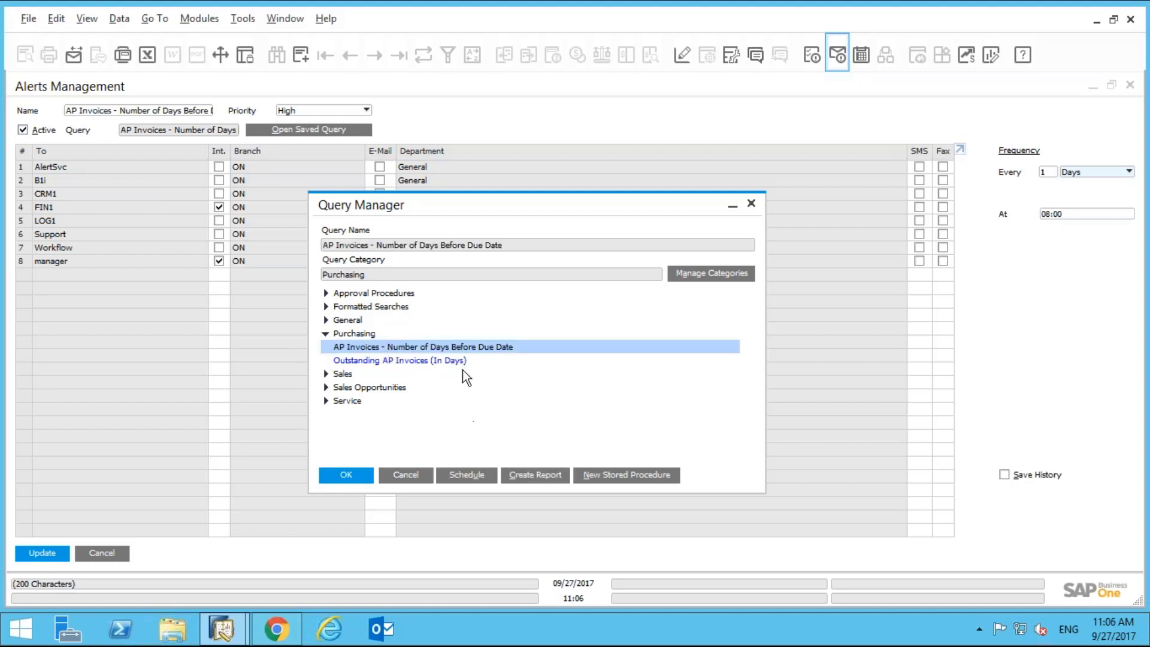
click(403, 477)
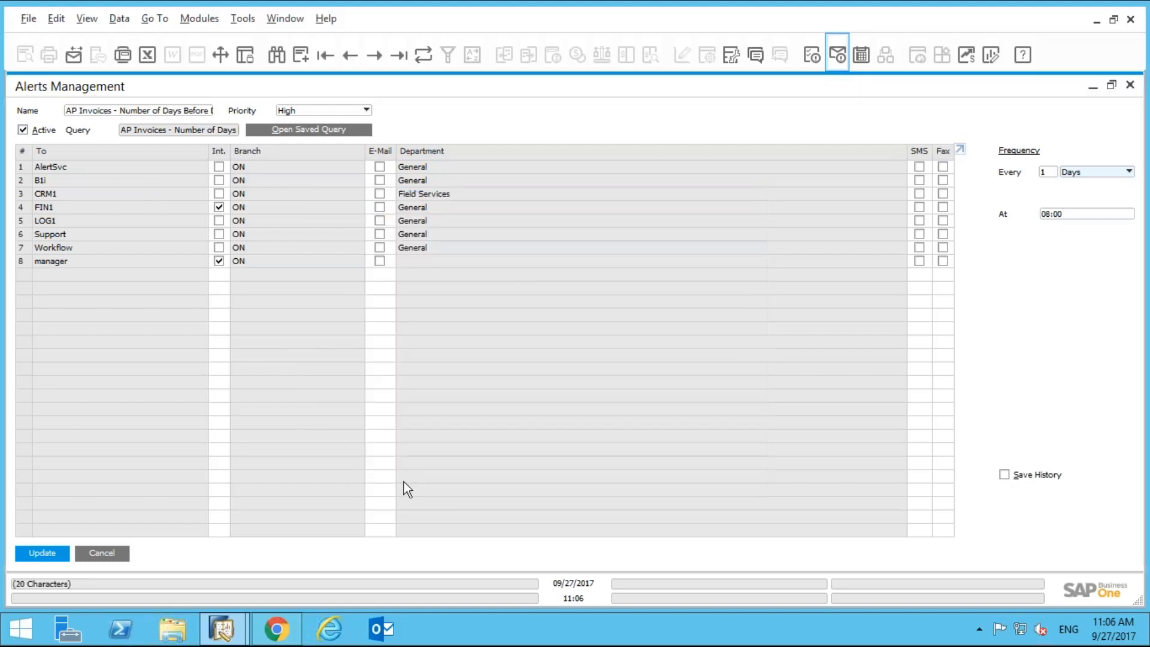
click(103, 558)
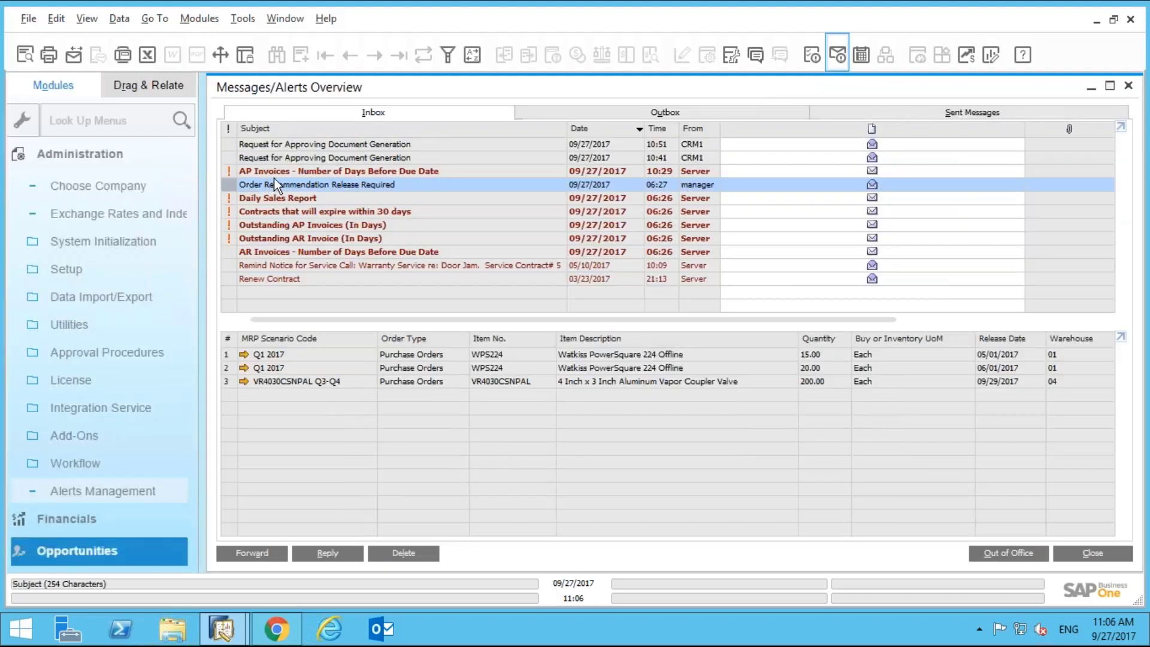
Open the "AP Invoices - Number of Days Before Due Date" message, view all its data columns, and close it.
click(228, 172)
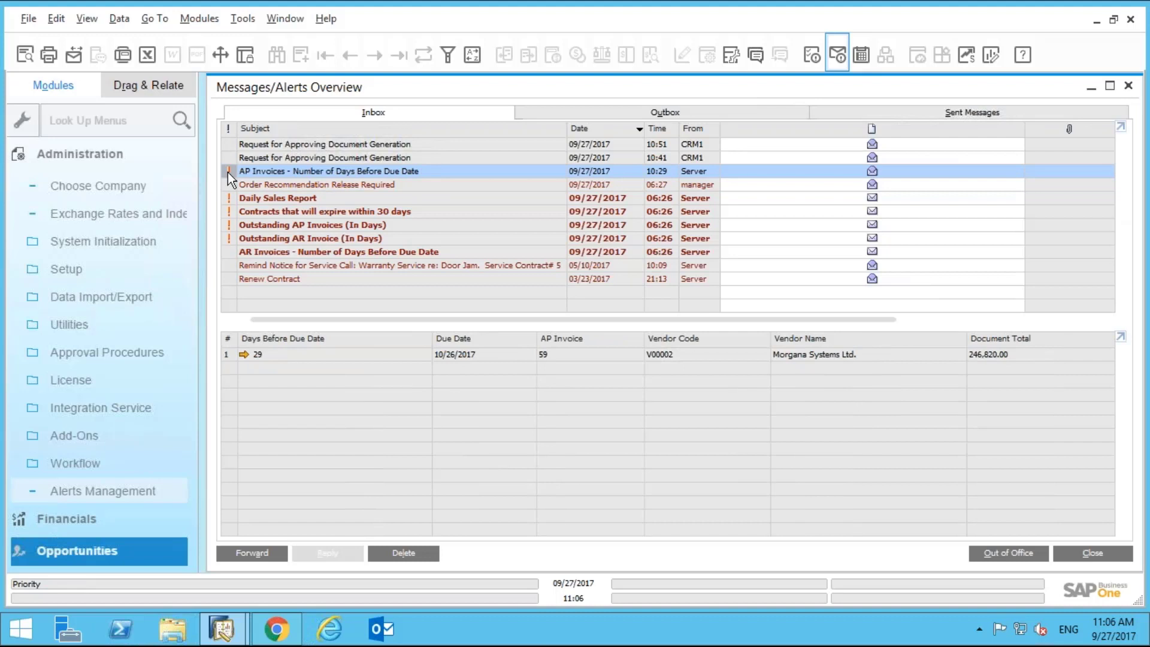
double_click(228, 172)
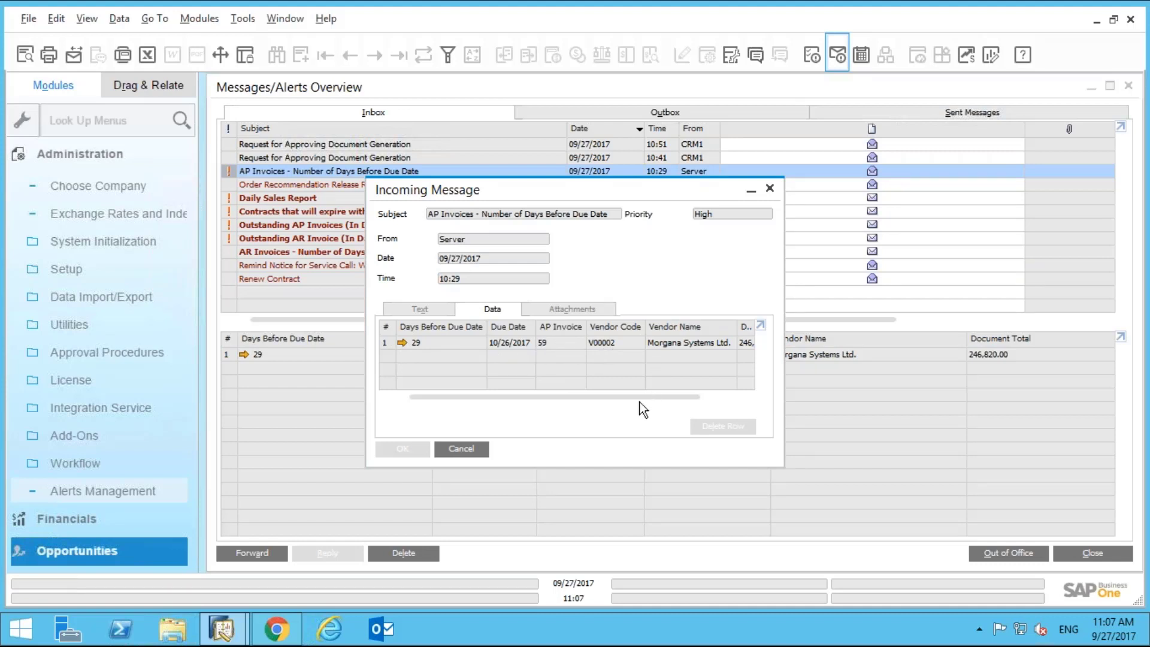
drag(640, 401, 732, 401)
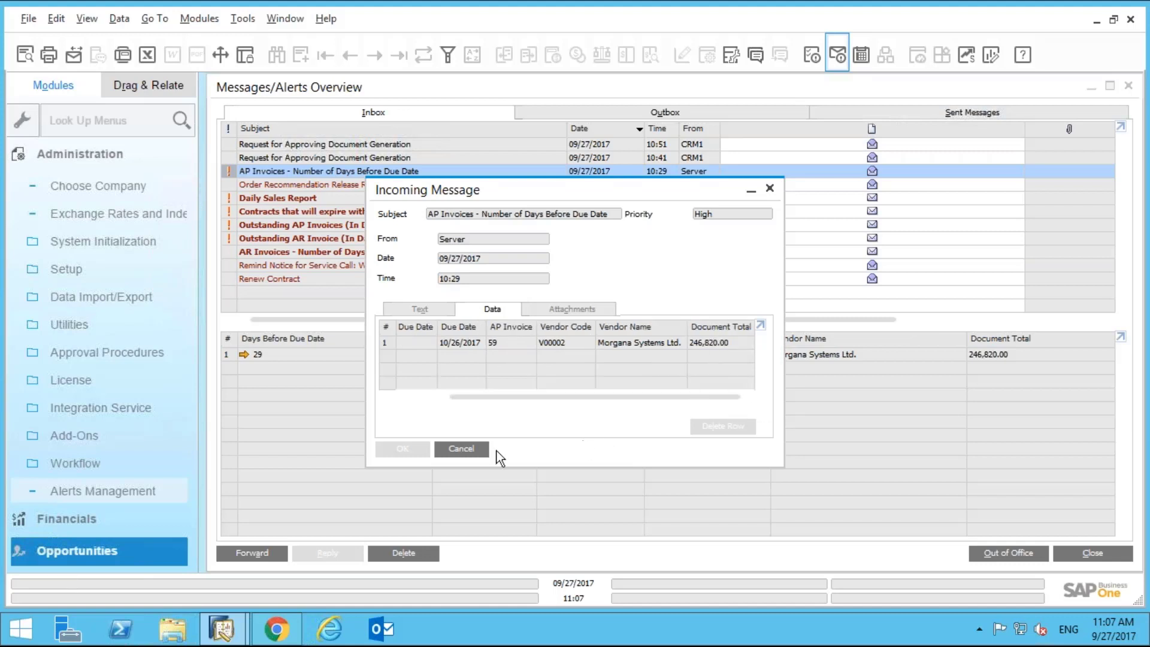
click(446, 451)
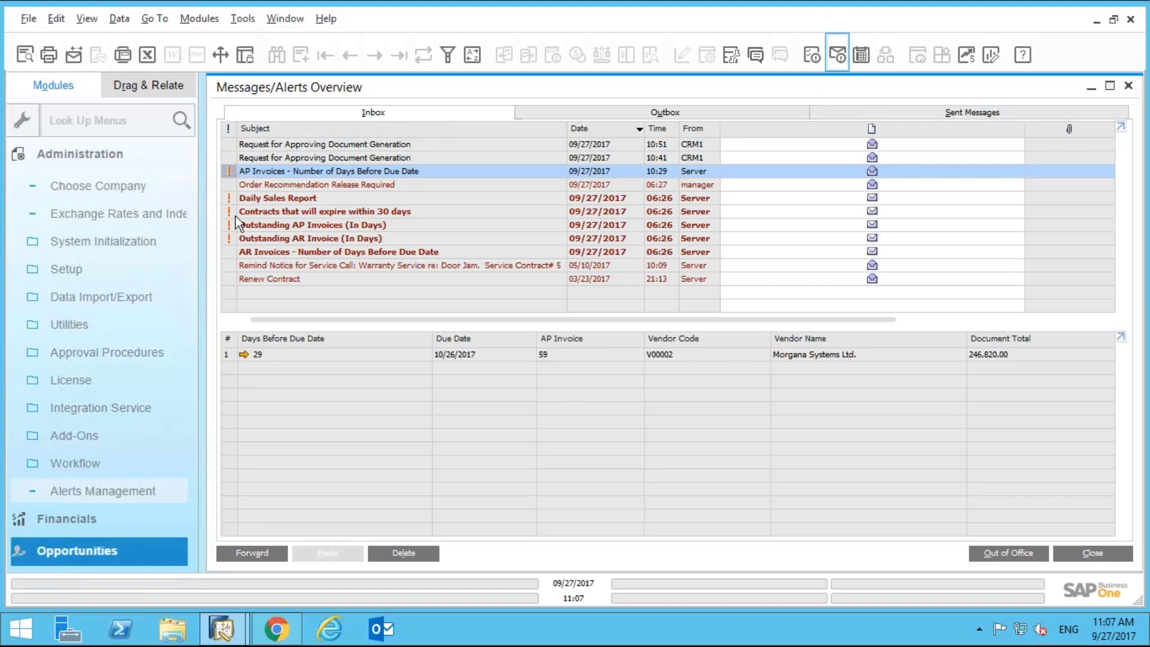
Display the "AR Invoices - Number of Days Before Due Date" alert, inspect the source document of AR invoice 62, and close it.
click(226, 252)
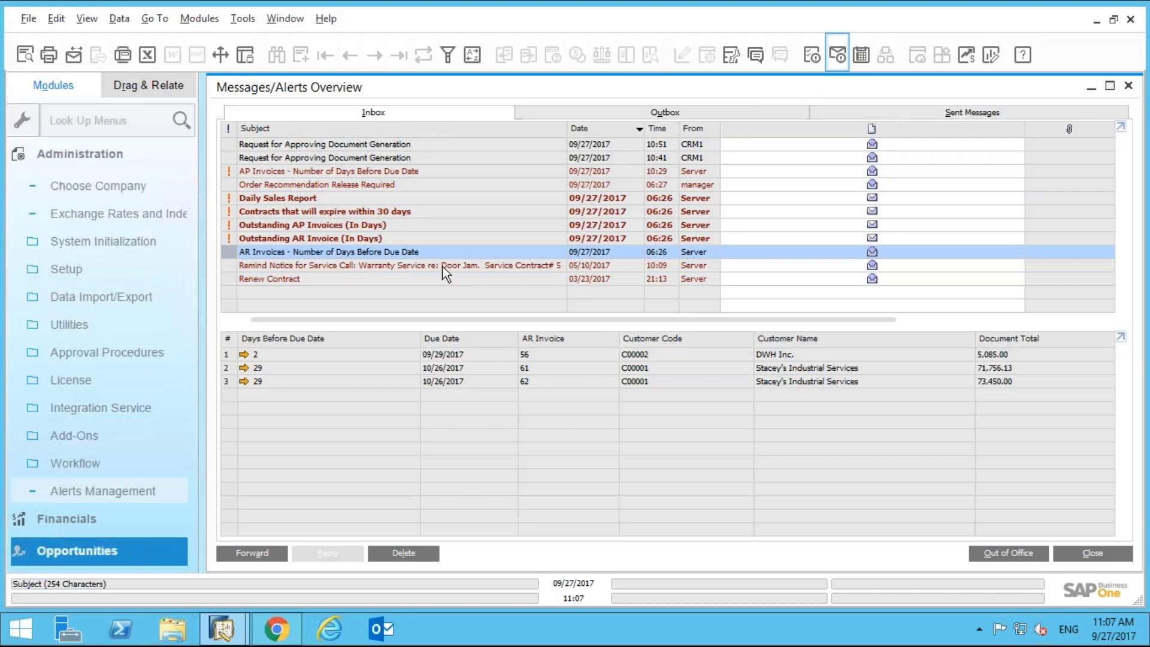
click(244, 381)
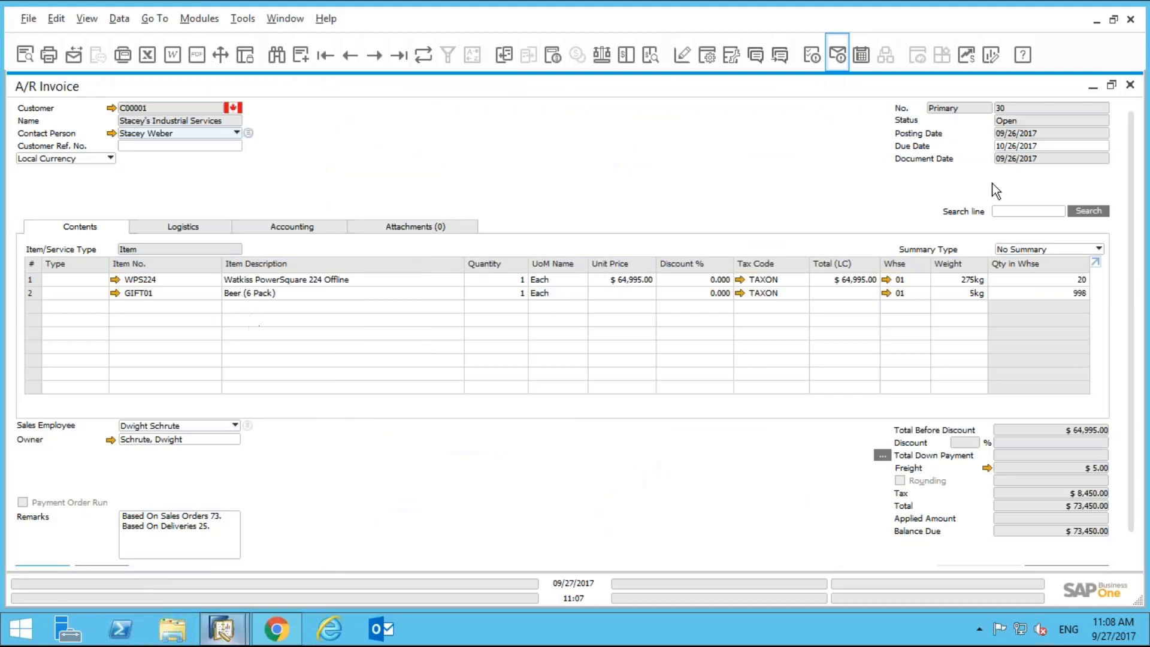
click(1128, 86)
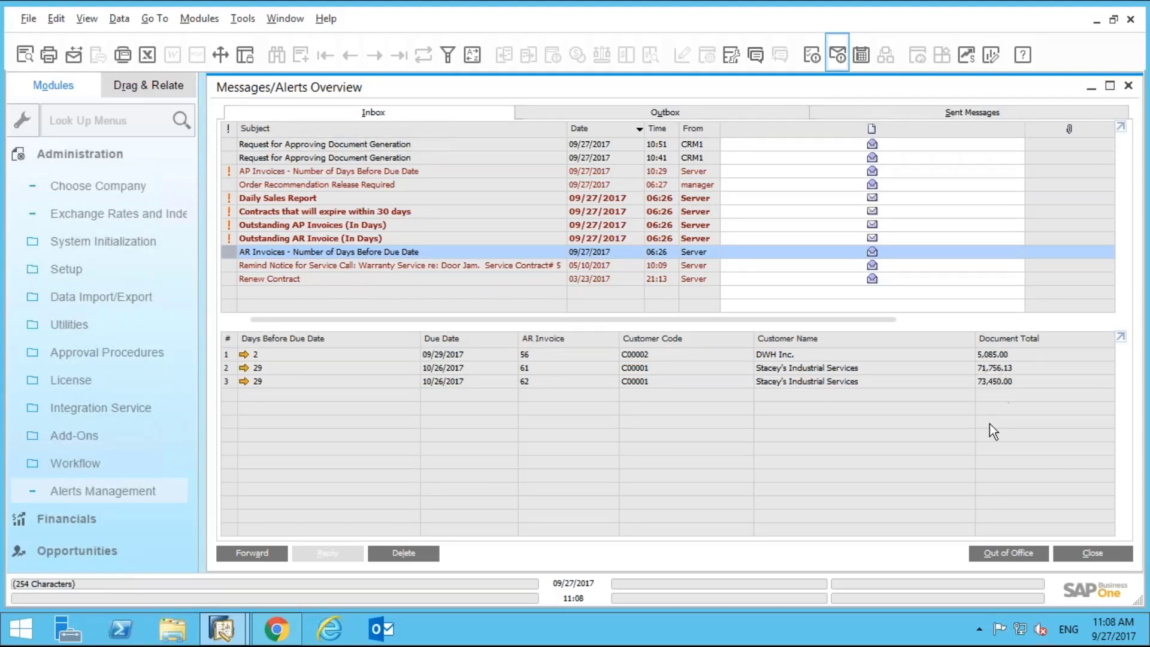
Highlight the three AR invoices listed in the alert one after another.
click(147, 436)
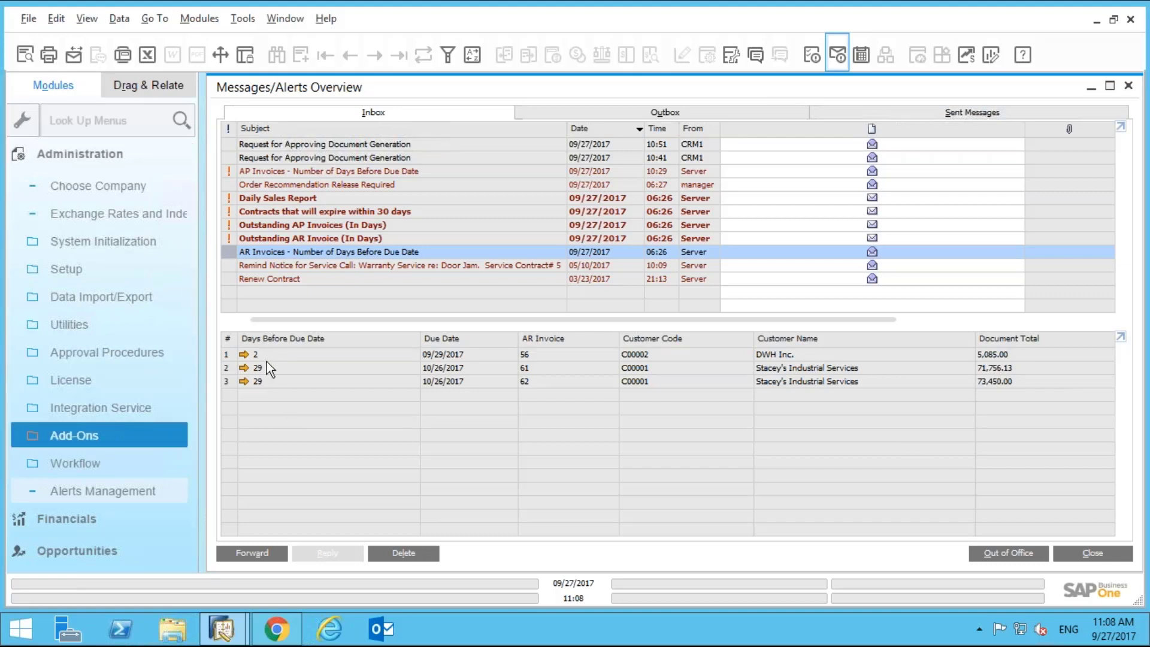
click(227, 355)
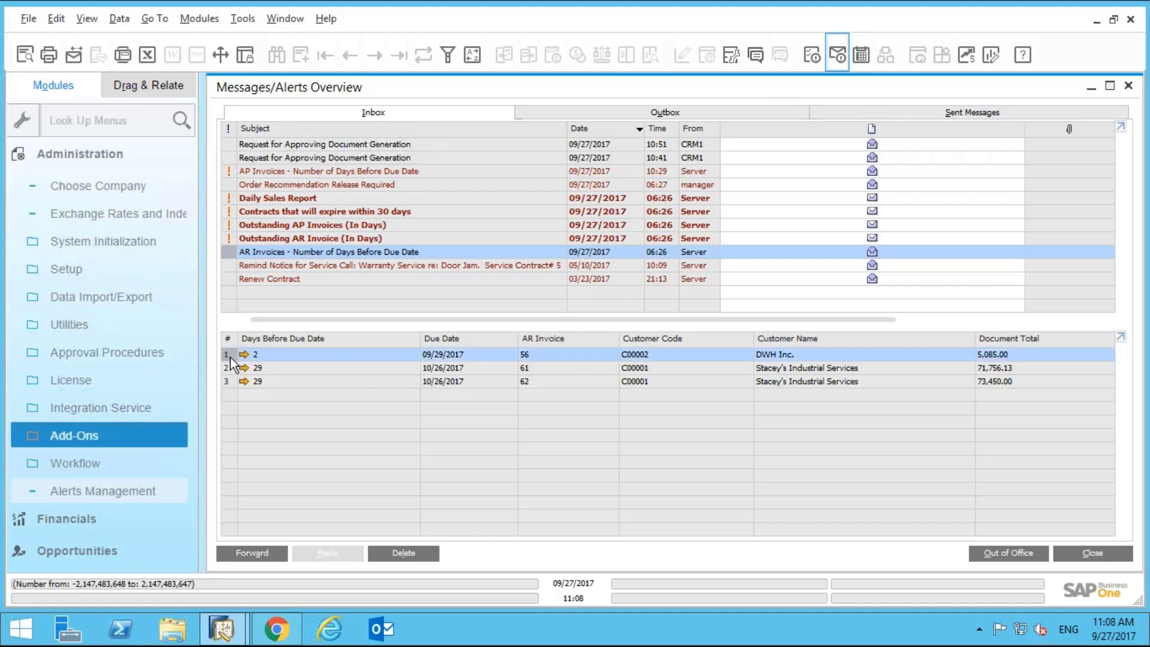
click(227, 370)
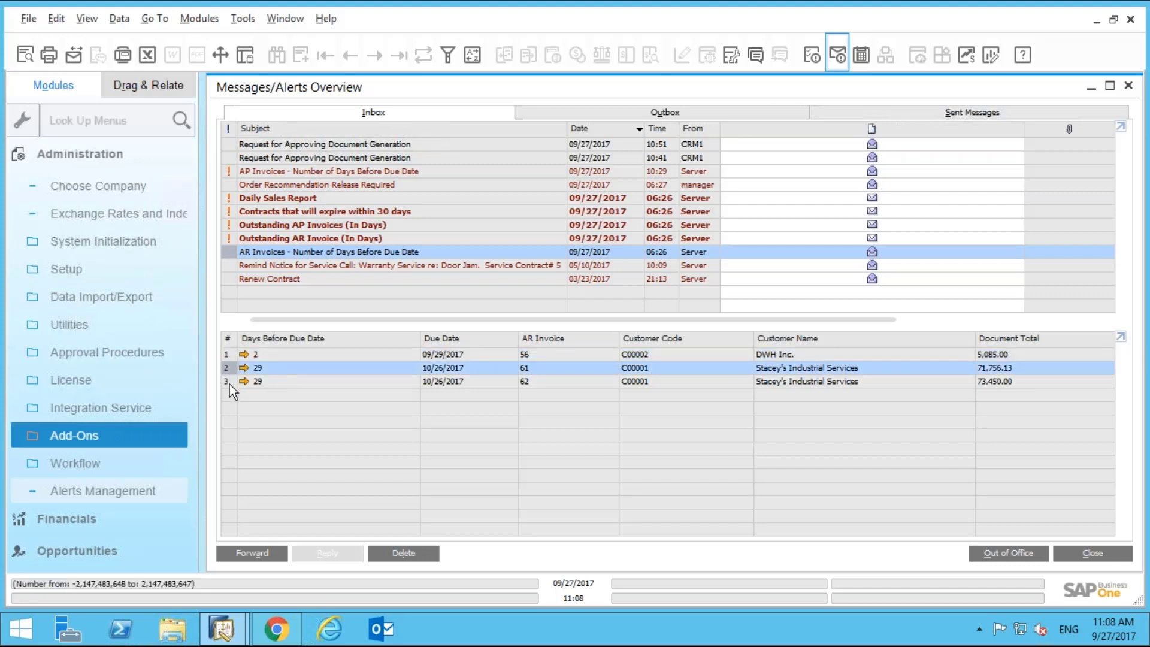
click(229, 384)
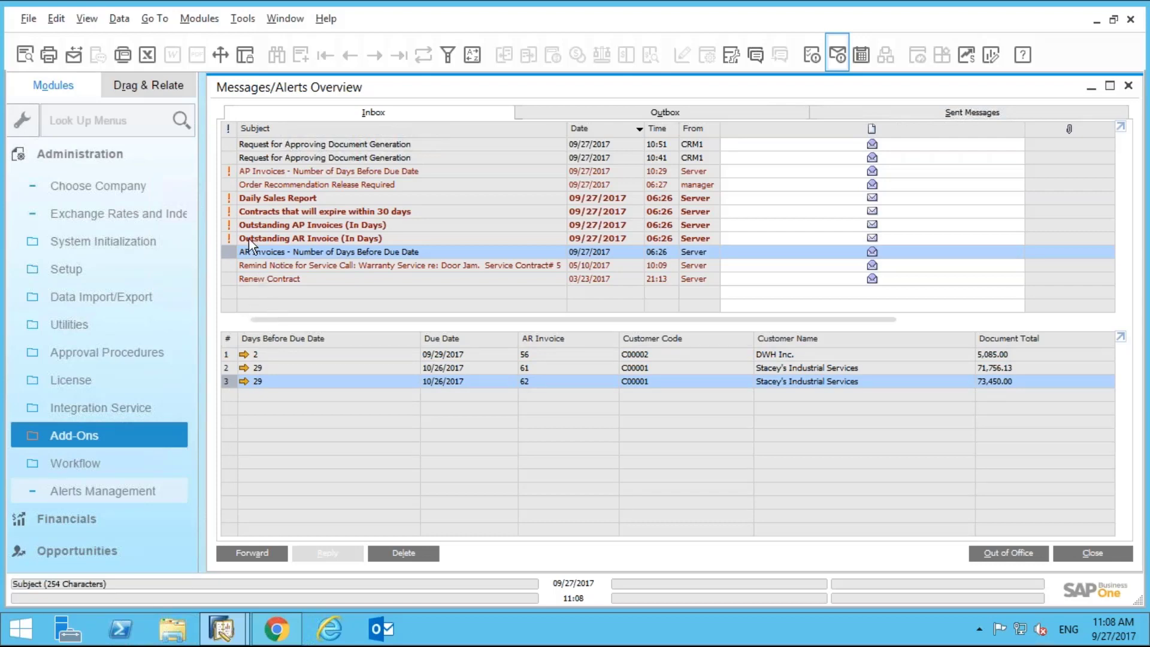
View the Daily Sales Report message and open its definition in Alerts Management by listing all alerts with *.
click(227, 200)
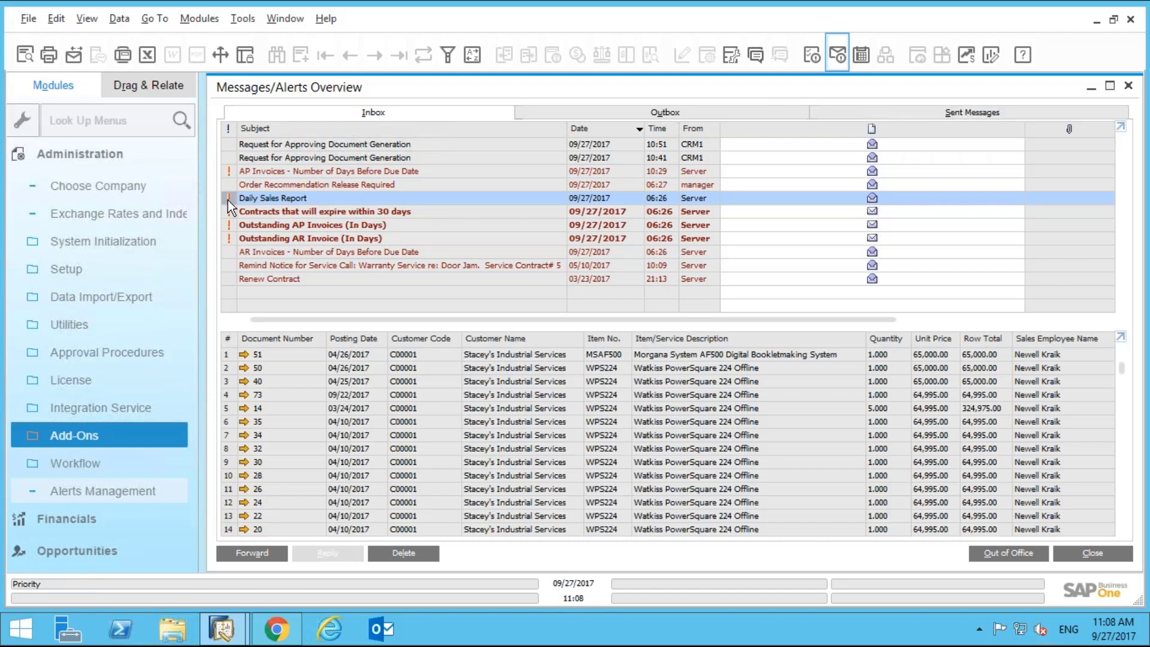
click(229, 201)
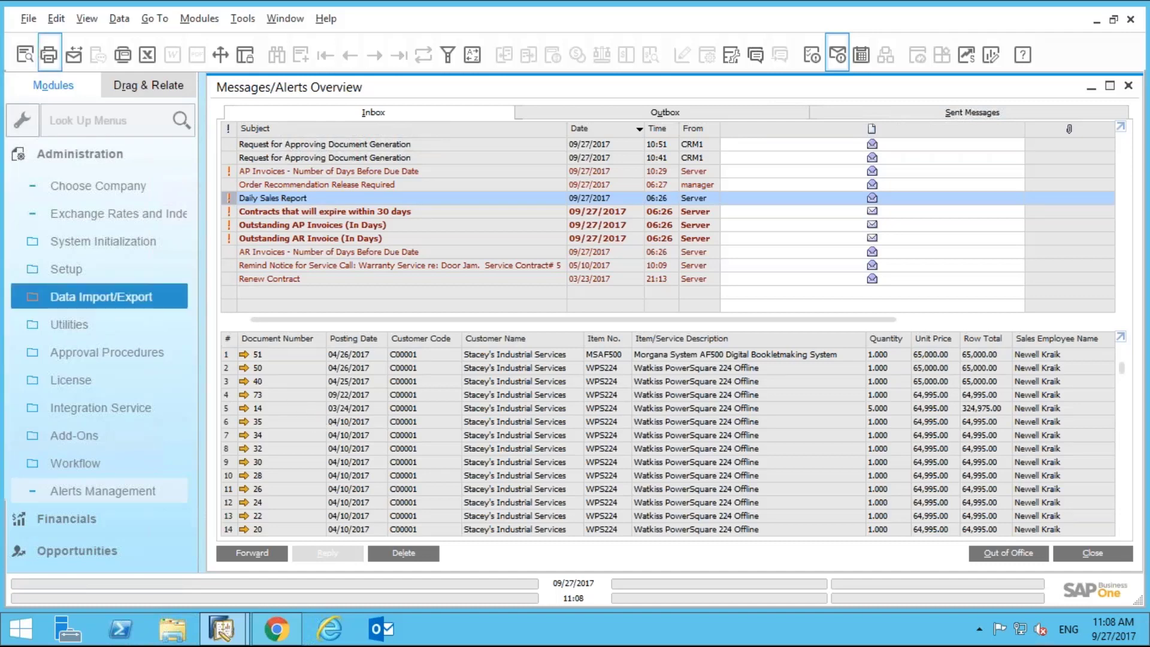
click(99, 489)
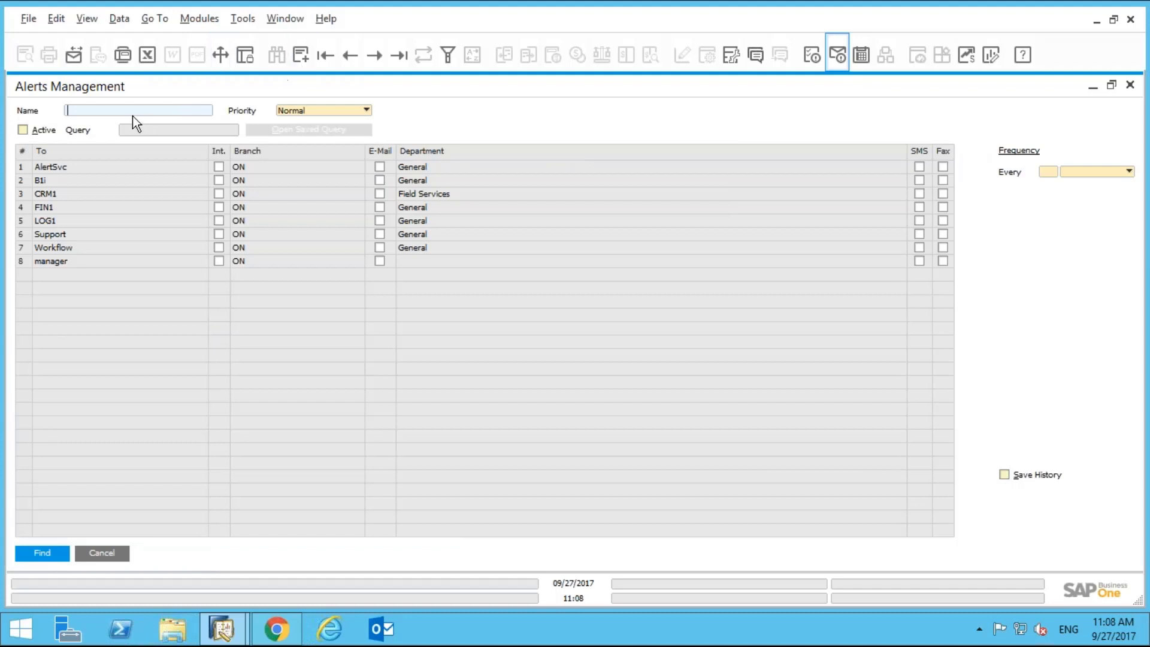
text(*)
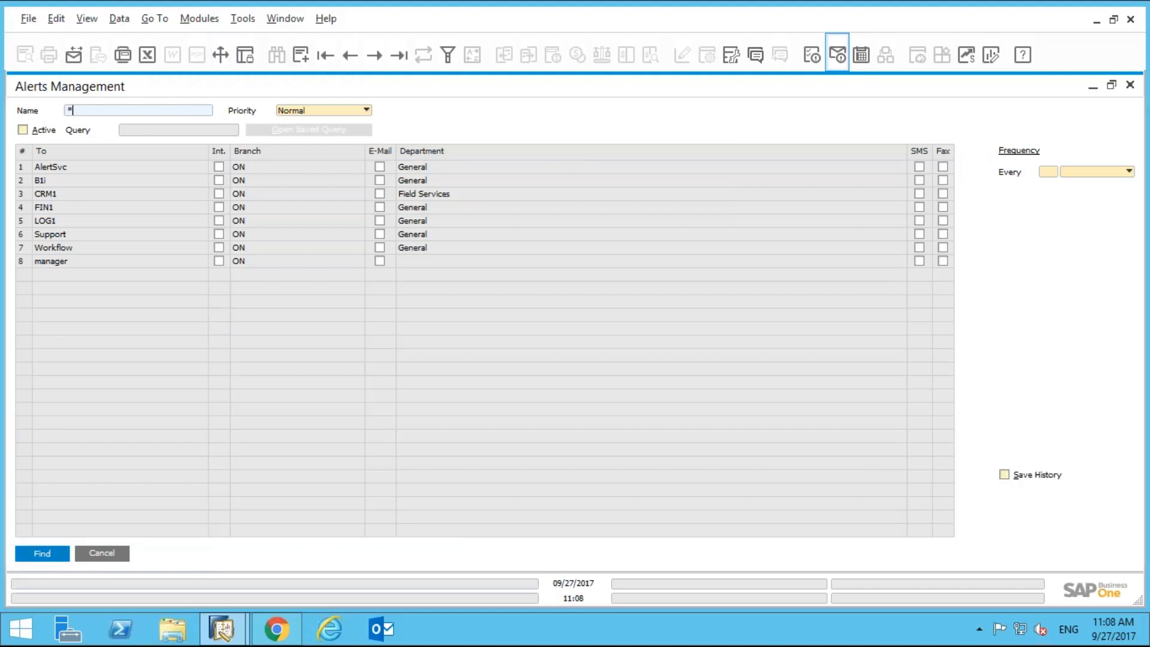
key(Tab)
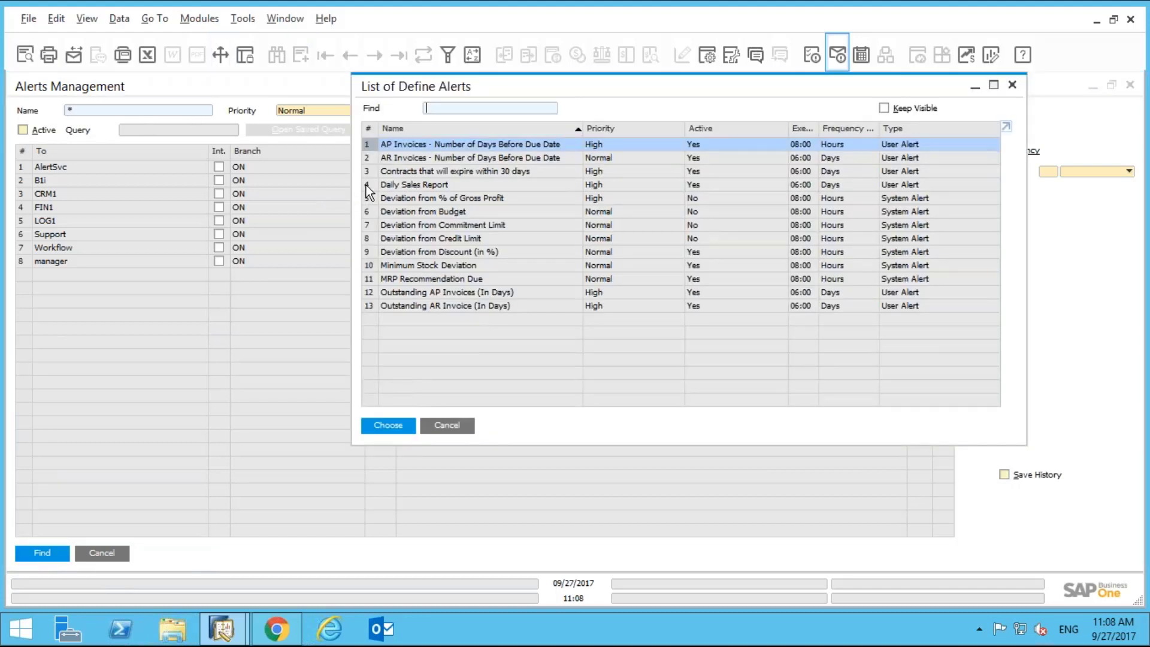
double_click(366, 185)
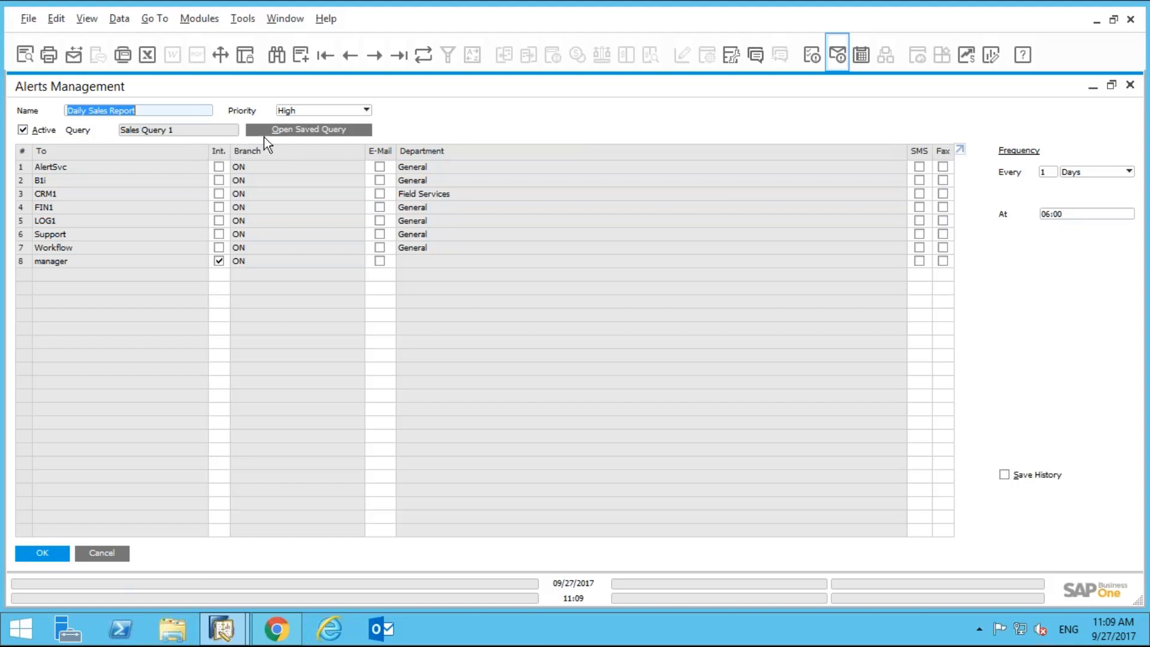
Look up Sales Query 1 in the Sales query category, then close the alert definition and collapse the Administration module.
click(284, 130)
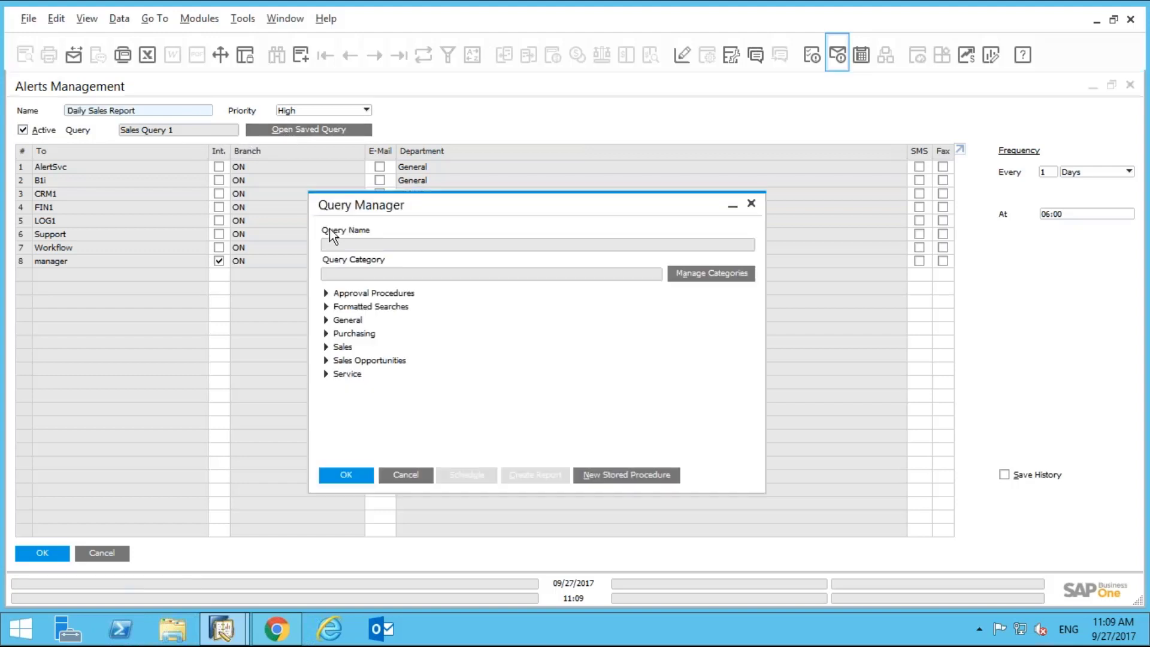
click(326, 347)
scroll(453, 418, down, 1)
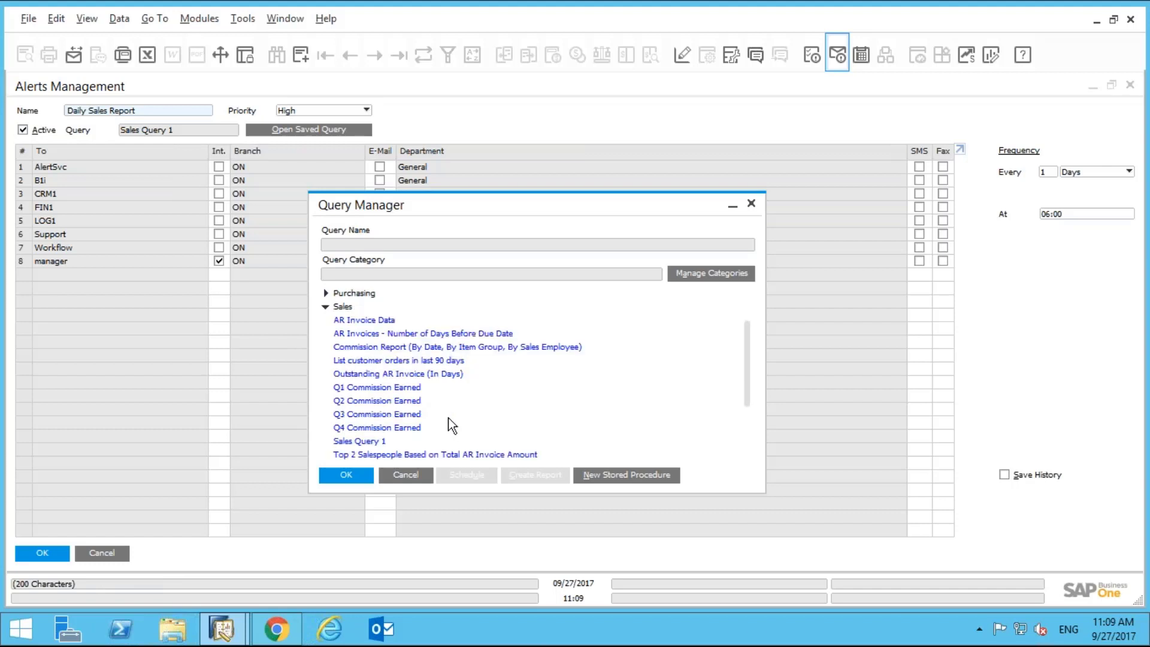
click(377, 441)
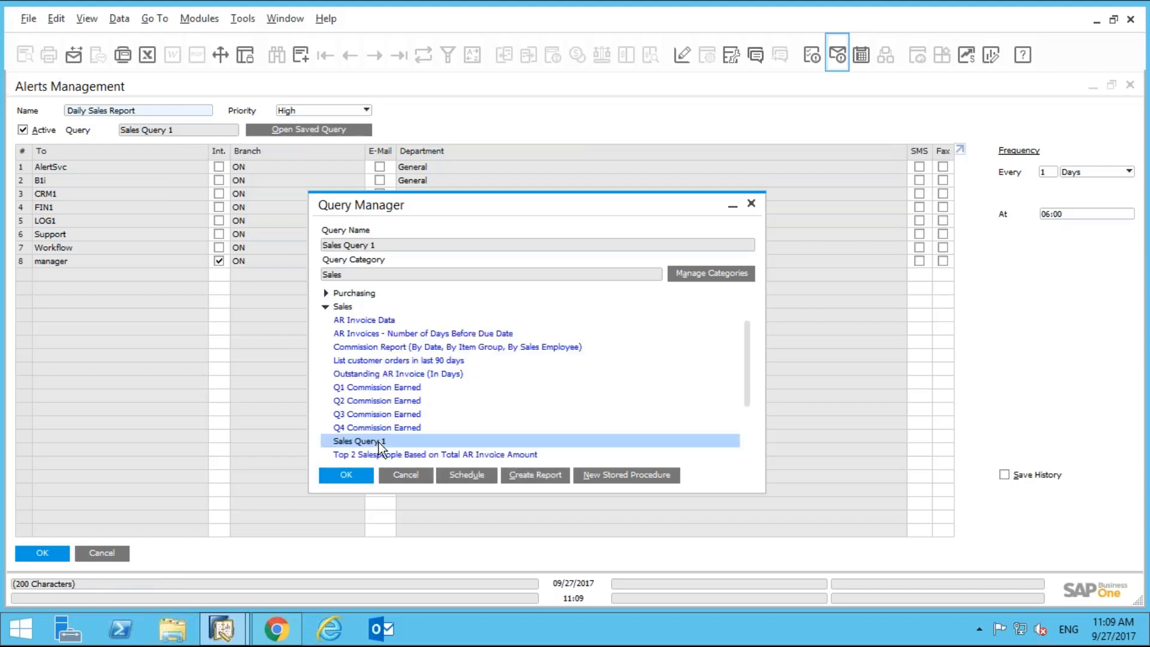
click(390, 477)
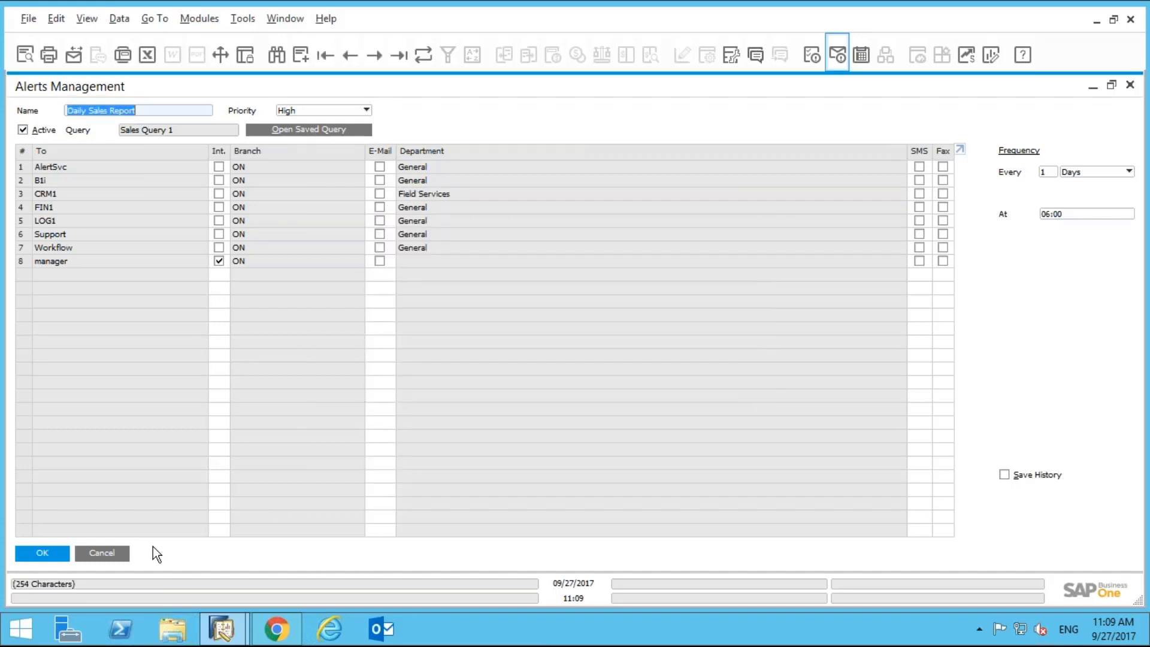
click(116, 551)
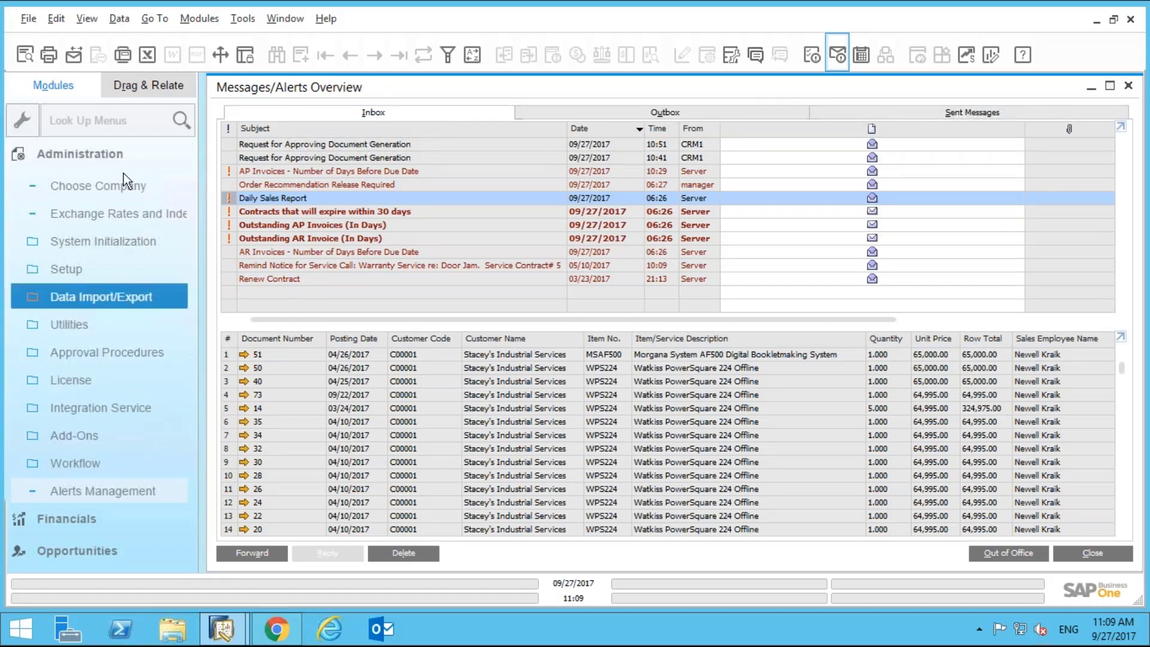
click(101, 160)
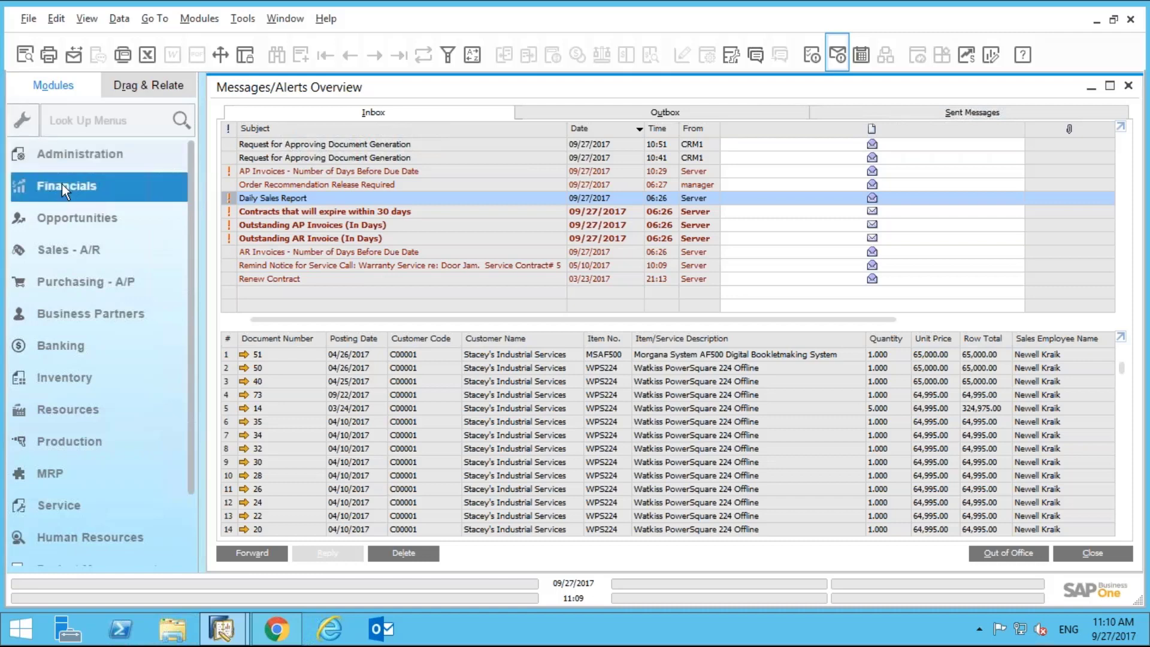
Switch to the running PowerPoint slide show and go from the Agenda slide to the Summary slide.
mouse_move(631, 2)
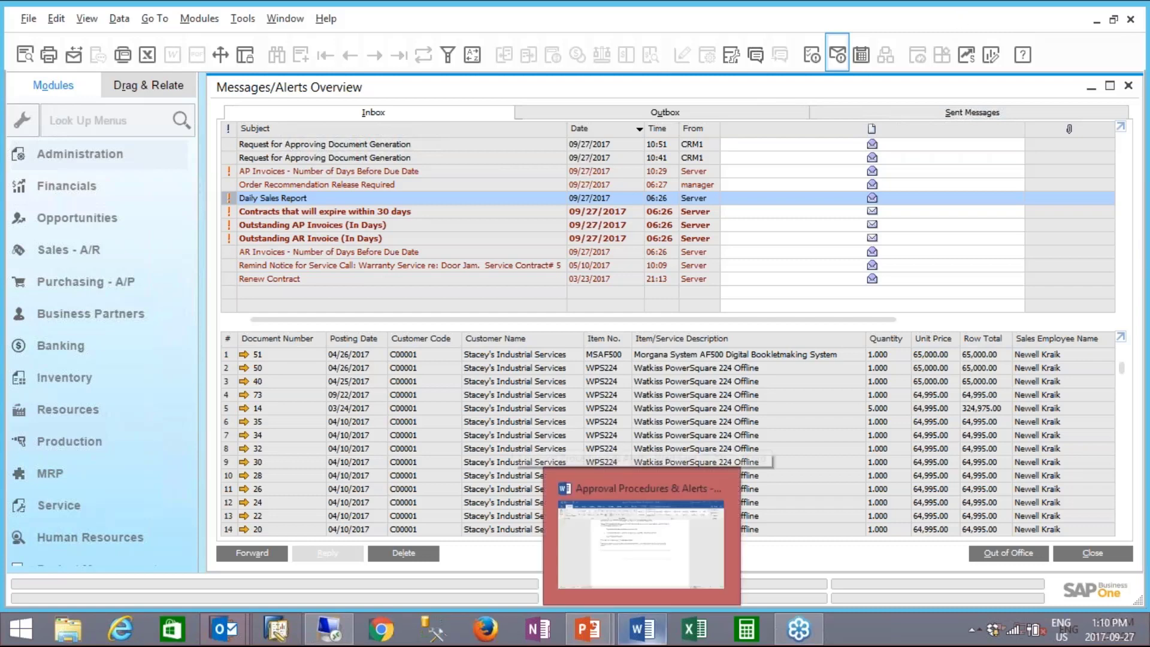
mouse_move(587, 630)
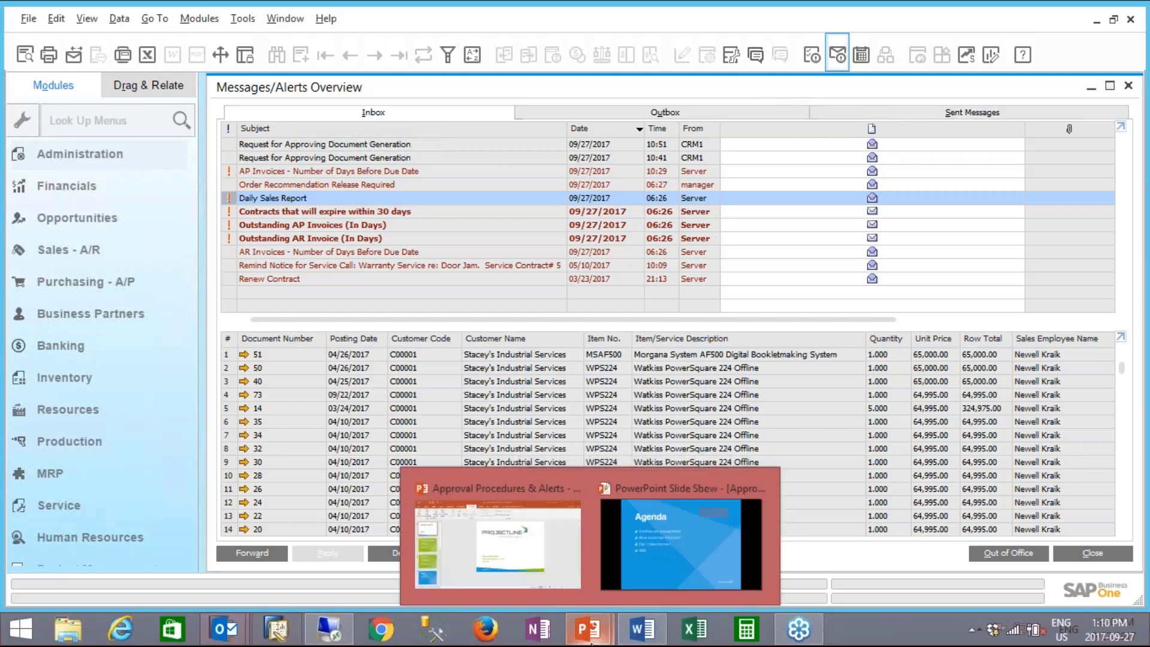
click(688, 576)
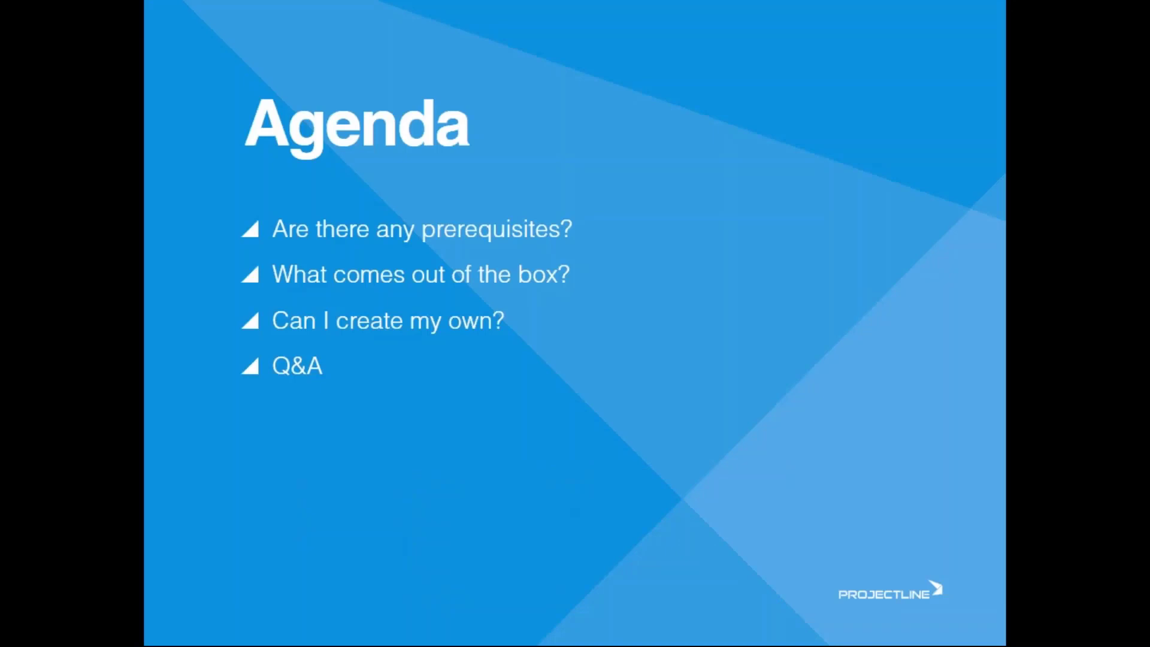
click(475, 389)
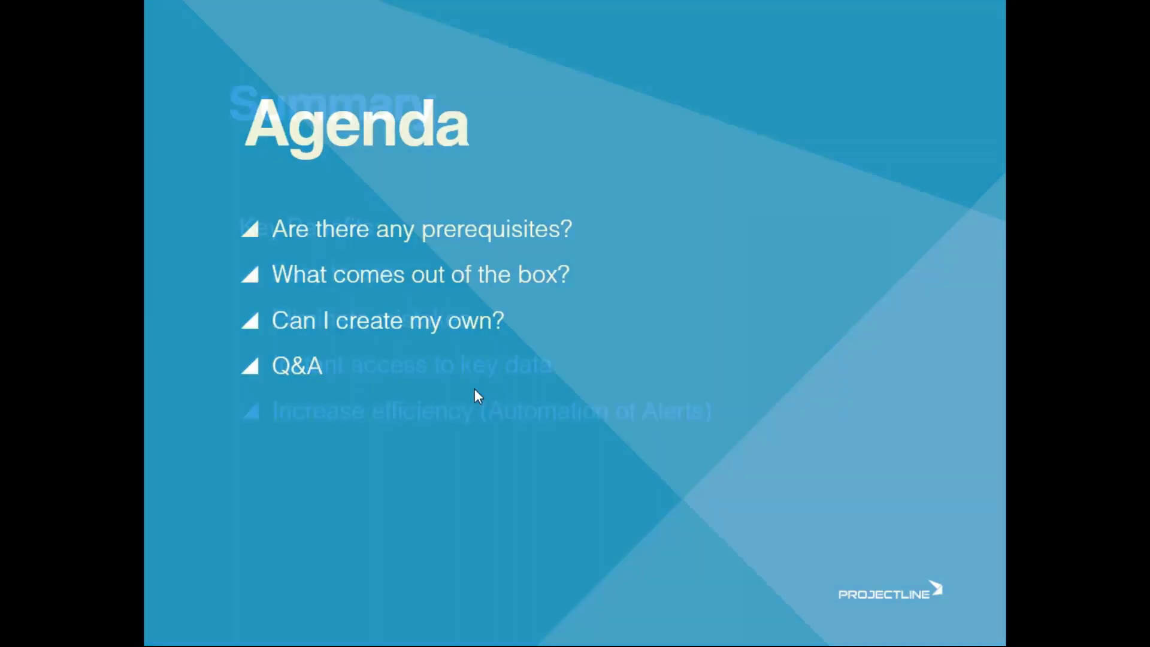
click(475, 389)
key(Left)
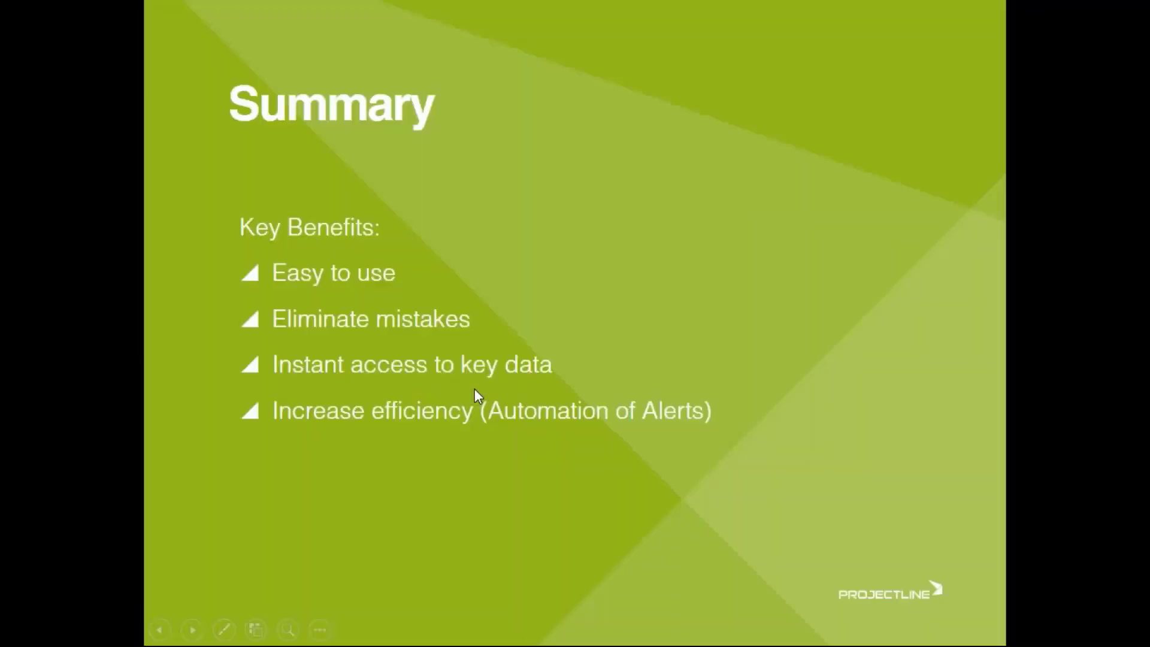